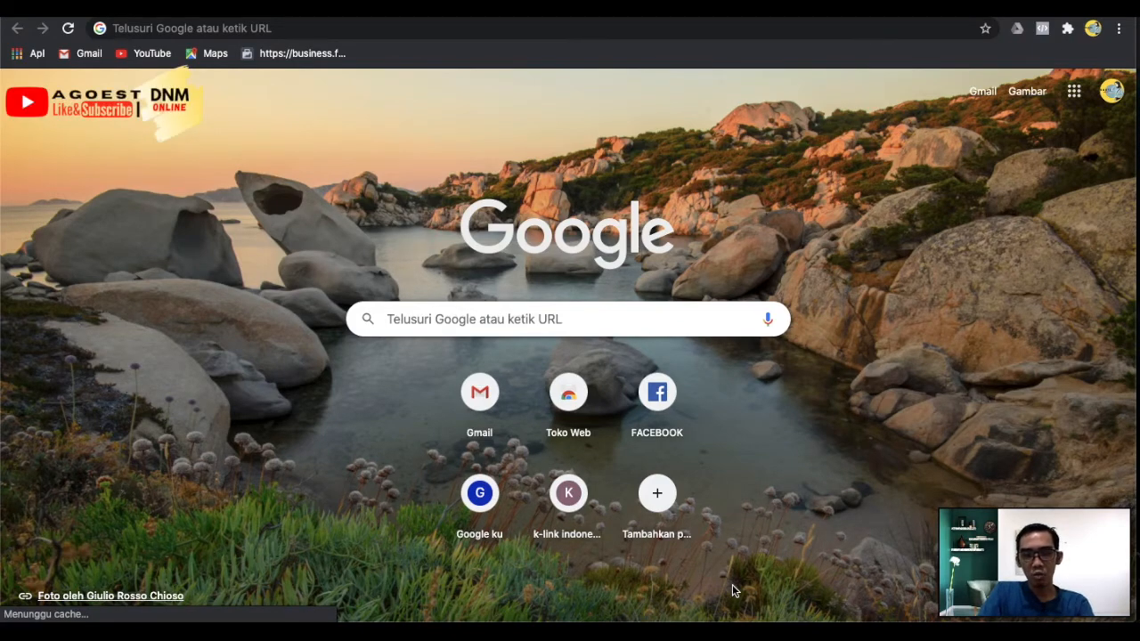
pyautogui.click(525, 319)
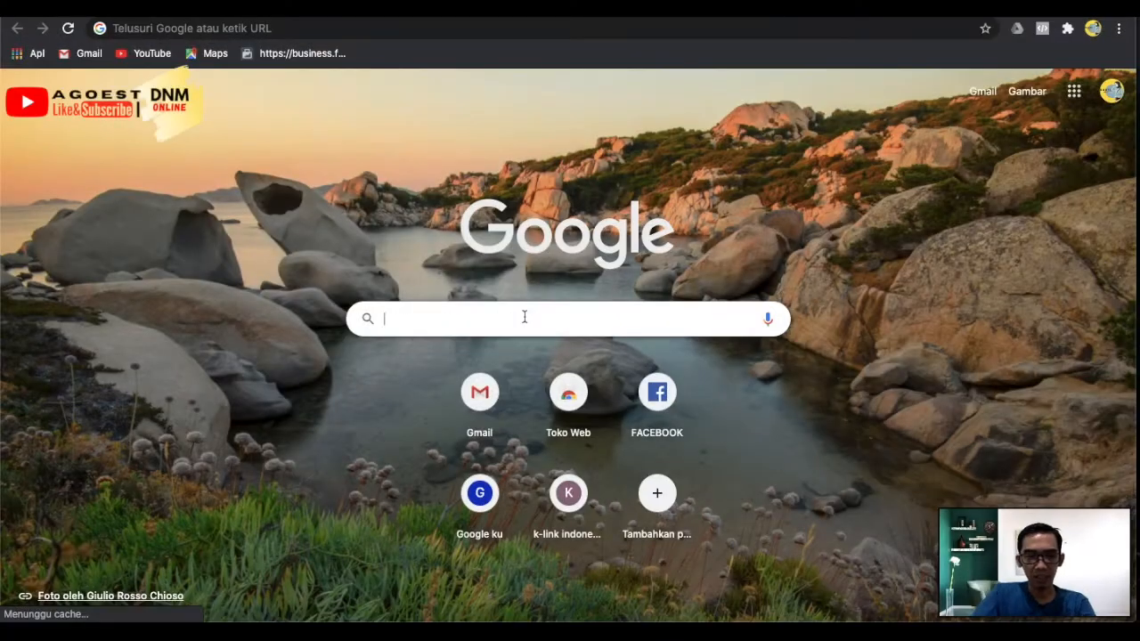
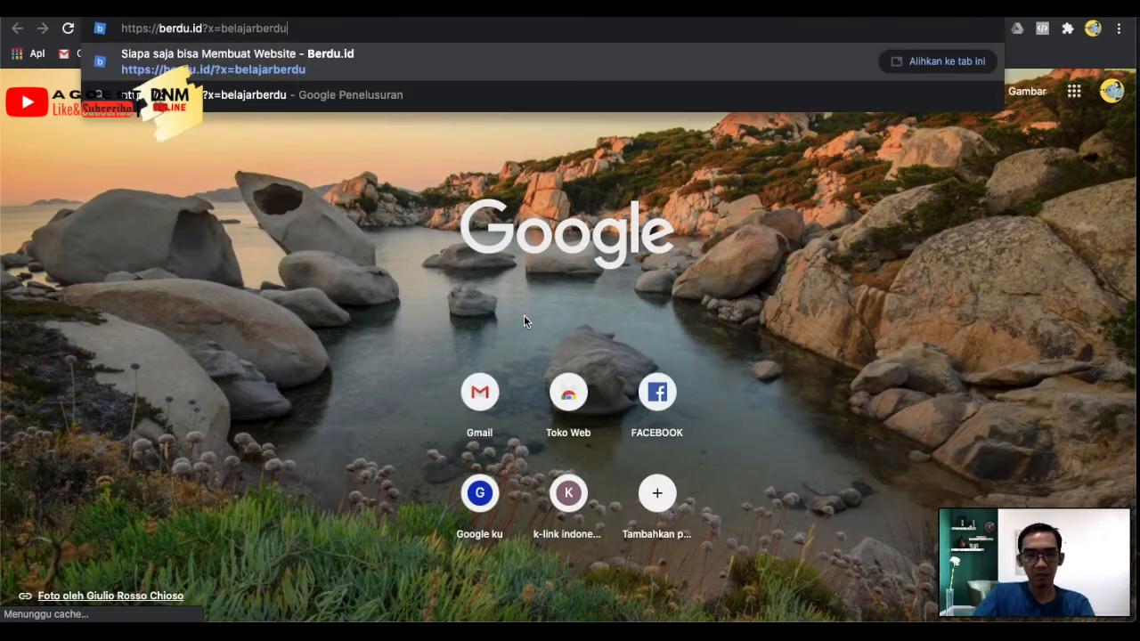
pyautogui.click(250, 71)
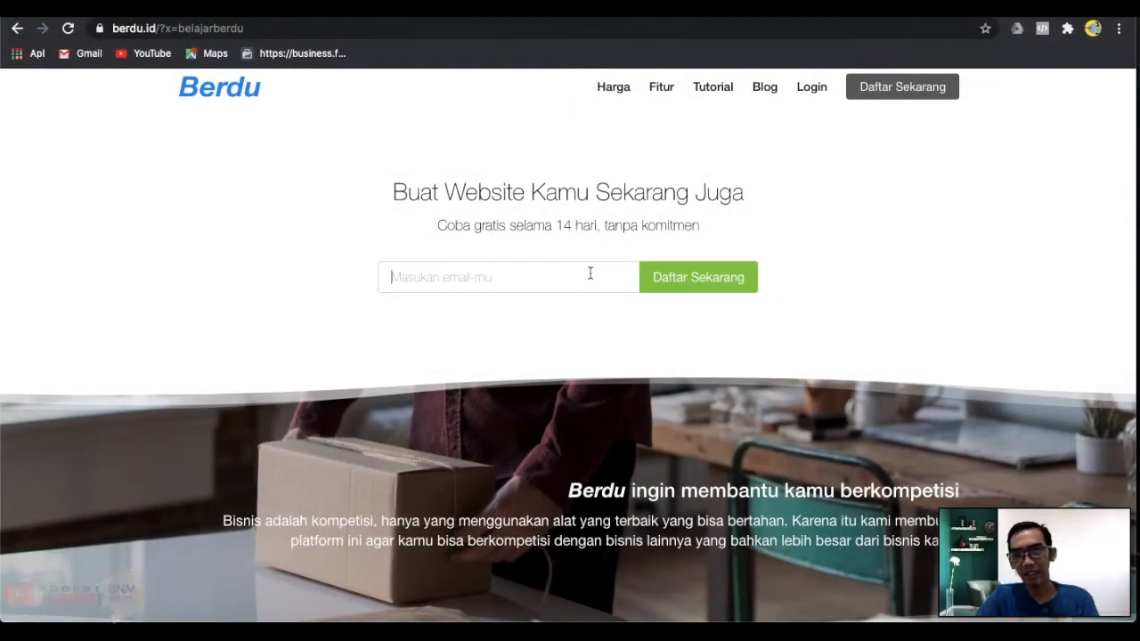
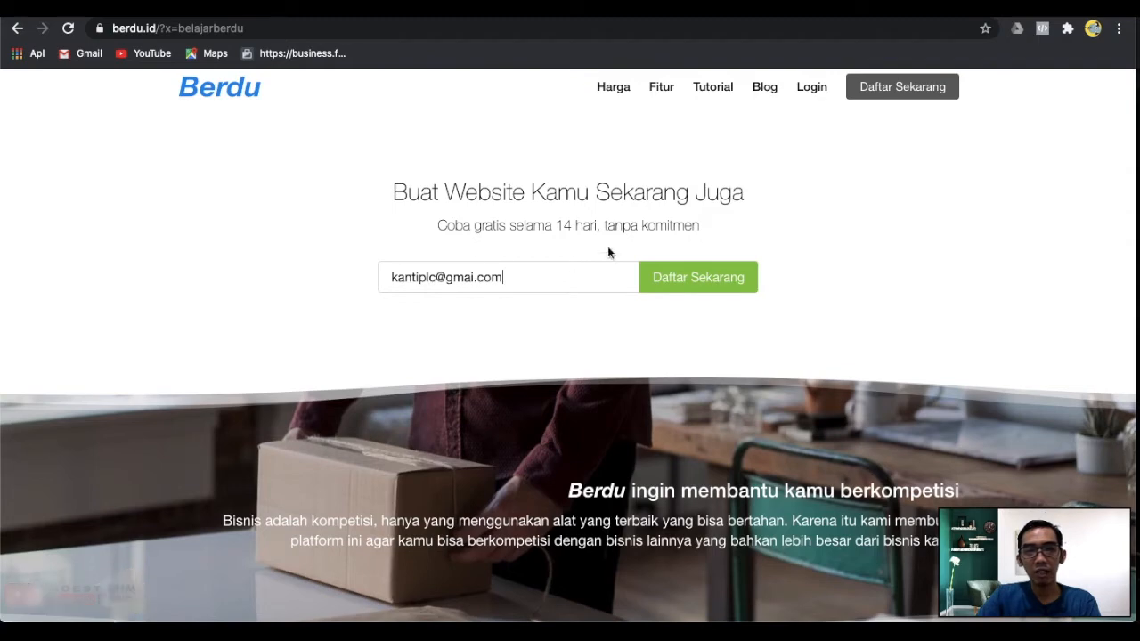
# Enter the sign-up e-mail address on the Berdu homepage and submit it with Daftar Sekarang.
pyautogui.click(686, 273)
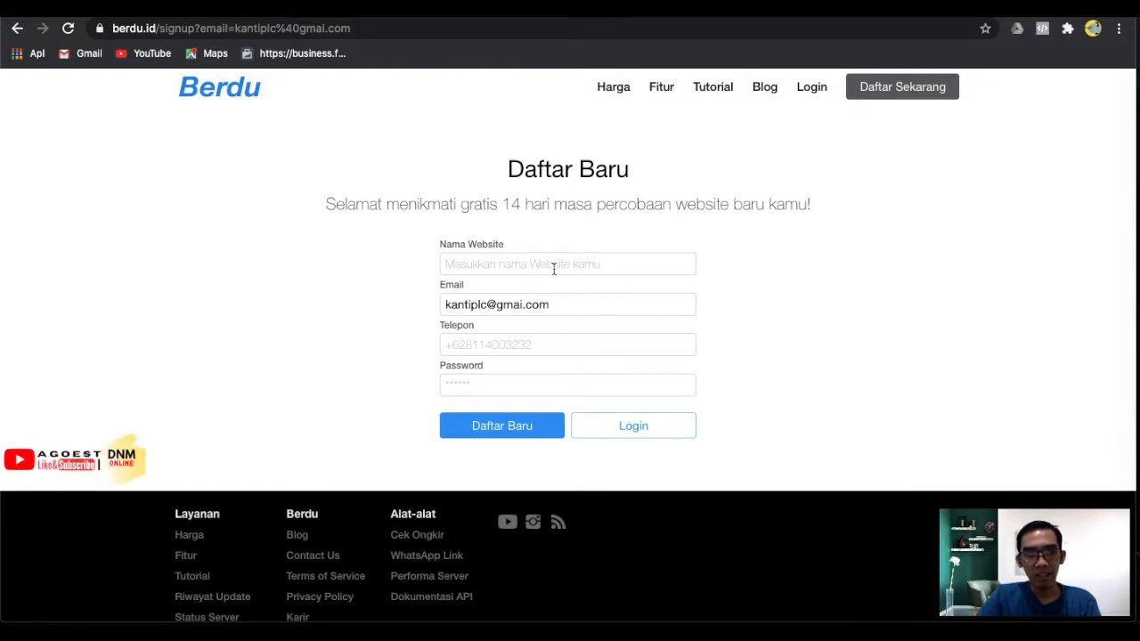
# Fill in the website name, phone and account password, then submit the Daftar Baru form.
pyautogui.click(523, 258)
pyautogui.write('Kanti Market')
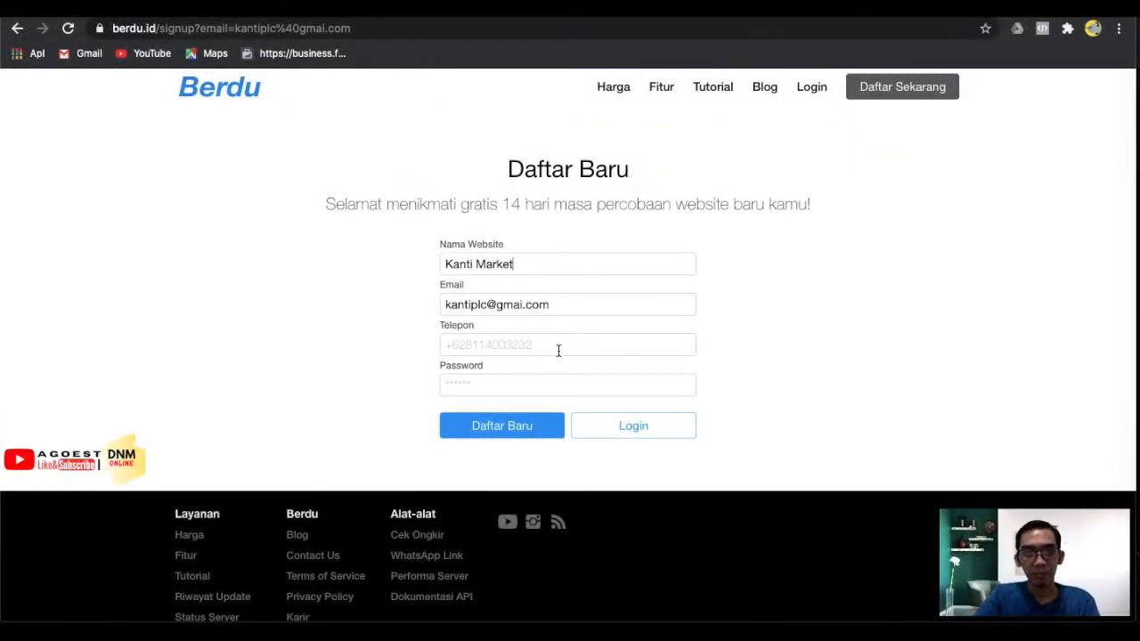
pyautogui.click(558, 350)
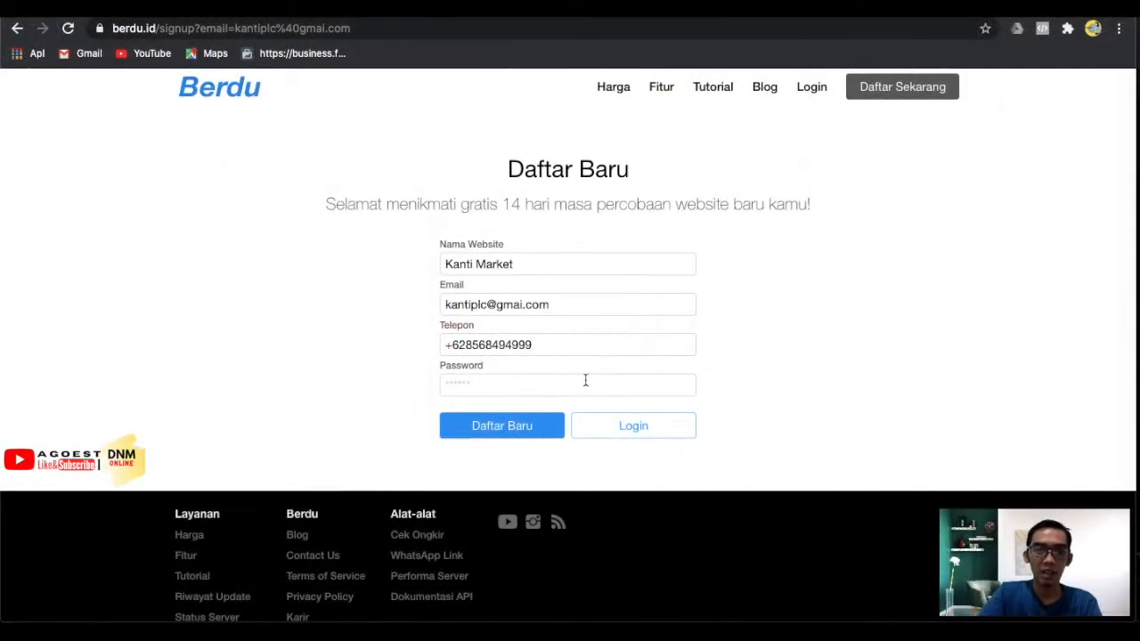
pyautogui.click(581, 386)
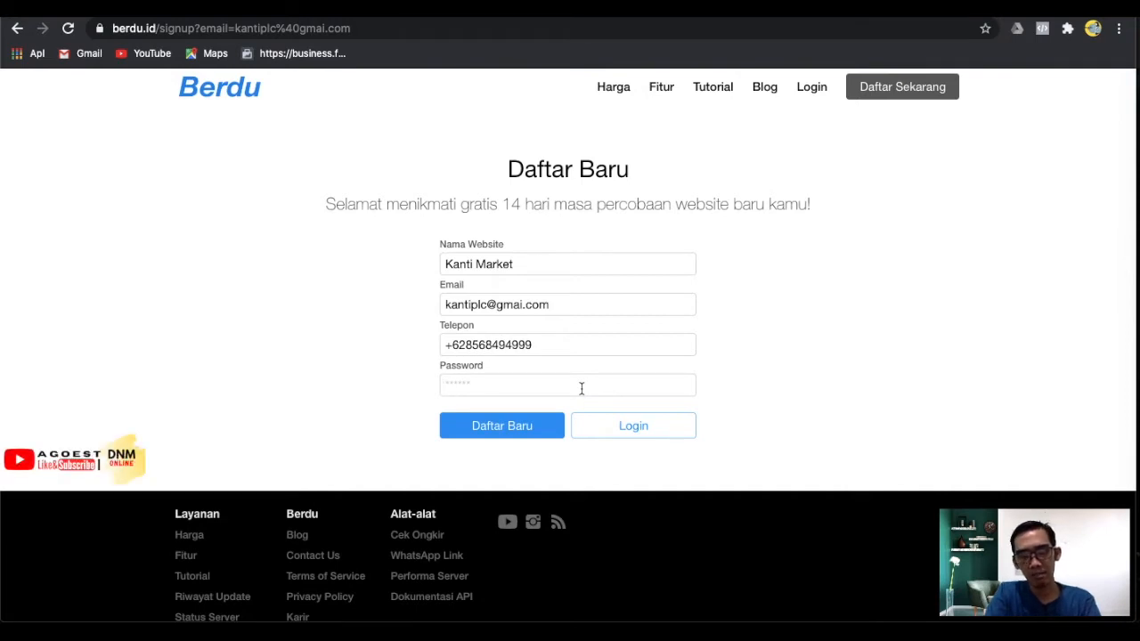
pyautogui.click(581, 388)
pyautogui.write('•••••')
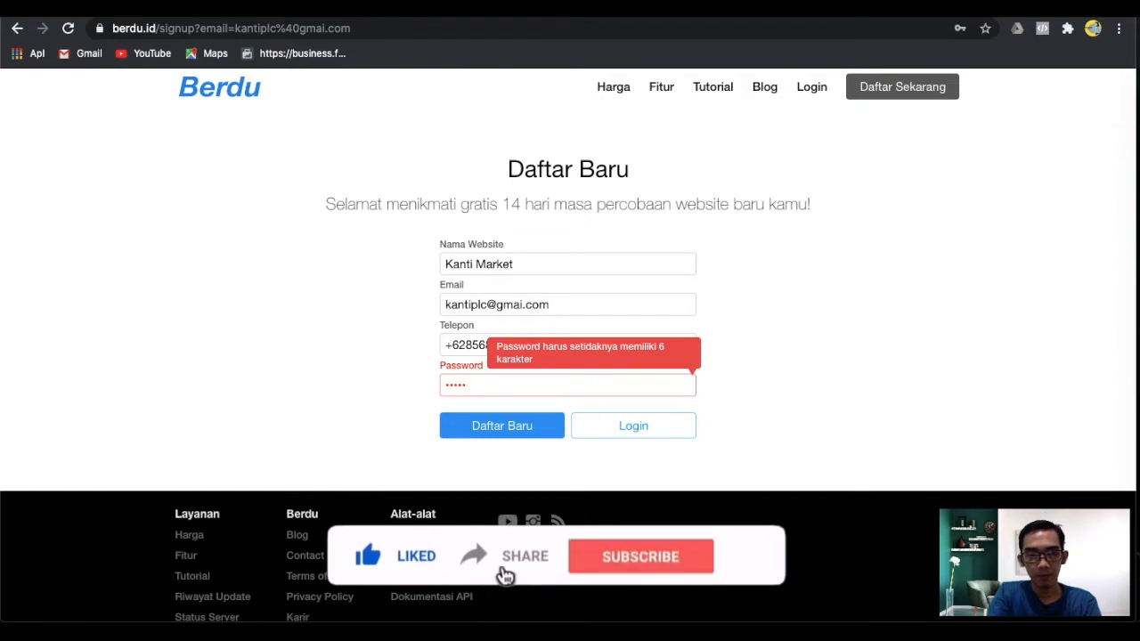
pyautogui.write('••••••')
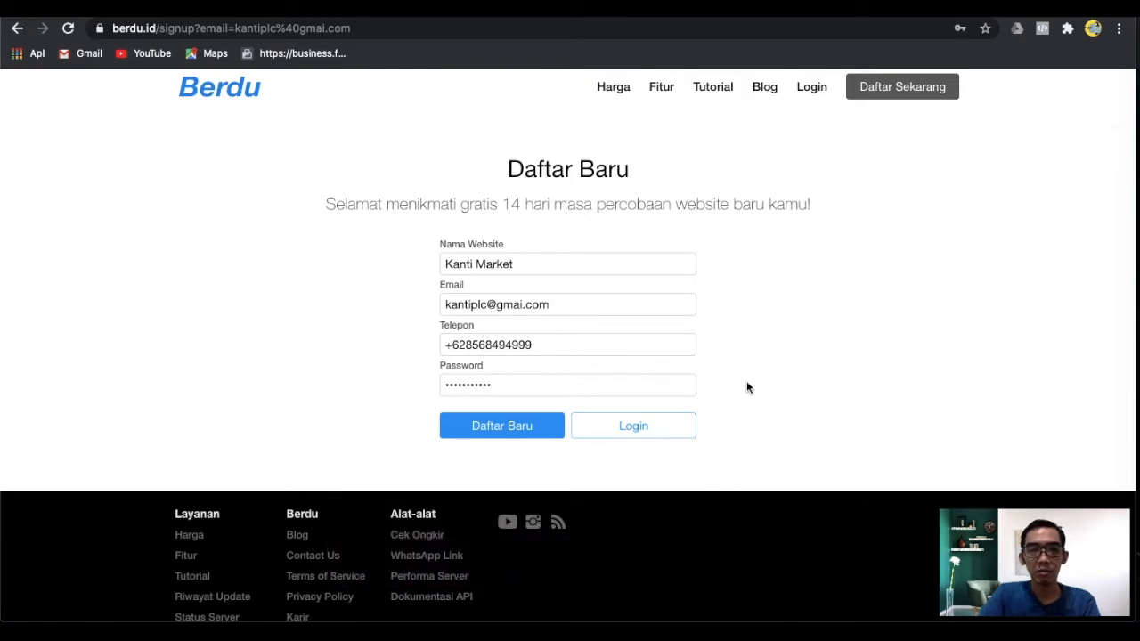
pyautogui.click(508, 427)
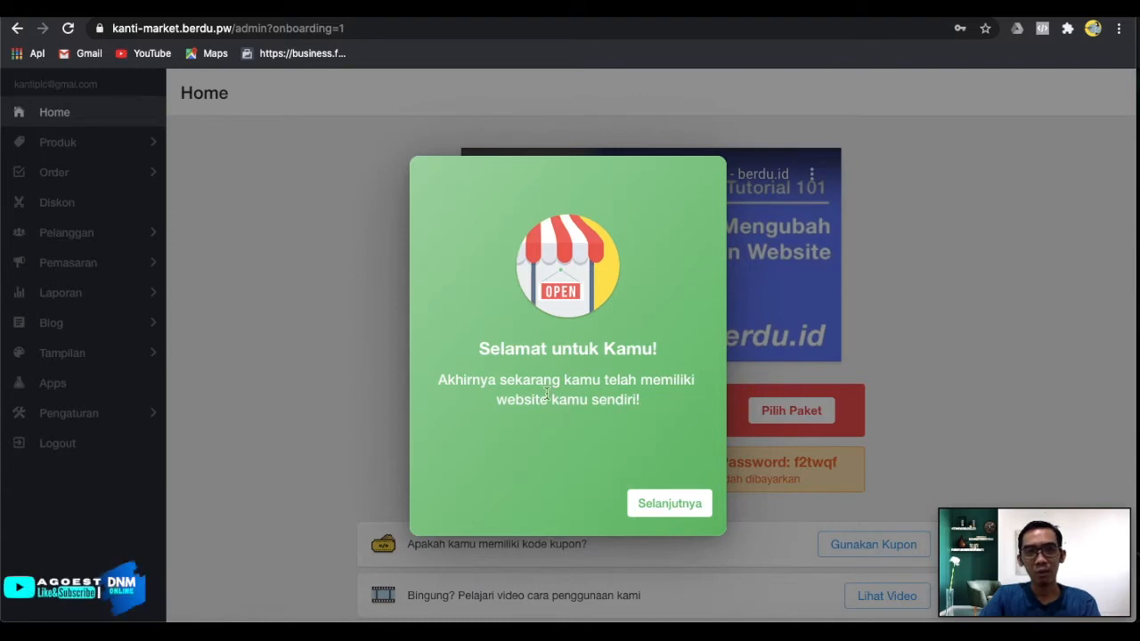
# Step through the onboarding pop-up with Selanjutnya and finish with Mulai Mencoba.
pyautogui.click(657, 506)
pyautogui.click(657, 506)
pyautogui.click(656, 506)
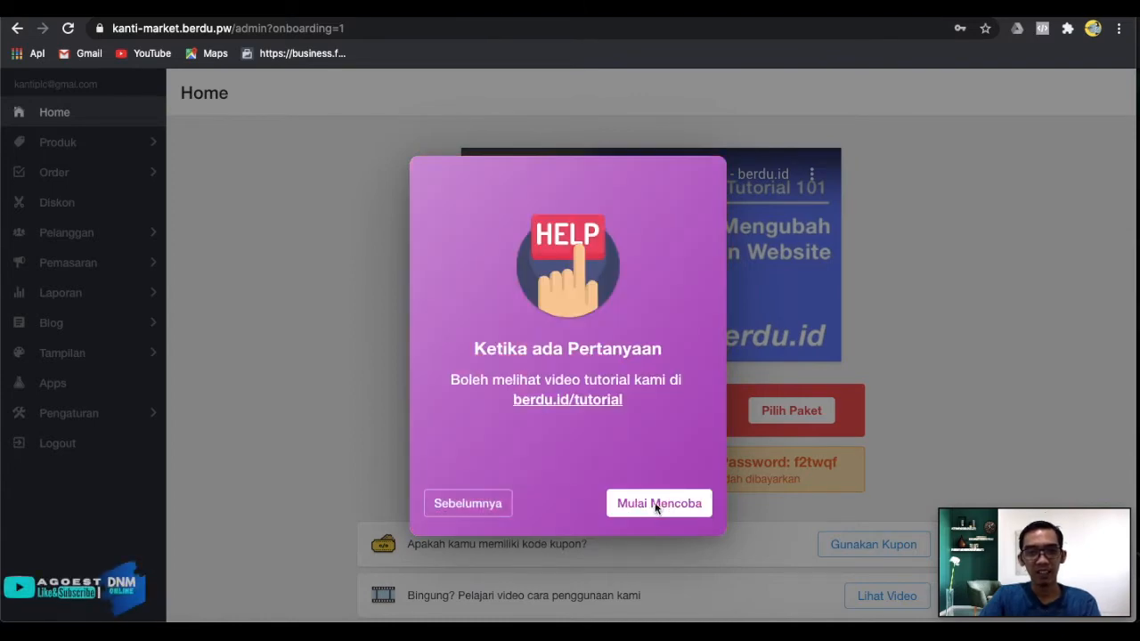
pyautogui.click(657, 504)
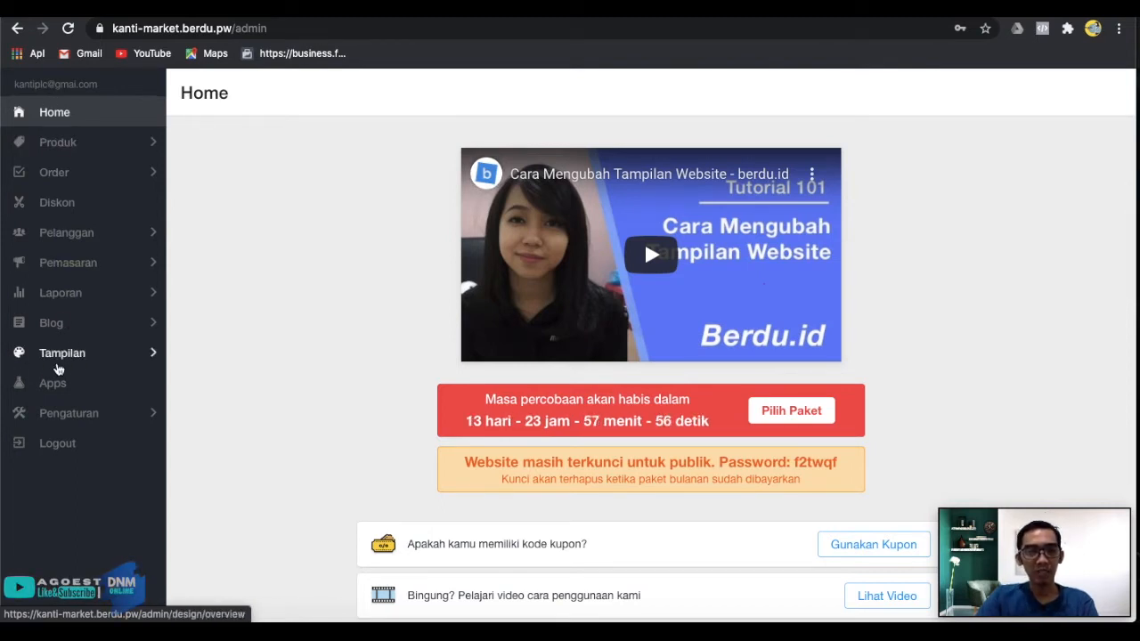
# Add a new page from Tampilan > Halaman Tambahan with + Halaman.
pyautogui.click(58, 365)
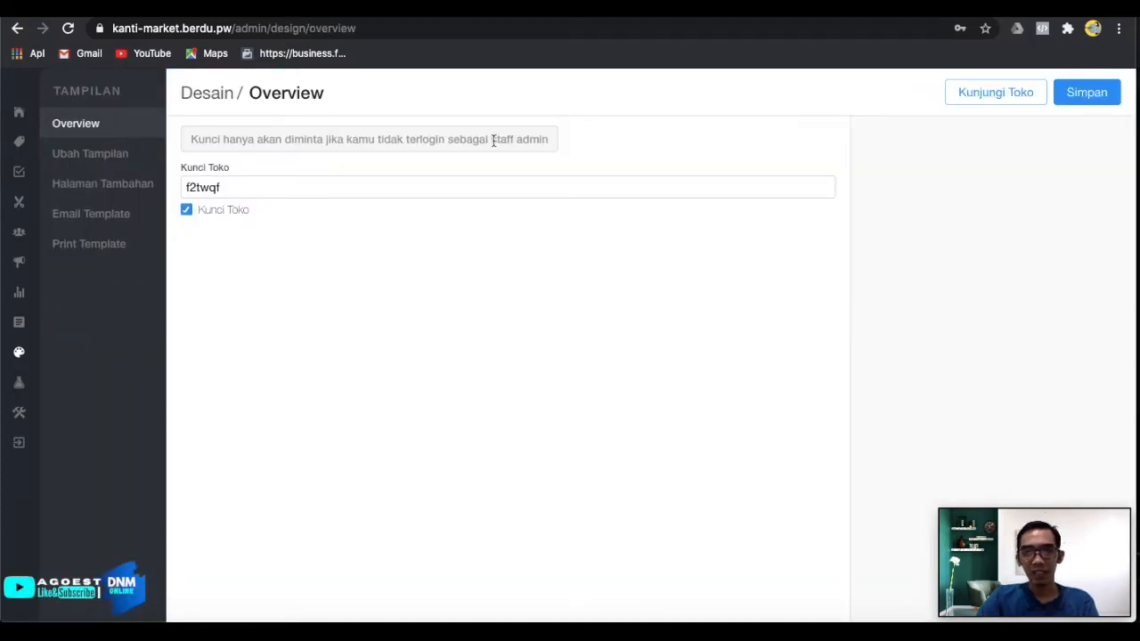
pyautogui.click(108, 185)
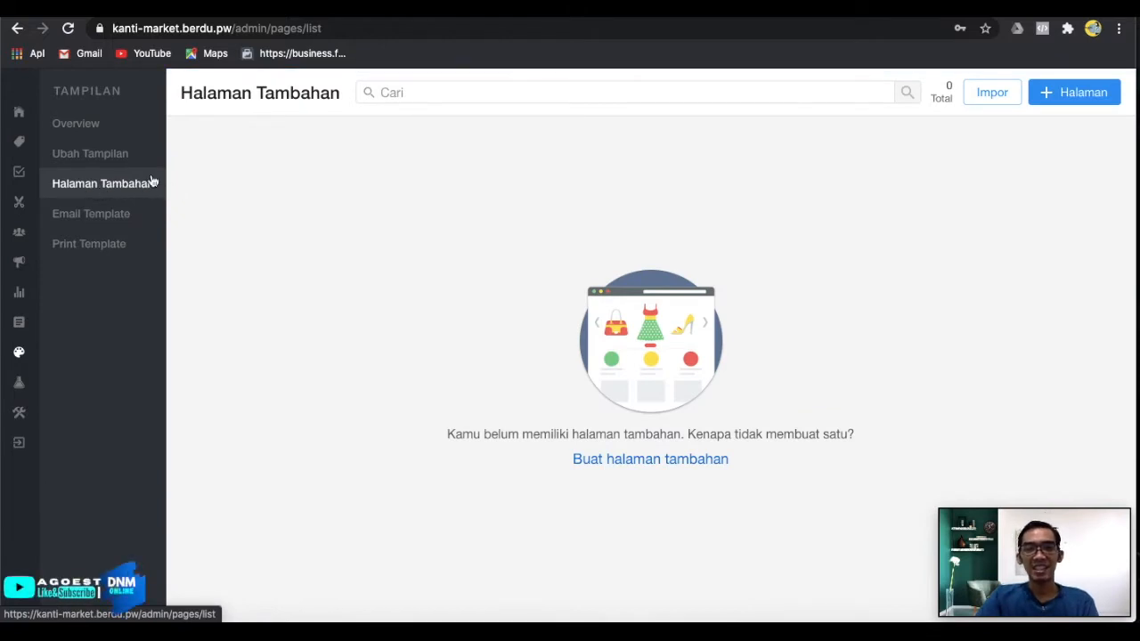
pyautogui.click(1062, 103)
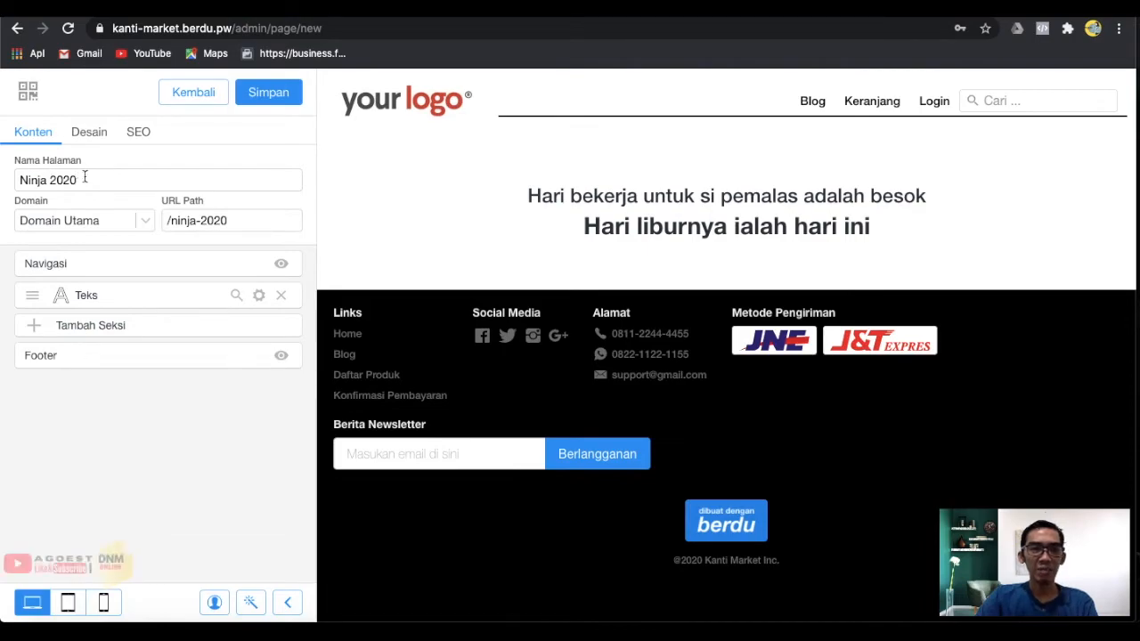
# Rename the page to 'Assyafiq Market' and change its URL path from ninja-2020 to /BisaCOD.
pyautogui.moveTo(92, 180); pyautogui.dragTo(7, 185)
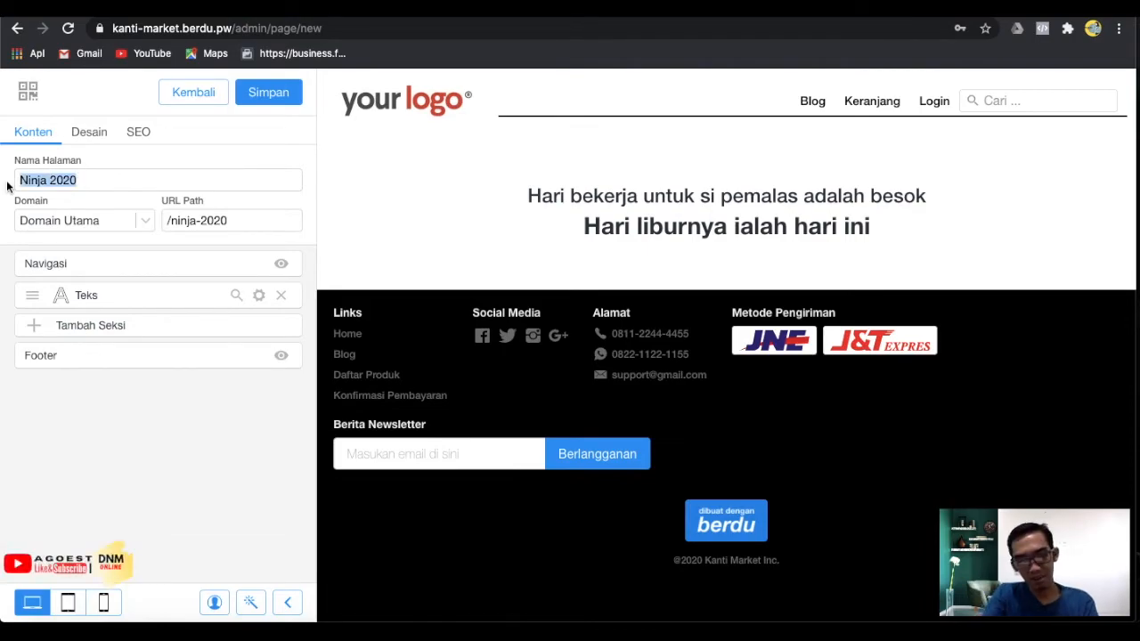
pyautogui.write('Assyafiq MAr')
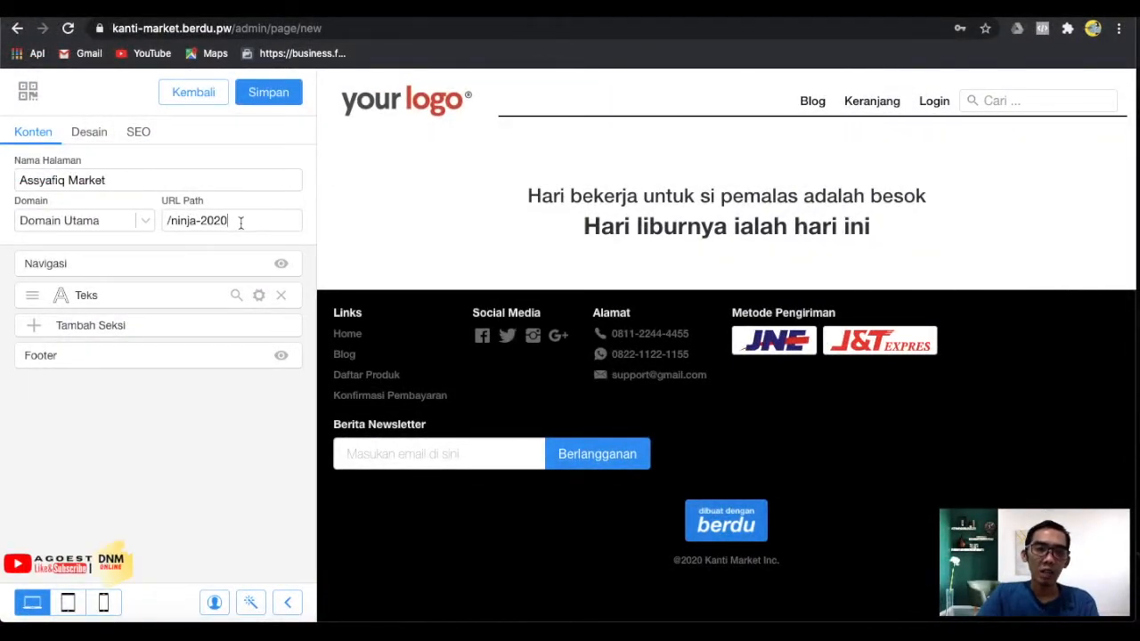
pyautogui.moveTo(228, 224); pyautogui.dragTo(174, 225)
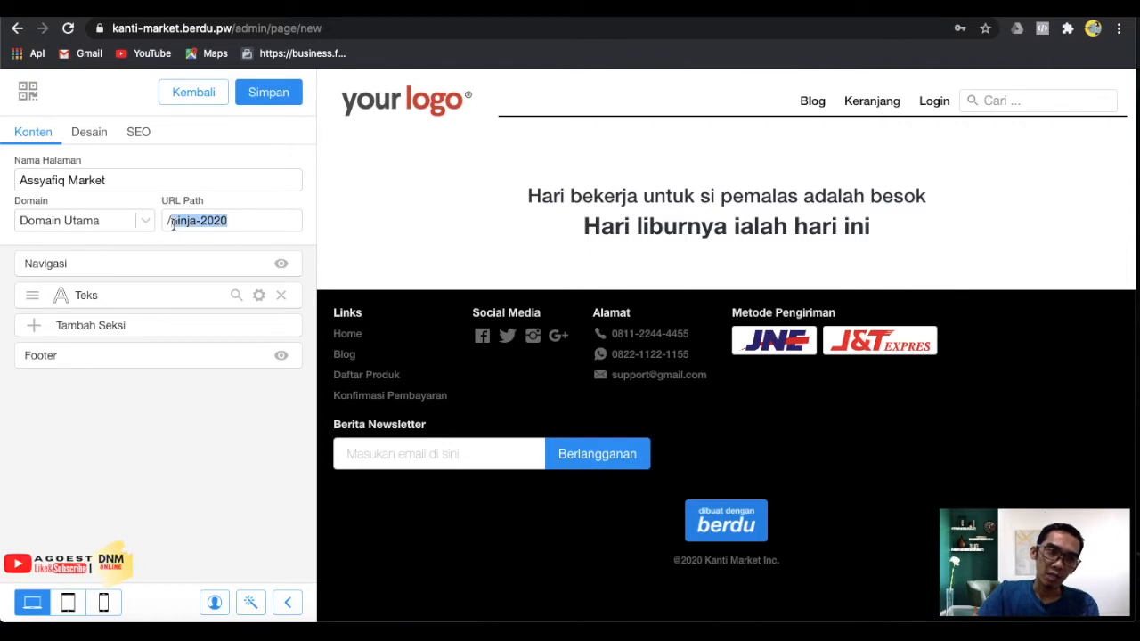
pyautogui.write('B')
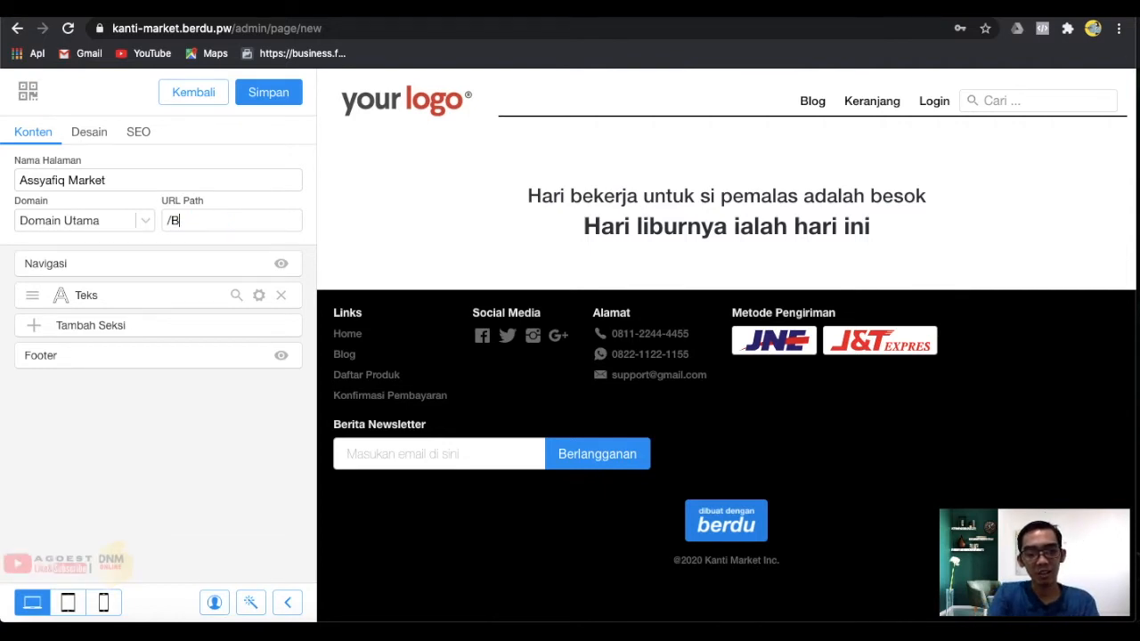
pyautogui.write('isa C')
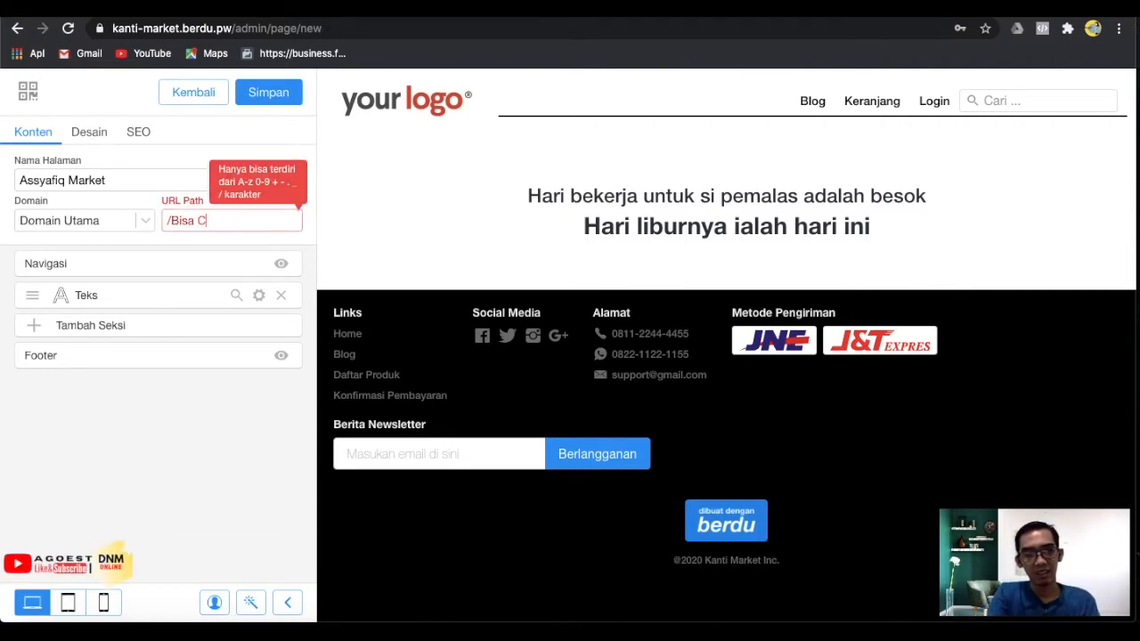
pyautogui.press('BackSpace')
pyautogui.press('BackSpace')
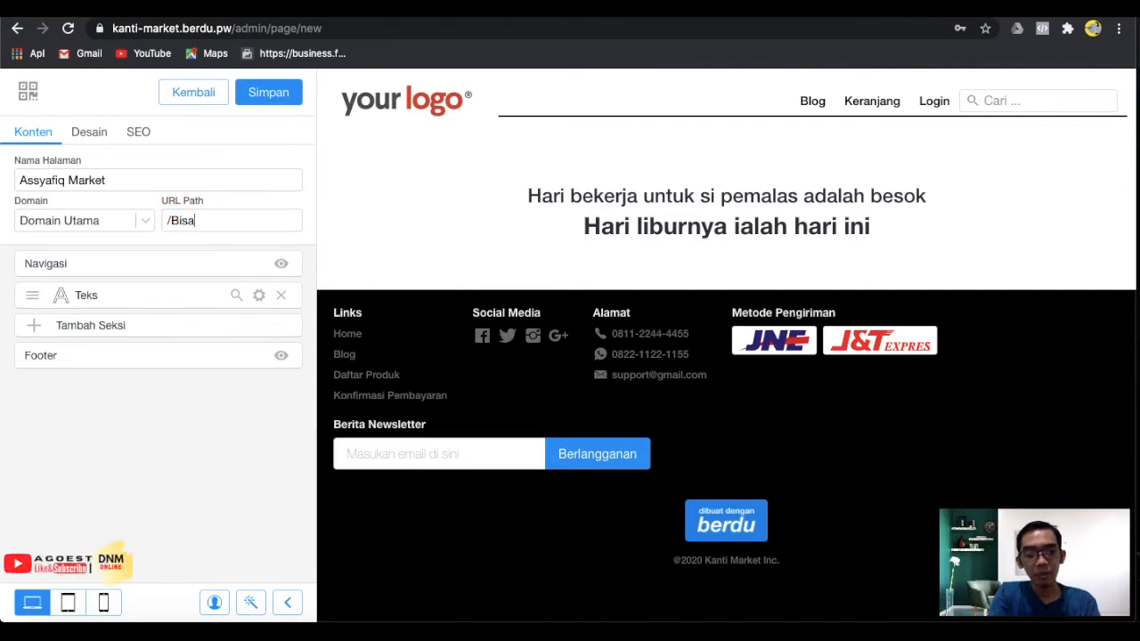
pyautogui.press('BackSpace')
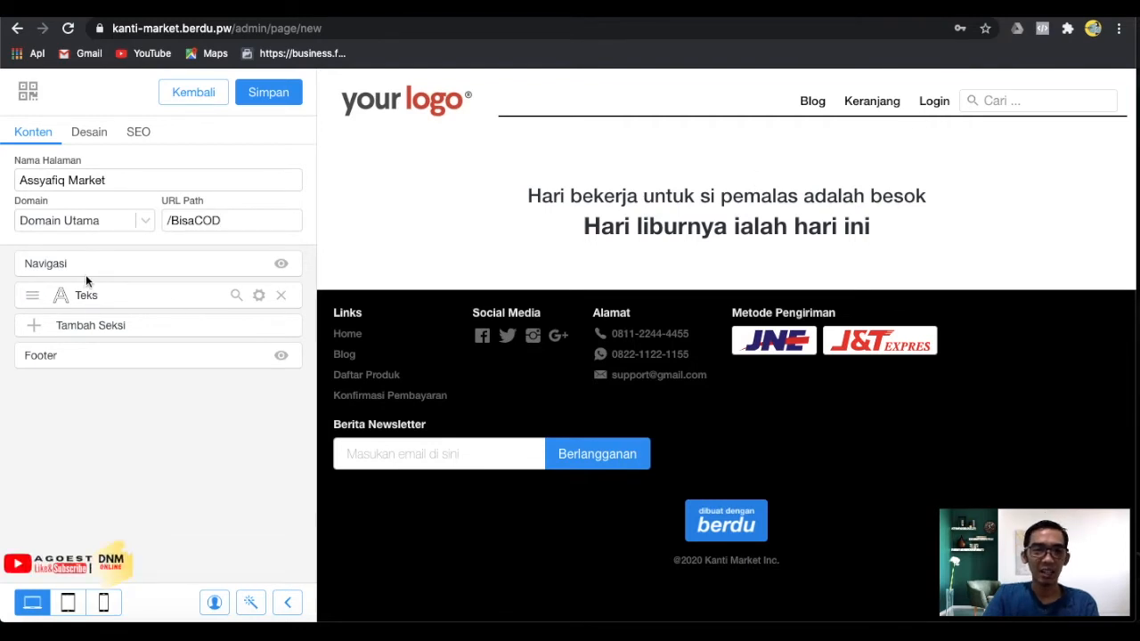
# Hide the Navigasi header and the Footer on the new page.
pyautogui.click(281, 264)
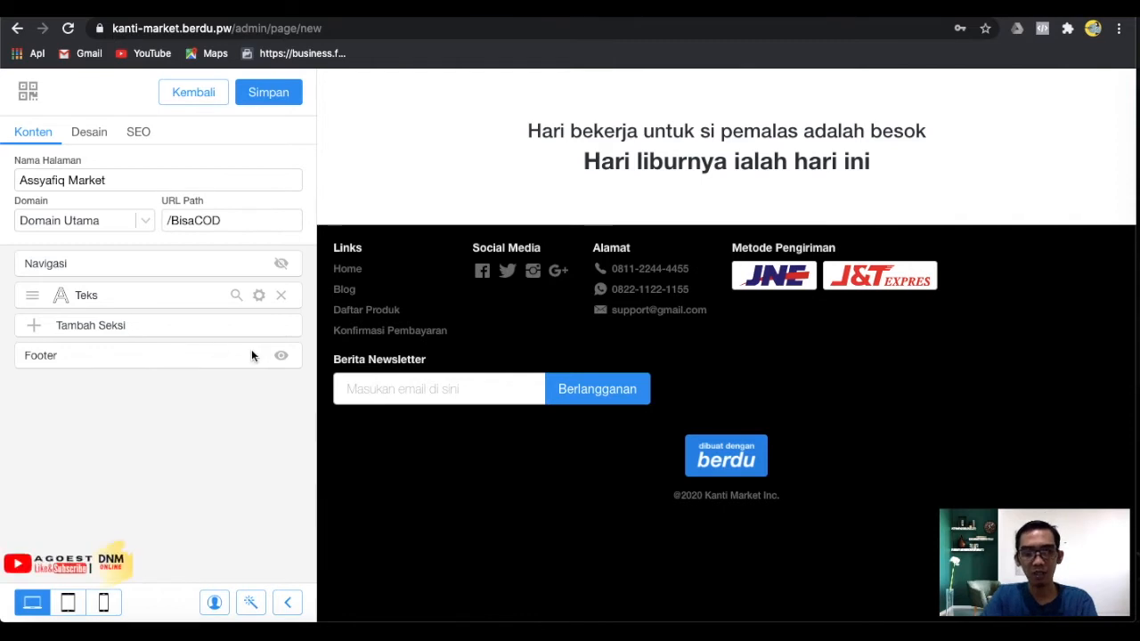
pyautogui.click(281, 356)
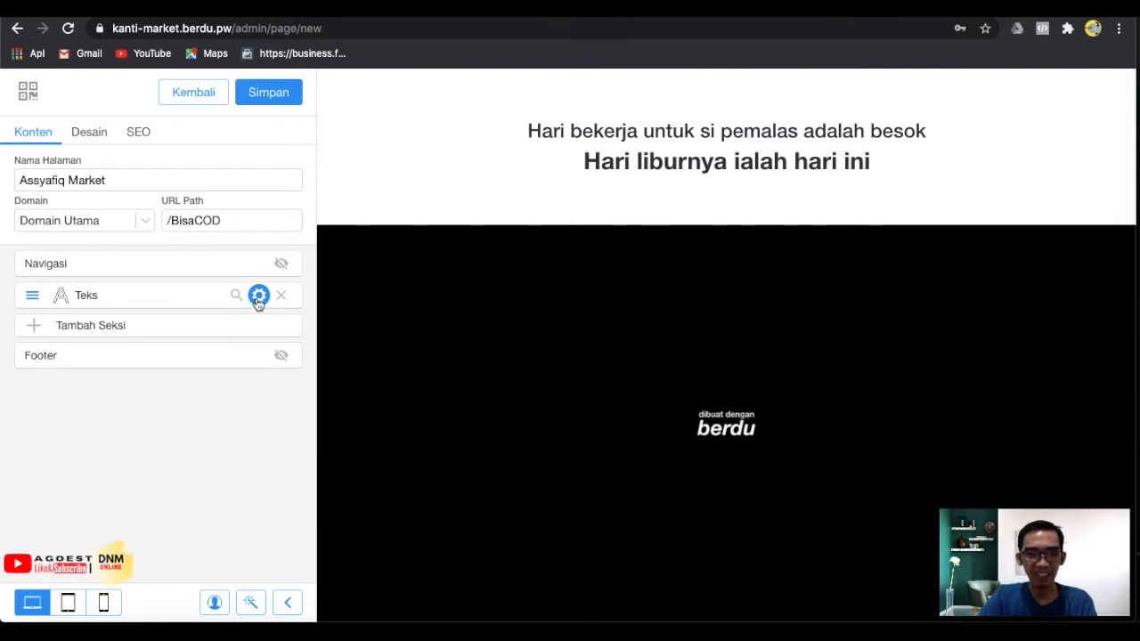
# Replace the sample quote with 'DAPATKAN PROMO HARI INI DISKON 50%' in the text section.
pyautogui.click(258, 296)
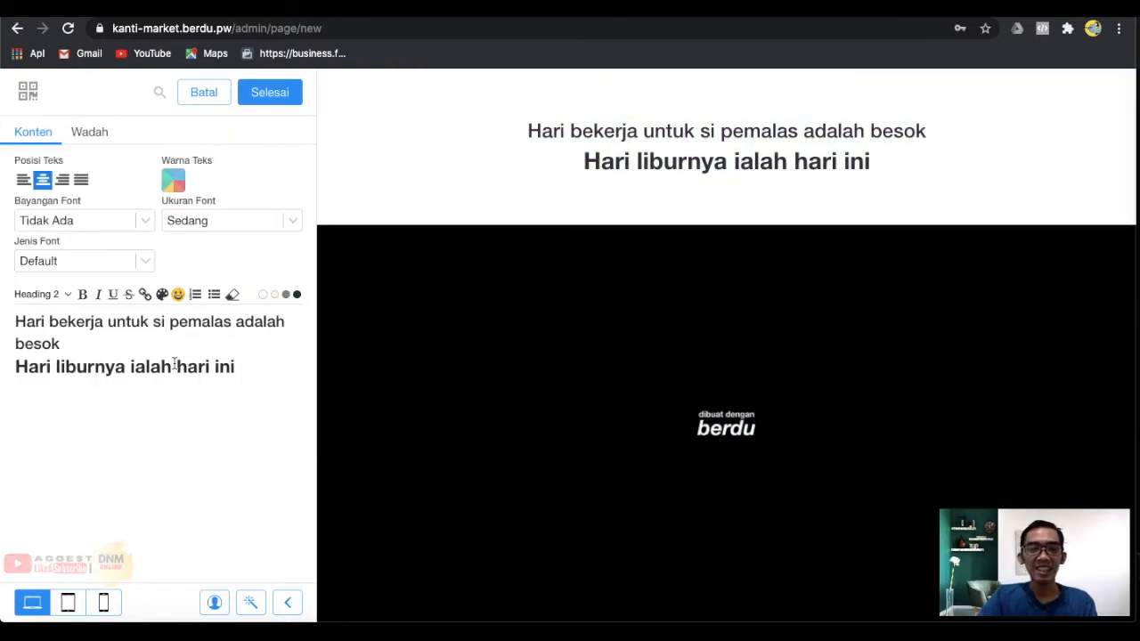
pyautogui.moveTo(239, 367); pyautogui.dragTo(9, 328)
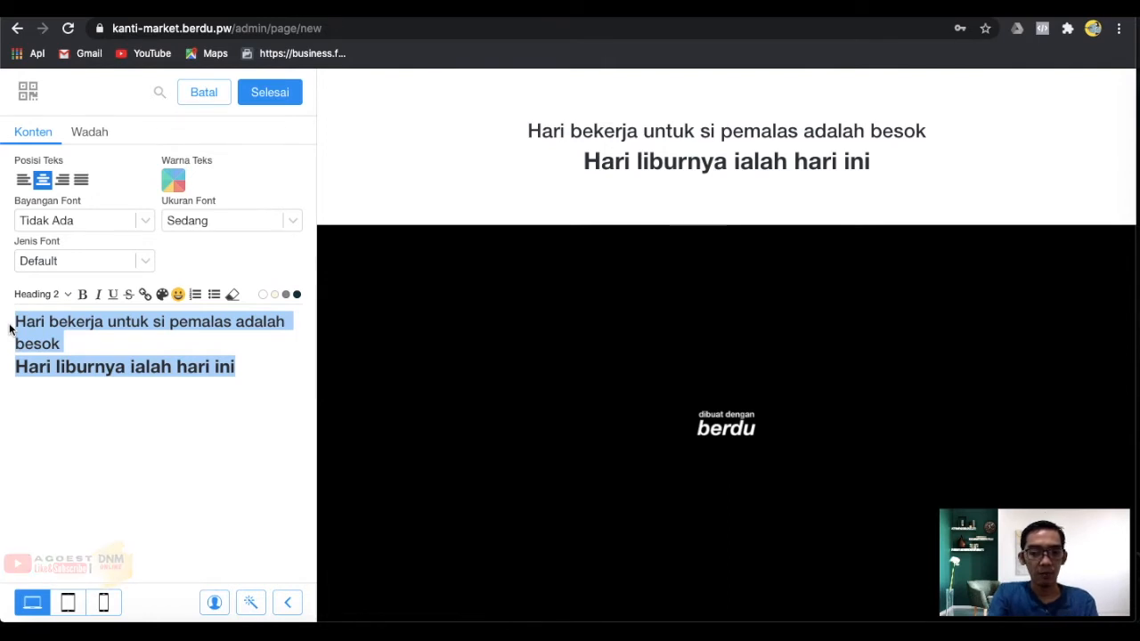
pyautogui.write('DAPATKAN')
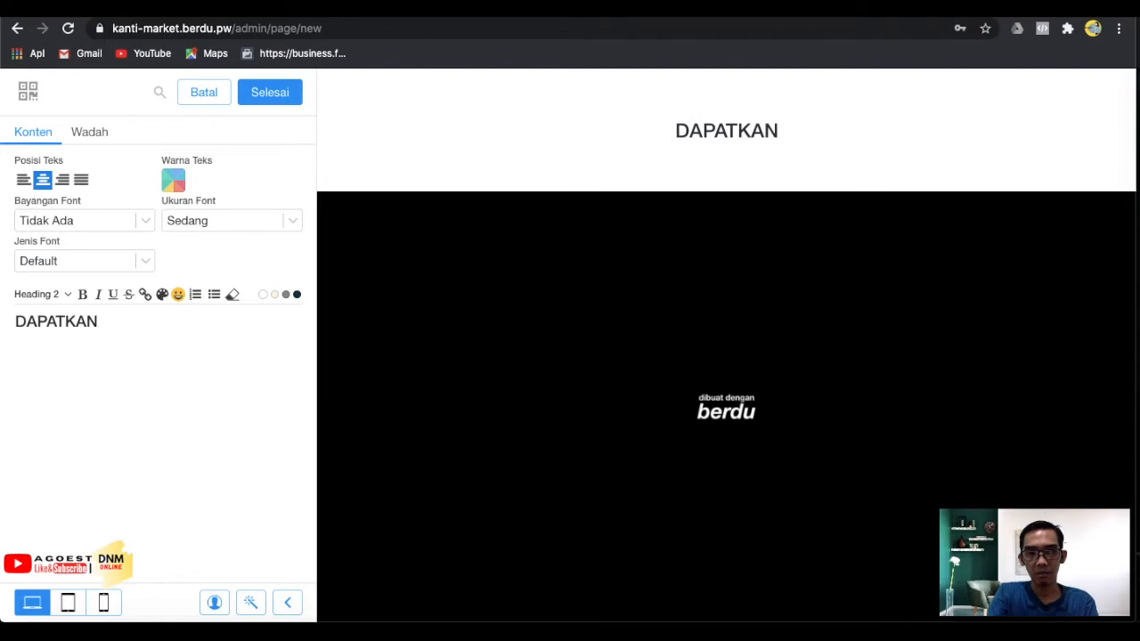
pyautogui.write(' PROMO')
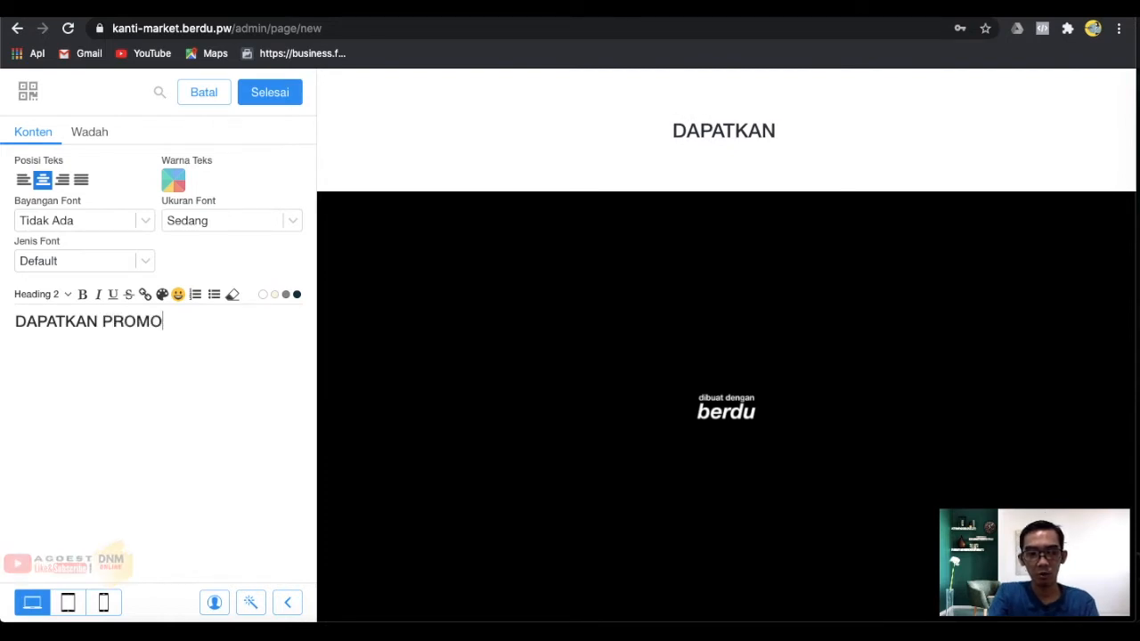
pyautogui.write(' HARI INI')
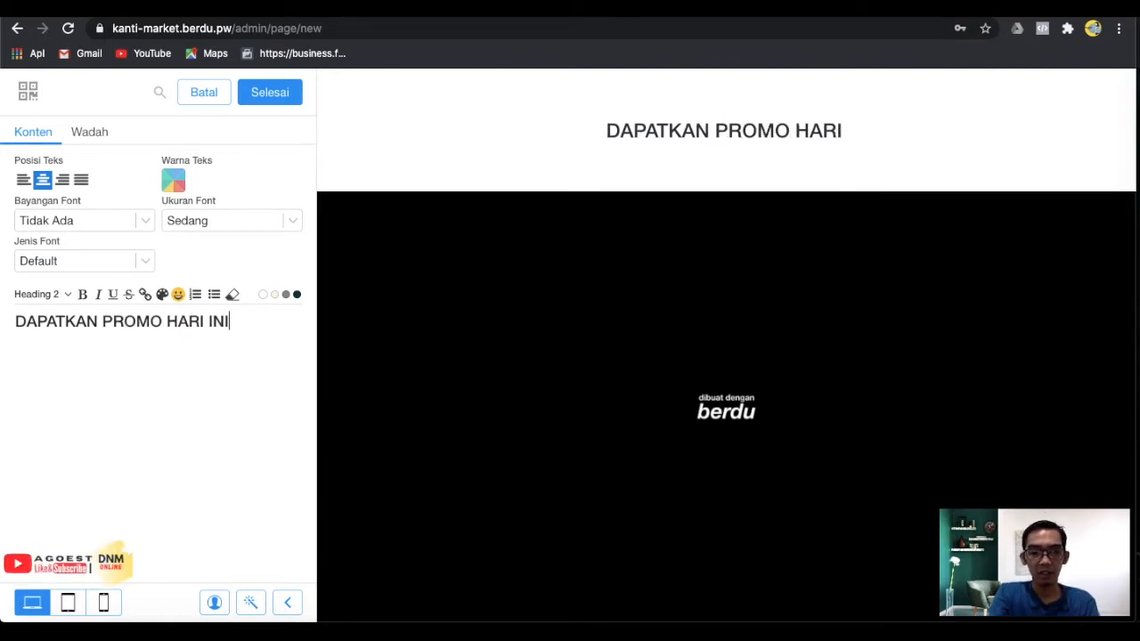
pyautogui.write(' D')
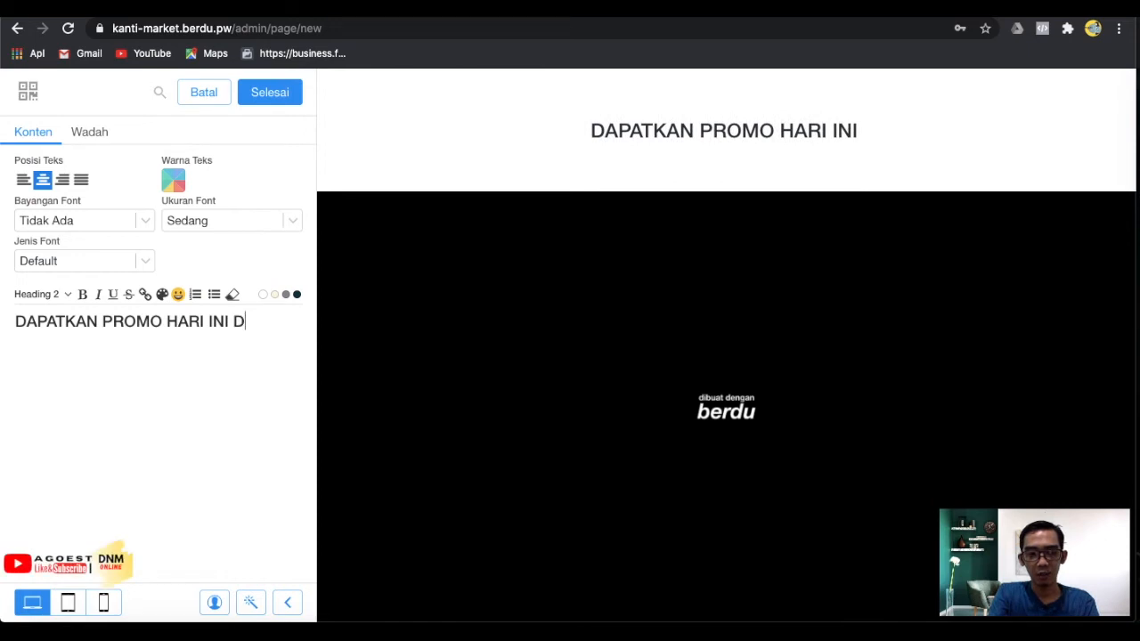
pyautogui.write('ISKON')
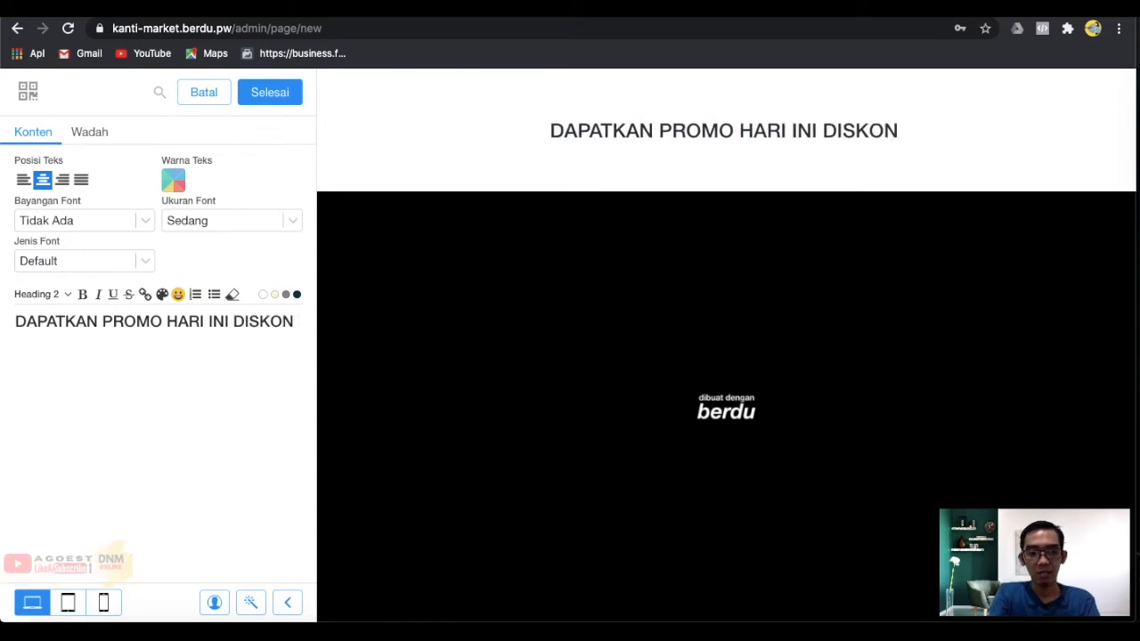
pyautogui.write(' 50%')
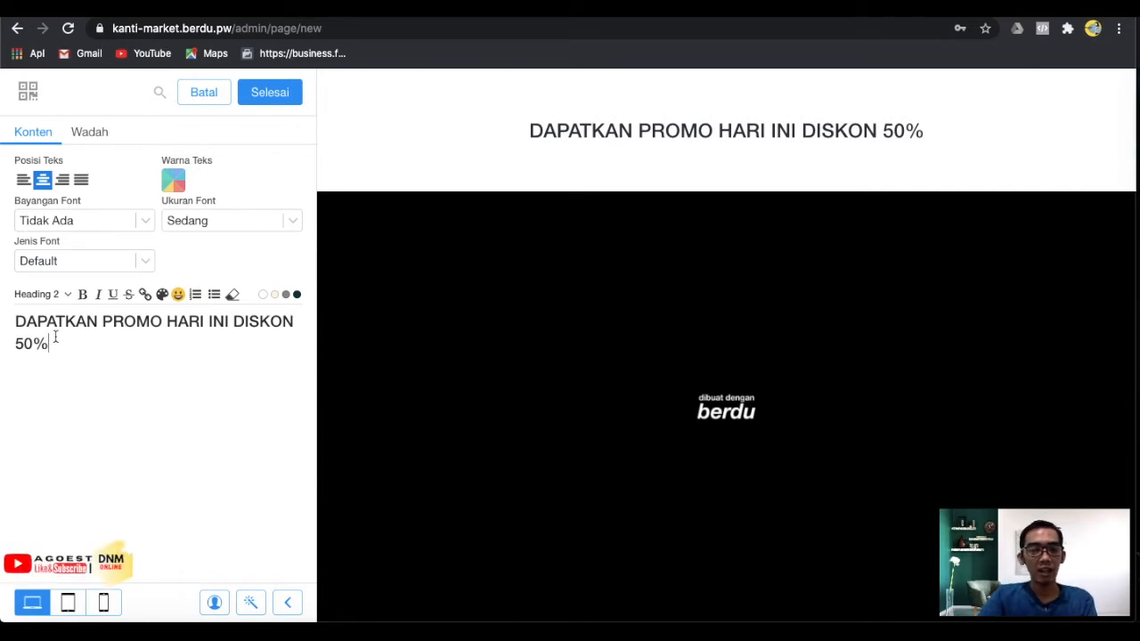
pyautogui.click(44, 294)
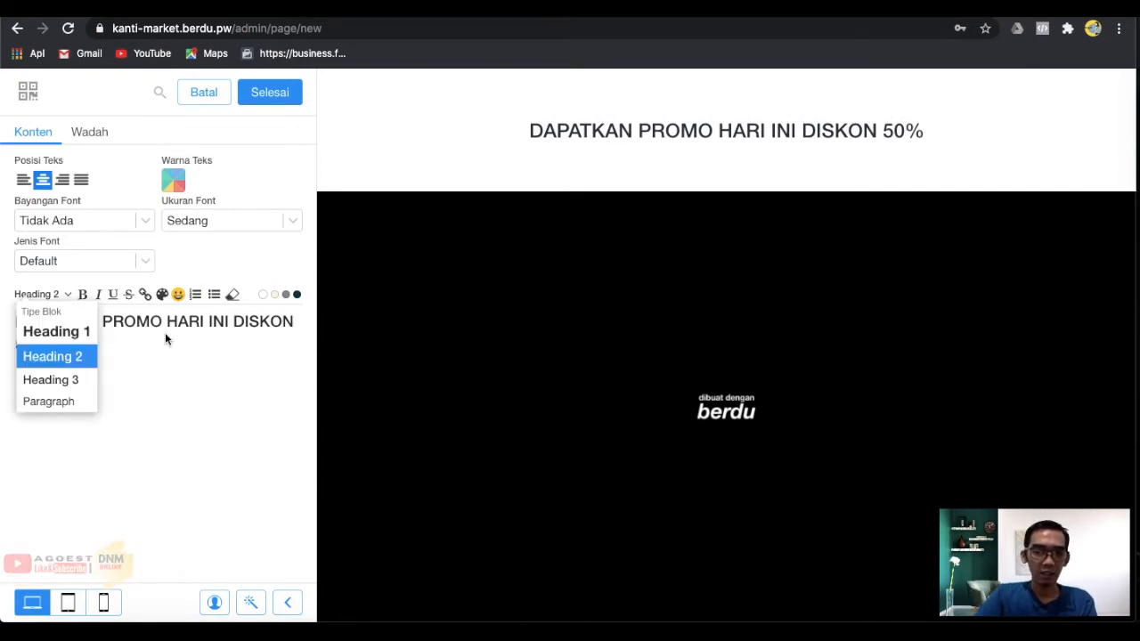
pyautogui.click(80, 261)
pyautogui.click(252, 322)
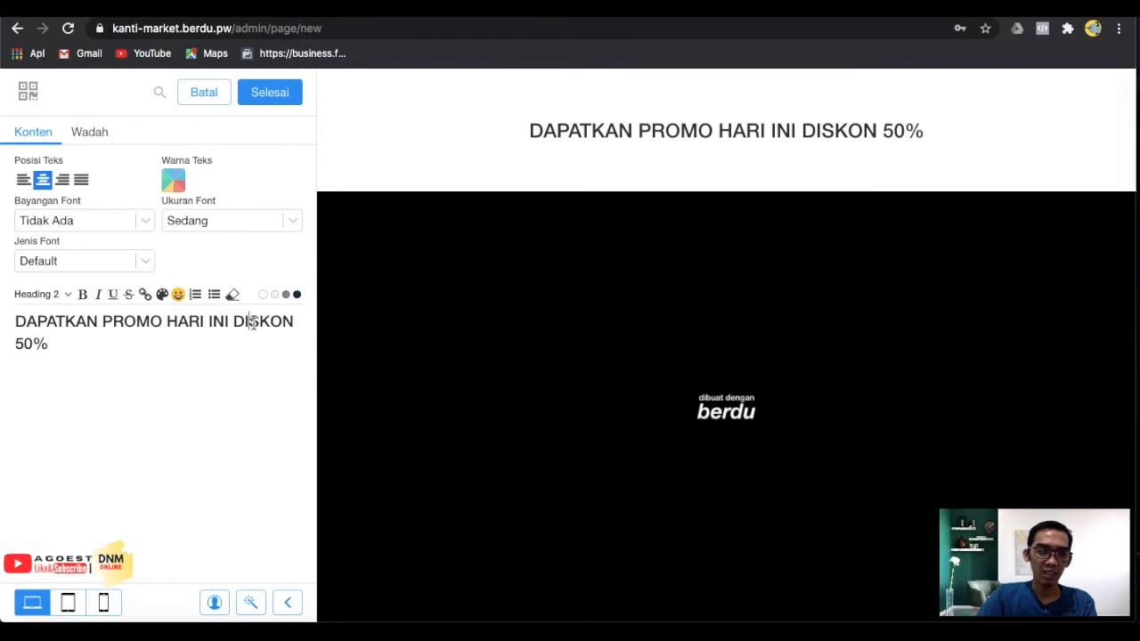
# Make the promo text a red, italic Heading 1.
pyautogui.moveTo(51, 340); pyautogui.dragTo(11, 330)
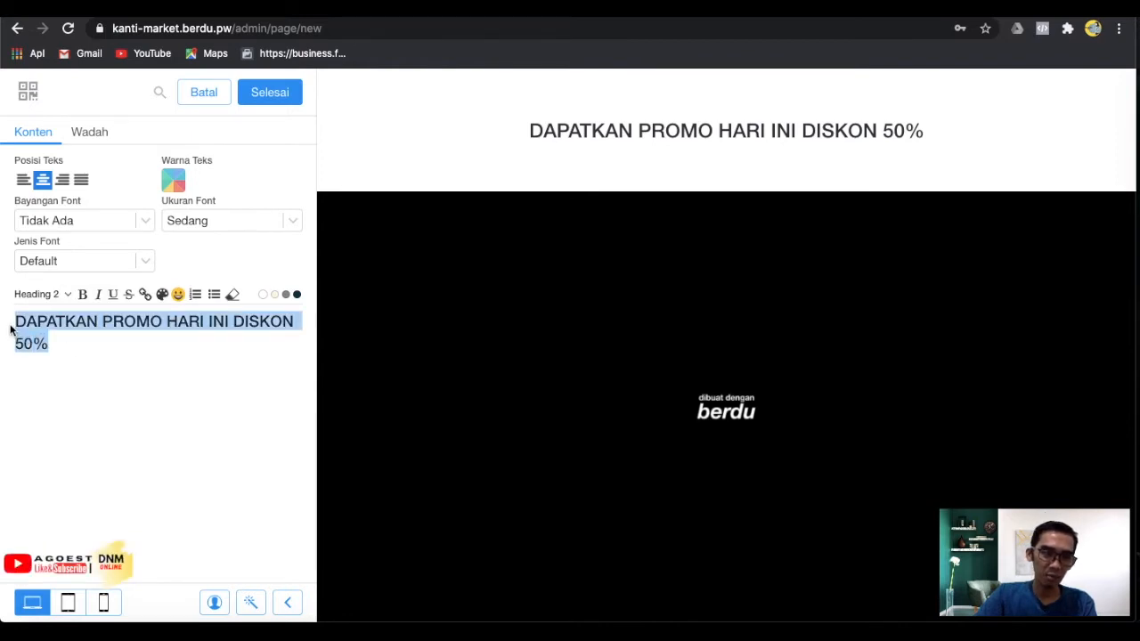
pyautogui.click(40, 294)
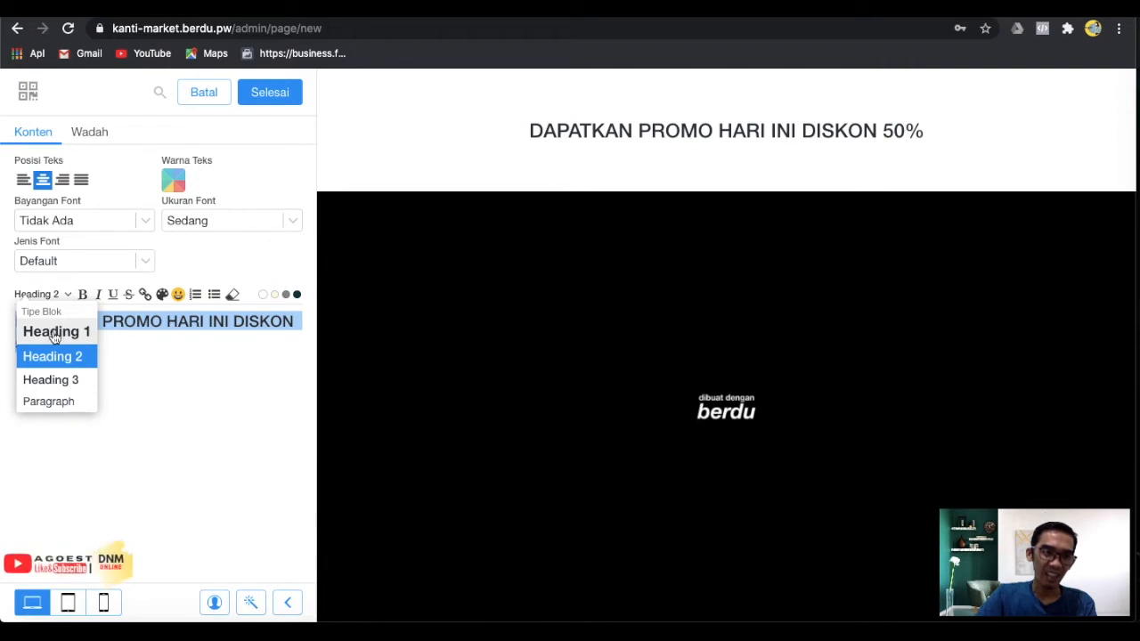
pyautogui.click(54, 332)
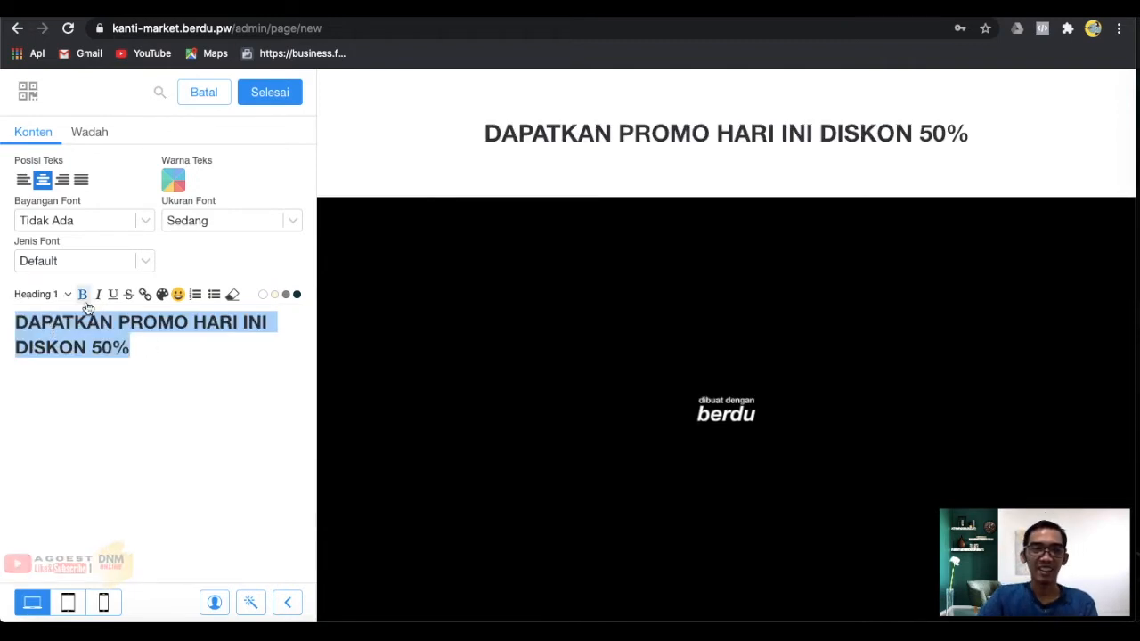
pyautogui.click(100, 297)
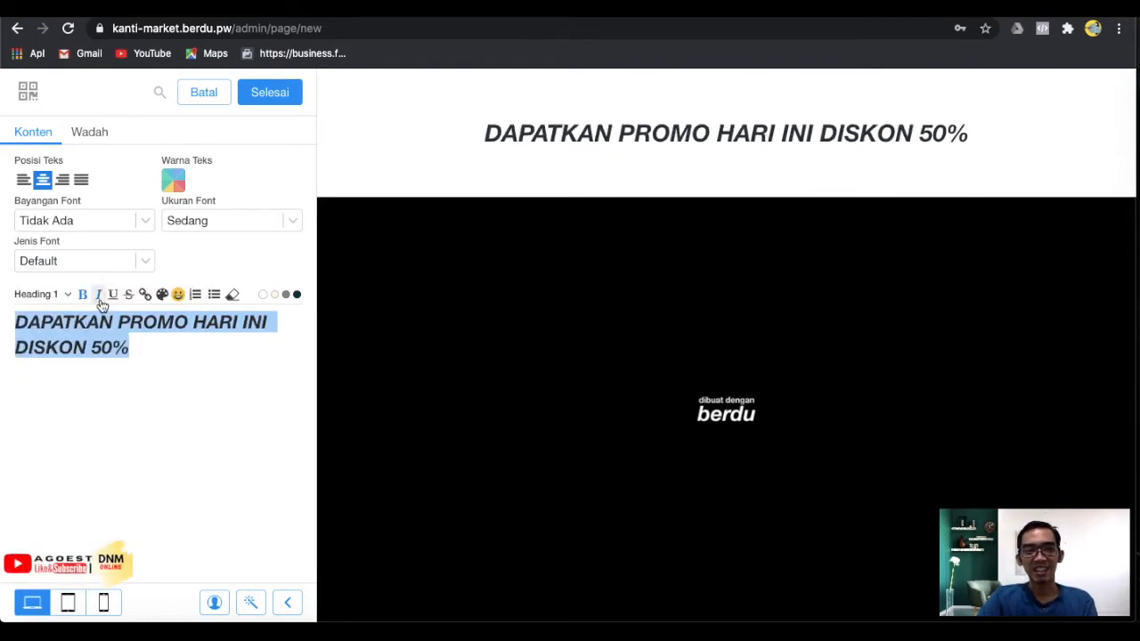
pyautogui.click(145, 294)
pyautogui.click(162, 295)
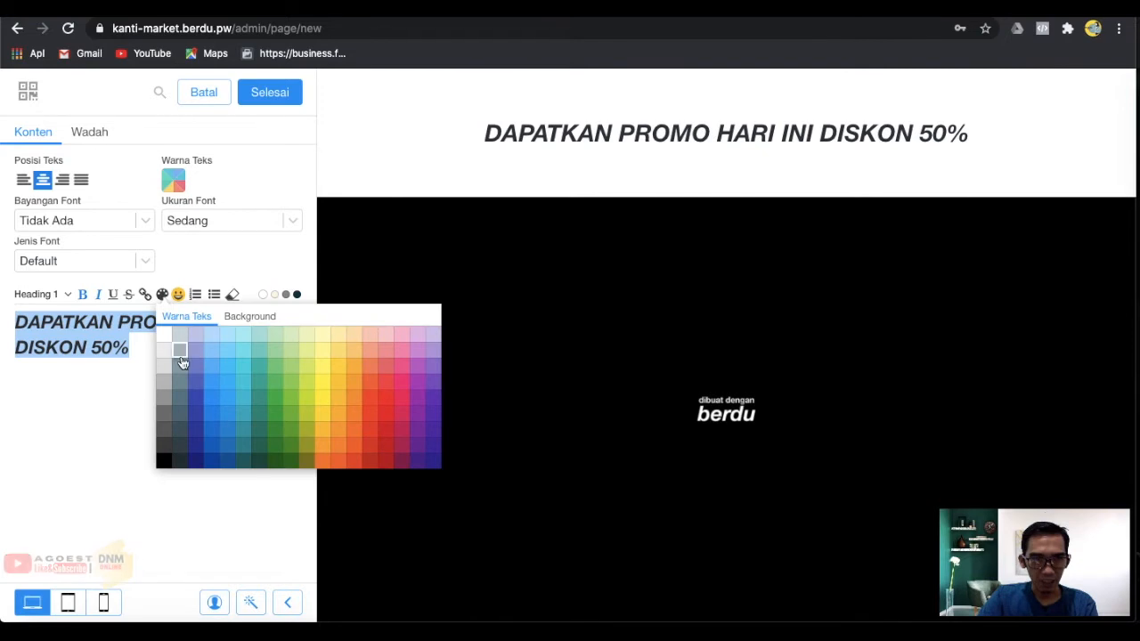
pyautogui.click(386, 384)
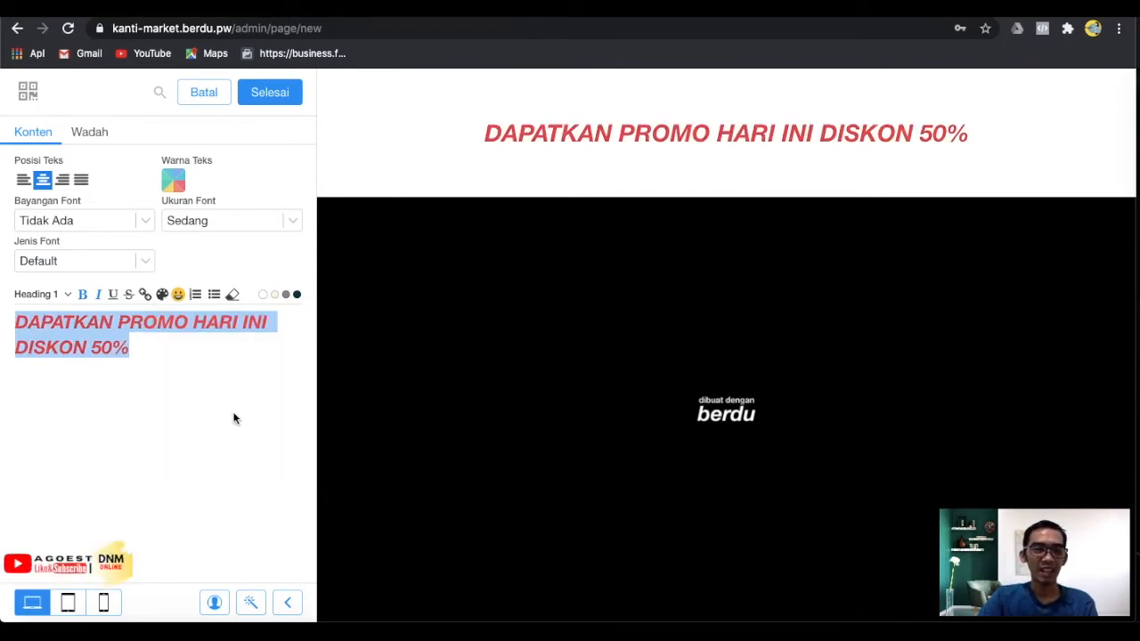
# Set the promo heading's font to Chewy after trying Bungee Inline, Bowlby One and Bungee Shade.
pyautogui.click(139, 261)
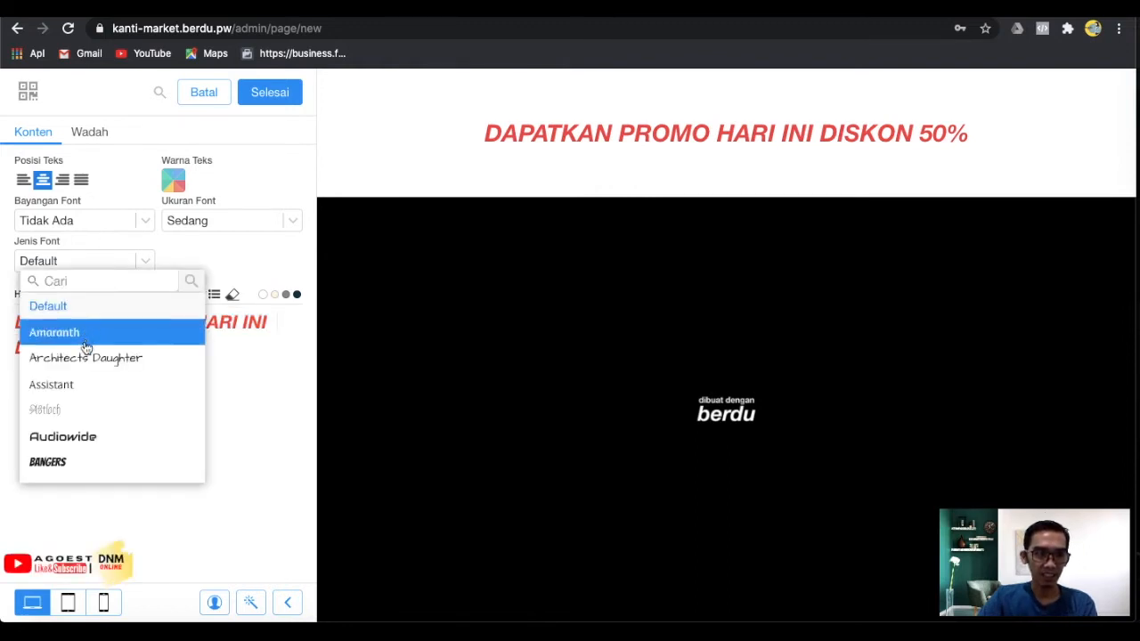
pyautogui.scroll(-1, 84, 451)
pyautogui.scroll(-2, 86, 451)
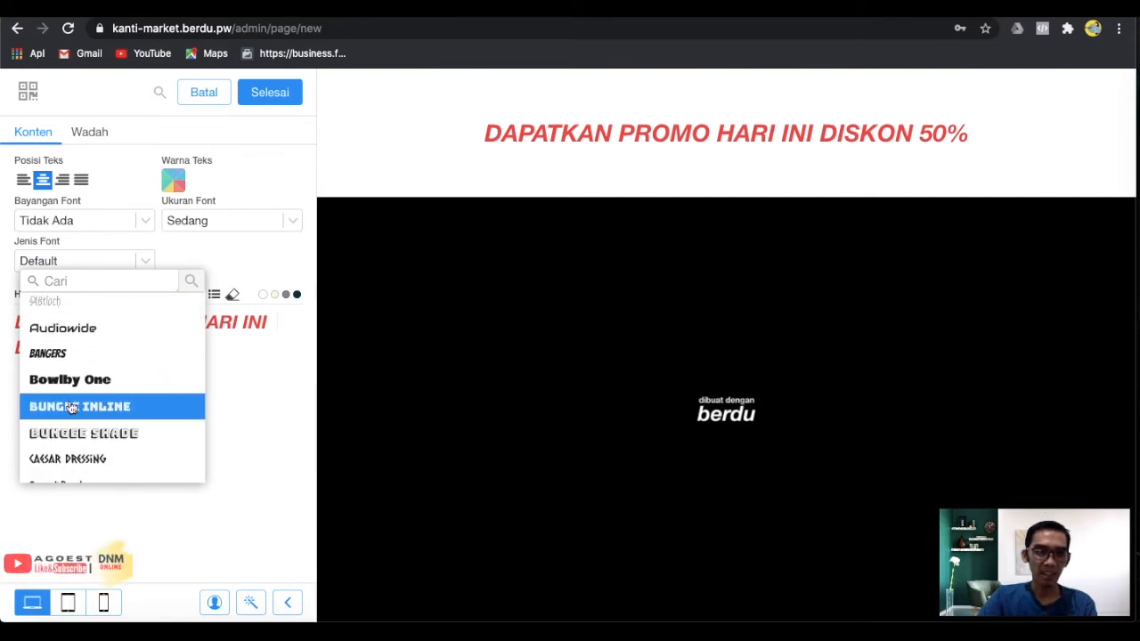
pyautogui.click(72, 408)
pyautogui.click(80, 380)
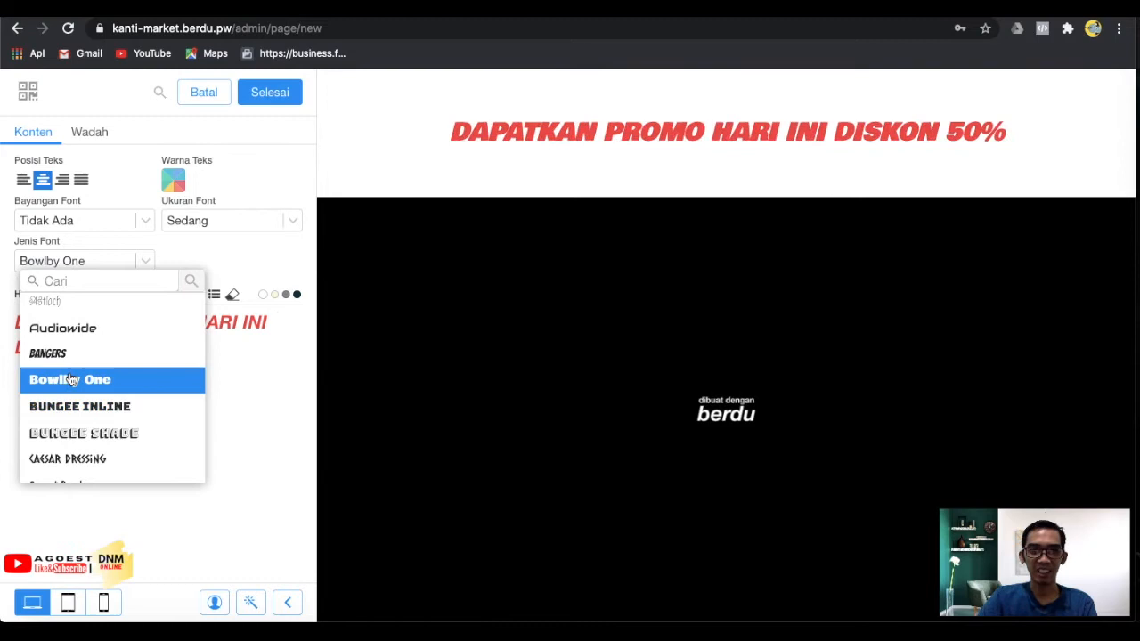
pyautogui.scroll(-2, 127, 417)
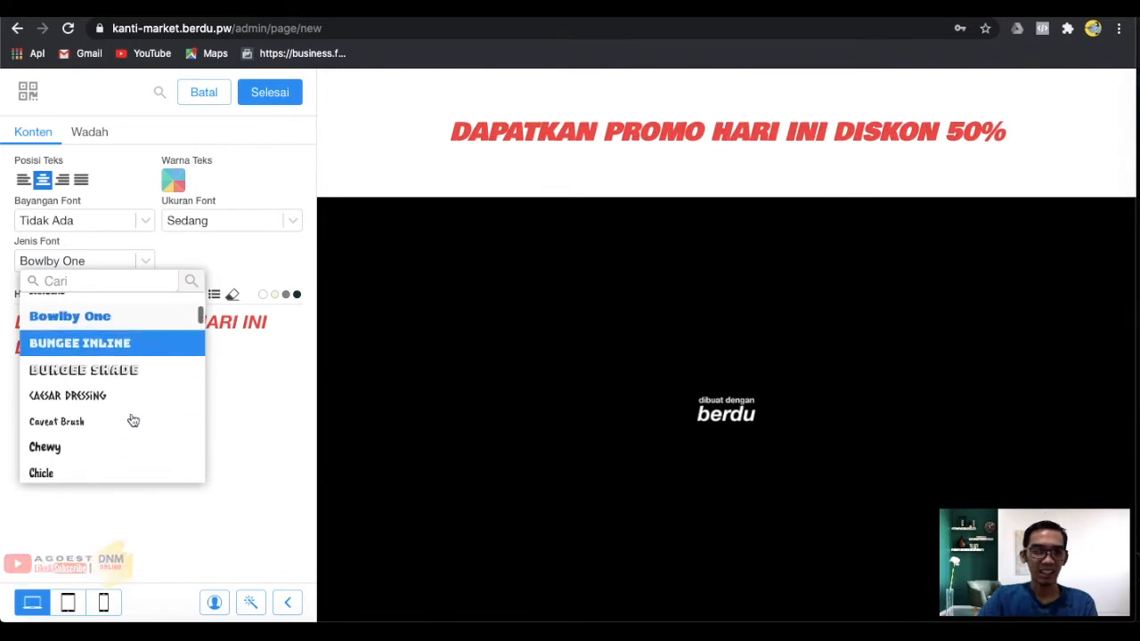
pyautogui.click(112, 373)
pyautogui.scroll(-1, 114, 382)
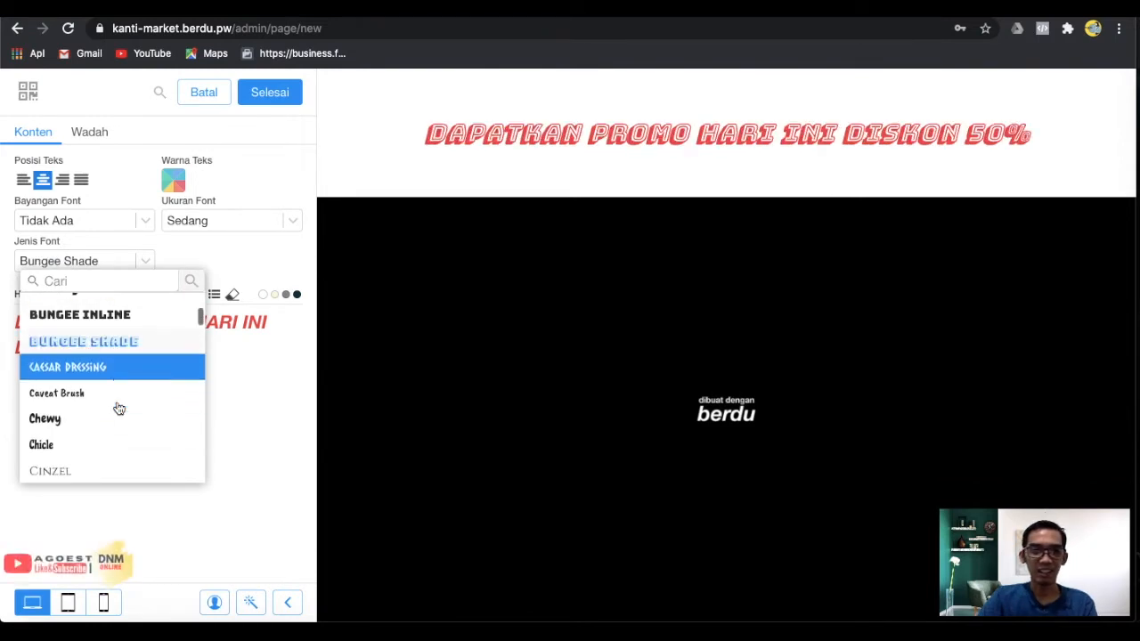
pyautogui.click(105, 413)
pyautogui.scroll(-1, 104, 412)
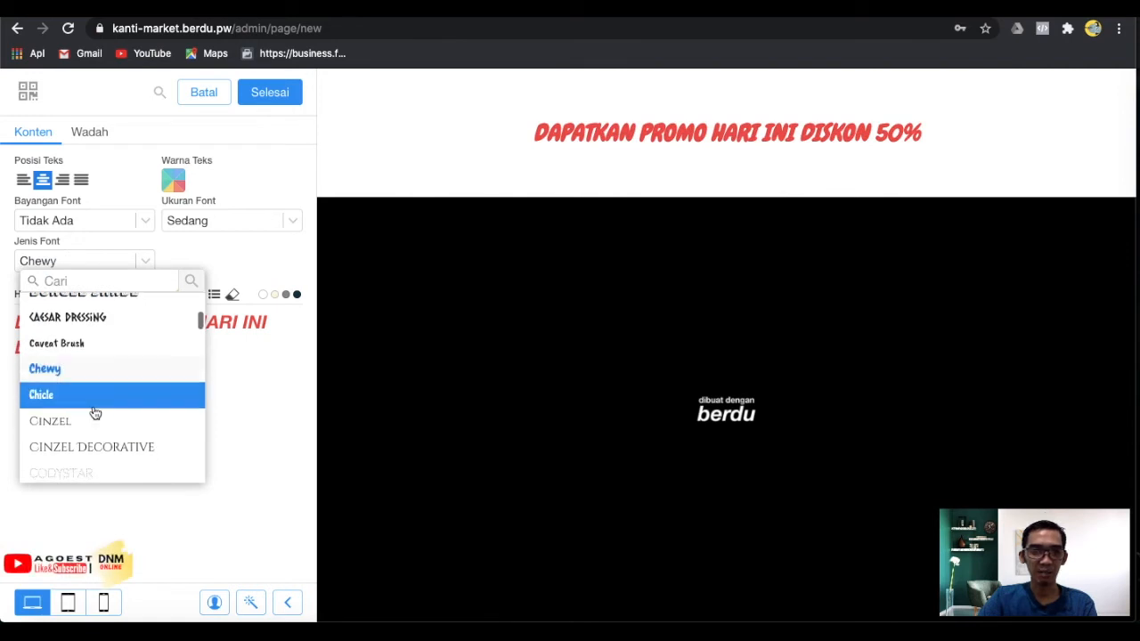
pyautogui.click(294, 403)
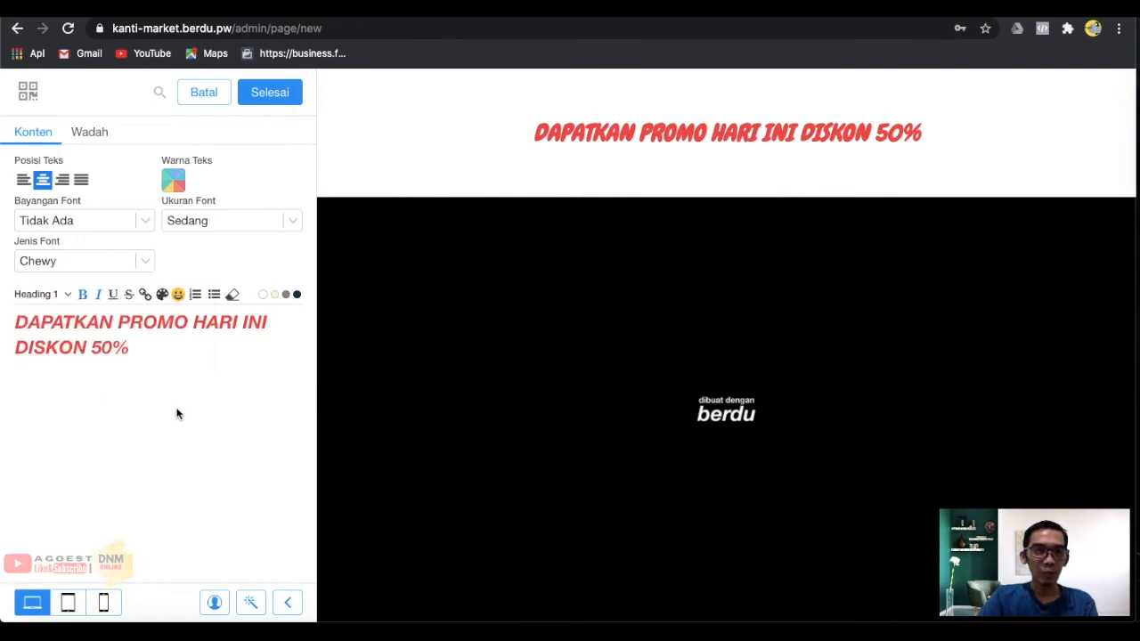
pyautogui.click(122, 261)
pyautogui.click(66, 184)
# Keep the promo heading centre-aligned after testing left and justified alignment.
pyautogui.click(24, 180)
pyautogui.click(43, 181)
pyautogui.click(80, 181)
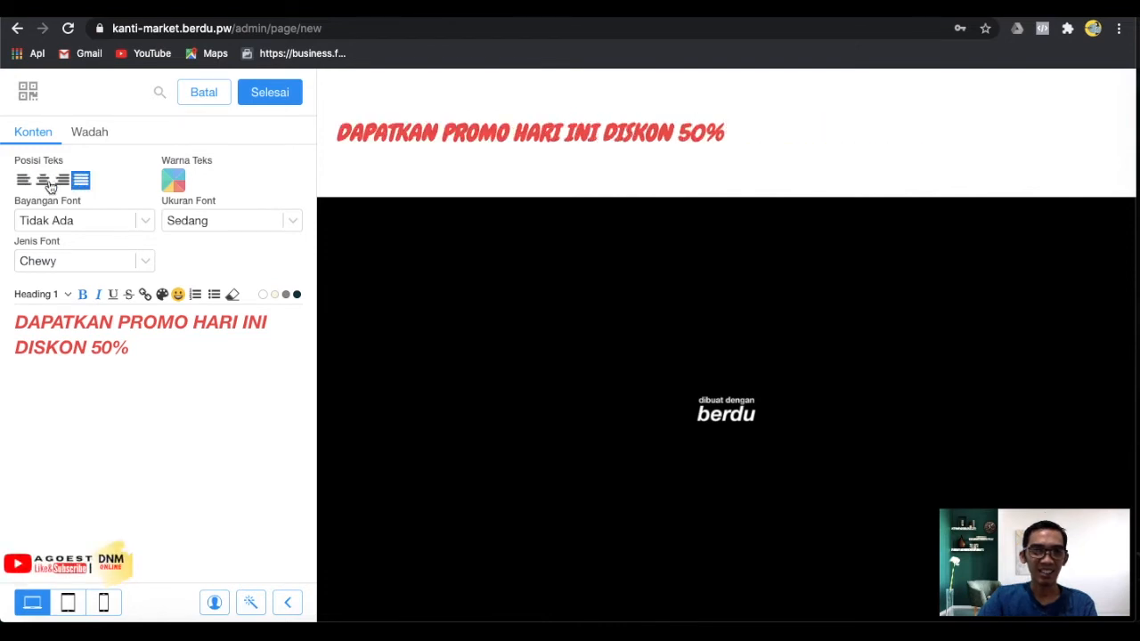
pyautogui.click(43, 181)
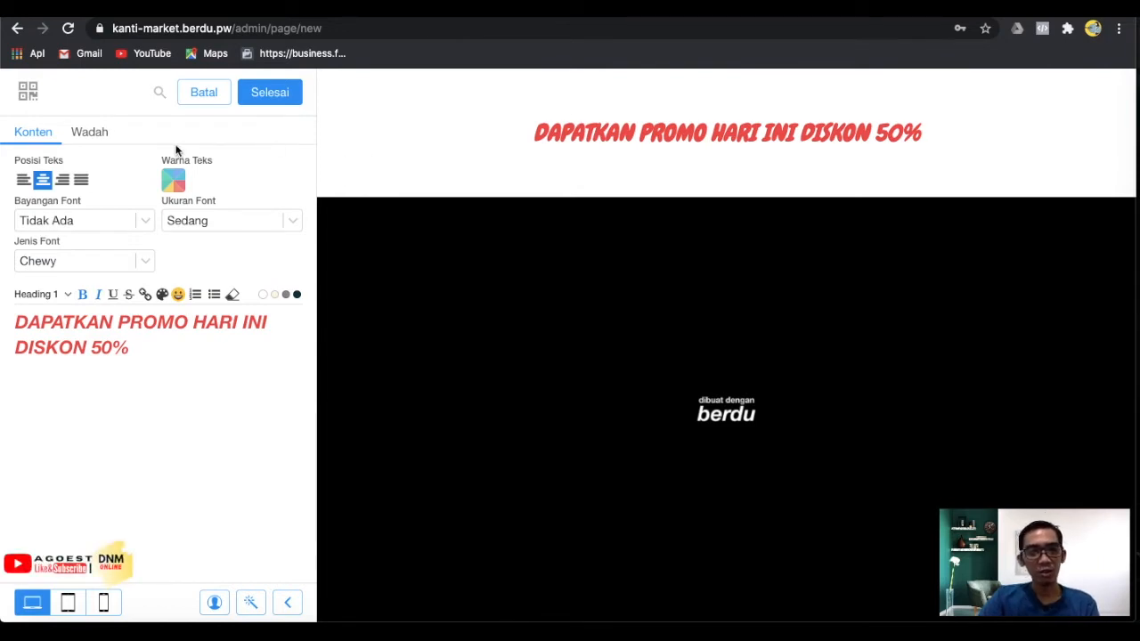
# Give the heading section a solid background and pick pale green in the colour picker.
pyautogui.click(99, 136)
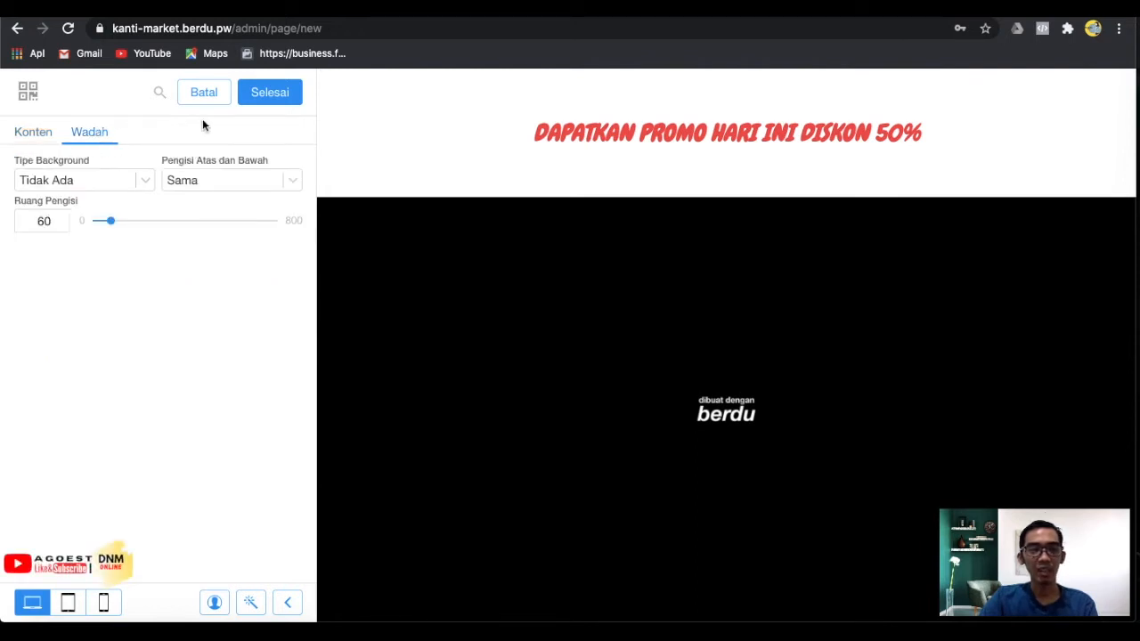
pyautogui.click(86, 183)
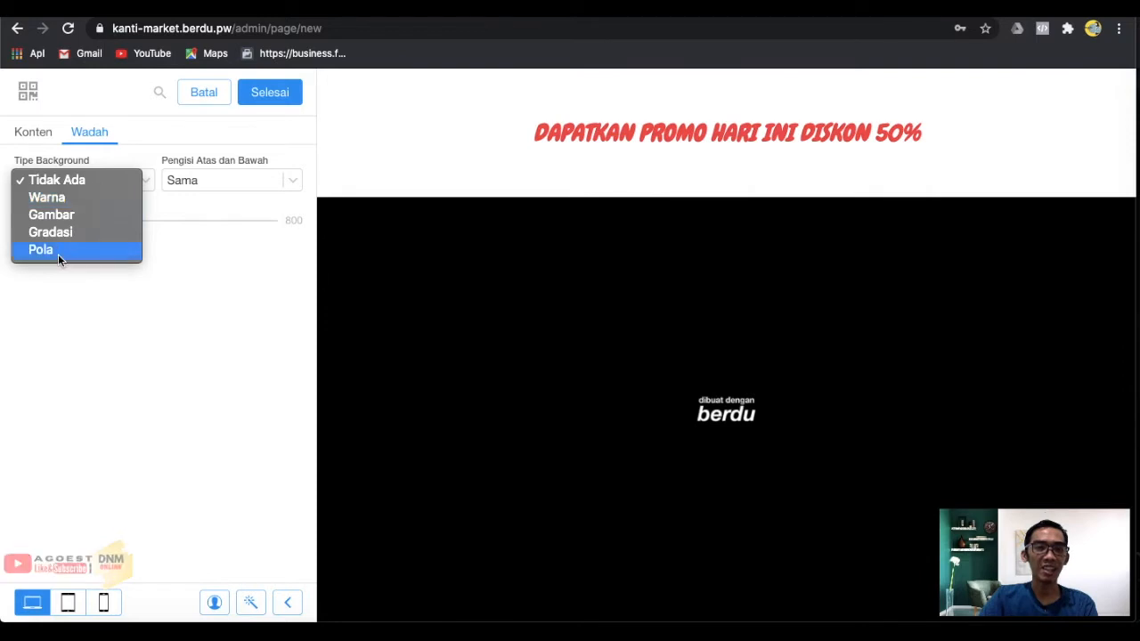
pyautogui.click(67, 199)
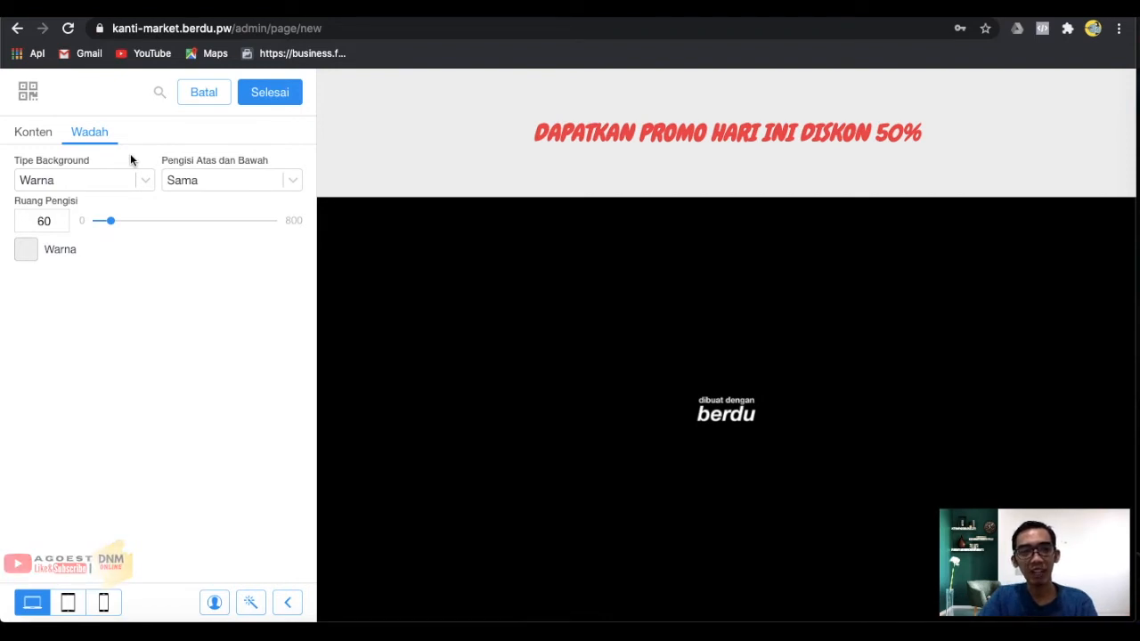
pyautogui.click(31, 258)
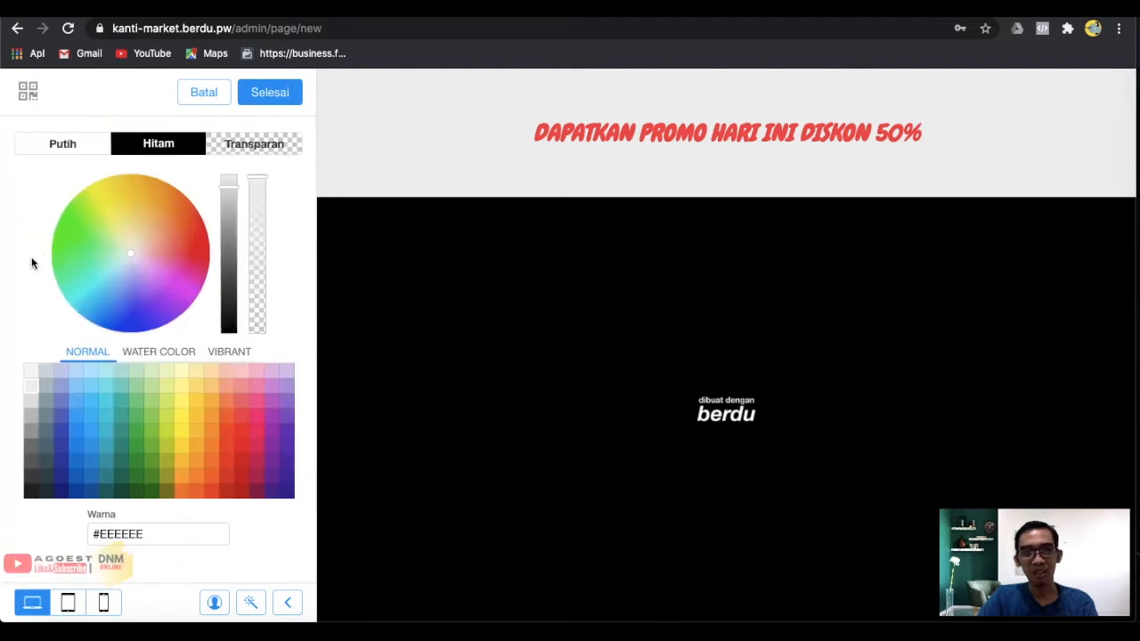
pyautogui.click(128, 217)
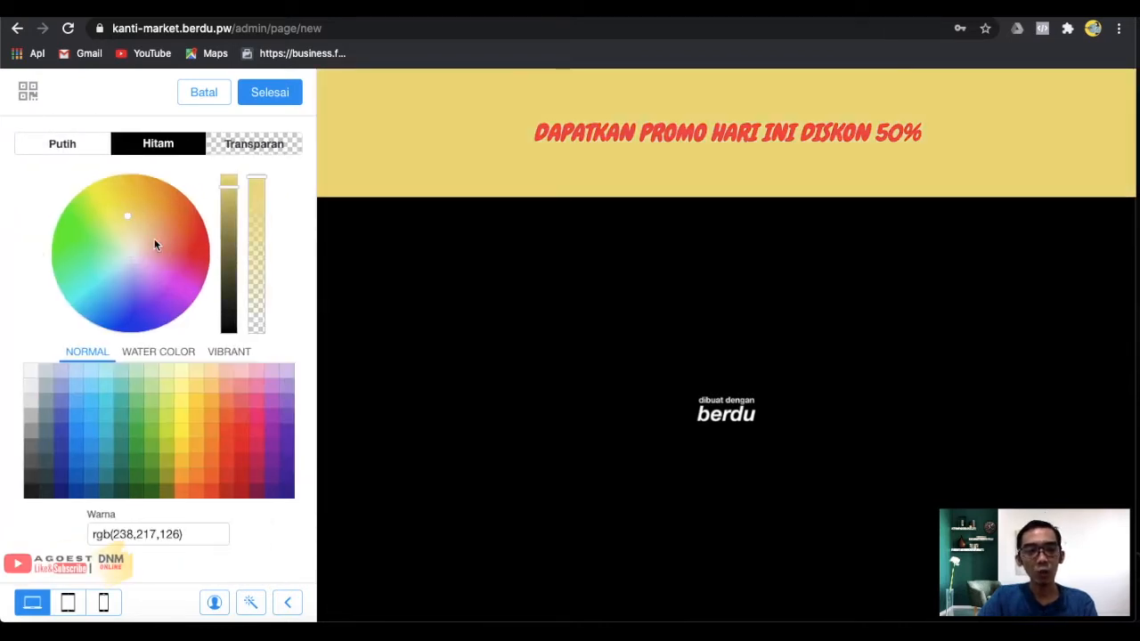
pyautogui.moveTo(102, 203); pyautogui.dragTo(105, 187)
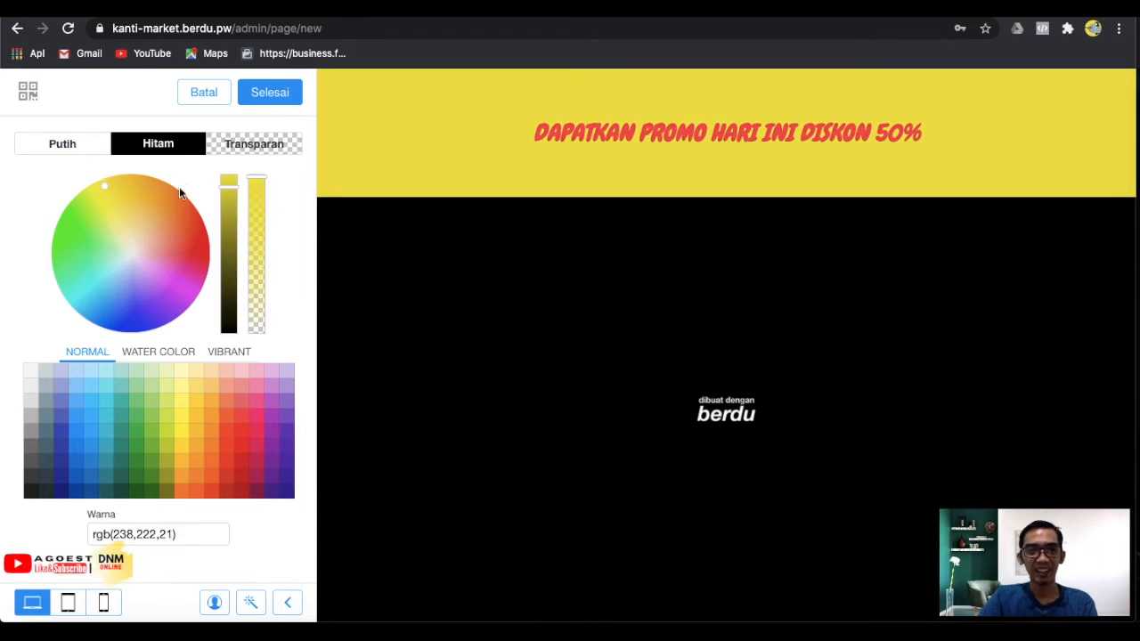
pyautogui.click(157, 218)
pyautogui.click(132, 269)
pyautogui.click(129, 274)
pyautogui.click(122, 291)
pyautogui.moveTo(120, 255)
pyautogui.mouseDown()
pyautogui.moveTo(106, 259)
pyautogui.moveTo(127, 254)
pyautogui.mouseUp()
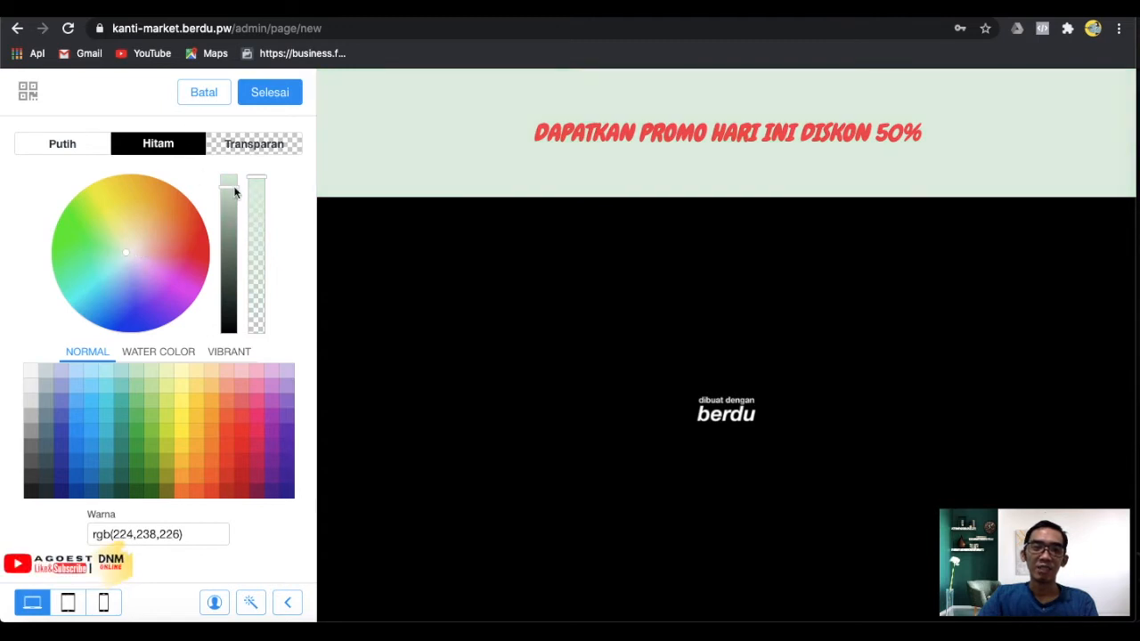
# Confirm the pale green background and enlarge the Ruang Pengisi padding to 47.
pyautogui.click(277, 94)
pyautogui.moveTo(115, 226)
pyautogui.mouseDown()
pyautogui.moveTo(191, 219)
pyautogui.moveTo(86, 233)
pyautogui.moveTo(194, 228)
pyautogui.moveTo(63, 232)
pyautogui.moveTo(105, 231)
pyautogui.mouseUp()
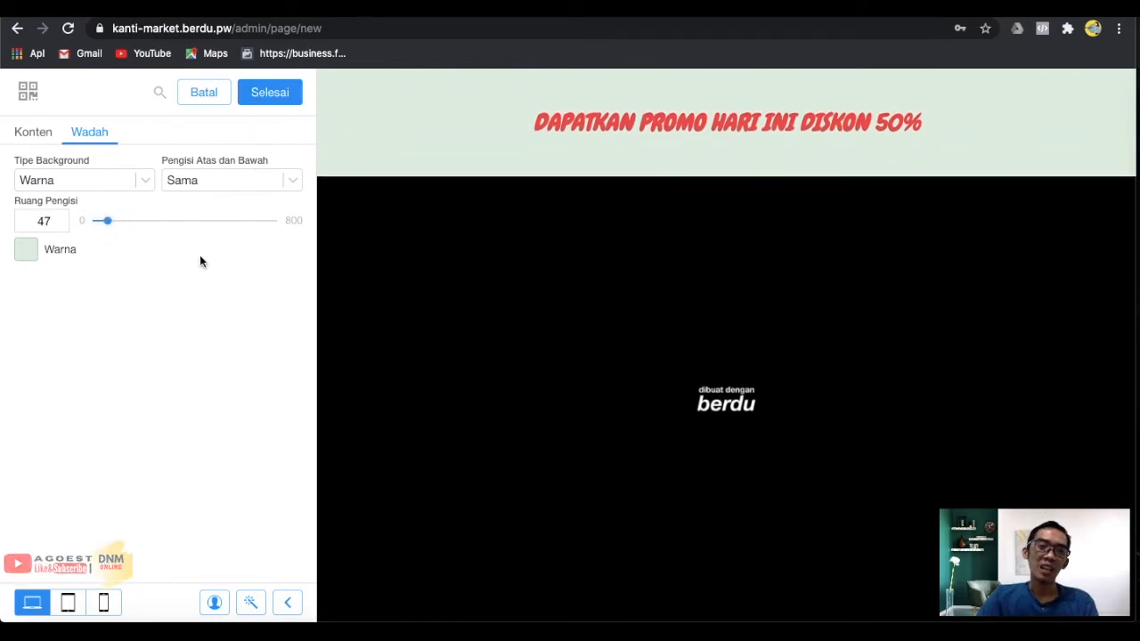
pyautogui.click(280, 105)
# Save the page and add a Gambar image section below the promo heading.
pyautogui.click(279, 98)
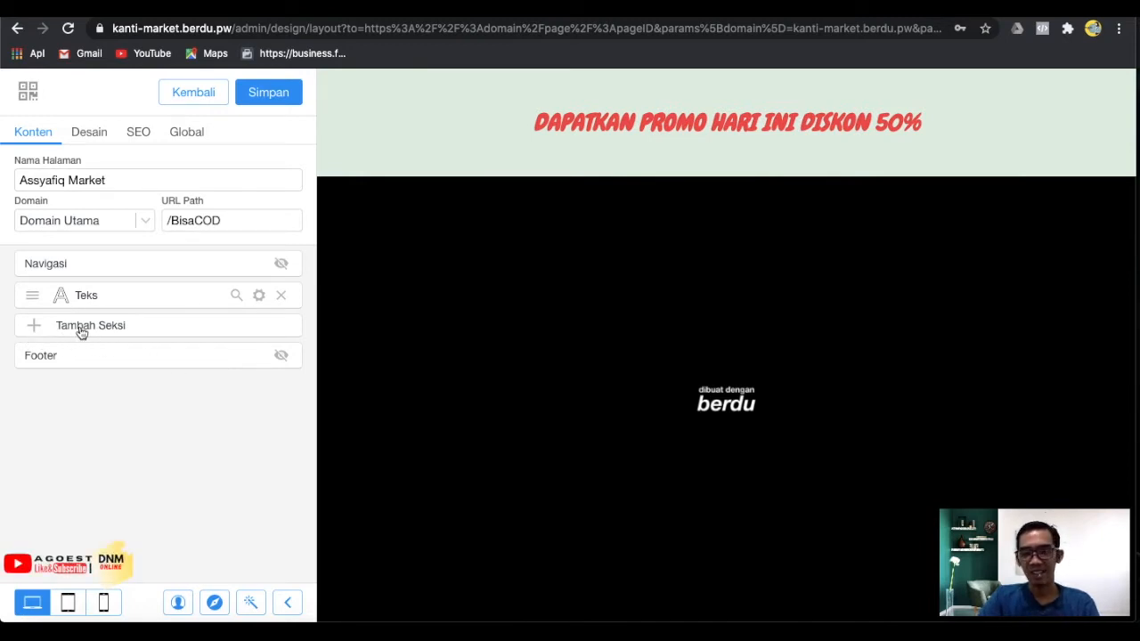
pyautogui.click(81, 330)
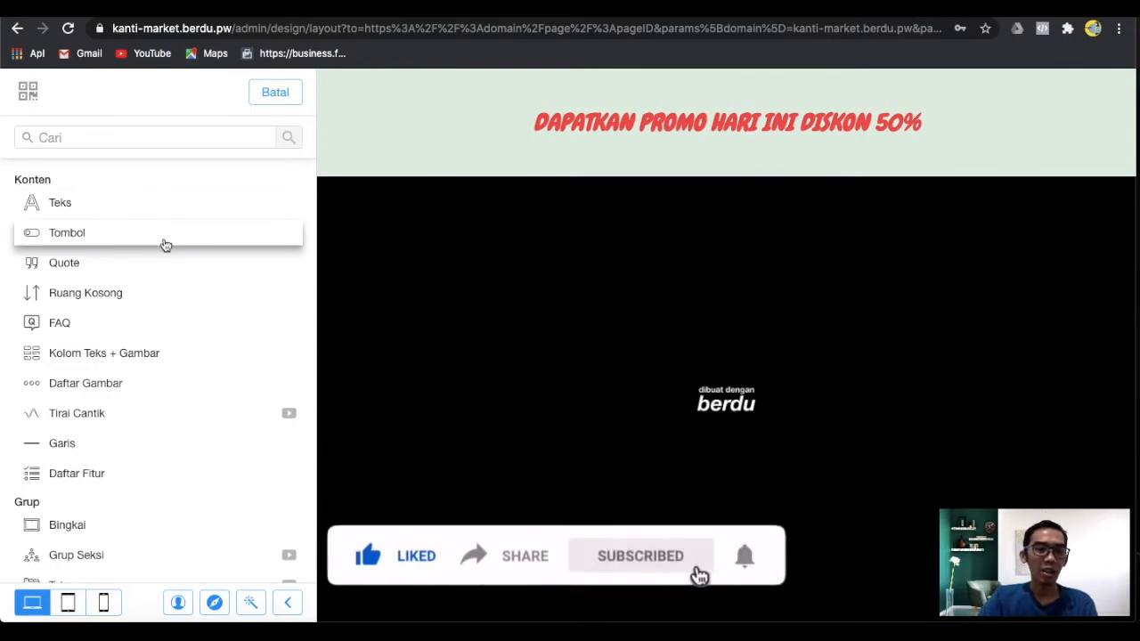
pyautogui.scroll(-1, 153, 419)
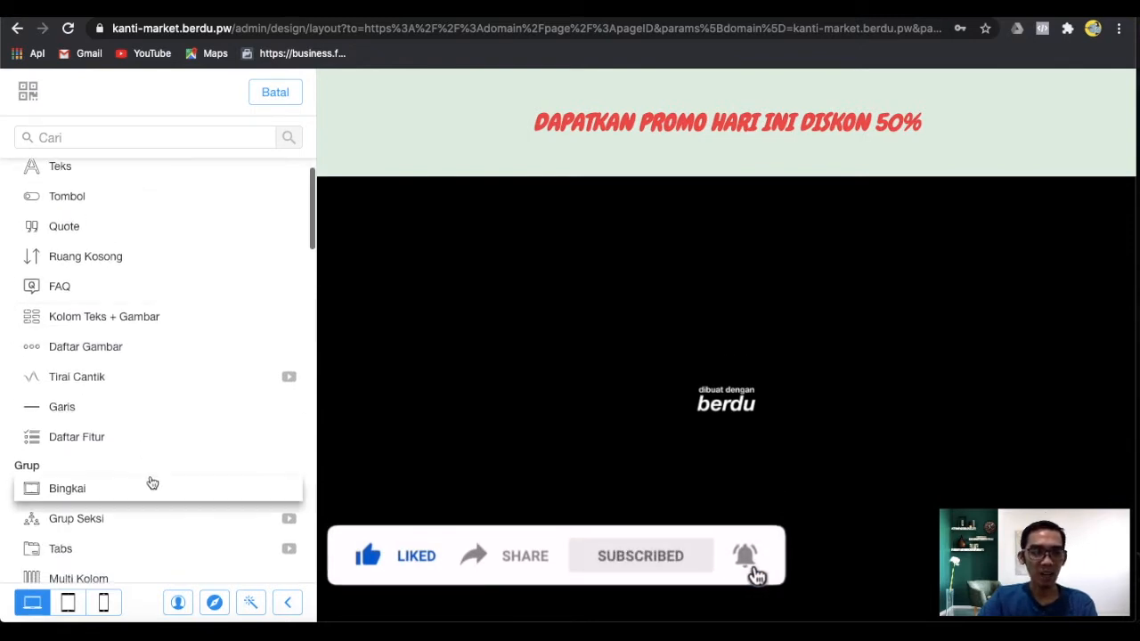
pyautogui.scroll(-2, 81, 395)
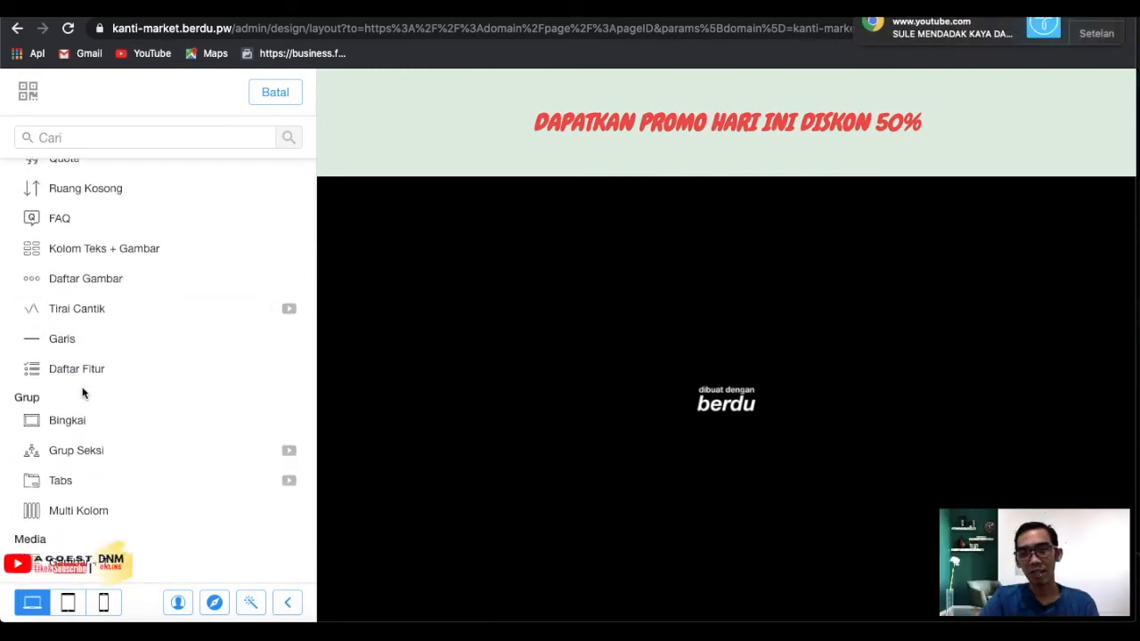
pyautogui.click(1105, 19)
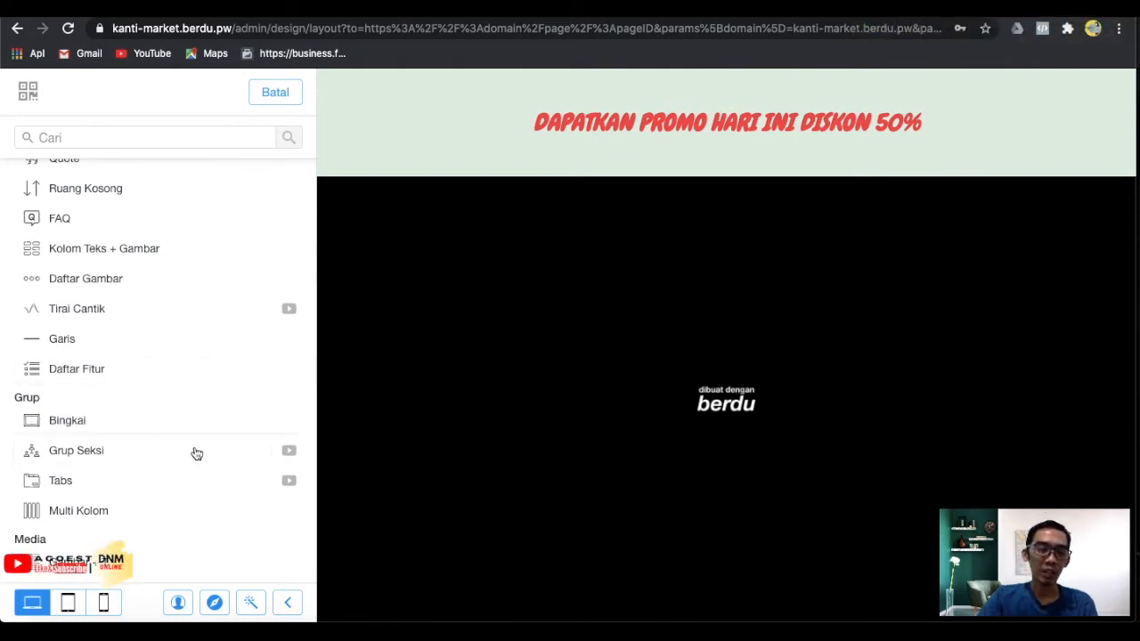
pyautogui.scroll(-2, 194, 453)
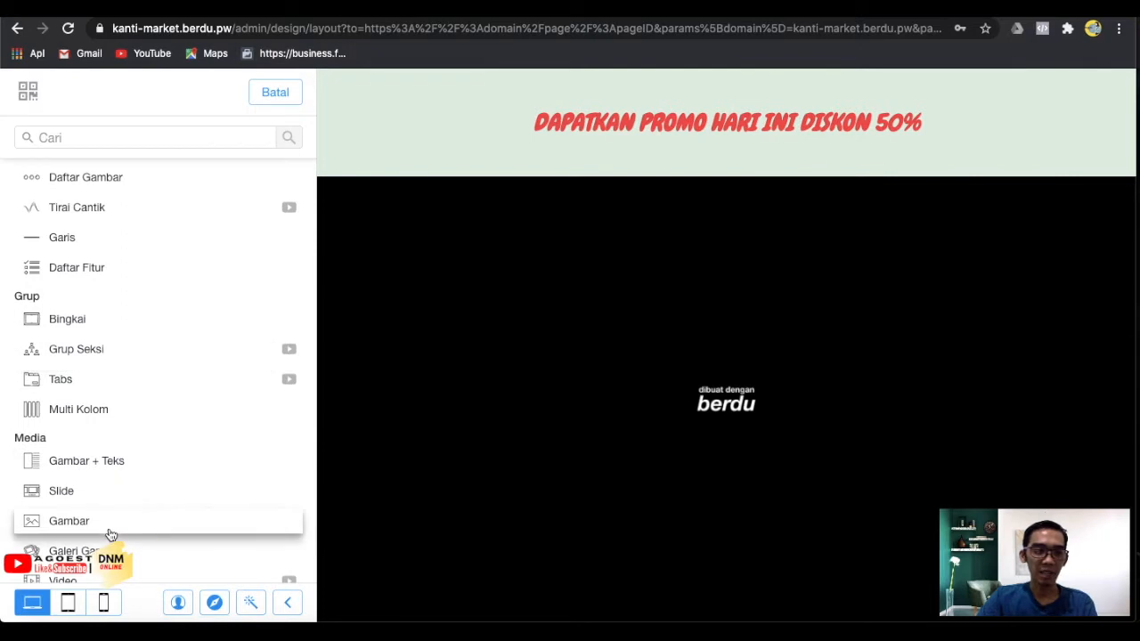
pyautogui.click(159, 532)
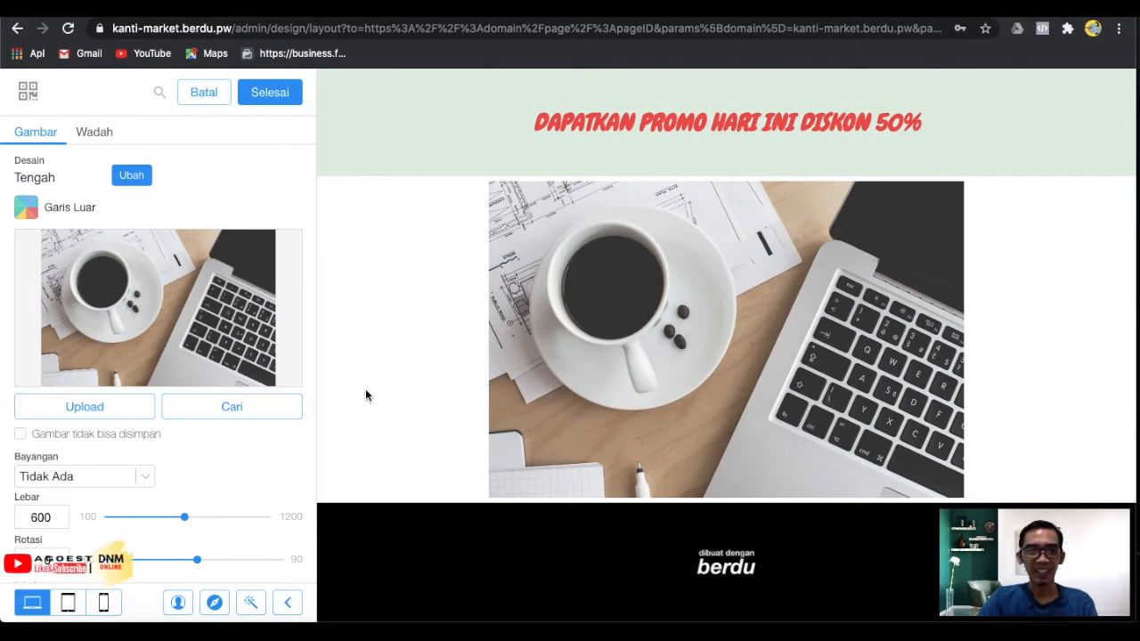
# Start an image upload and browse the k-ion Premium7 folder for a photo.
pyautogui.click(84, 407)
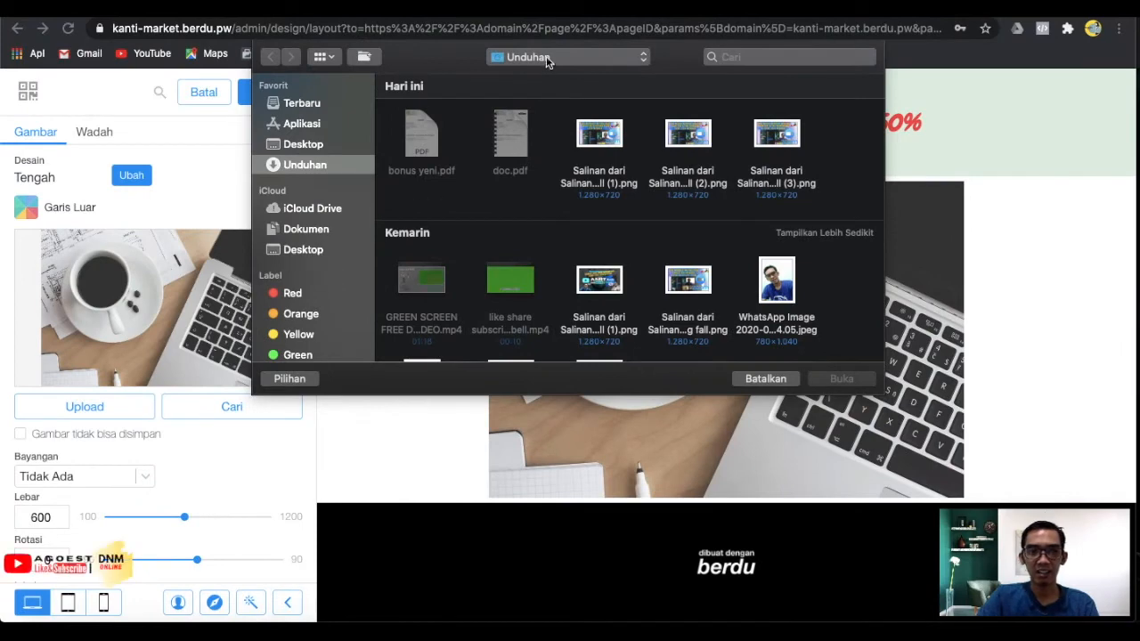
pyautogui.click(547, 58)
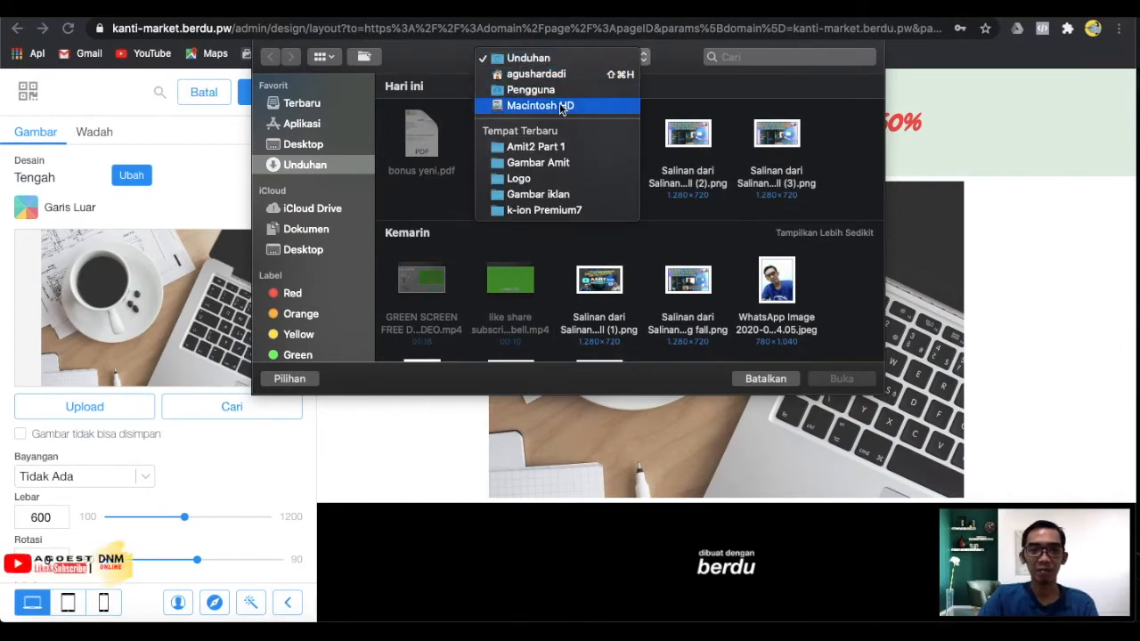
pyautogui.click(572, 211)
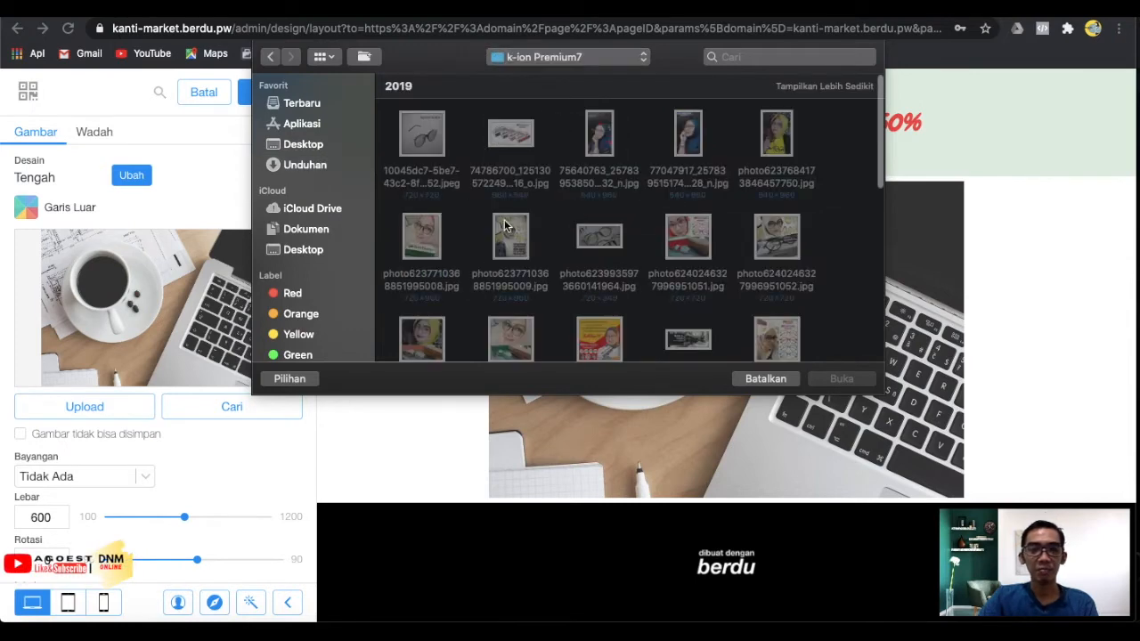
pyautogui.scroll(-5, 558, 296)
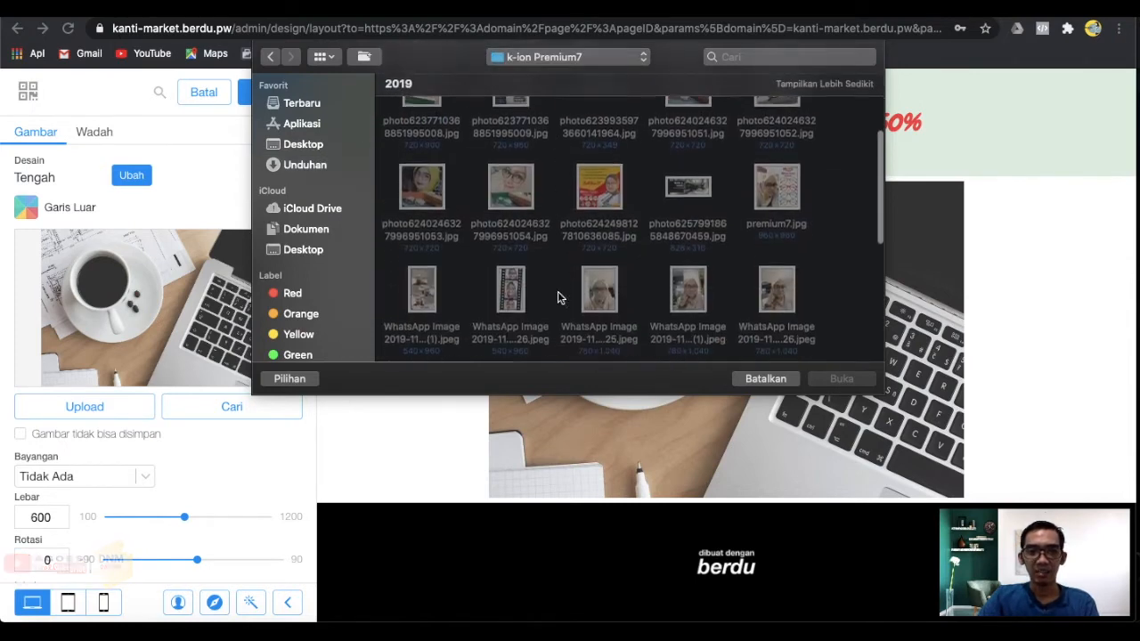
pyautogui.scroll(-1, 559, 298)
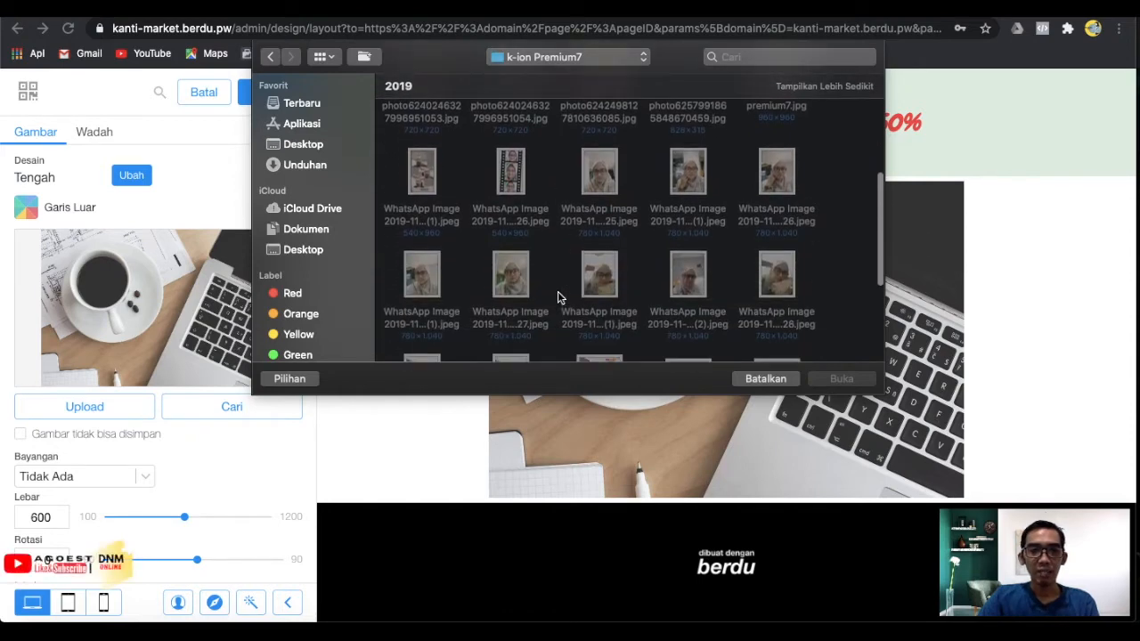
pyautogui.scroll(-5, 558, 297)
pyautogui.scroll(10, 558, 296)
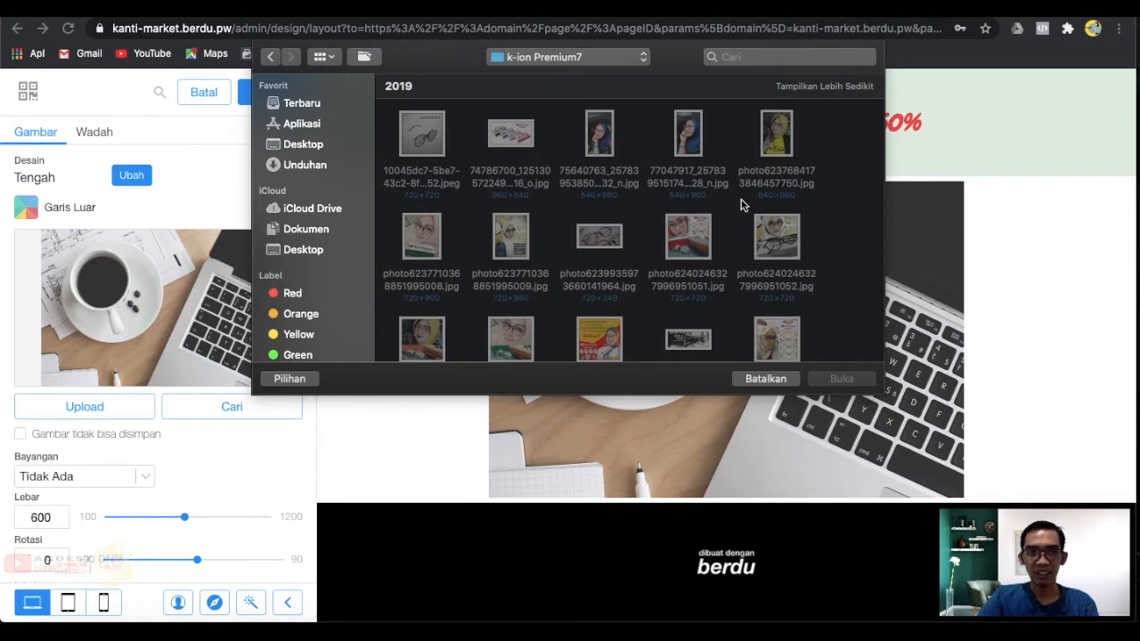
# Upload the glasses advertisement JPEG from the Gambar iklan folder into the image section.
pyautogui.click(591, 54)
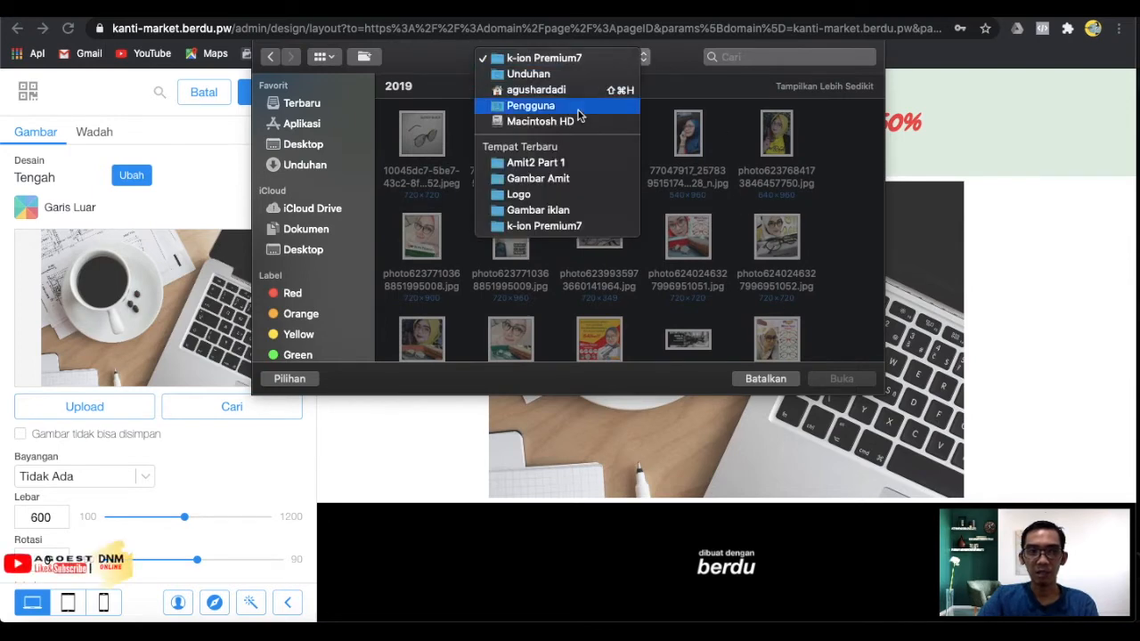
pyautogui.click(565, 210)
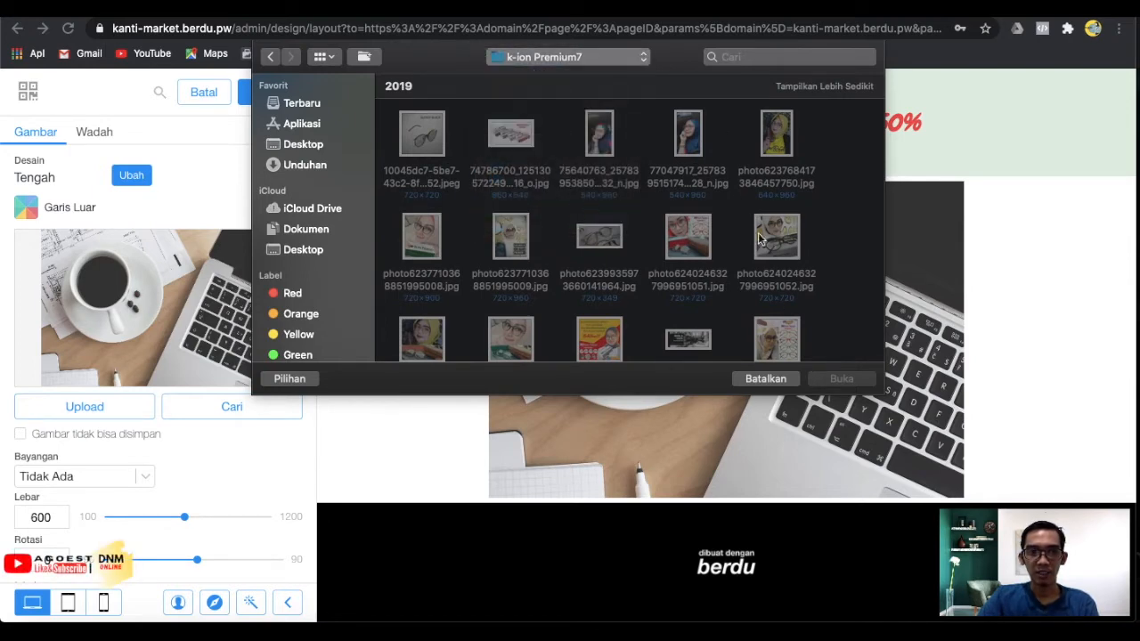
pyautogui.scroll(-5, 669, 261)
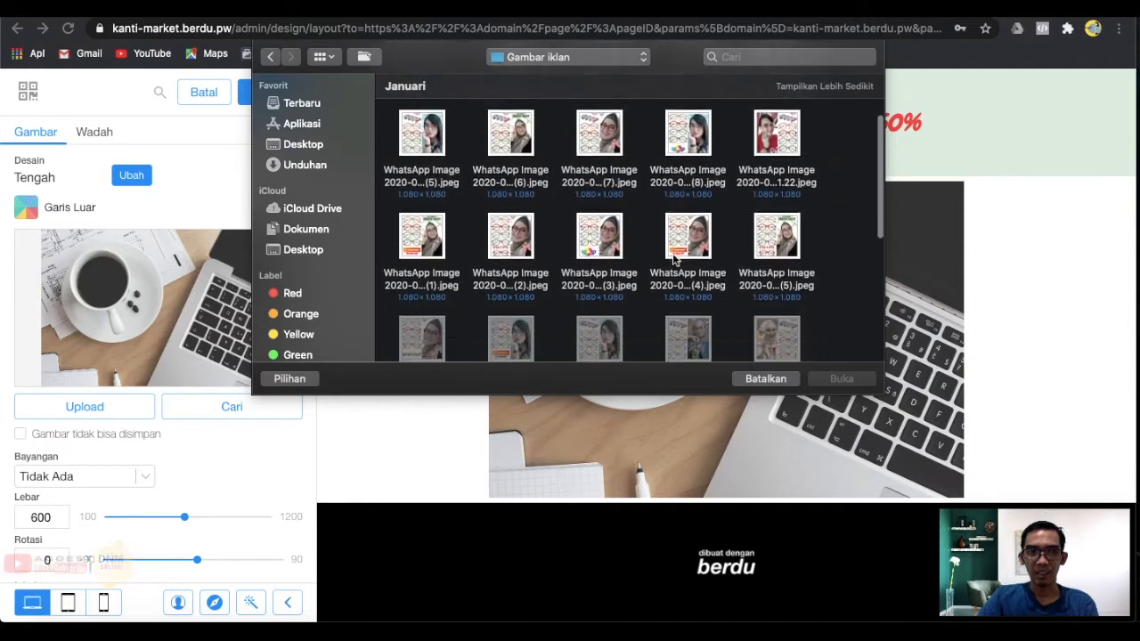
pyautogui.scroll(4, 675, 260)
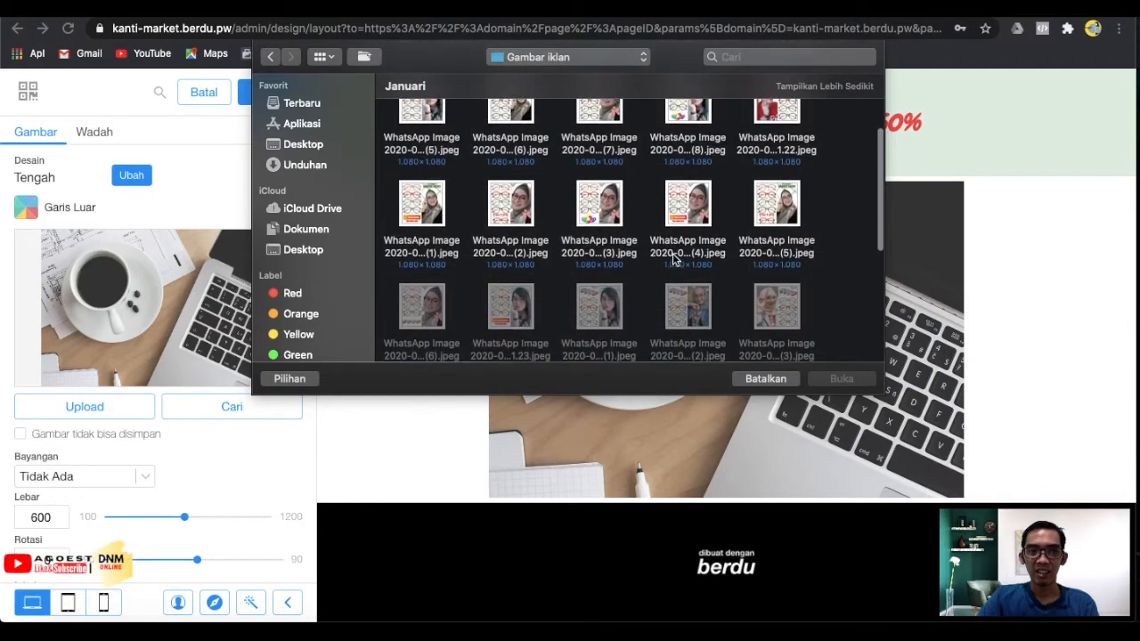
pyautogui.scroll(1, 675, 259)
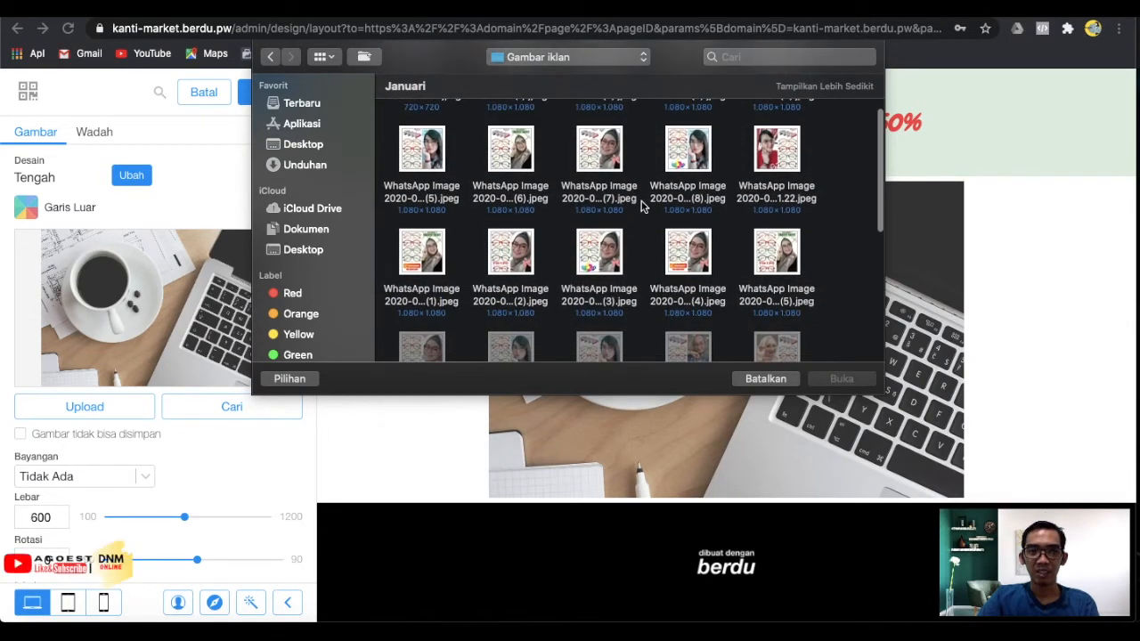
pyautogui.click(598, 163)
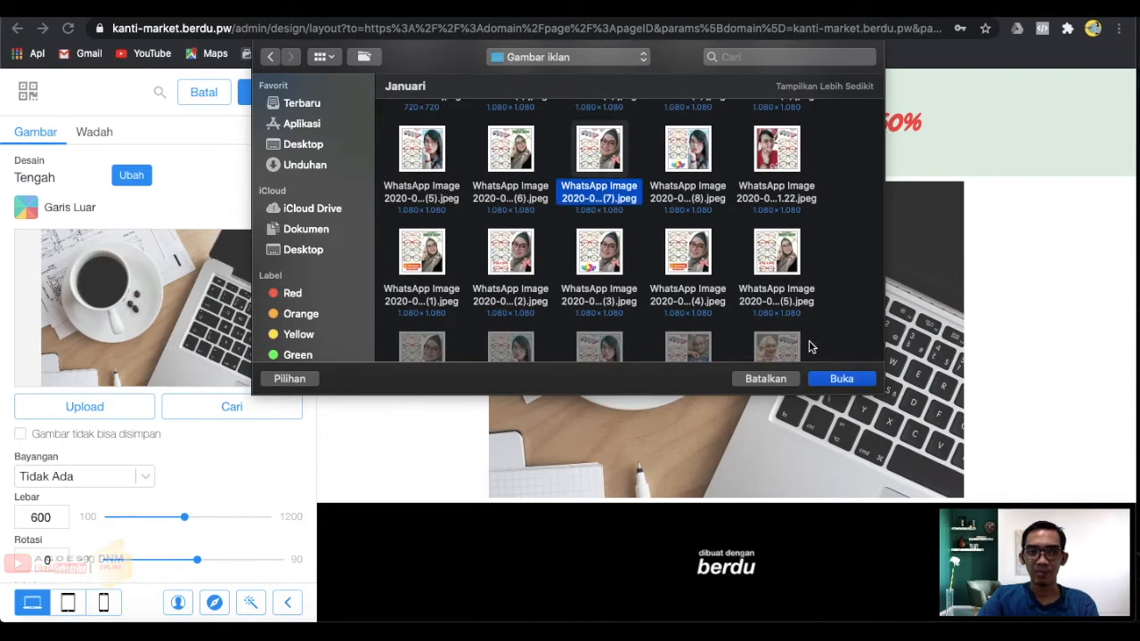
pyautogui.click(833, 381)
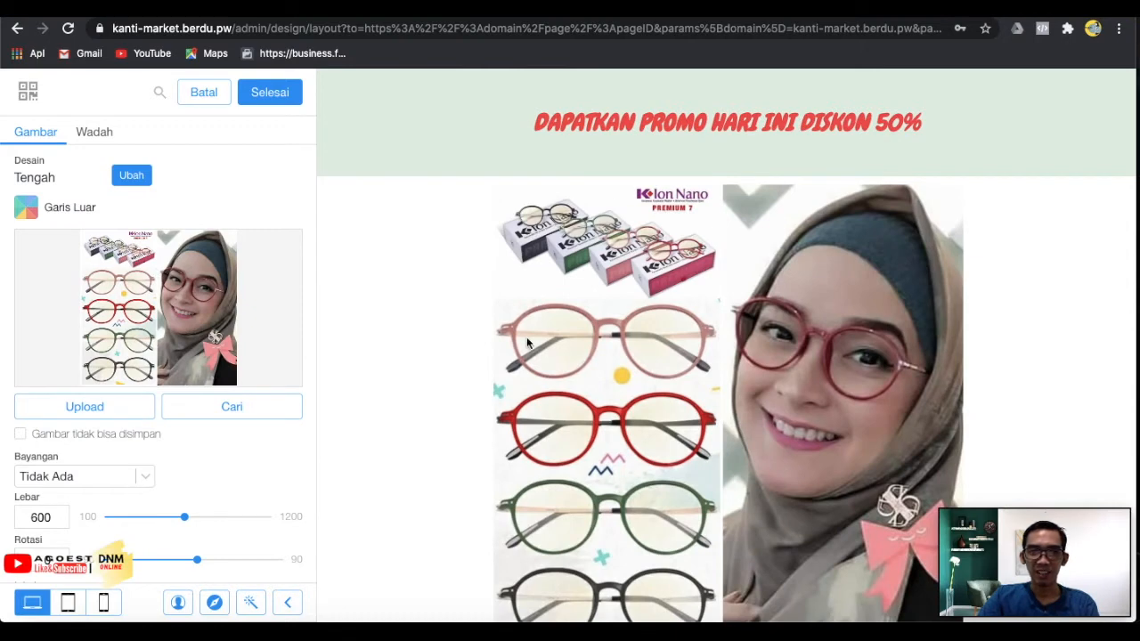
# Set the image's Bayangan shadow to Tidak Ada.
pyautogui.scroll(-2, 589, 352)
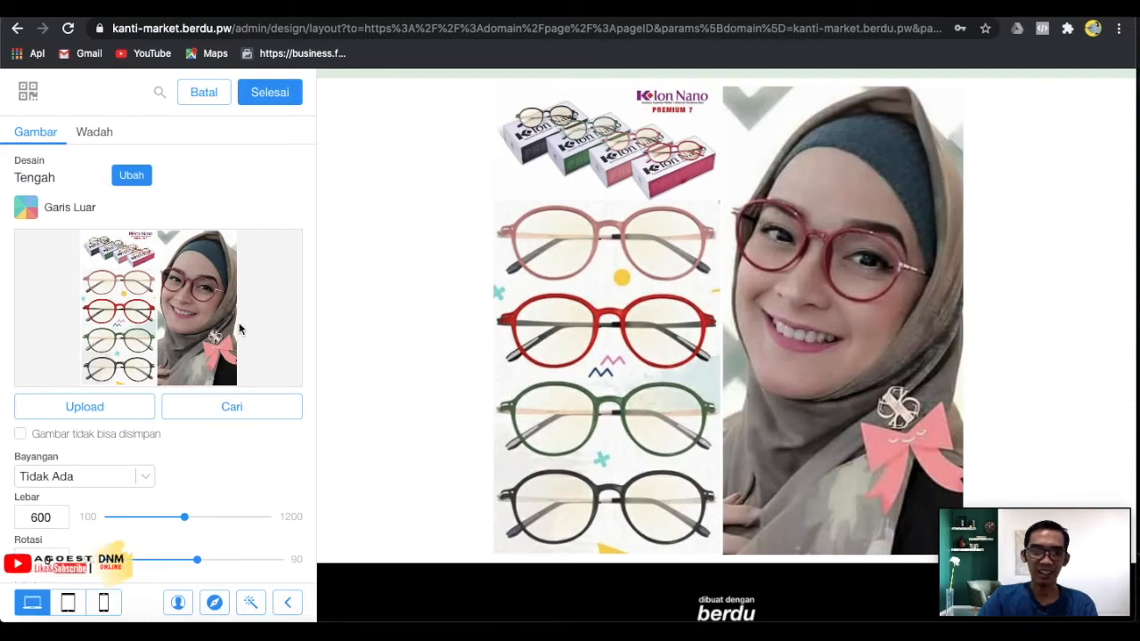
pyautogui.scroll(-3, 132, 336)
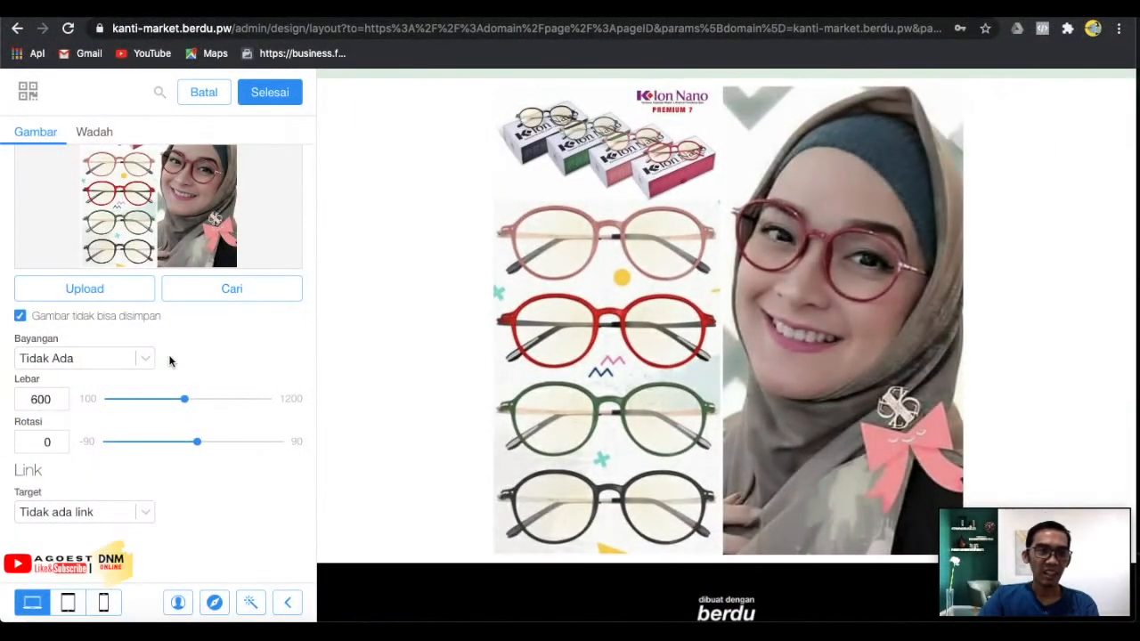
pyautogui.scroll(-2, 165, 356)
pyautogui.click(103, 311)
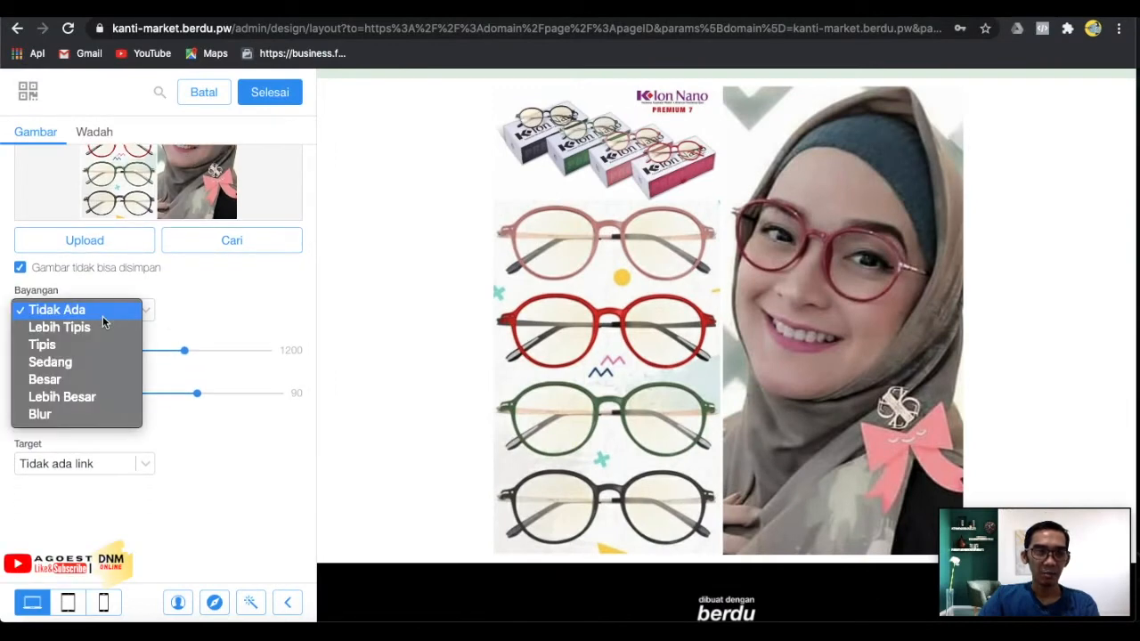
pyautogui.click(115, 331)
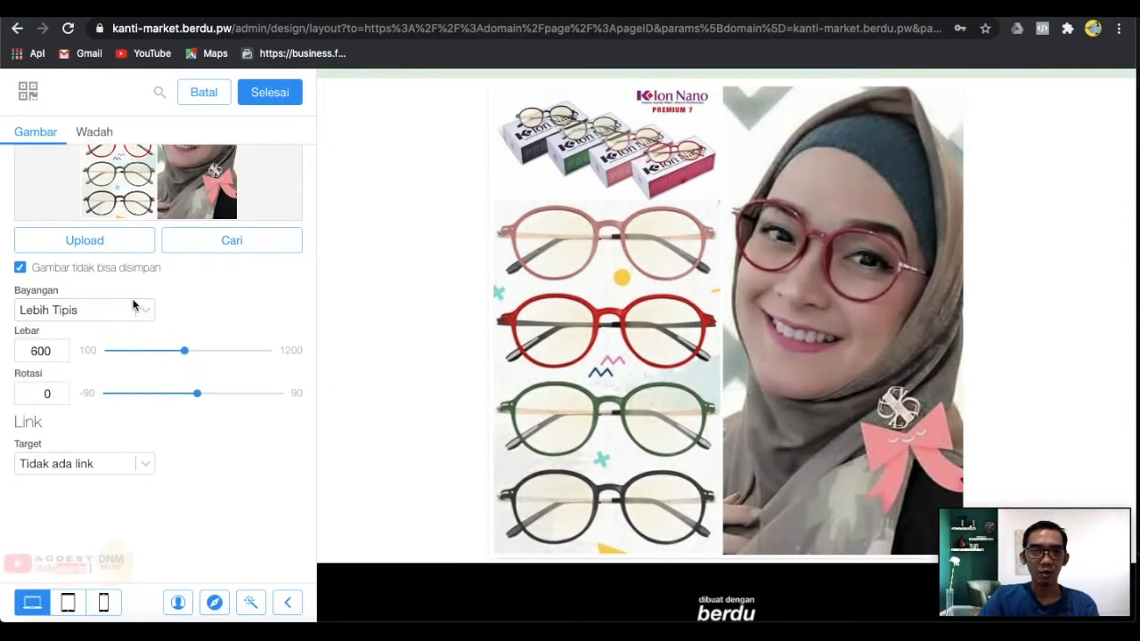
pyautogui.click(126, 313)
pyautogui.click(116, 292)
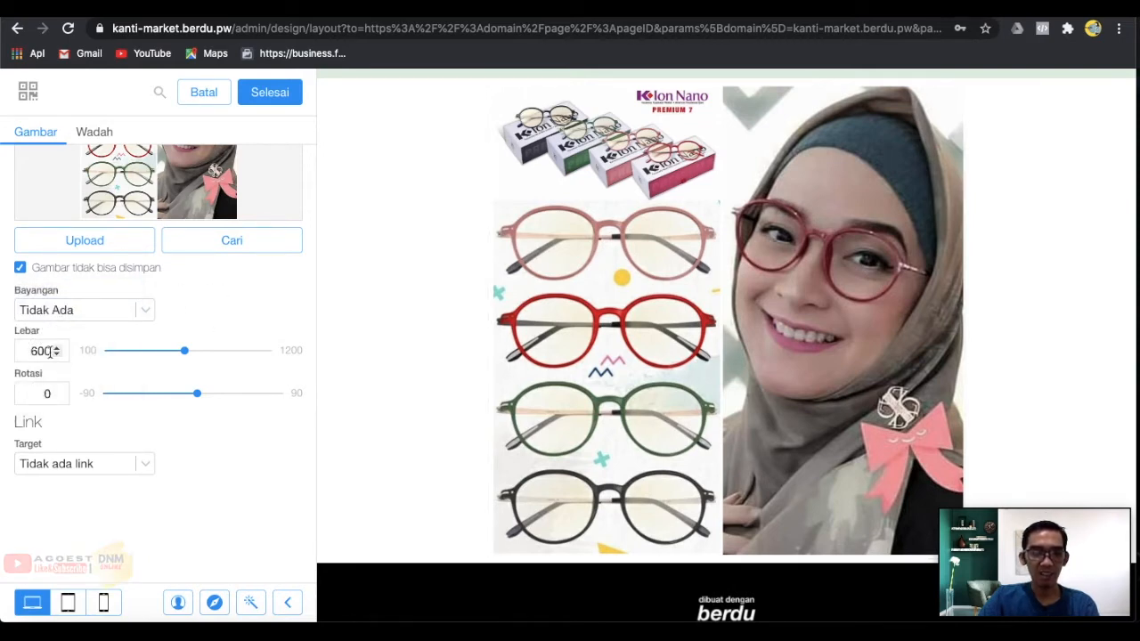
# Keep the width at 600, enable Gambar tidak bisa disimpan, and open the Wadah settings.
pyautogui.moveTo(51, 351)
pyautogui.mouseDown()
pyautogui.moveTo(30, 352)
pyautogui.moveTo(42, 353)
pyautogui.mouseUp()
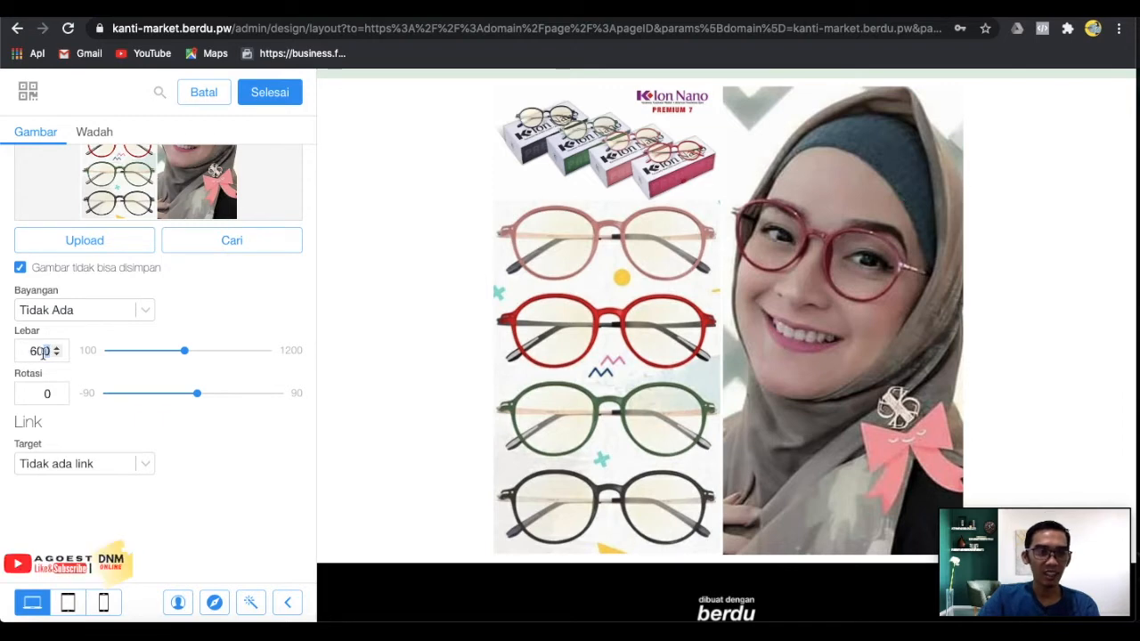
pyautogui.click(211, 308)
pyautogui.scroll(2, 240, 281)
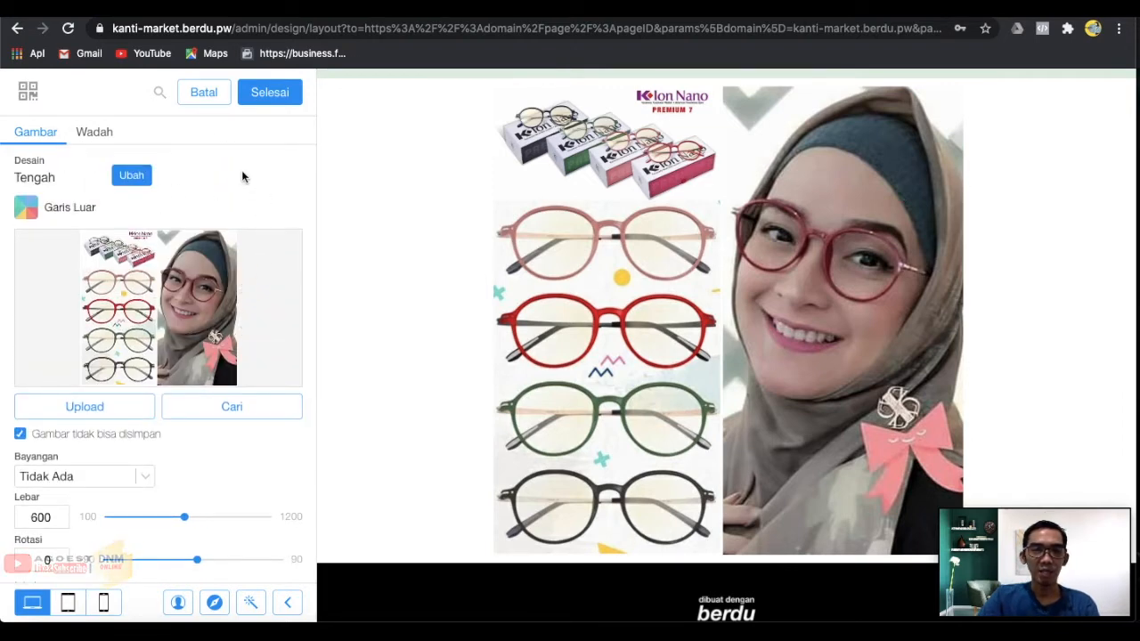
pyautogui.click(105, 138)
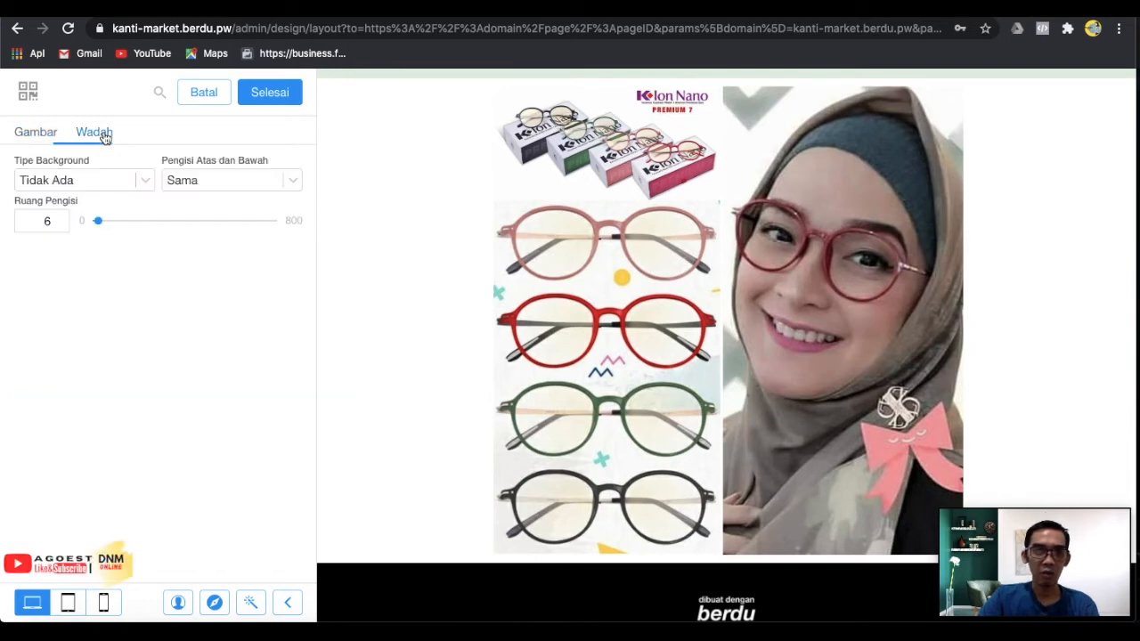
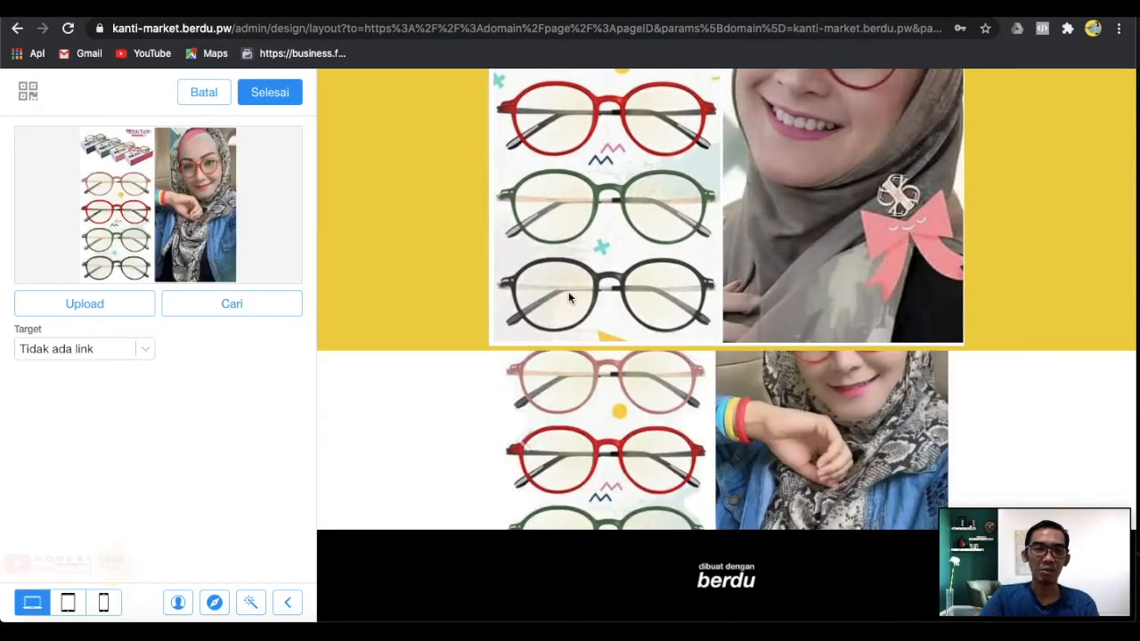
# Finish the first slide's glasses collage image and return to the slider settings.
pyautogui.click(285, 100)
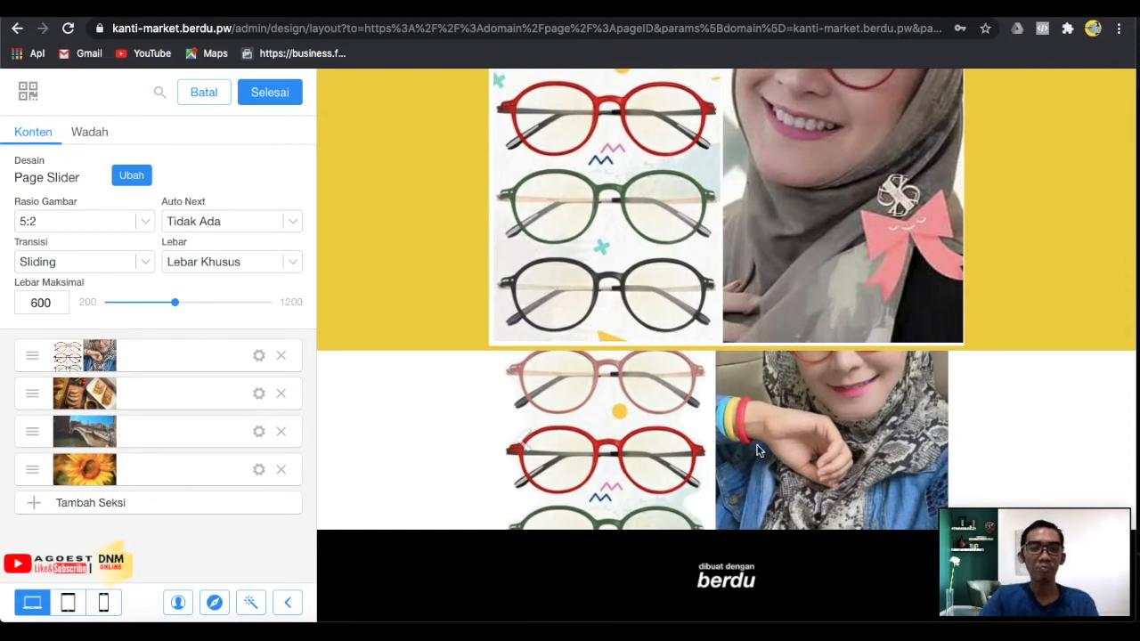
# Set the slider ratio to 1:1 and replace the second slide with a glasses photo.
pyautogui.click(127, 223)
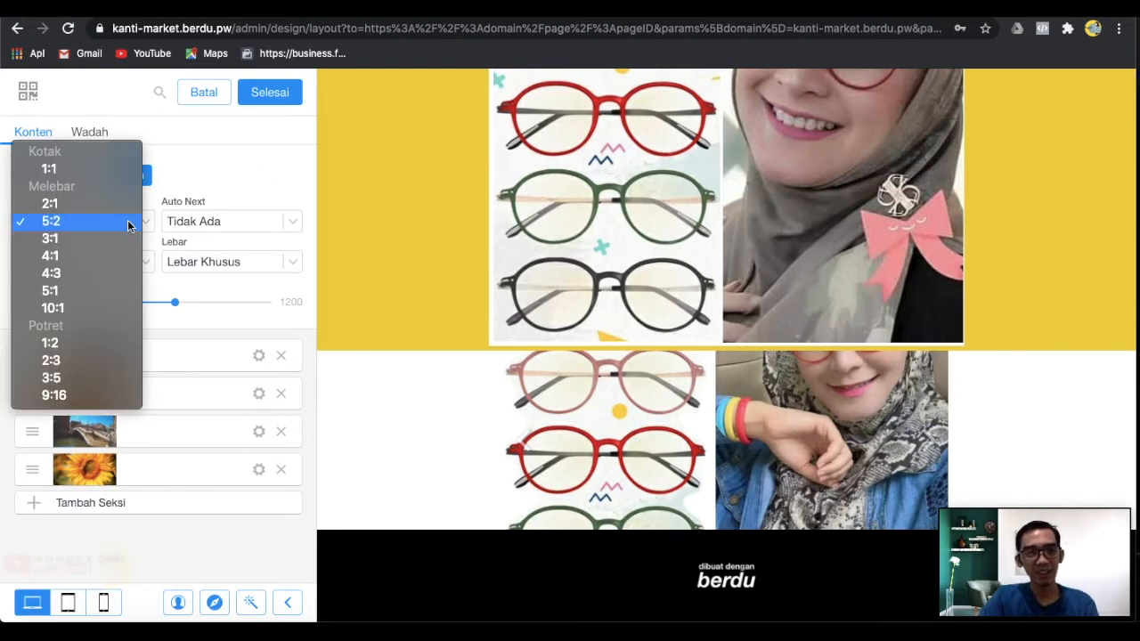
pyautogui.click(103, 169)
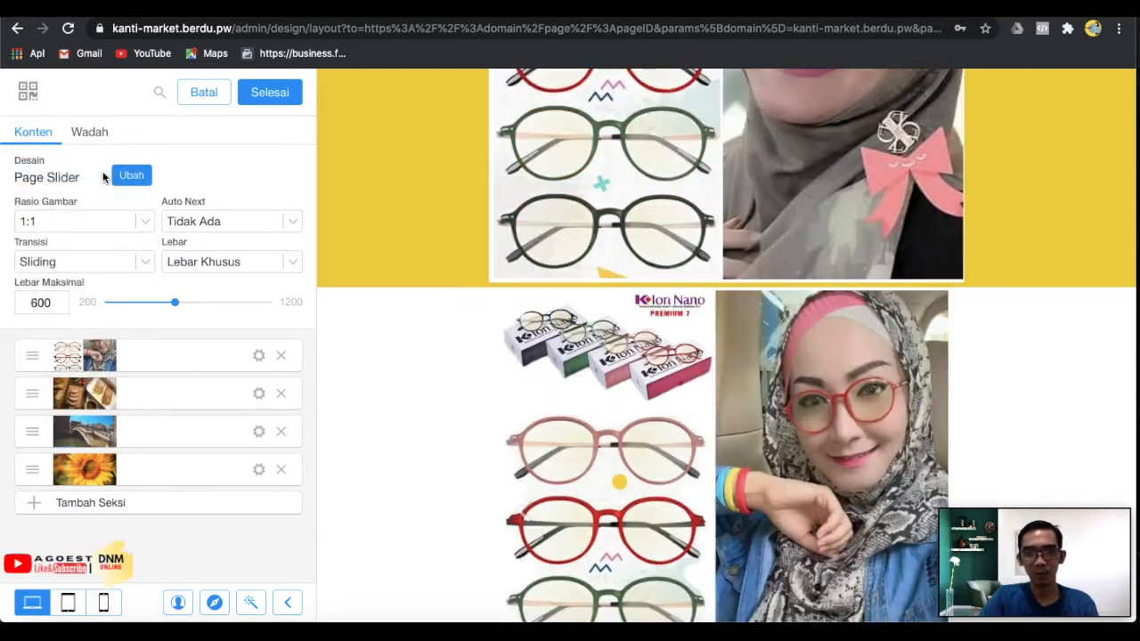
pyautogui.scroll(-1, 696, 313)
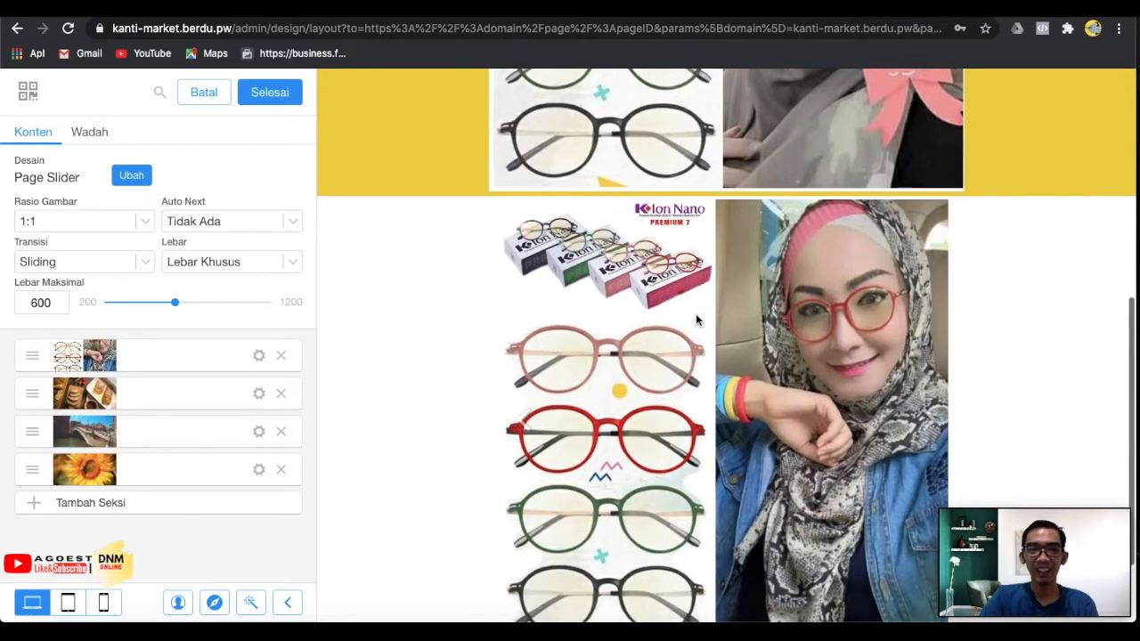
pyautogui.click(259, 395)
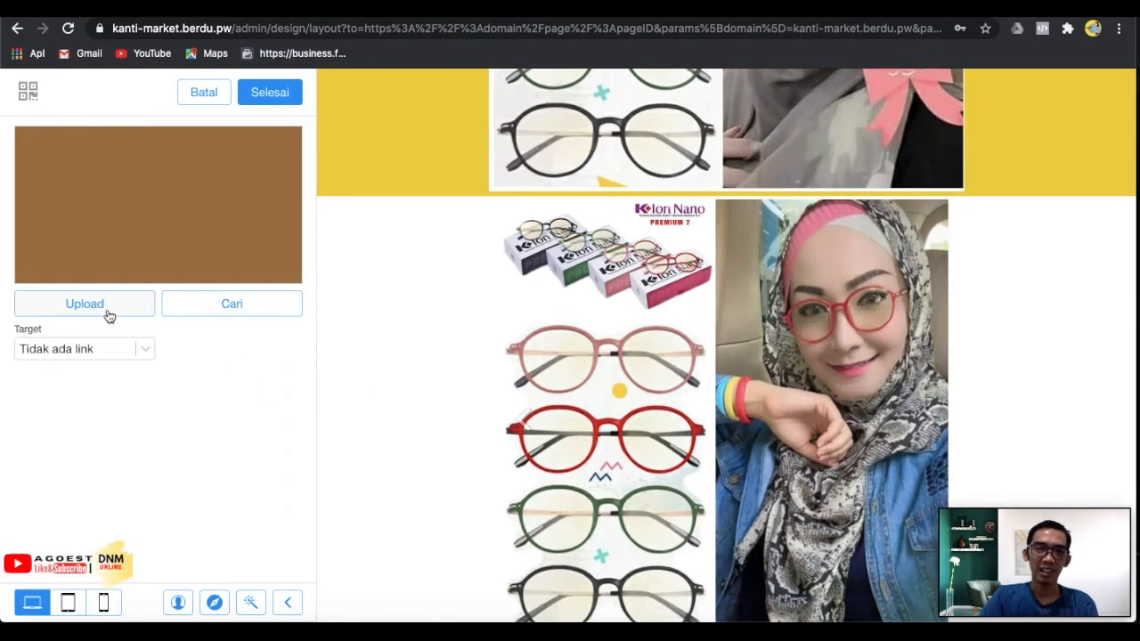
pyautogui.click(108, 315)
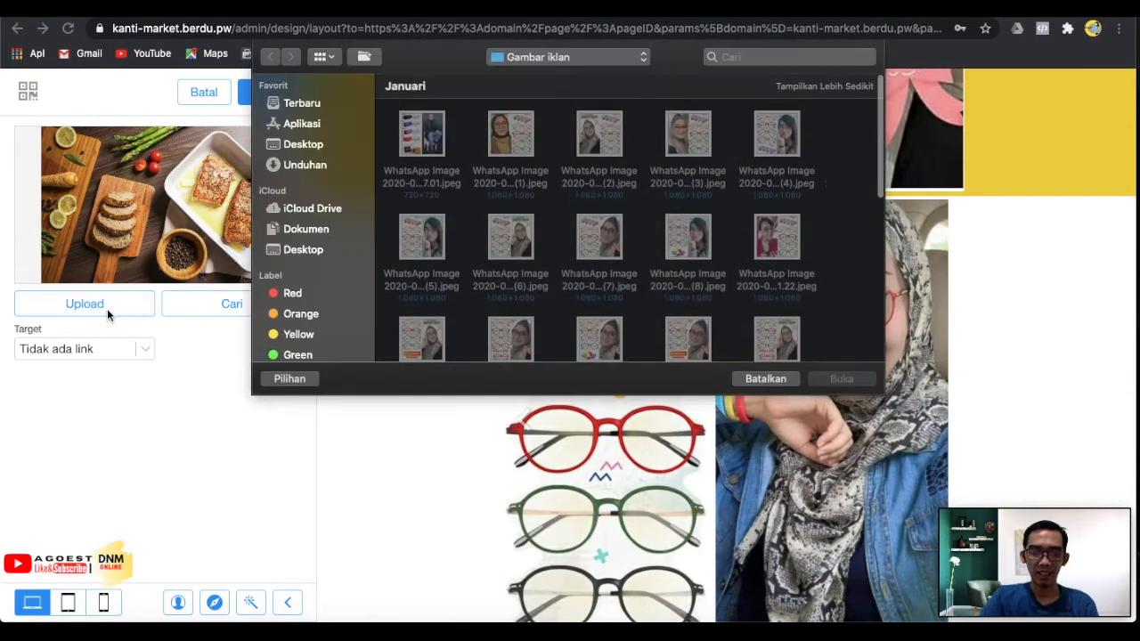
pyautogui.scroll(-2, 539, 223)
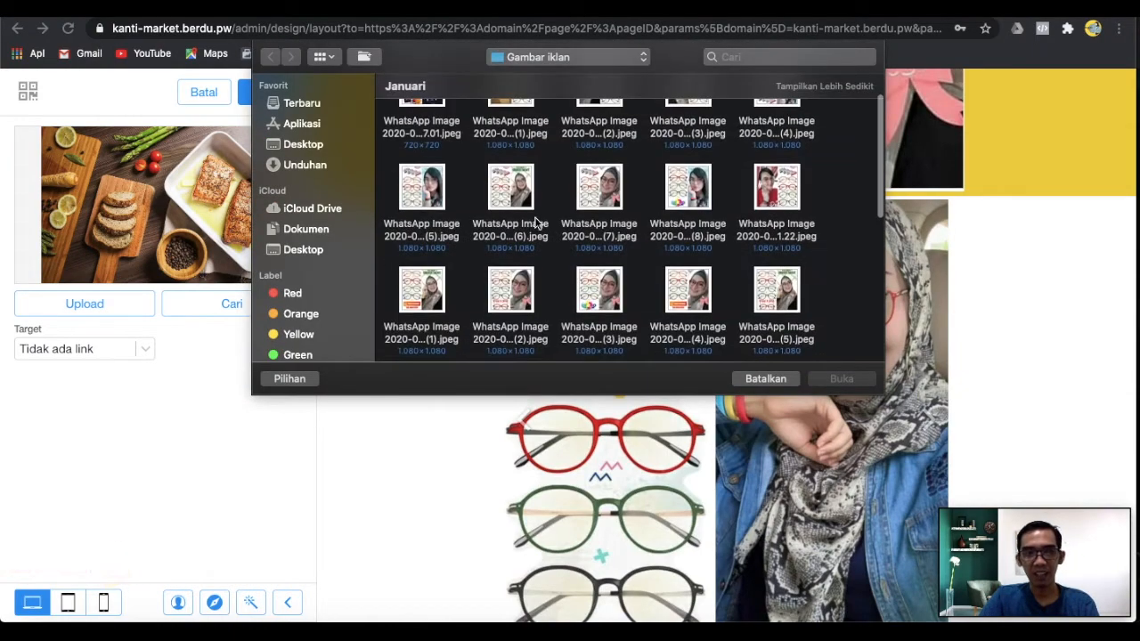
pyautogui.click(521, 209)
pyautogui.click(837, 379)
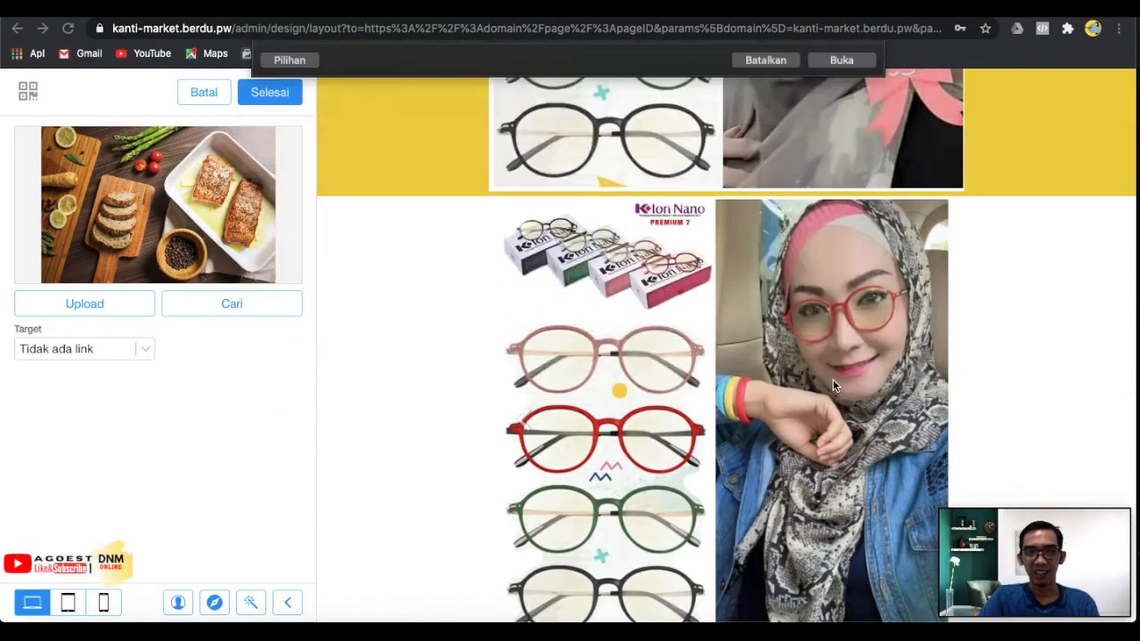
pyautogui.click(276, 96)
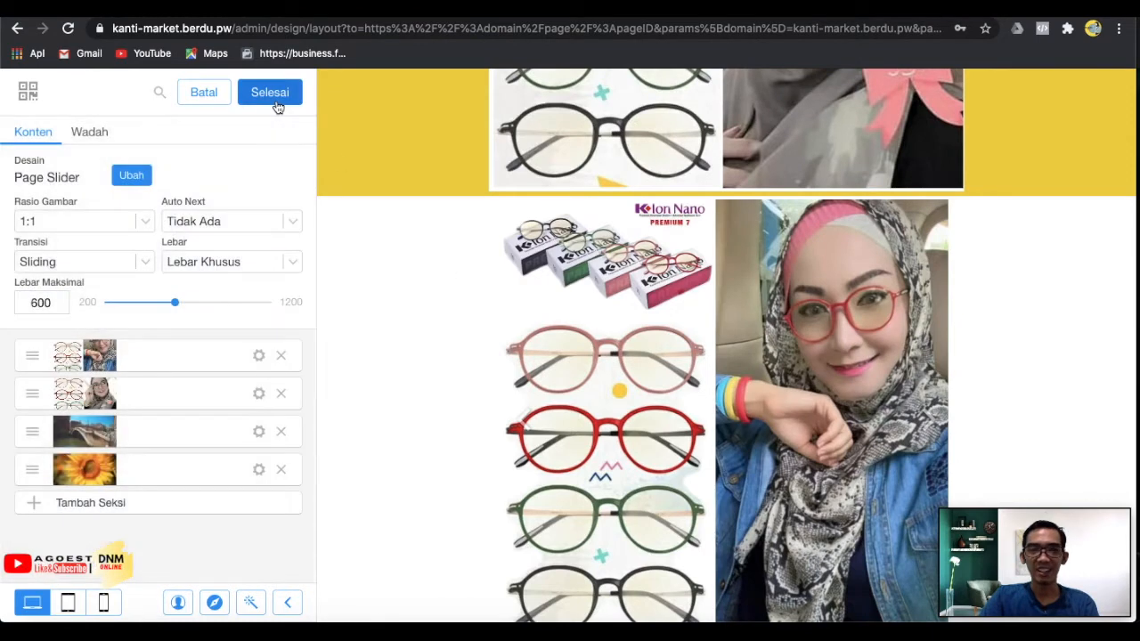
# Replace the third slide's bridge image with an uploaded glasses photo.
pyautogui.click(259, 433)
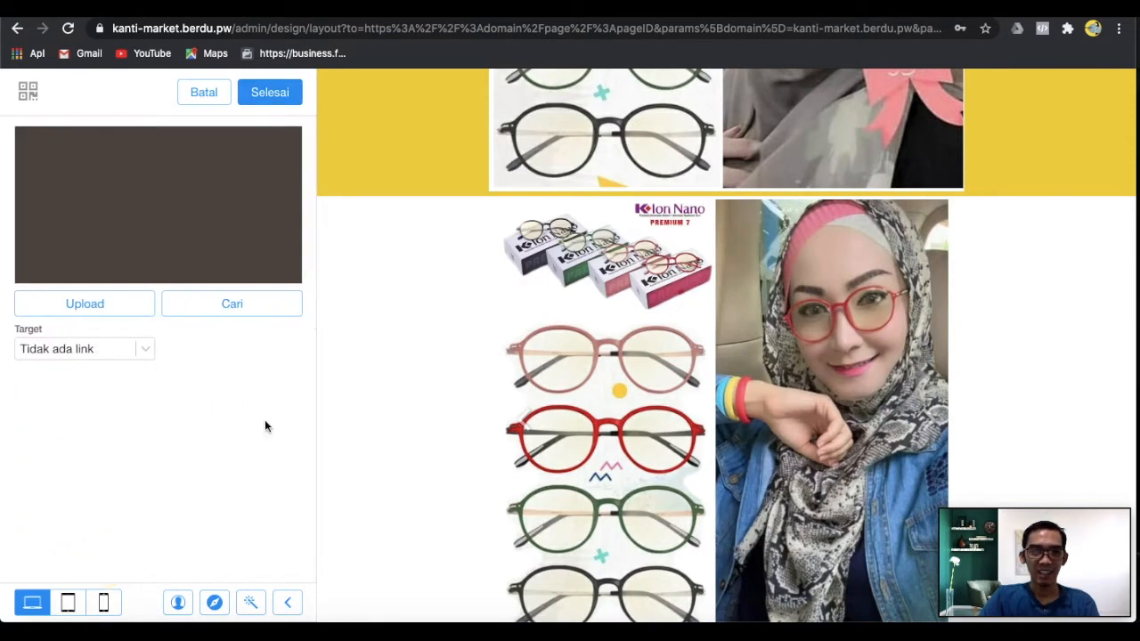
pyautogui.click(84, 304)
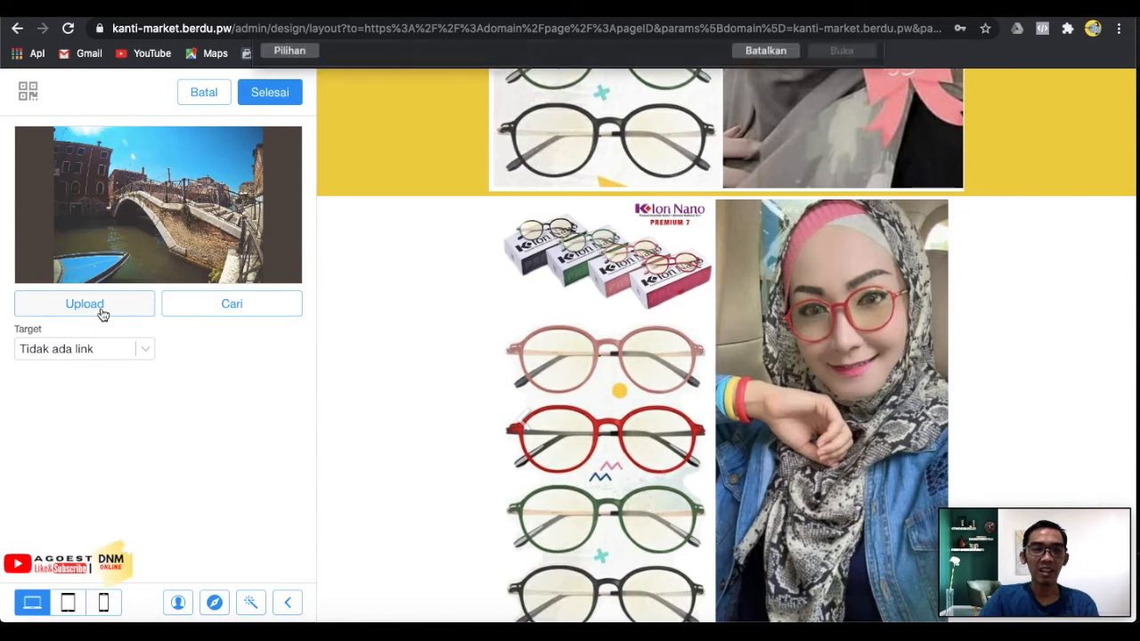
pyautogui.scroll(2, 626, 205)
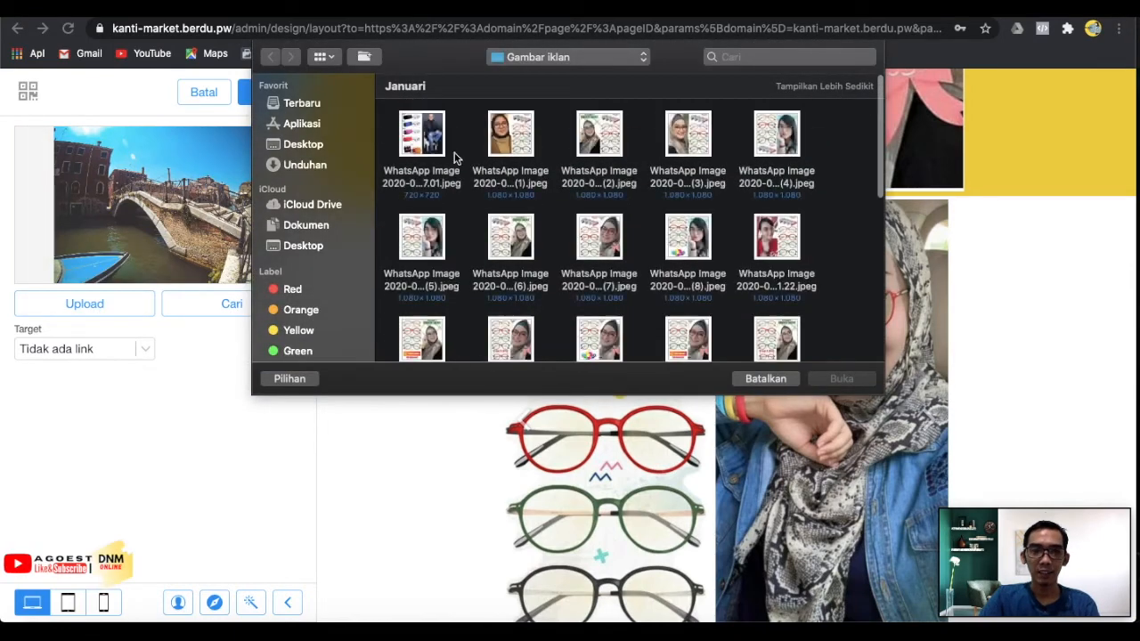
pyautogui.click(523, 147)
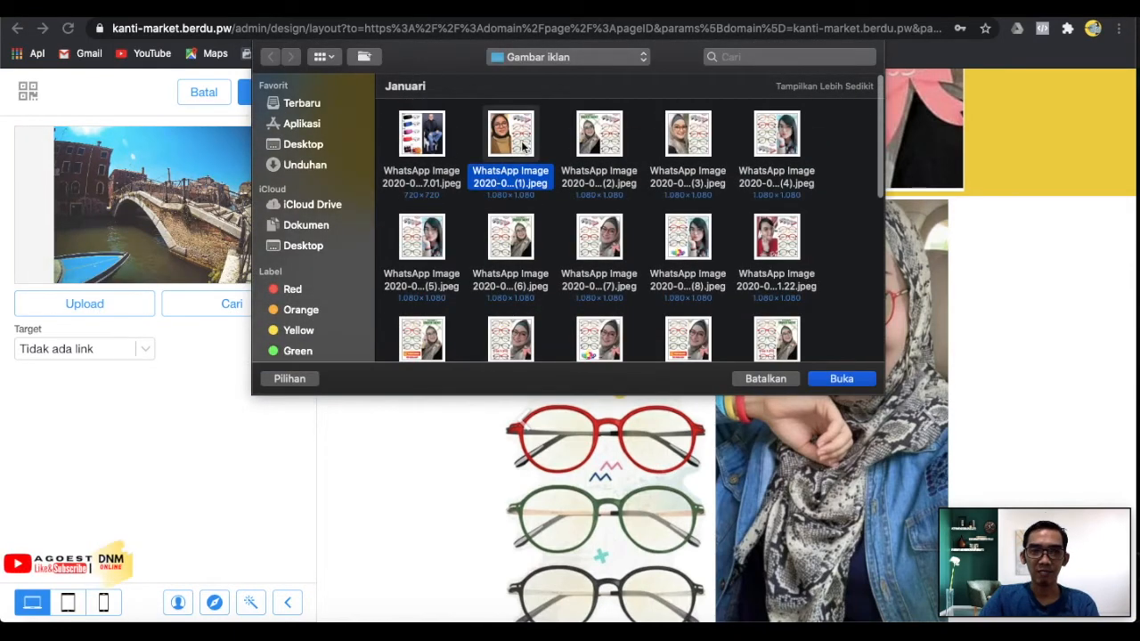
pyautogui.click(835, 379)
pyautogui.click(279, 105)
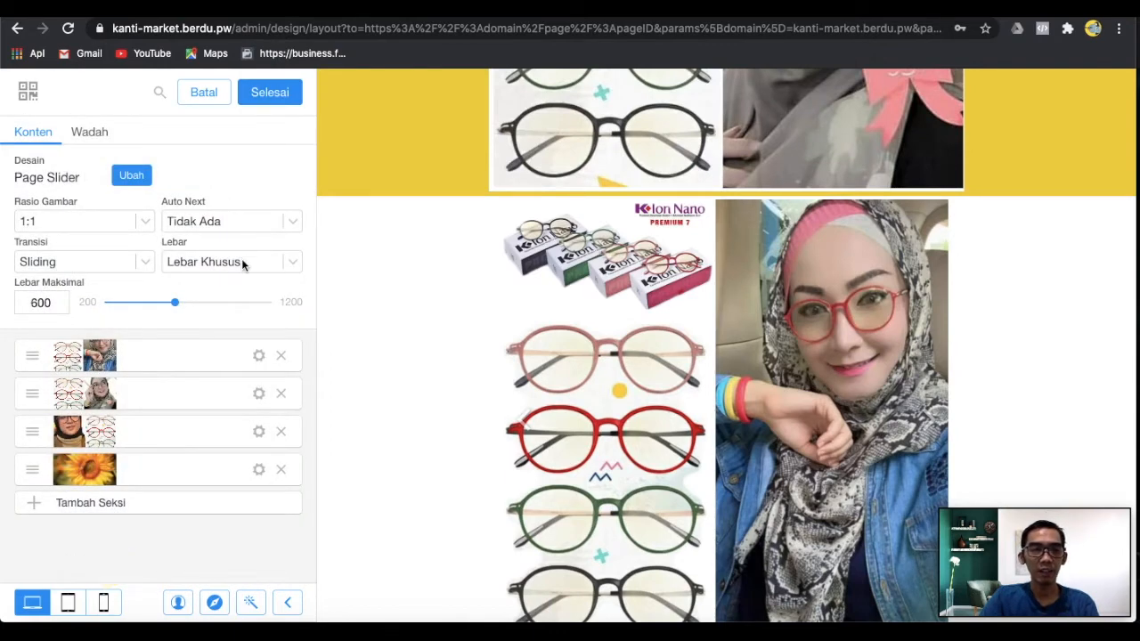
# Replace the fourth slide's sunflower image with an uploaded glasses photo.
pyautogui.click(258, 469)
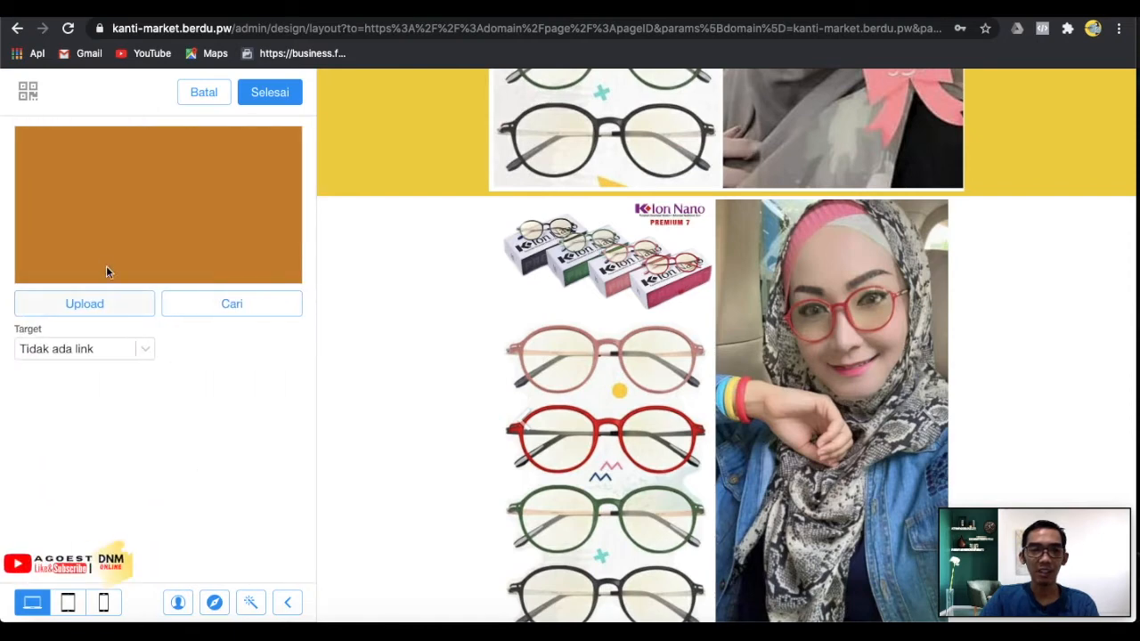
pyautogui.click(114, 298)
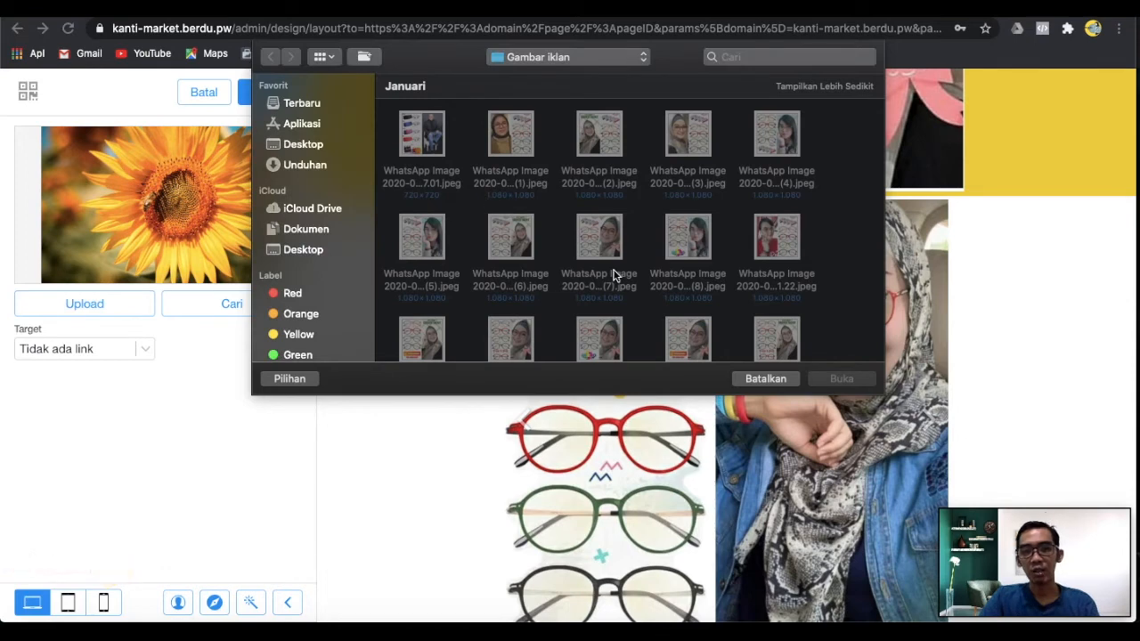
pyautogui.scroll(-2, 613, 275)
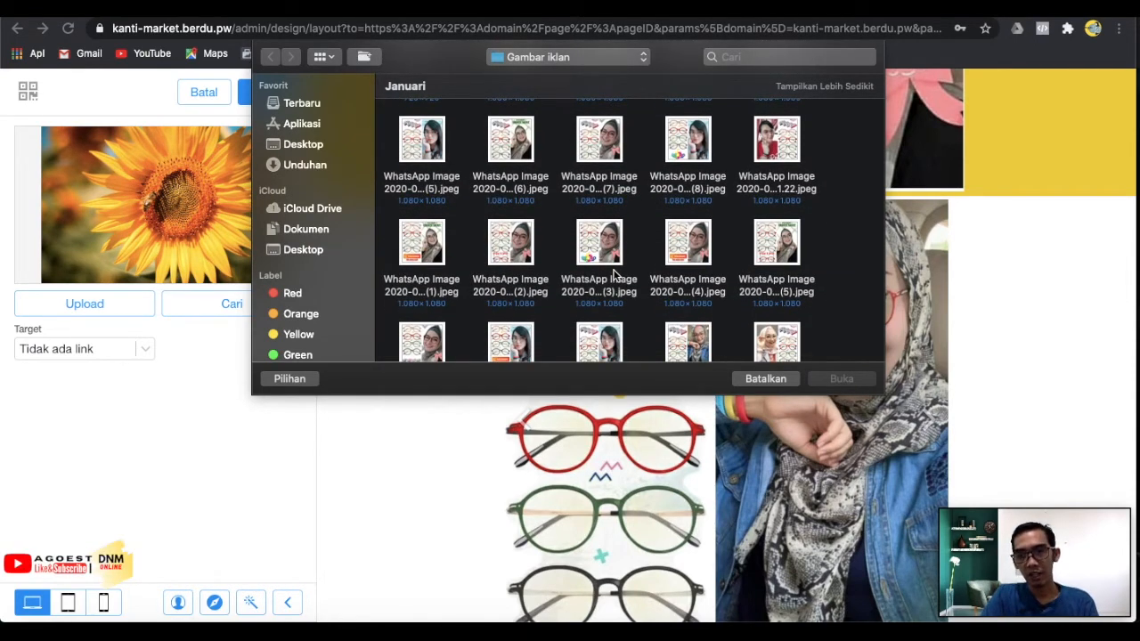
pyautogui.scroll(-2, 748, 280)
pyautogui.click(777, 271)
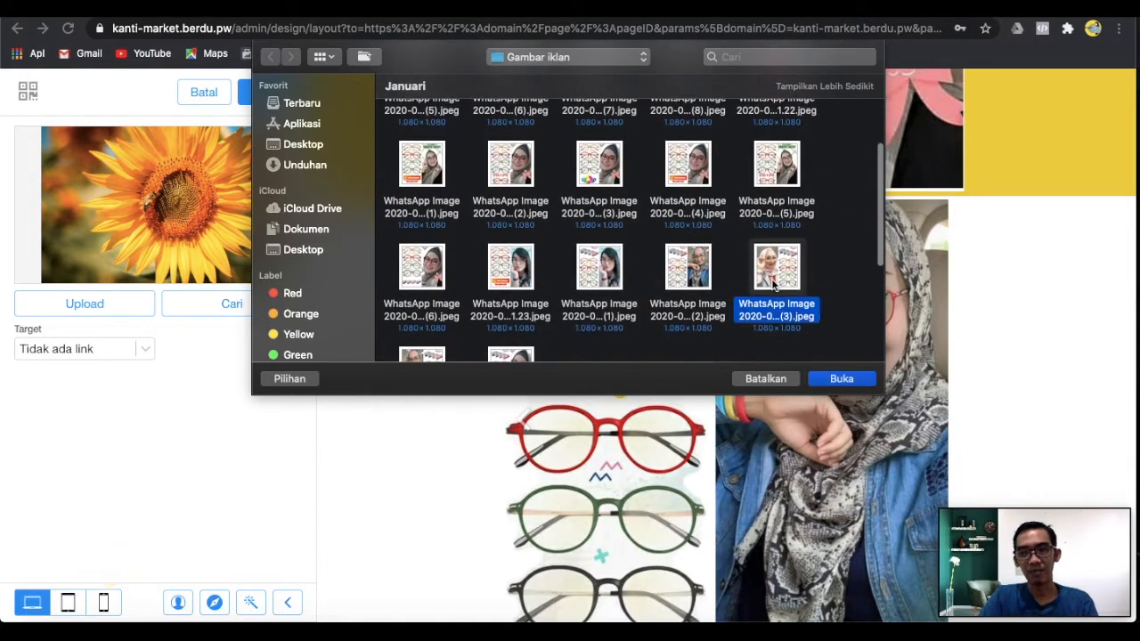
pyautogui.click(841, 381)
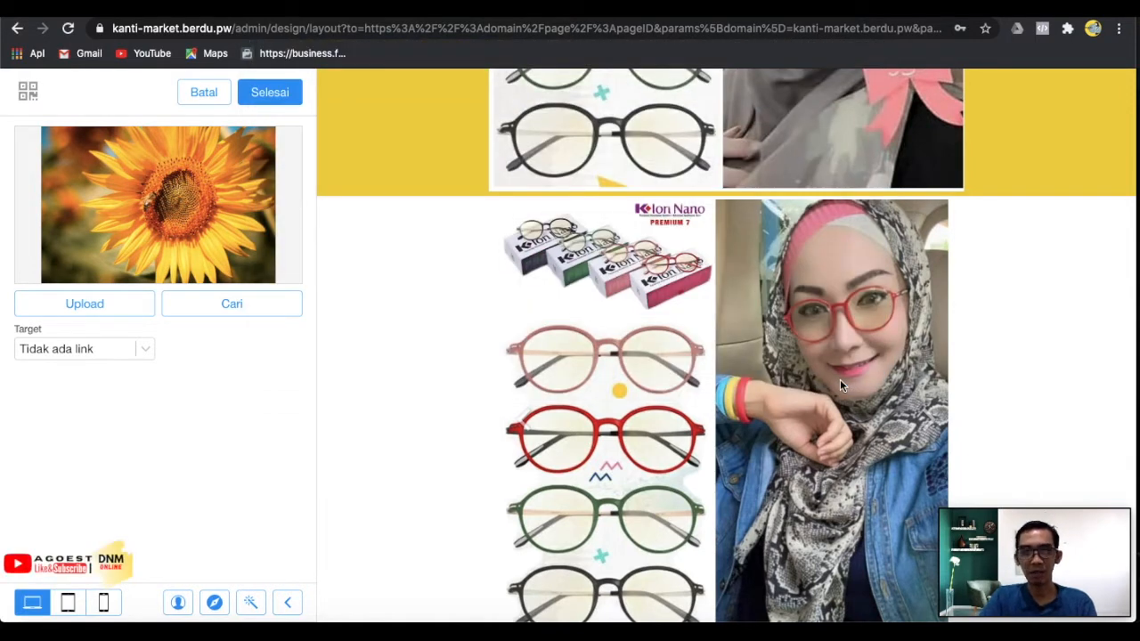
pyautogui.click(286, 104)
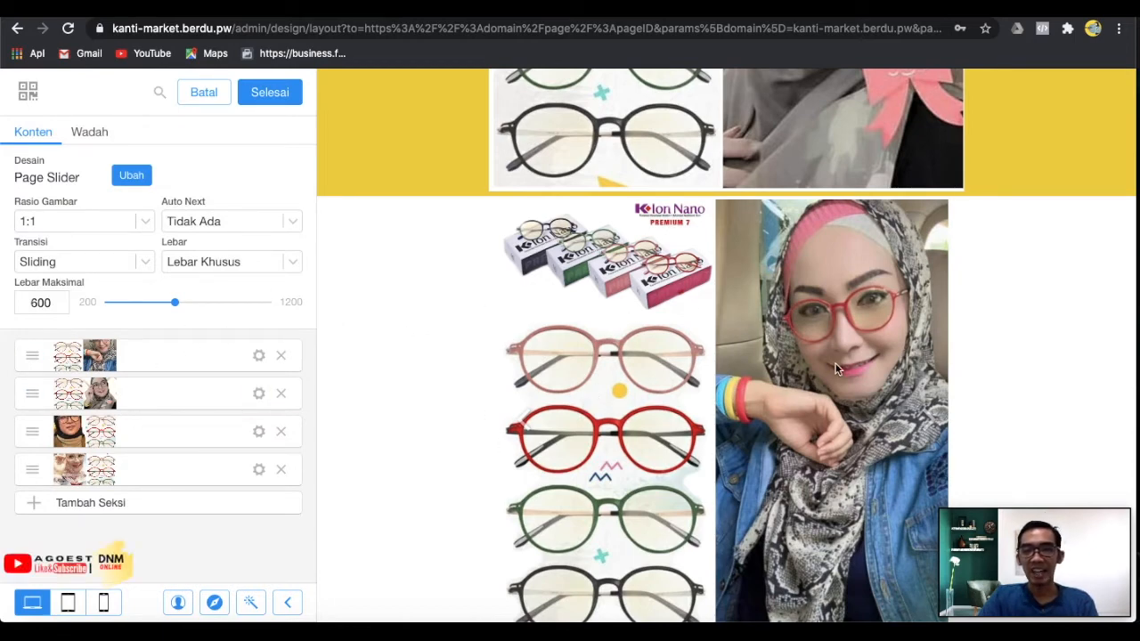
# Set Auto Next so the slides advance every 2 seconds.
pyautogui.scroll(-3, 722, 409)
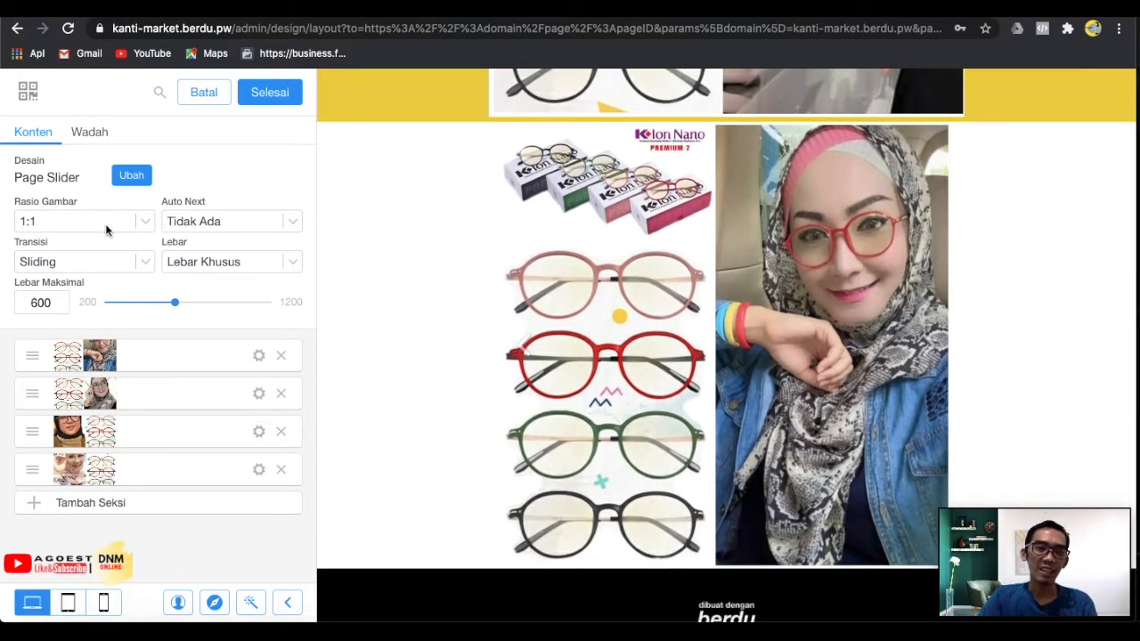
pyautogui.click(219, 230)
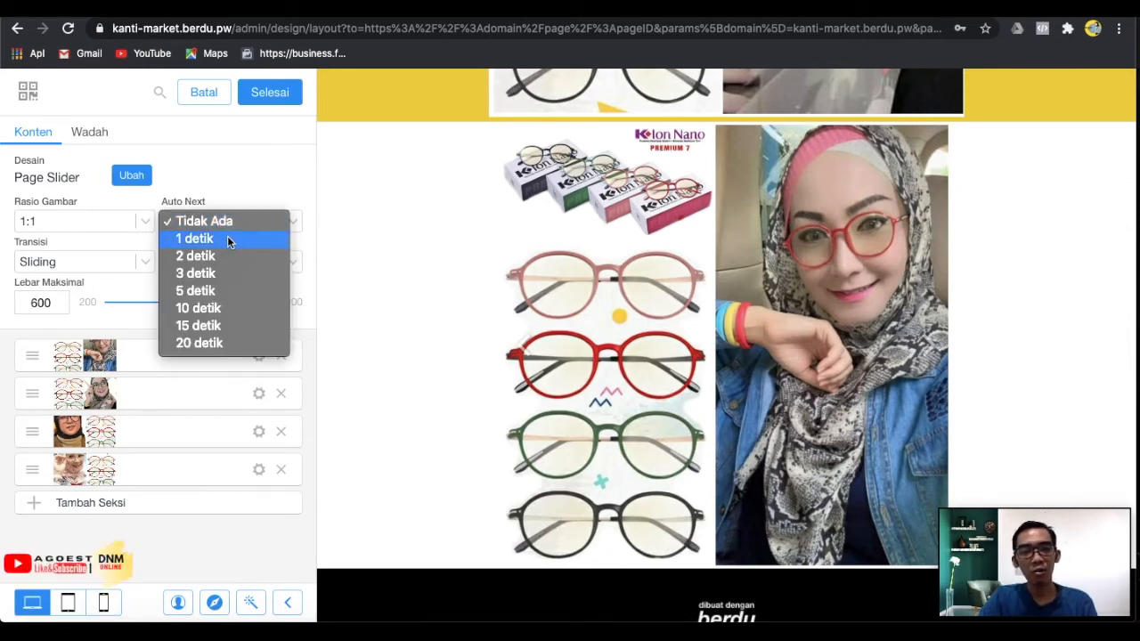
pyautogui.click(227, 238)
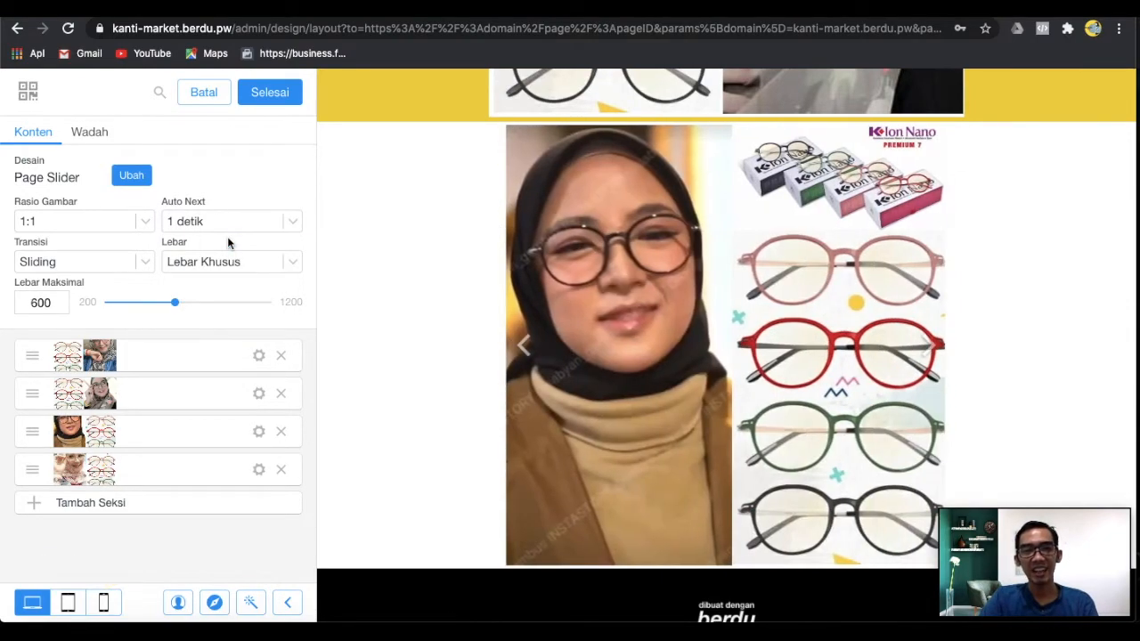
pyautogui.click(230, 221)
pyautogui.click(229, 237)
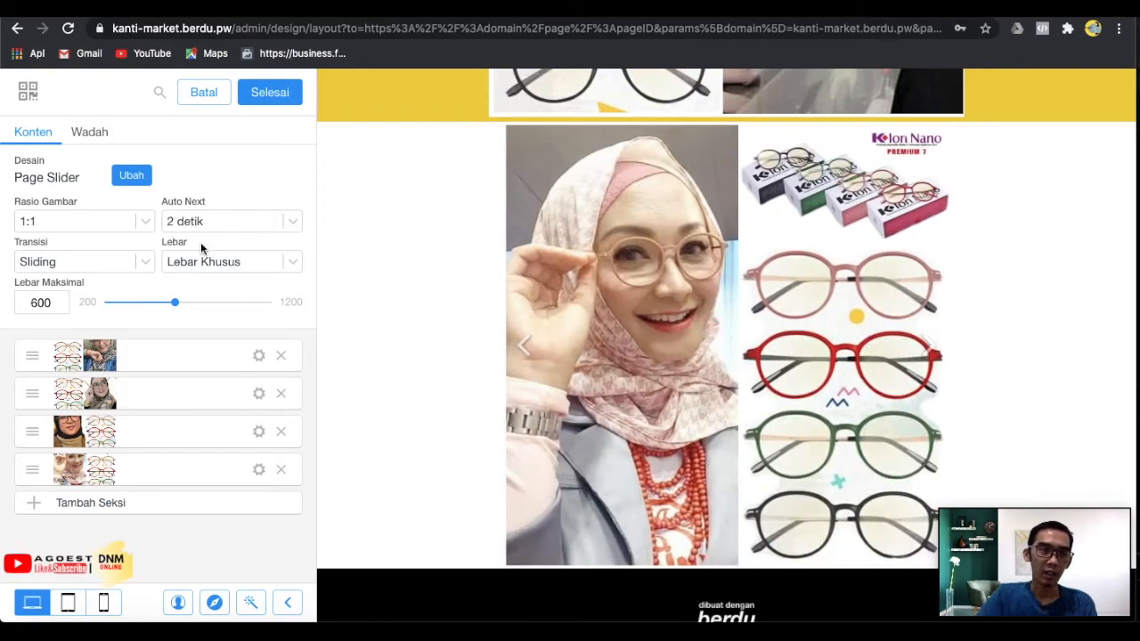
# Try the Fade transition, then set the slide transition back to Sliding.
pyautogui.click(89, 265)
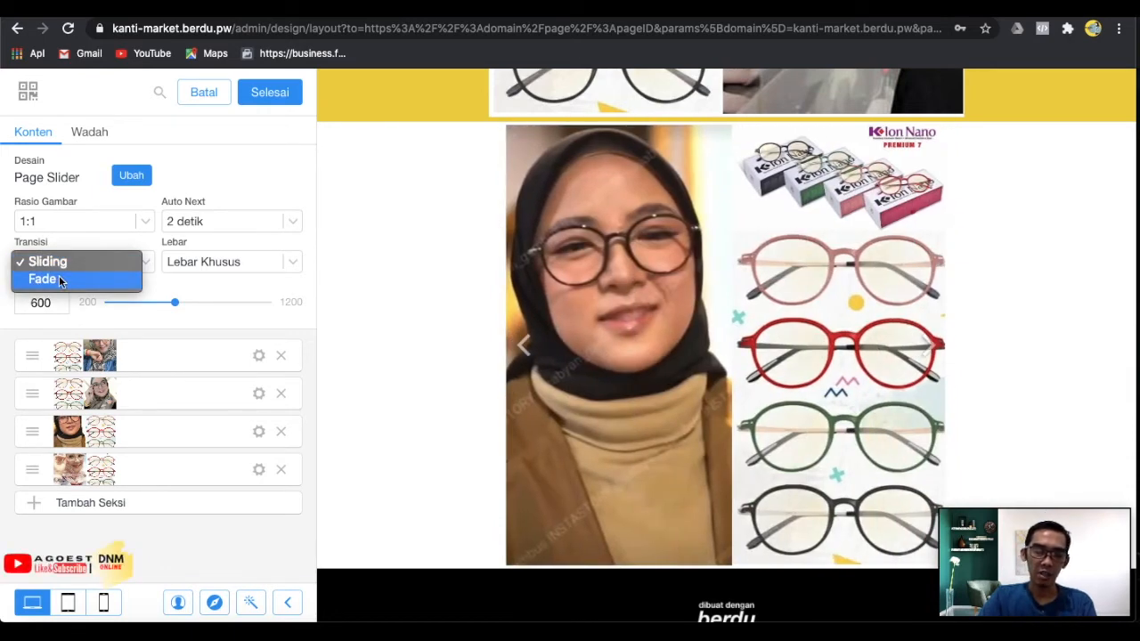
pyautogui.click(59, 280)
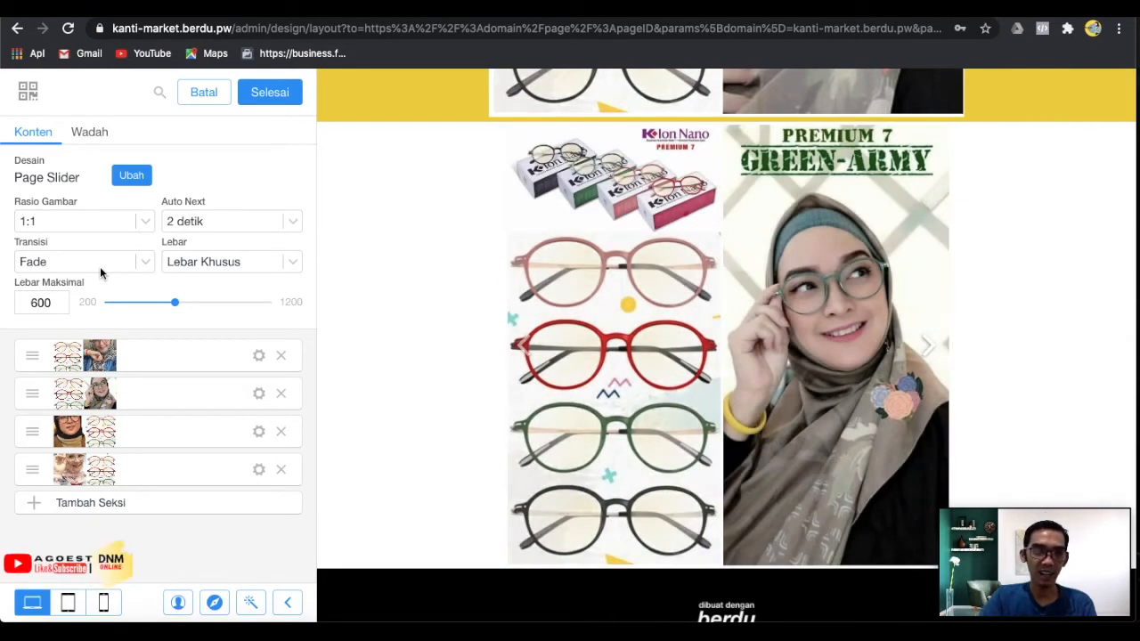
pyautogui.click(100, 272)
pyautogui.click(99, 250)
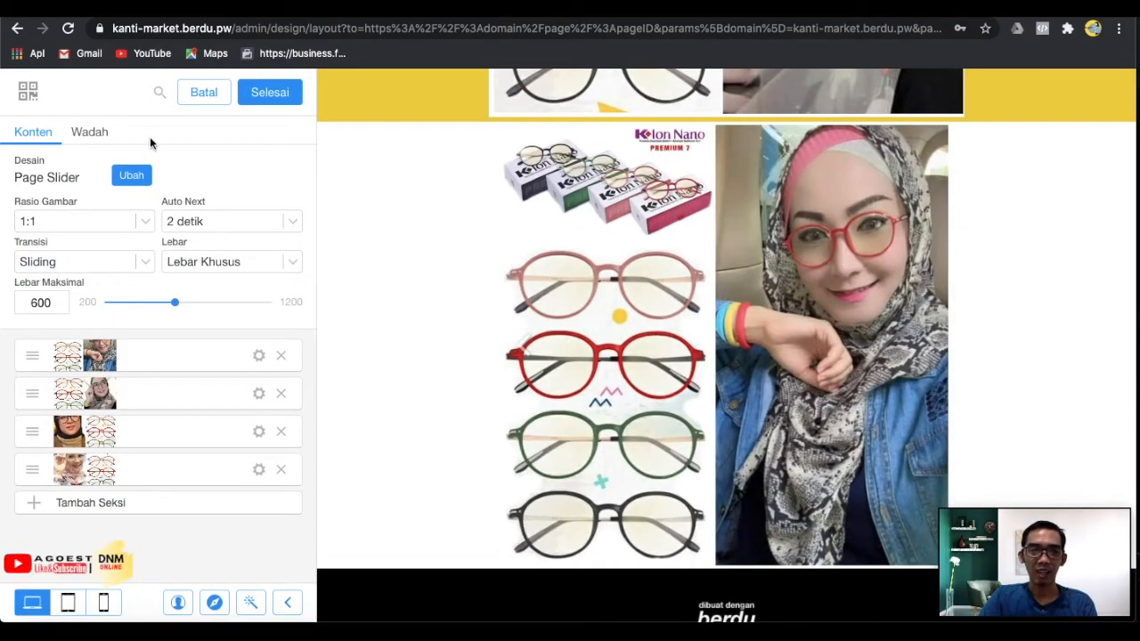
# Switch the slider section's Wadah background type to a solid colour (Warna).
pyautogui.click(93, 133)
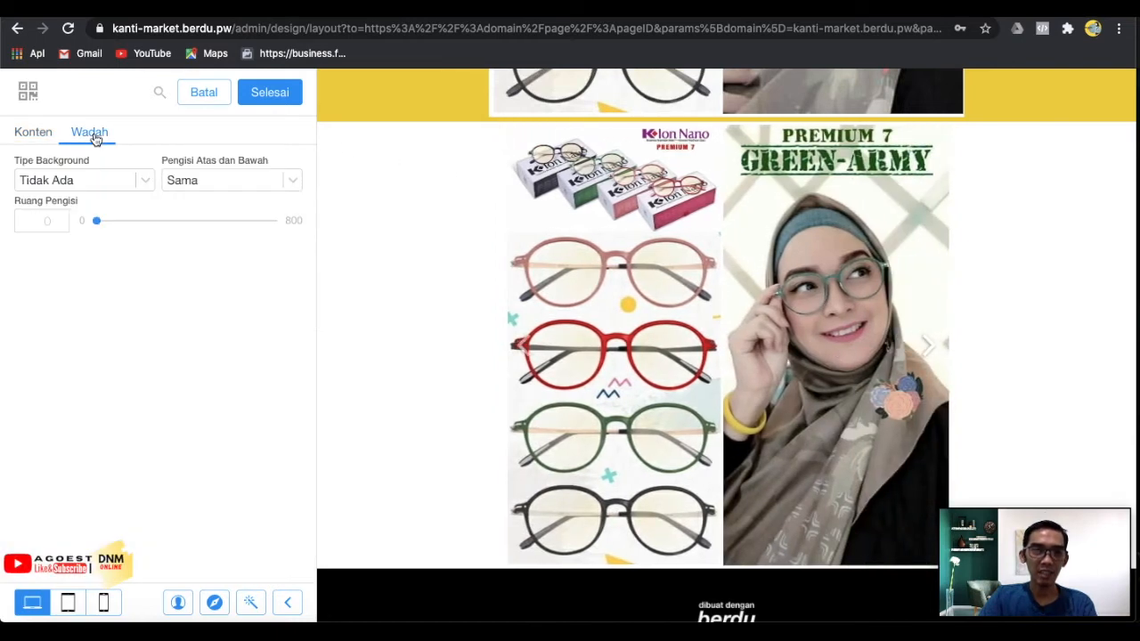
pyautogui.click(100, 180)
pyautogui.click(74, 205)
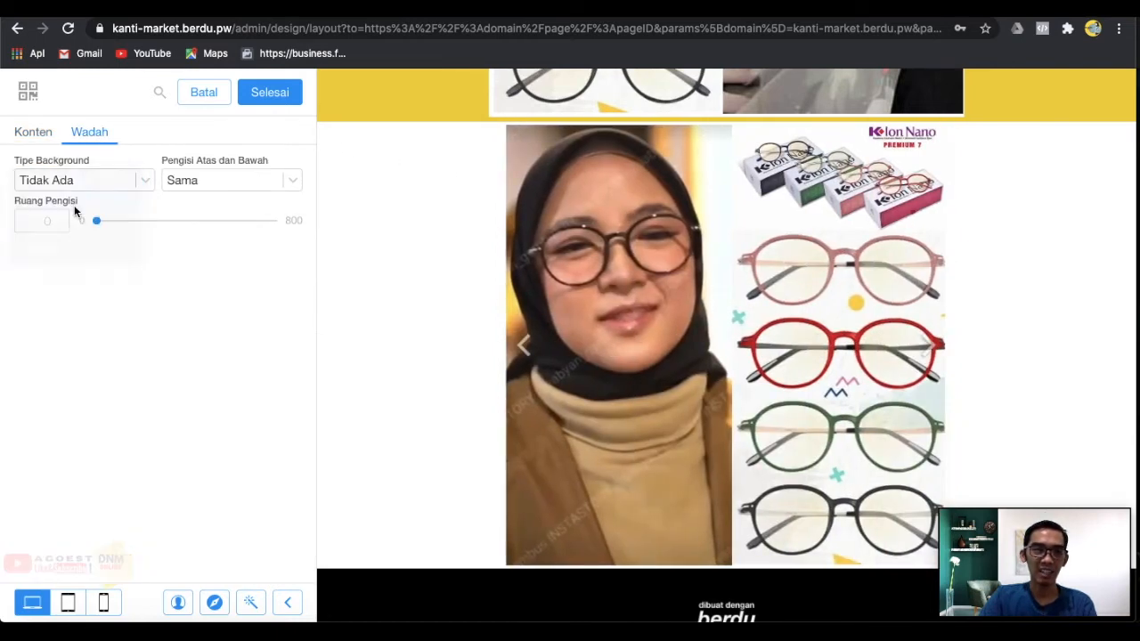
pyautogui.click(28, 258)
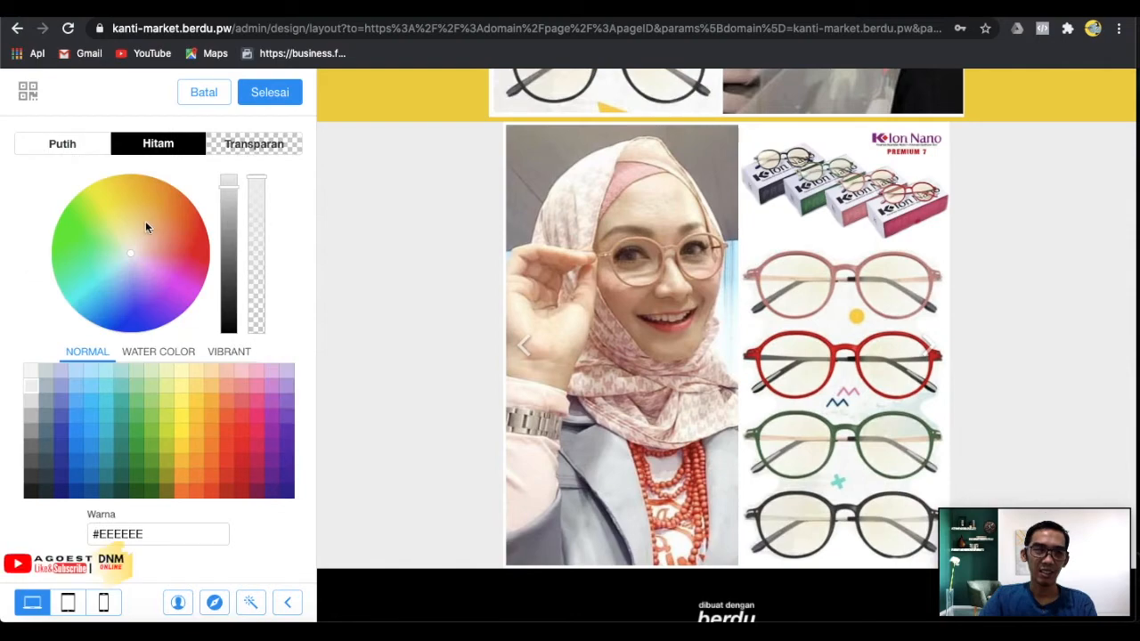
# Try out yellow, peach, orange and green shades for the slider background.
pyautogui.click(134, 221)
pyautogui.click(117, 209)
pyautogui.click(95, 205)
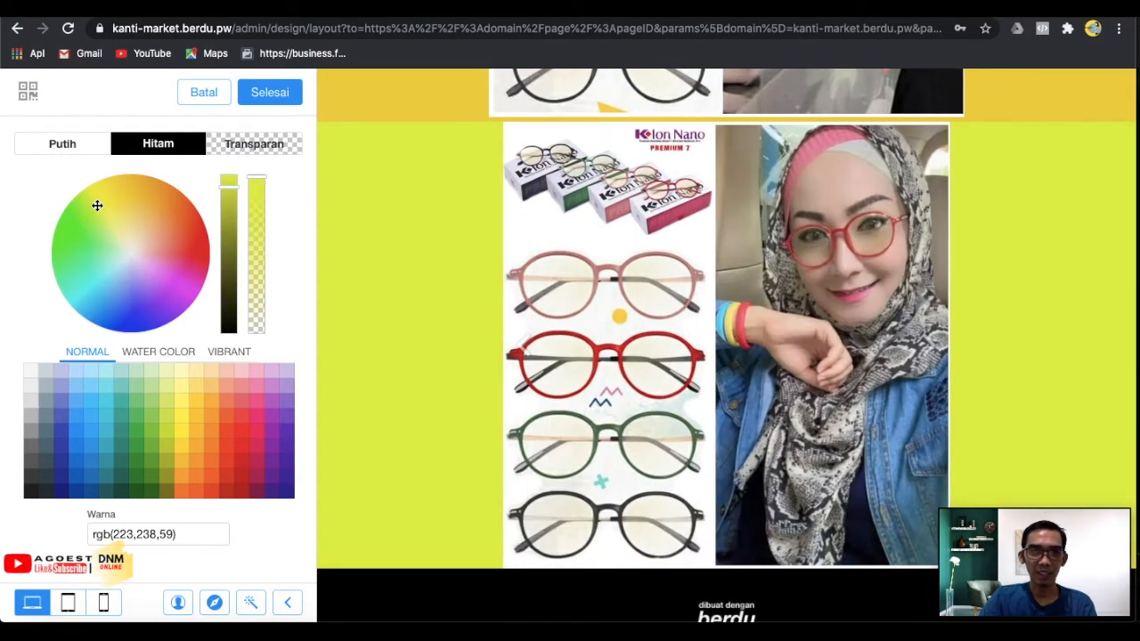
pyautogui.click(113, 192)
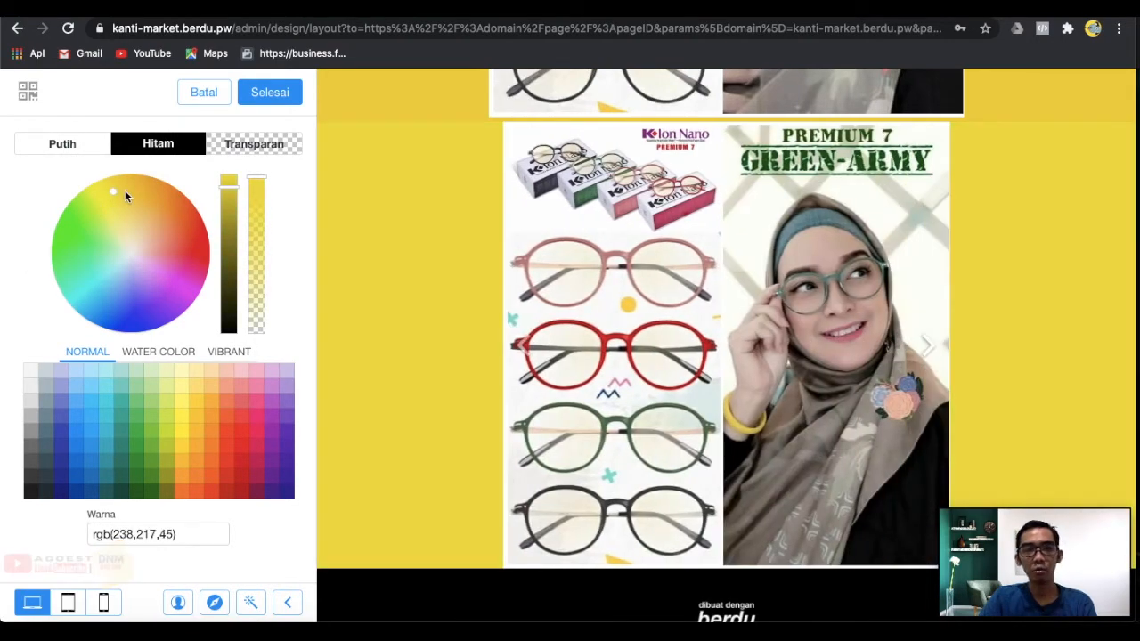
pyautogui.click(130, 187)
pyautogui.click(138, 187)
pyautogui.moveTo(114, 198); pyautogui.dragTo(132, 202)
pyautogui.click(96, 195)
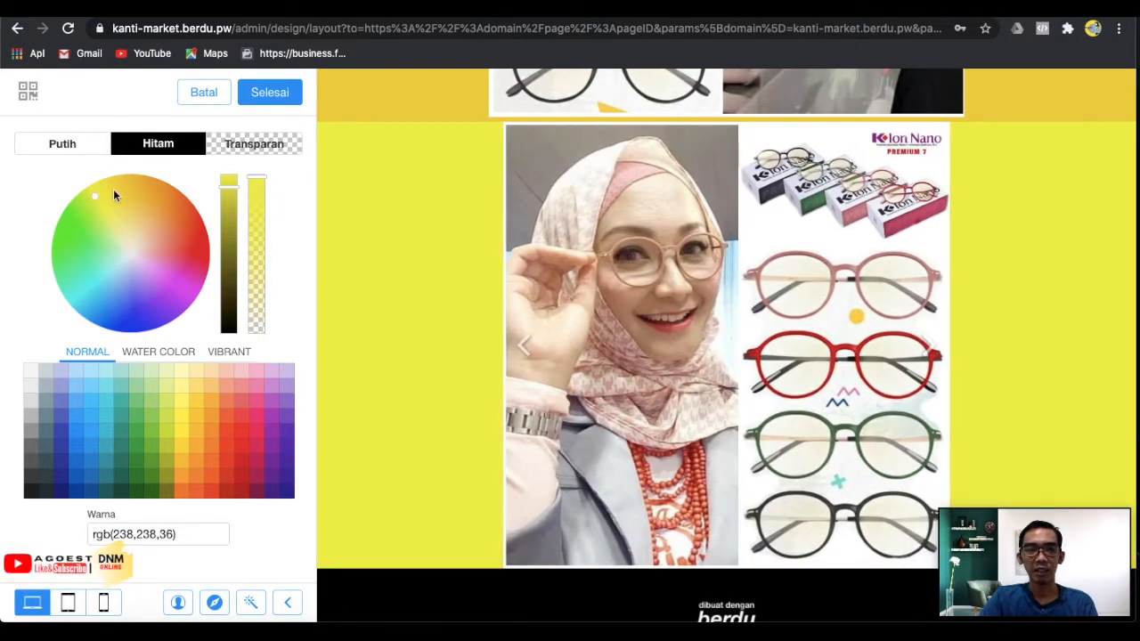
pyautogui.click(114, 190)
pyautogui.click(139, 203)
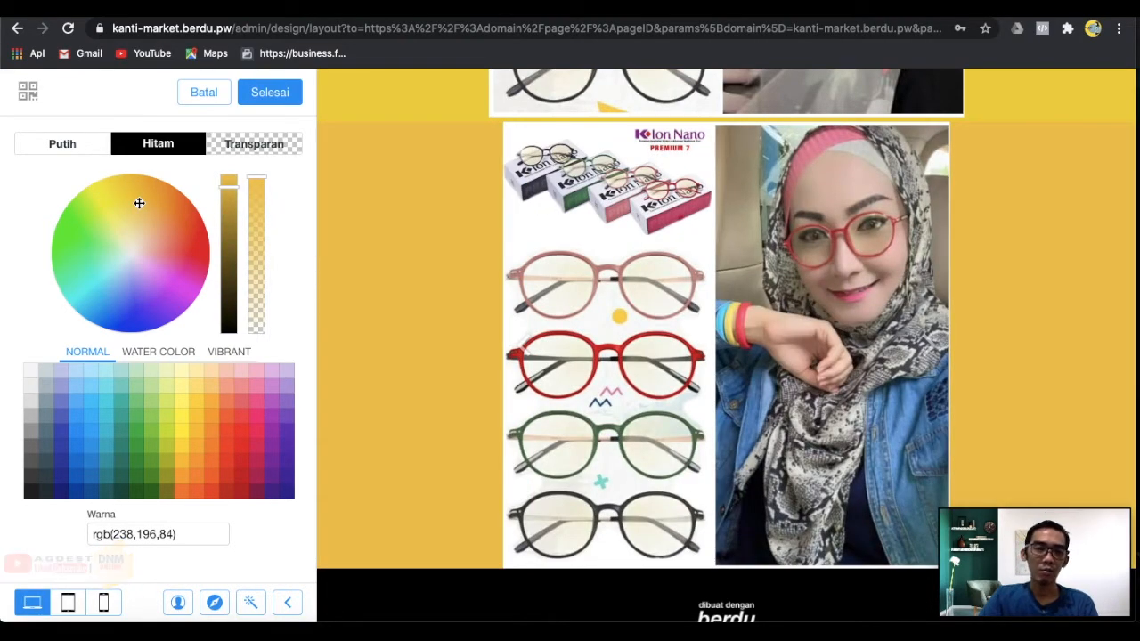
pyautogui.click(146, 234)
pyautogui.moveTo(134, 250); pyautogui.dragTo(128, 262)
pyautogui.click(135, 247)
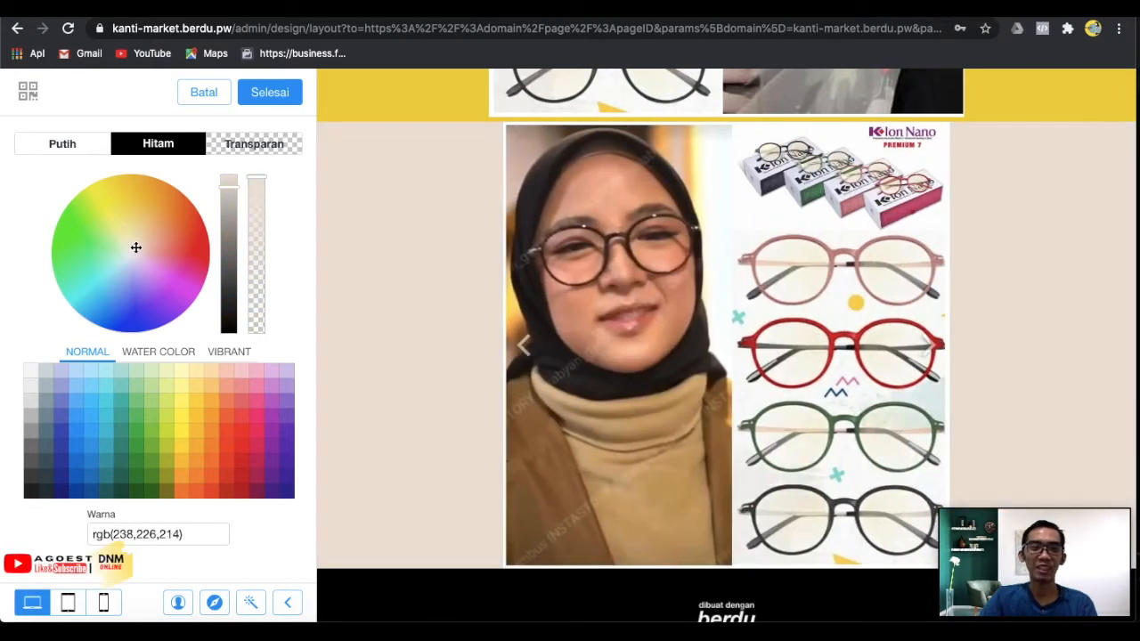
pyautogui.click(138, 220)
pyautogui.click(170, 238)
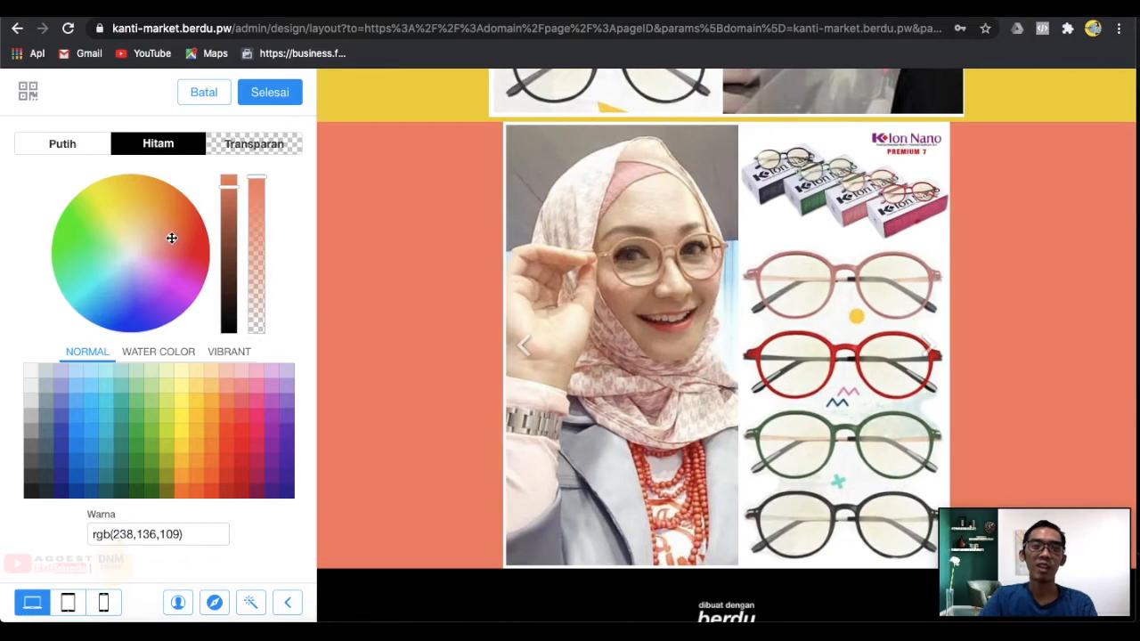
pyautogui.click(167, 218)
pyautogui.click(138, 197)
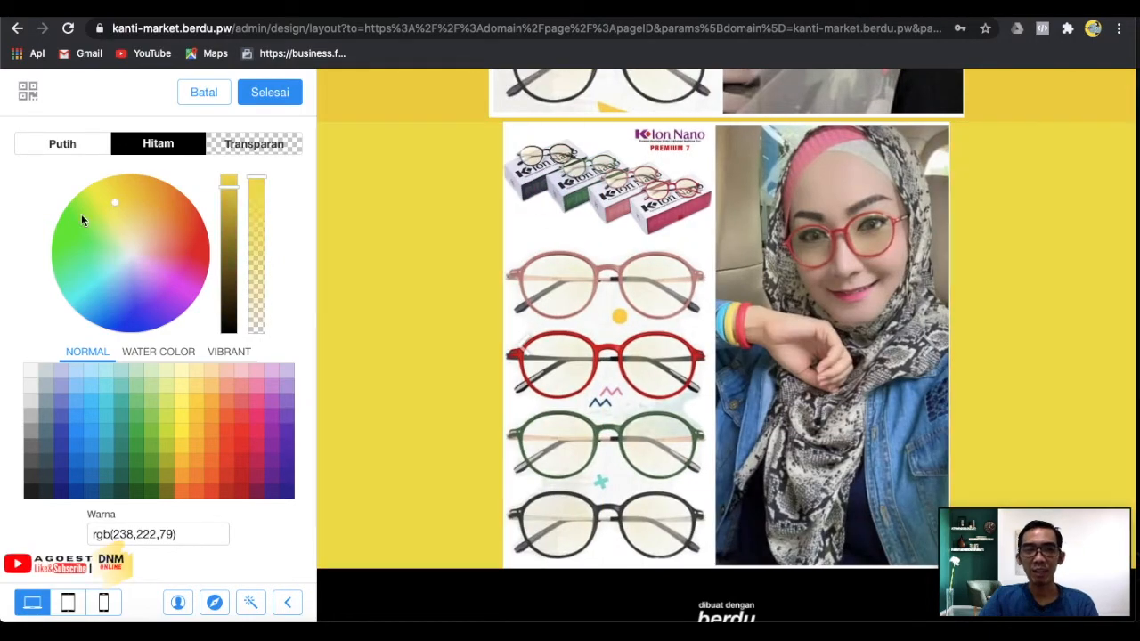
pyautogui.click(84, 214)
# Settle on the pale cream preset rgb(246,242,205) and confirm the background.
pyautogui.click(166, 422)
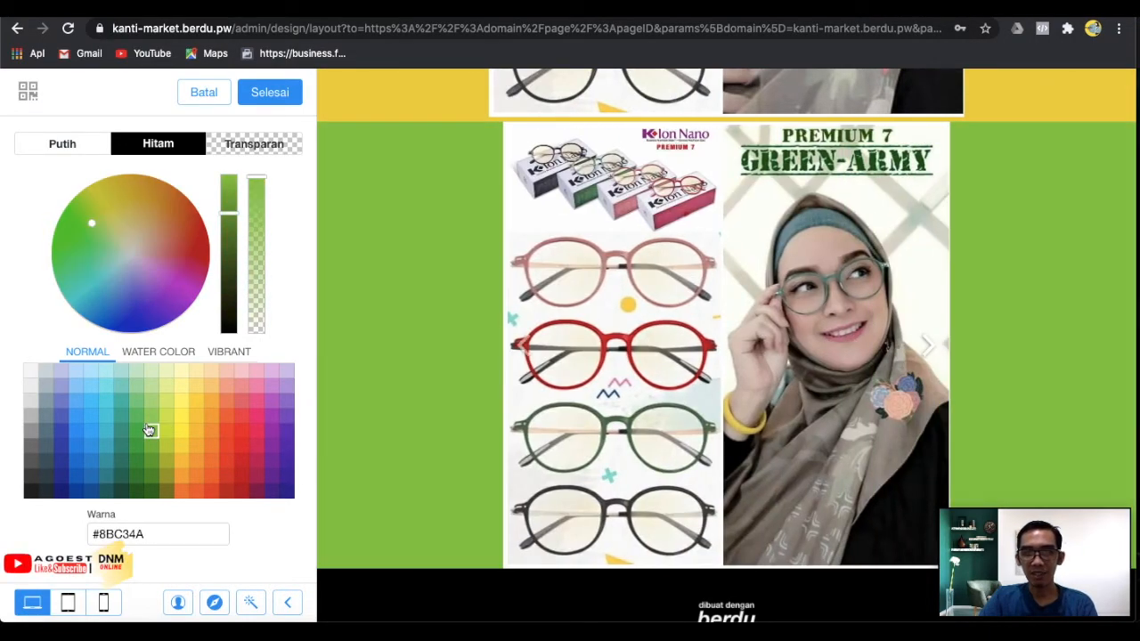
pyautogui.click(204, 422)
pyautogui.click(186, 407)
pyautogui.click(184, 387)
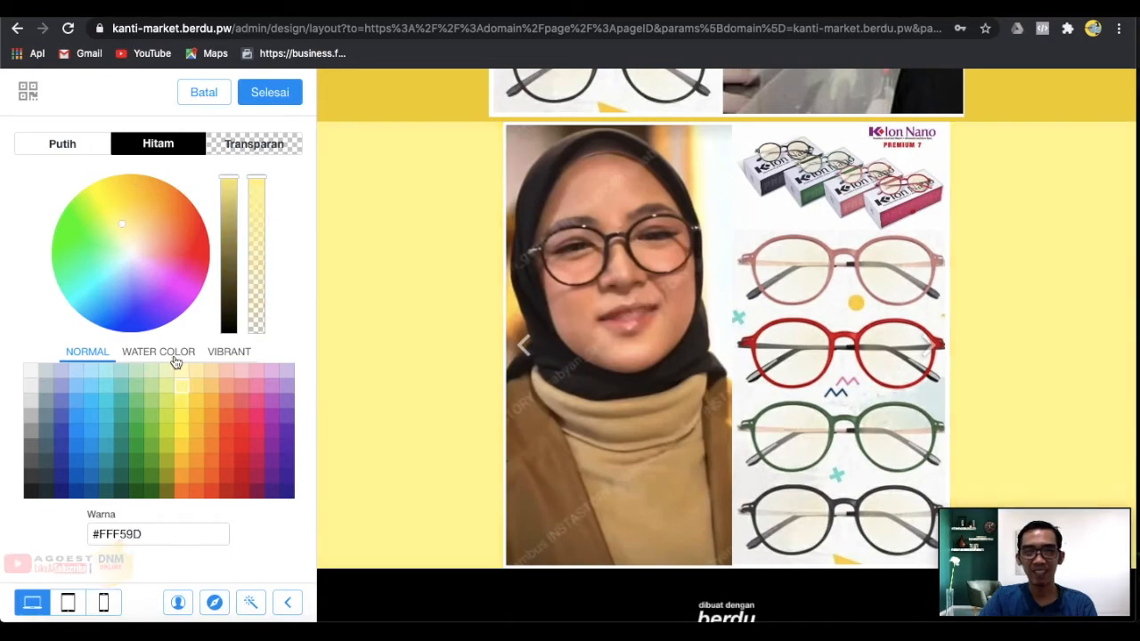
pyautogui.click(176, 357)
pyautogui.click(196, 377)
pyautogui.click(183, 380)
pyautogui.click(180, 375)
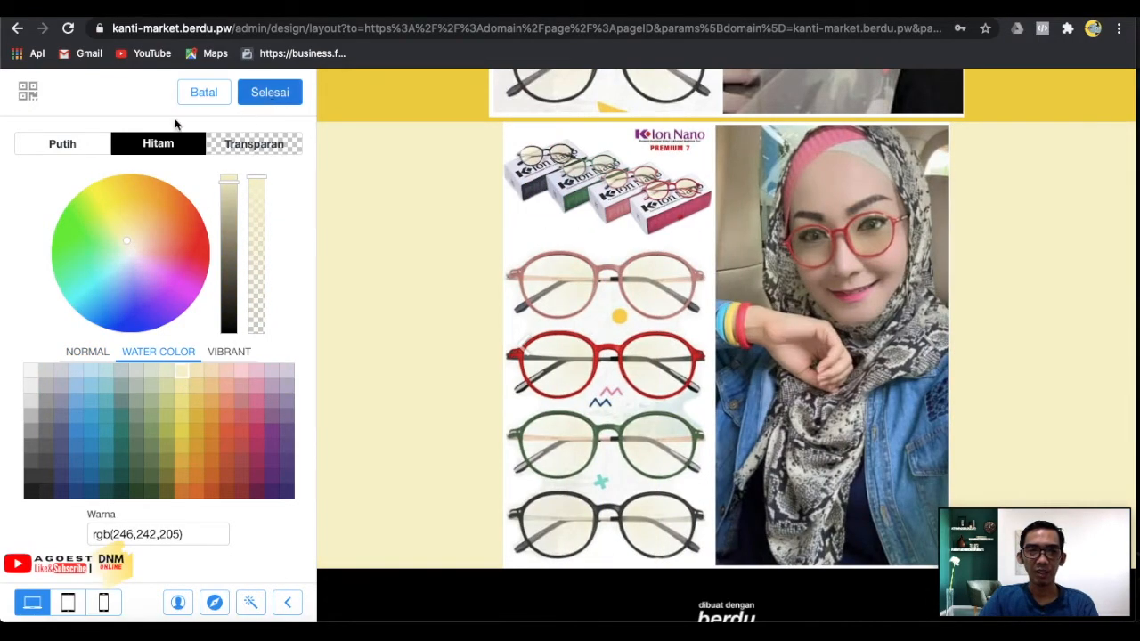
pyautogui.click(289, 102)
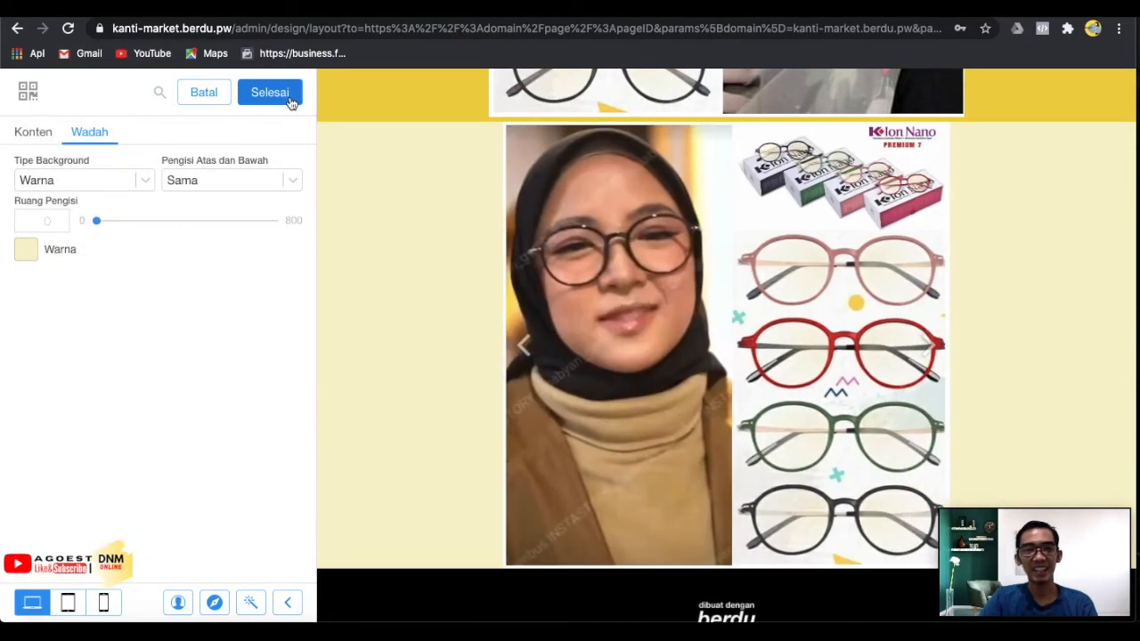
pyautogui.click(290, 102)
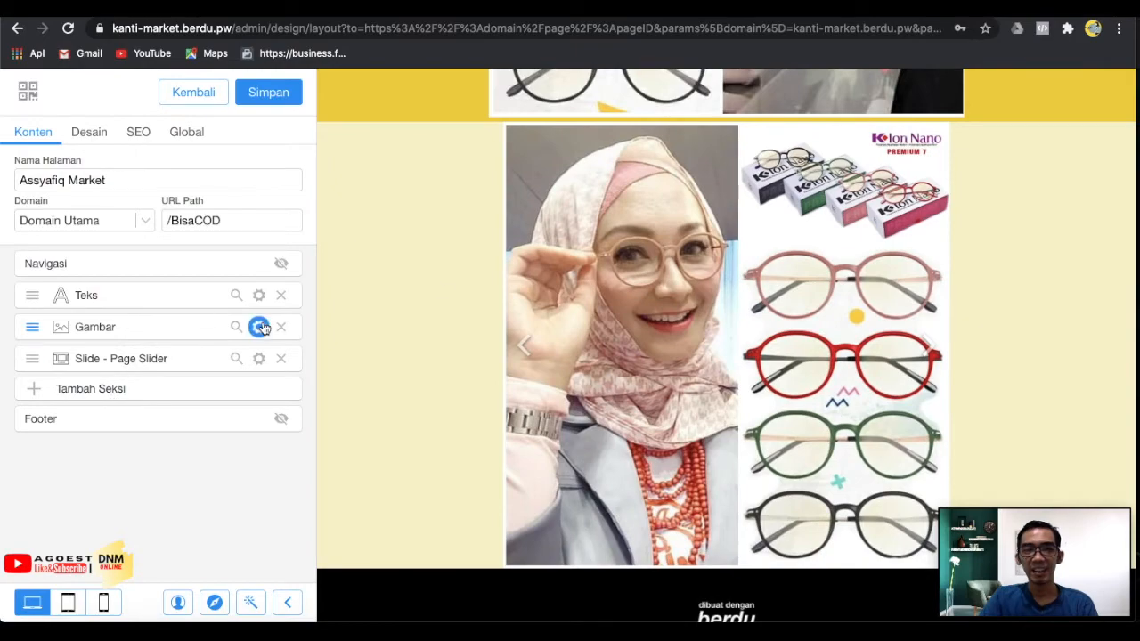
# Add a Tombol section below the slider with Please Click Me and Don't Click Me buttons.
pyautogui.scroll(4, 613, 305)
pyautogui.scroll(-2, 614, 308)
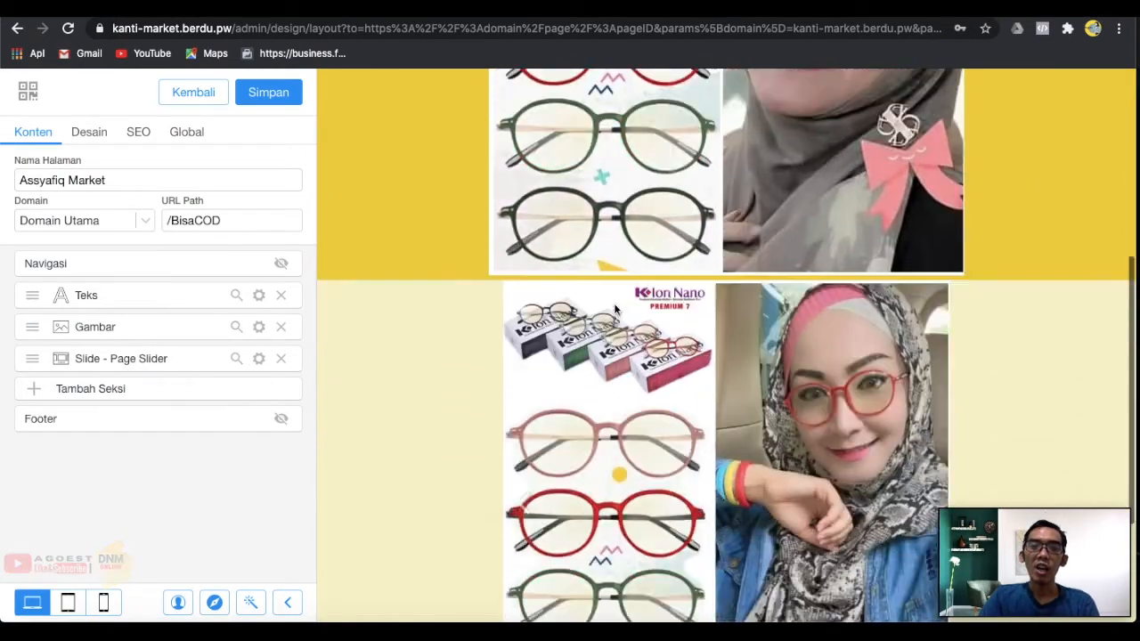
pyautogui.scroll(-2, 614, 304)
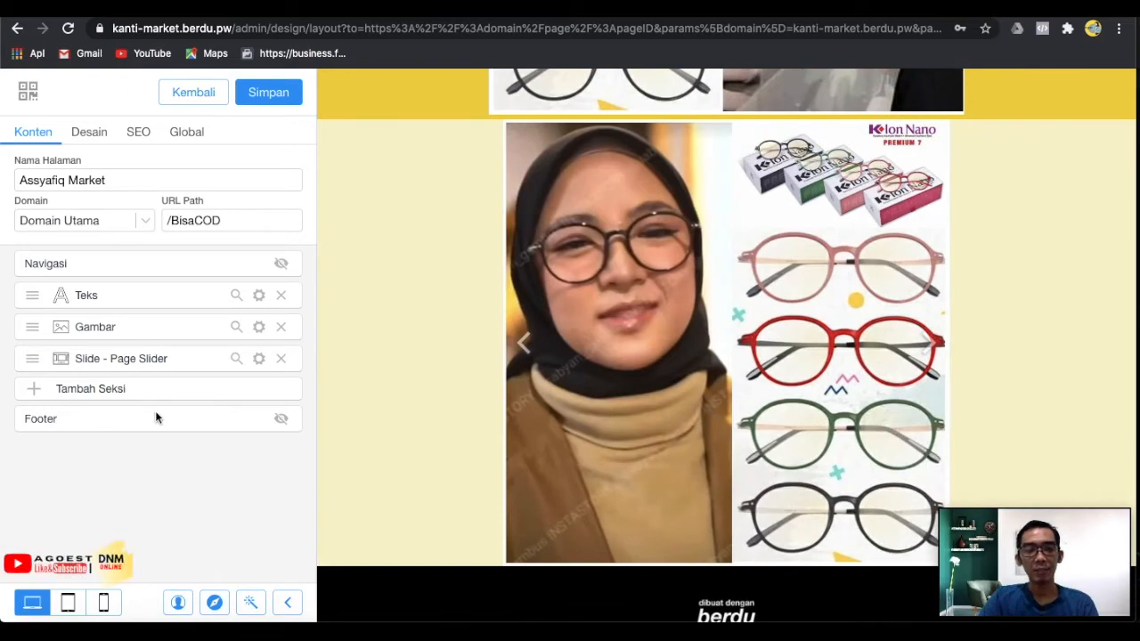
pyautogui.click(125, 395)
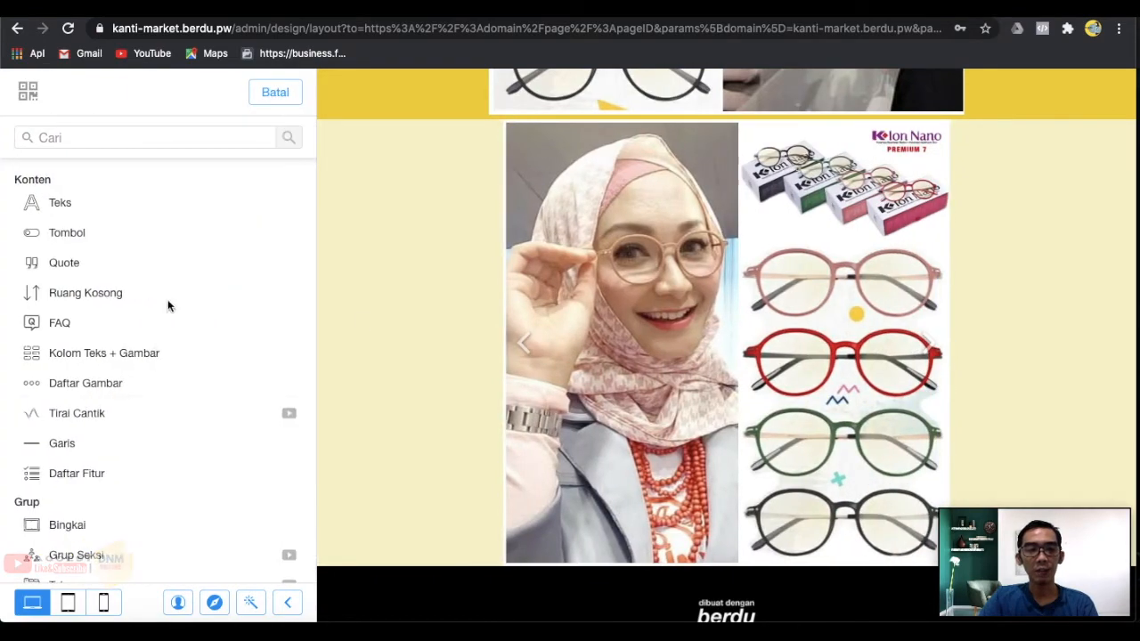
pyautogui.scroll(-1, 241, 356)
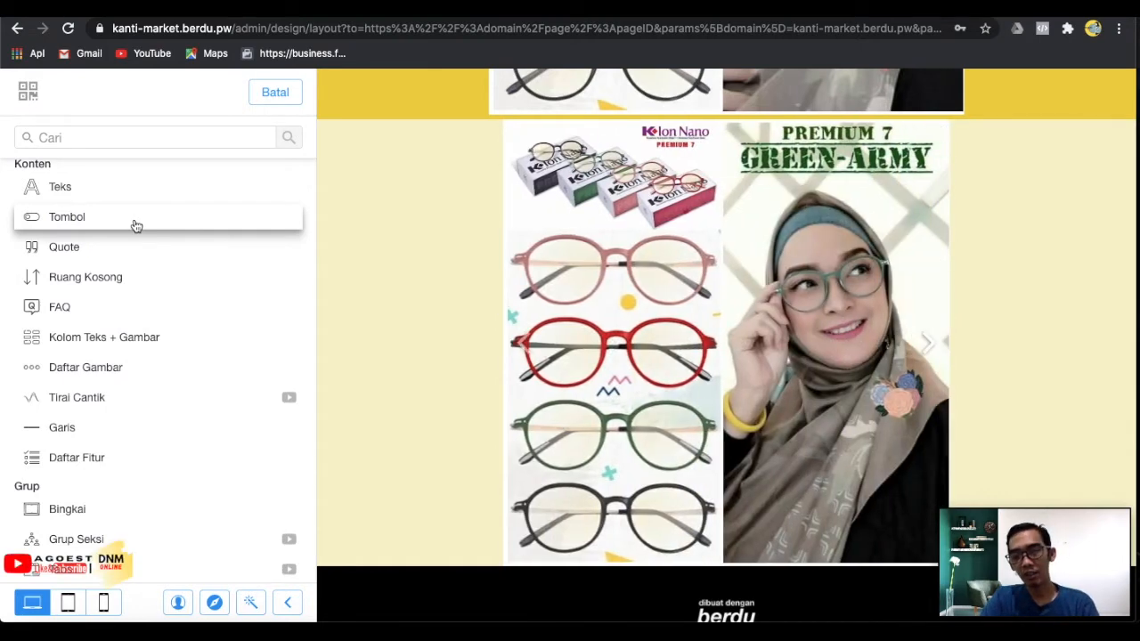
pyautogui.click(134, 219)
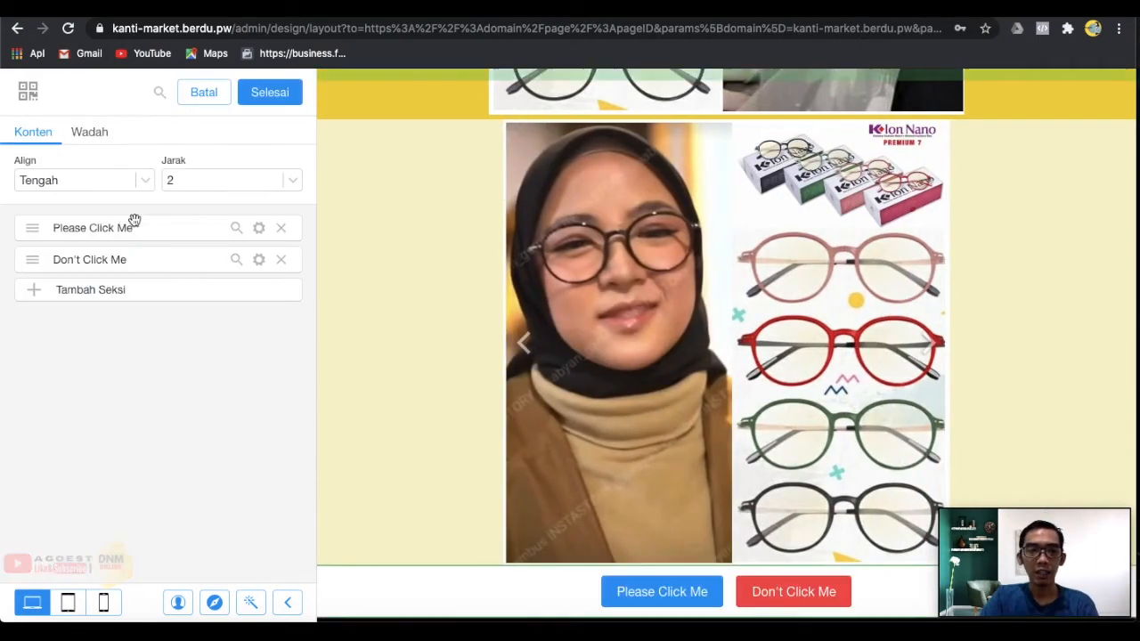
pyautogui.scroll(-1, 638, 457)
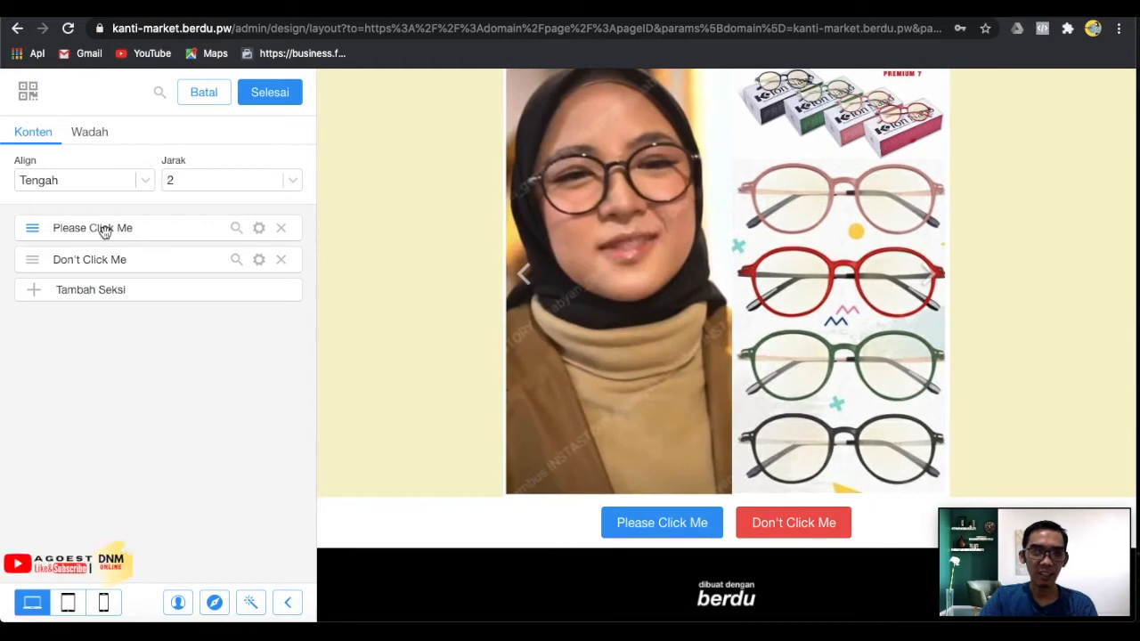
# Relabel the first button 'PESAN SEKARANG'.
pyautogui.click(259, 229)
pyautogui.click(76, 265)
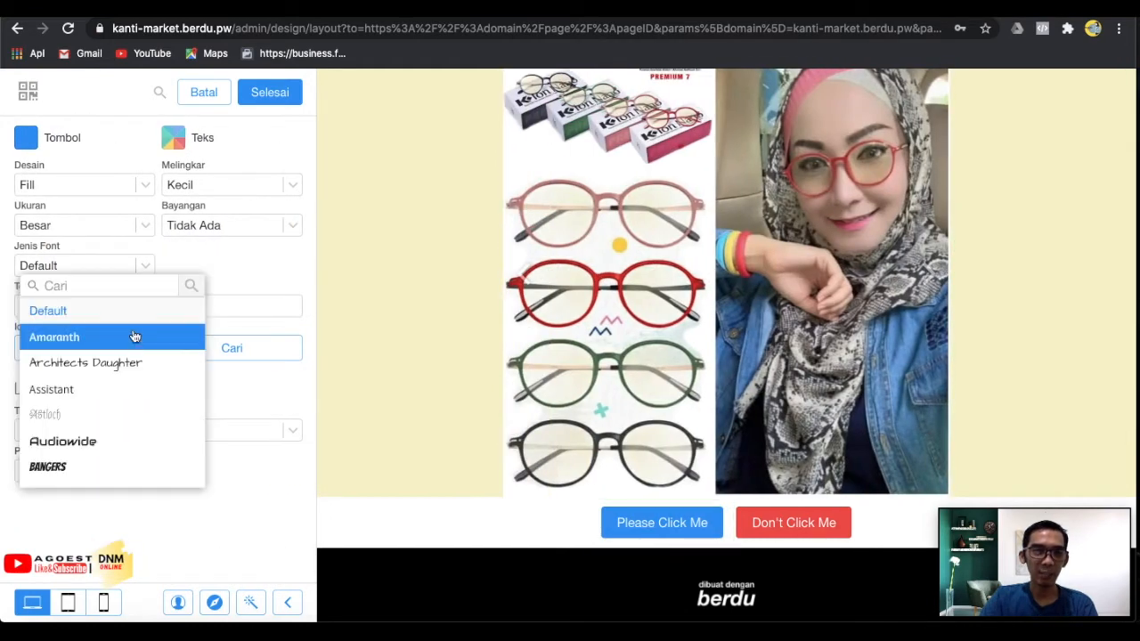
pyautogui.click(262, 327)
pyautogui.moveTo(49, 307); pyautogui.dragTo(126, 310)
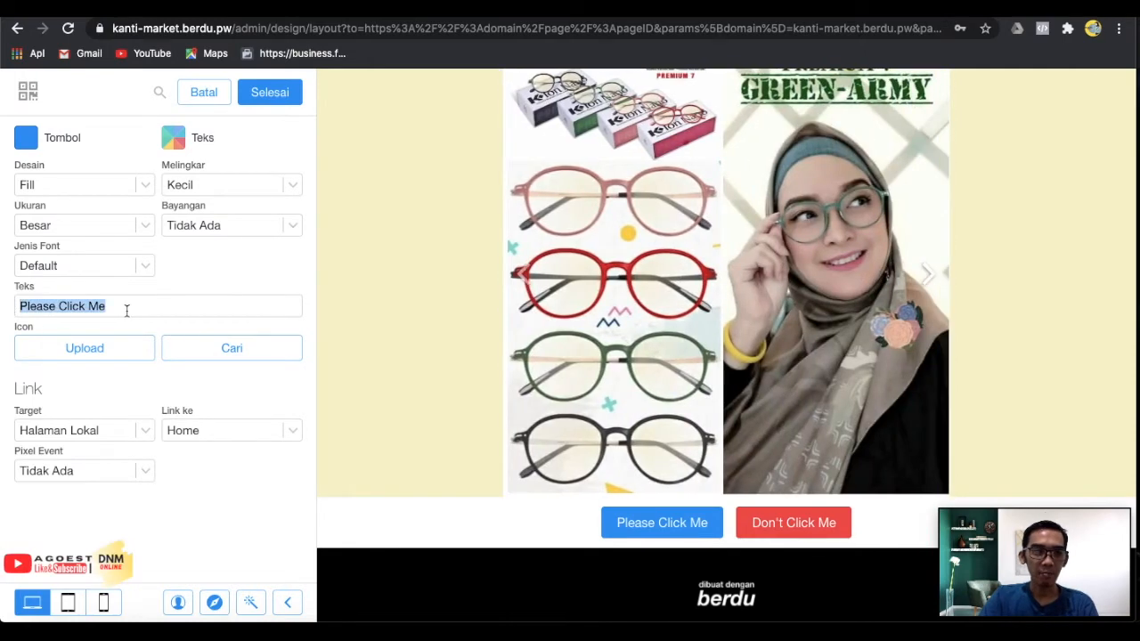
pyautogui.write('PESAN ')
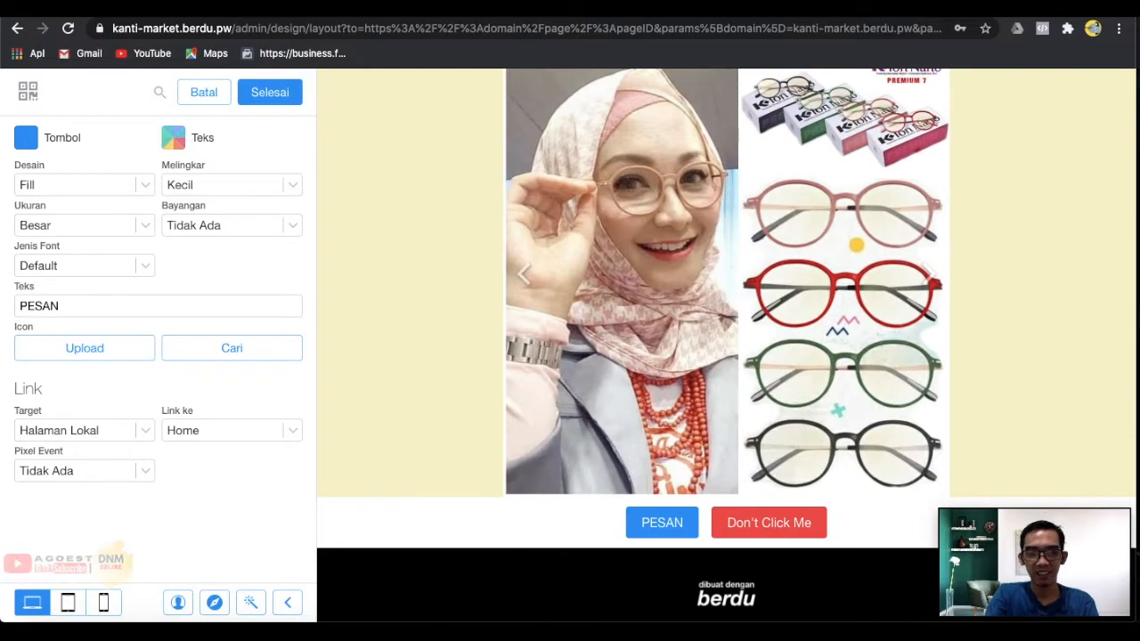
pyautogui.write('SEK')
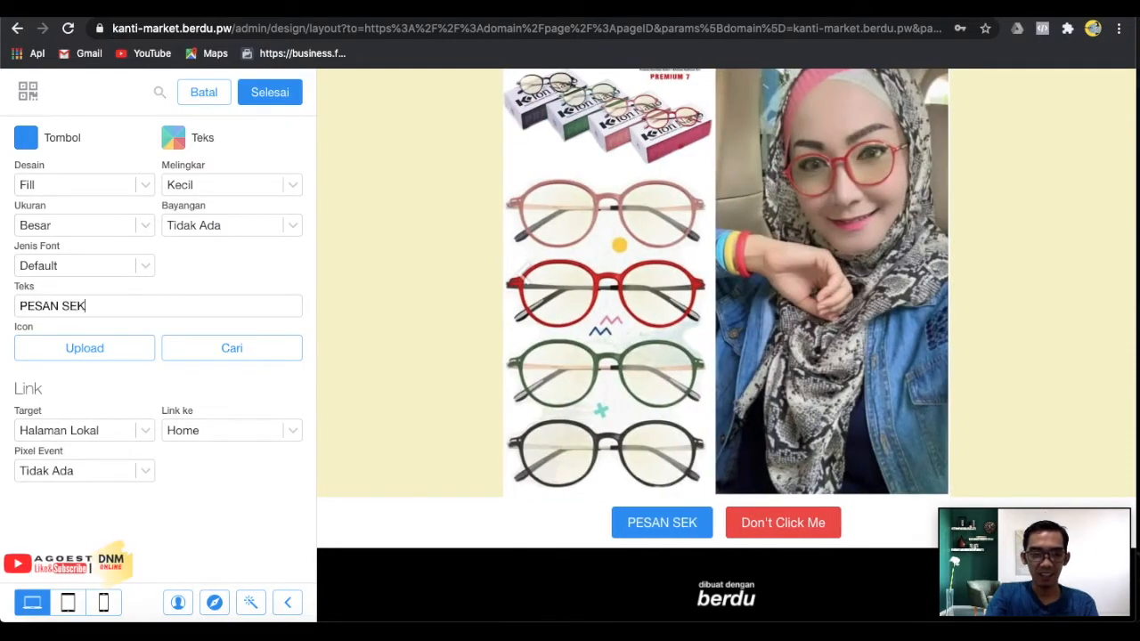
pyautogui.write('ARANG')
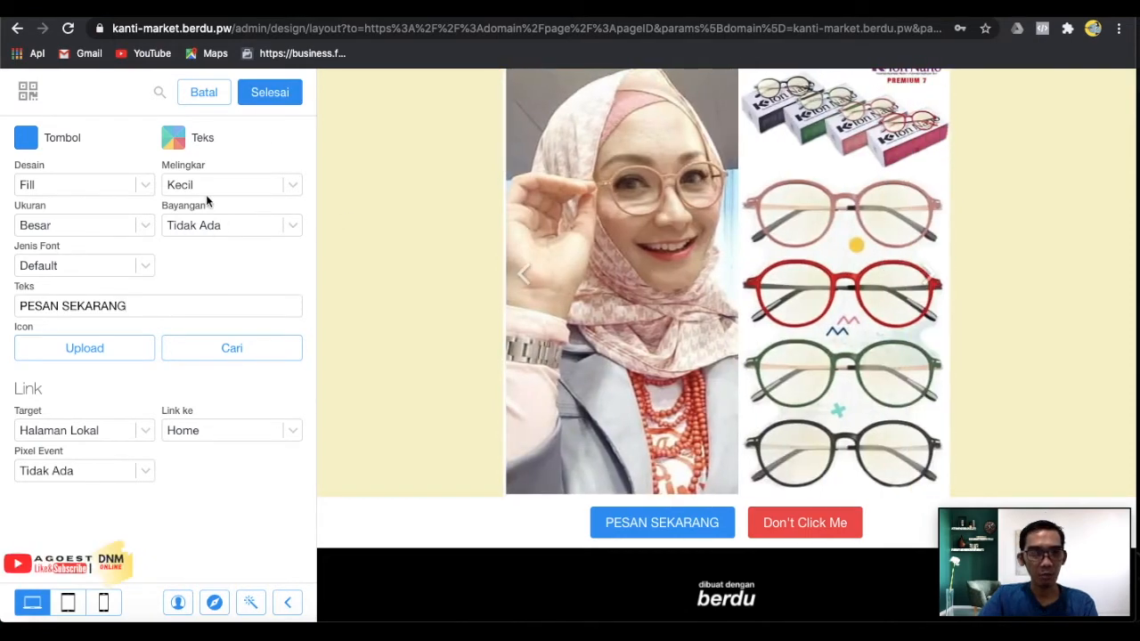
# Keep the filled design and colour the PESAN SEKARANG button red #F44336.
pyautogui.click(102, 189)
pyautogui.click(102, 189)
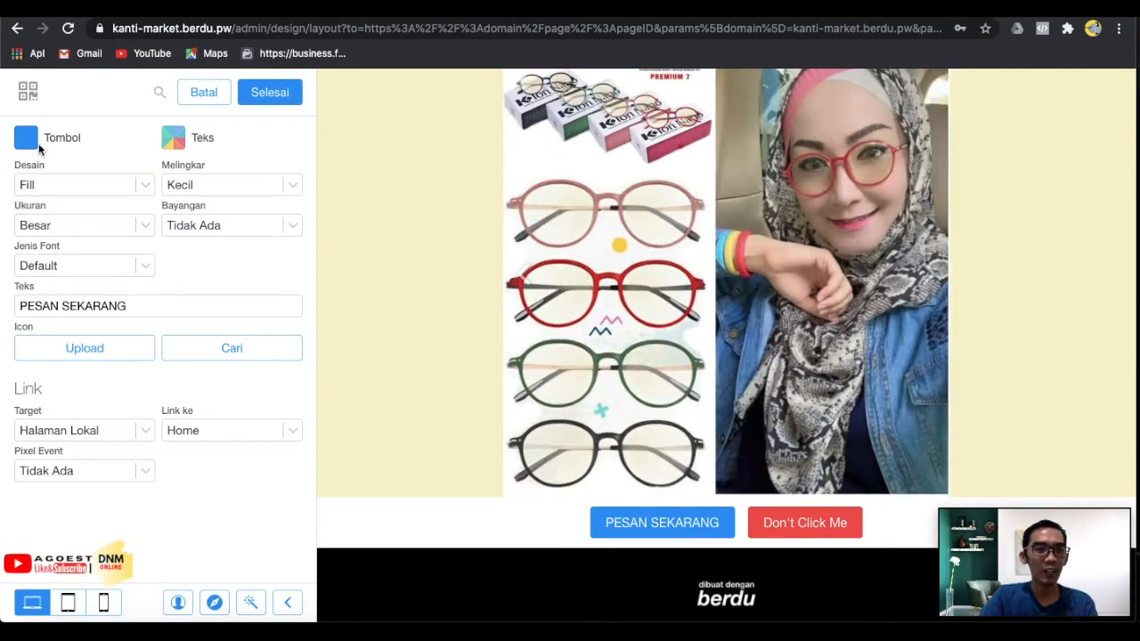
pyautogui.click(26, 138)
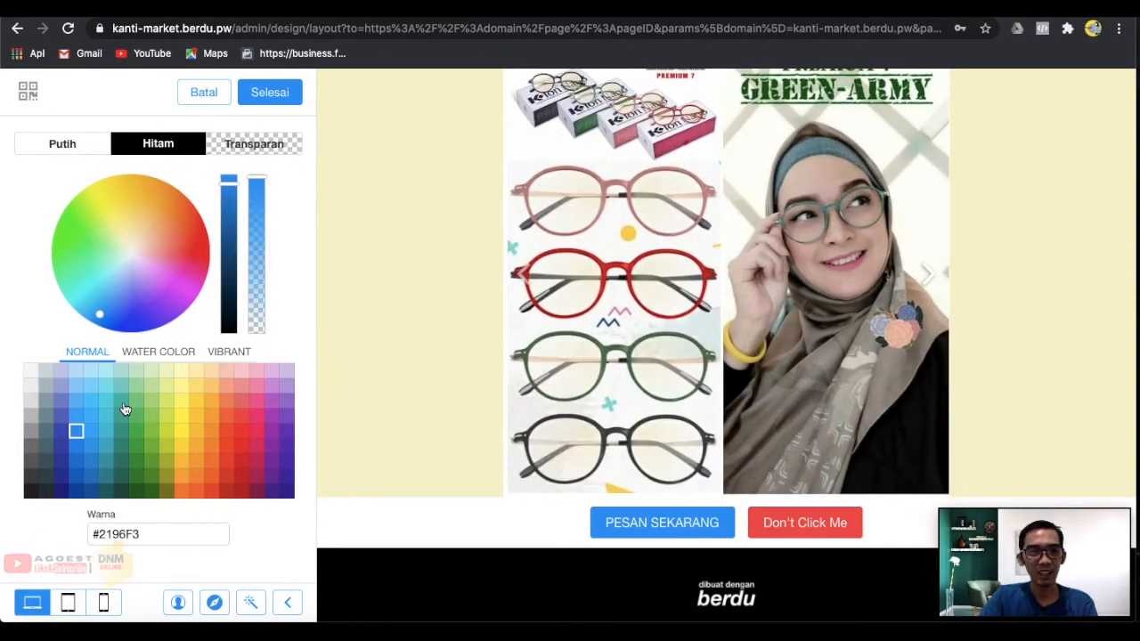
pyautogui.click(136, 446)
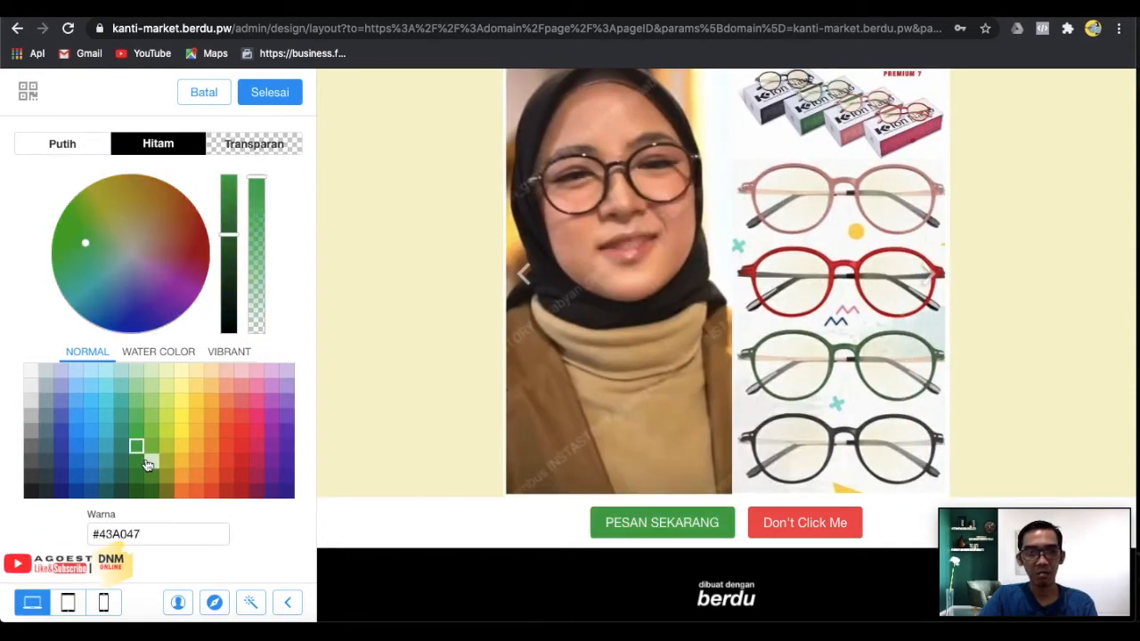
pyautogui.click(216, 435)
pyautogui.click(151, 417)
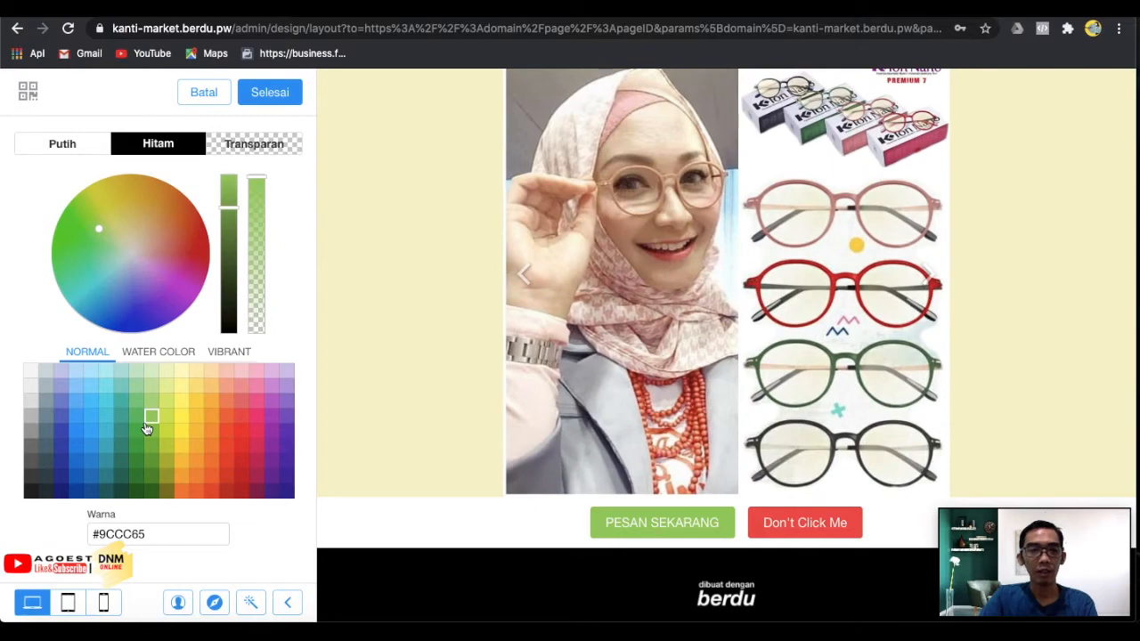
pyautogui.click(241, 431)
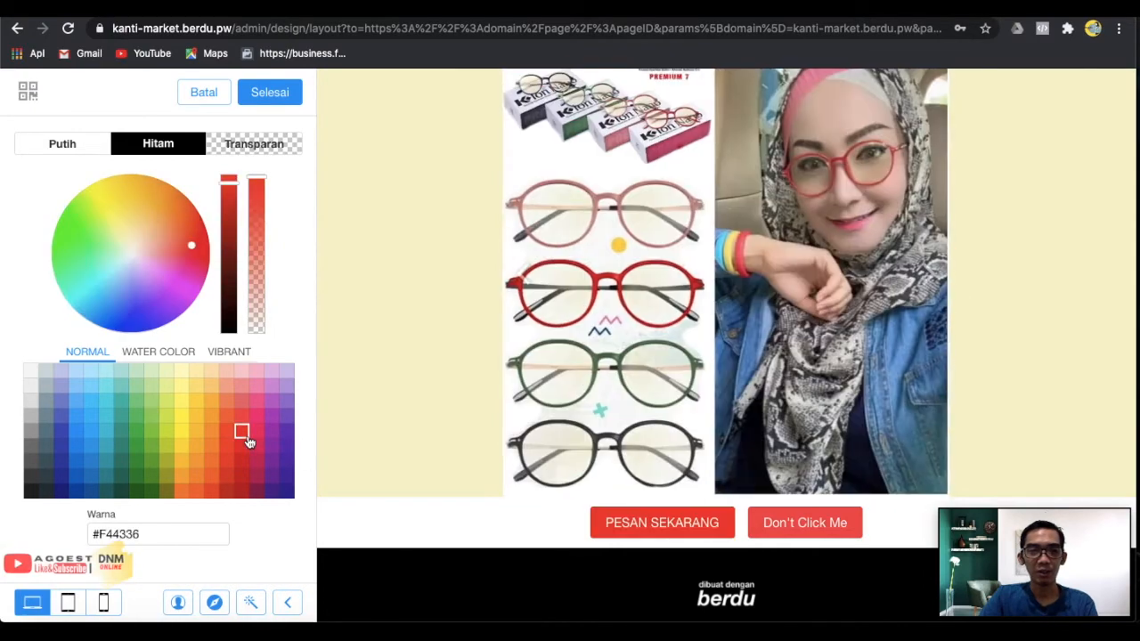
pyautogui.click(275, 106)
# Leave the button font on Default and return to the section's button list.
pyautogui.click(85, 265)
pyautogui.click(71, 303)
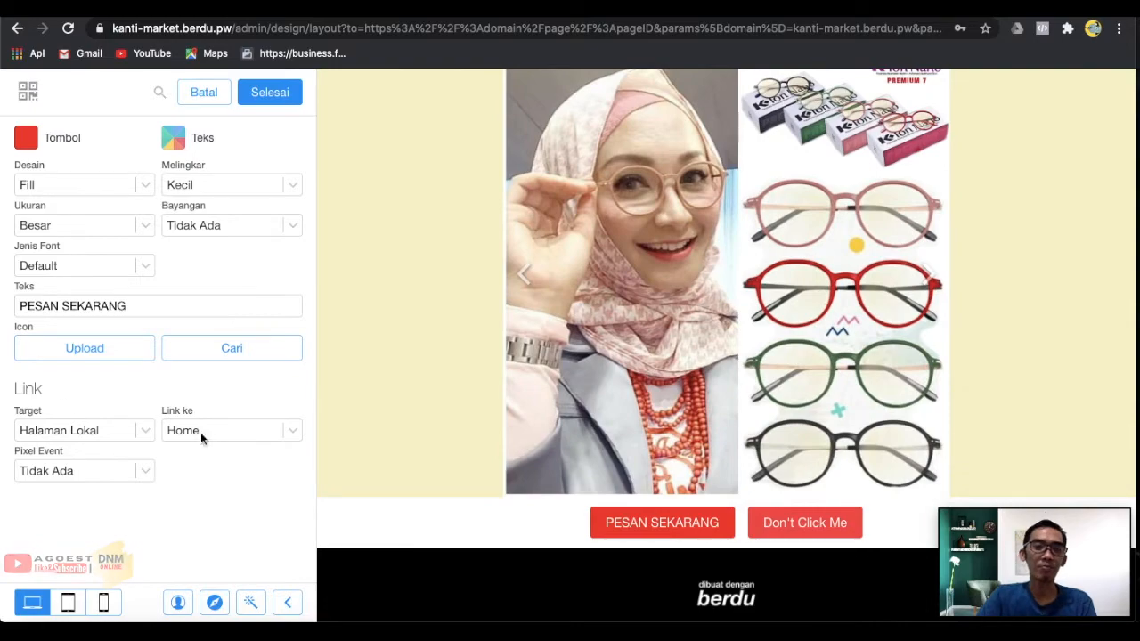
pyautogui.click(81, 265)
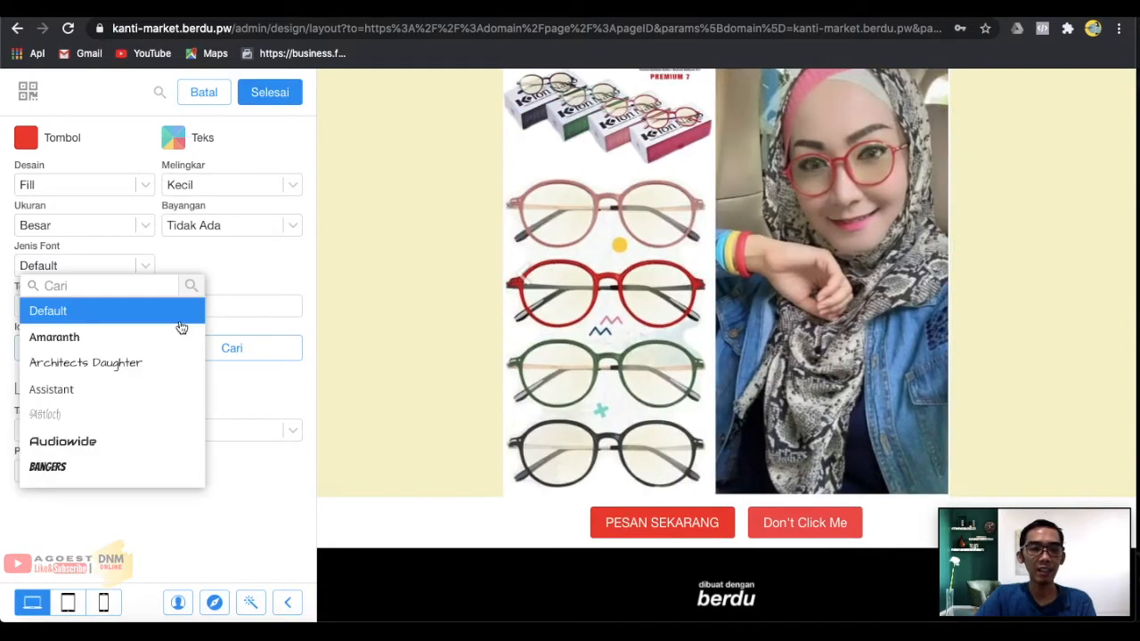
pyautogui.click(265, 466)
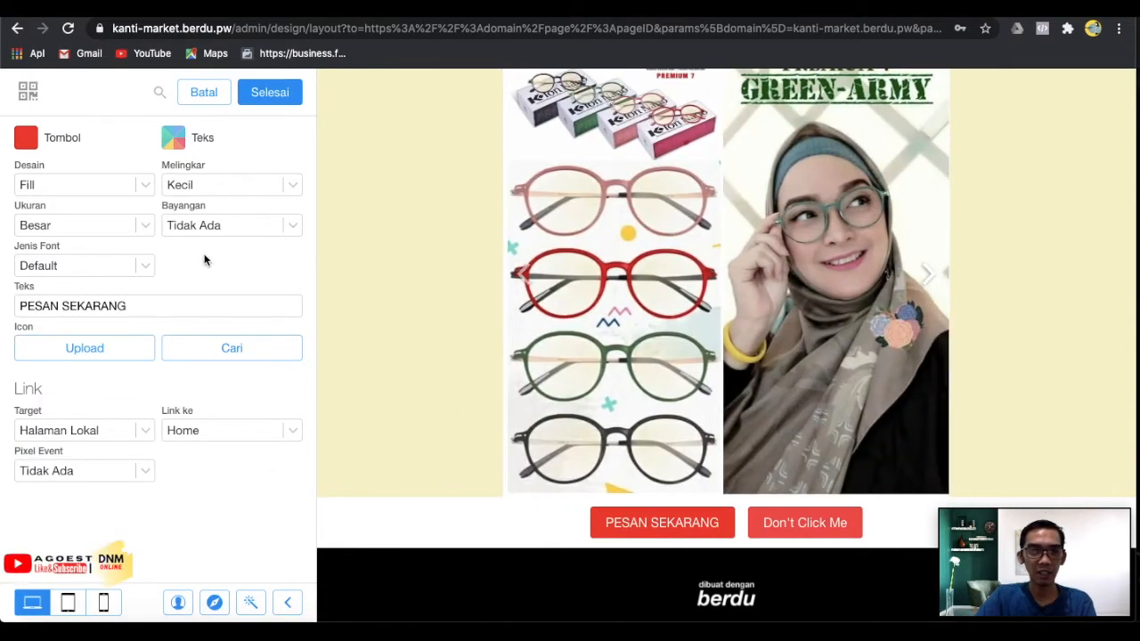
pyautogui.click(258, 96)
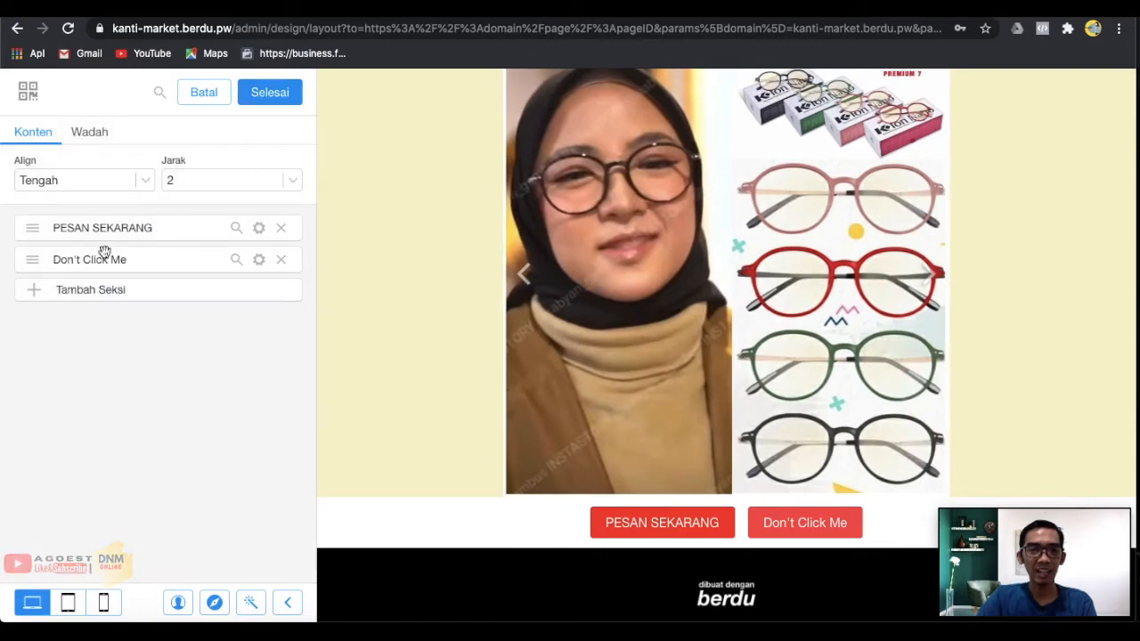
# Change the Don't Click Me button's text to 'HUBUNGI WA', leaving the font on Default.
pyautogui.click(259, 261)
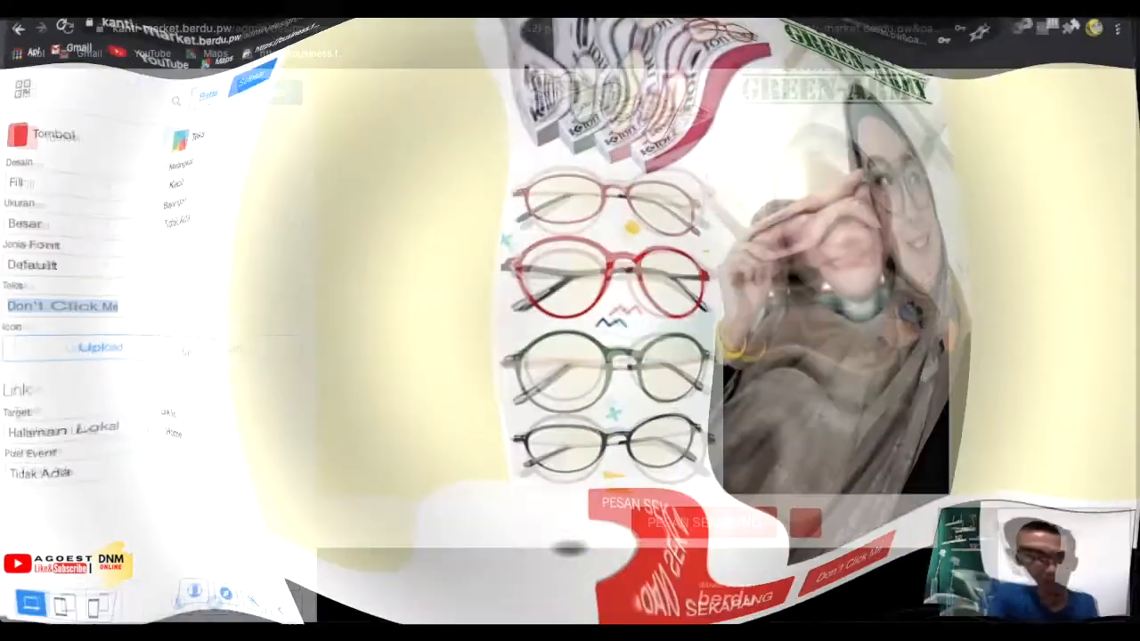
pyautogui.write('H')
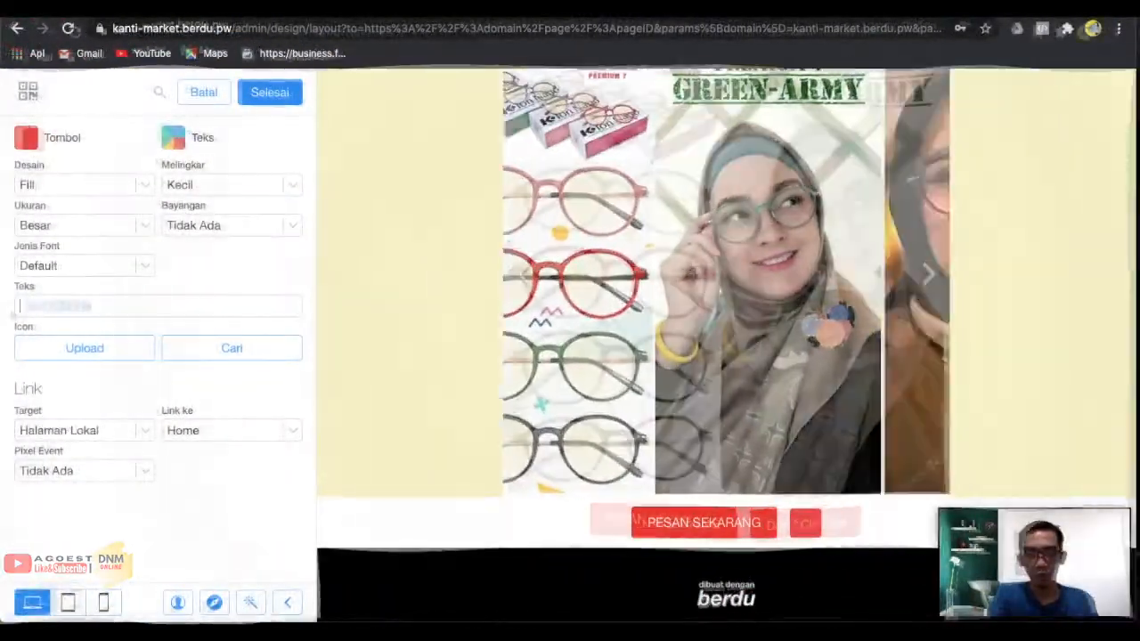
pyautogui.write('UBUNGI')
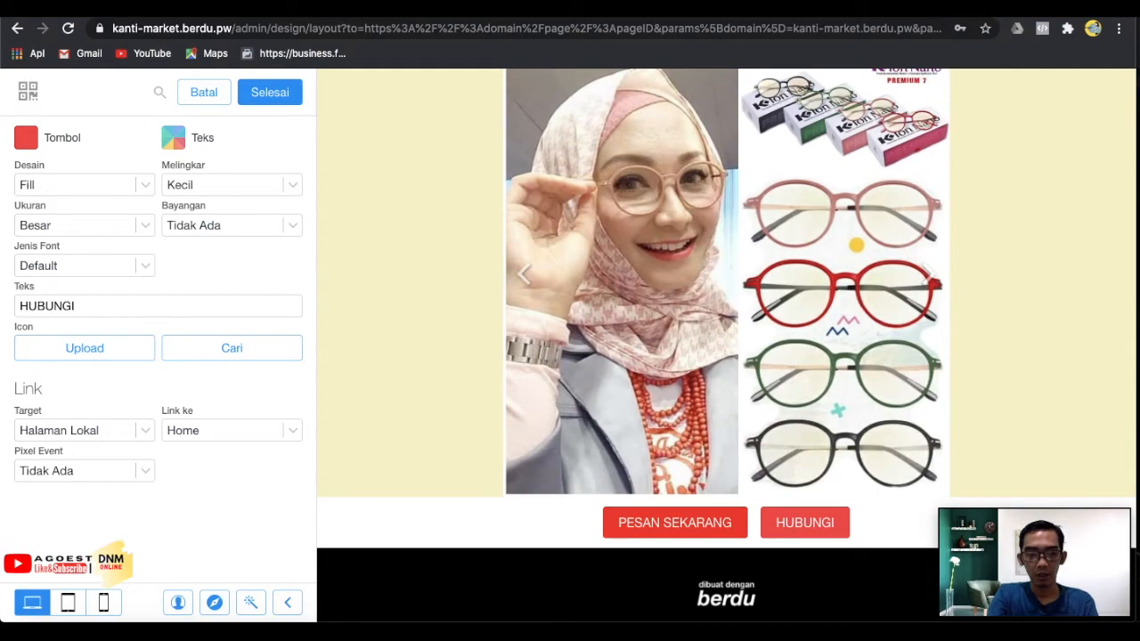
pyautogui.write(' WA')
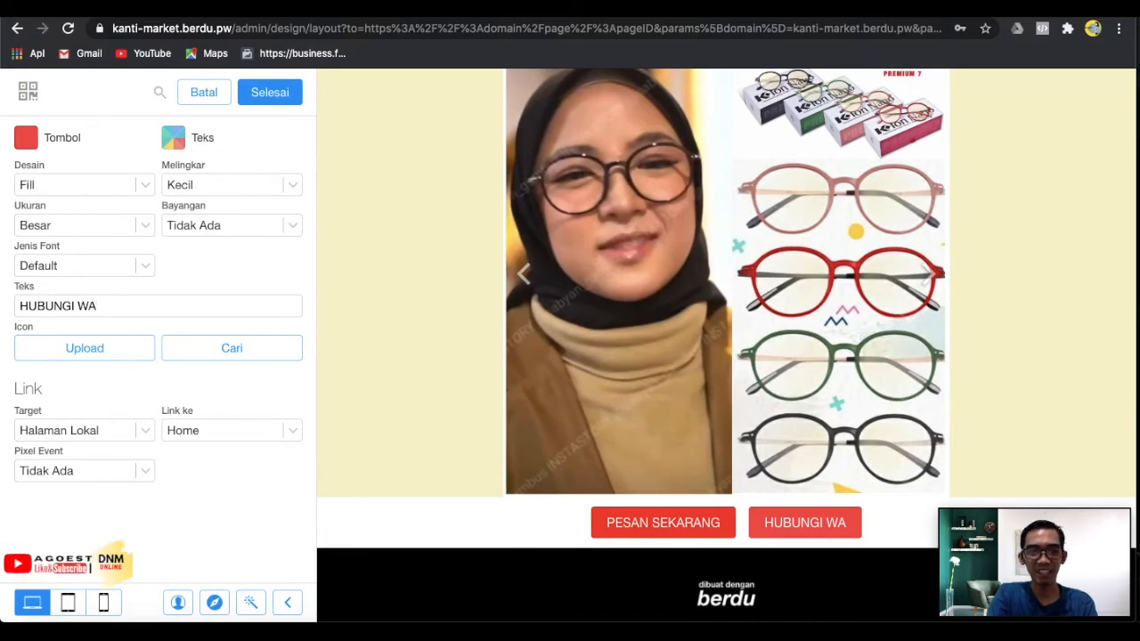
pyautogui.click(40, 272)
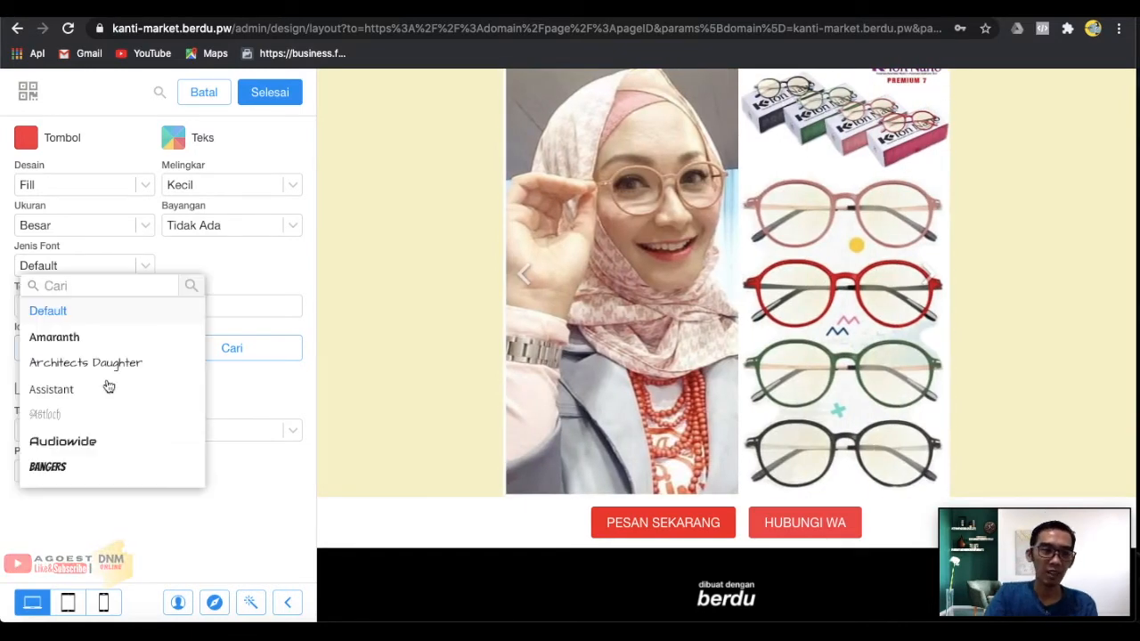
pyautogui.click(230, 394)
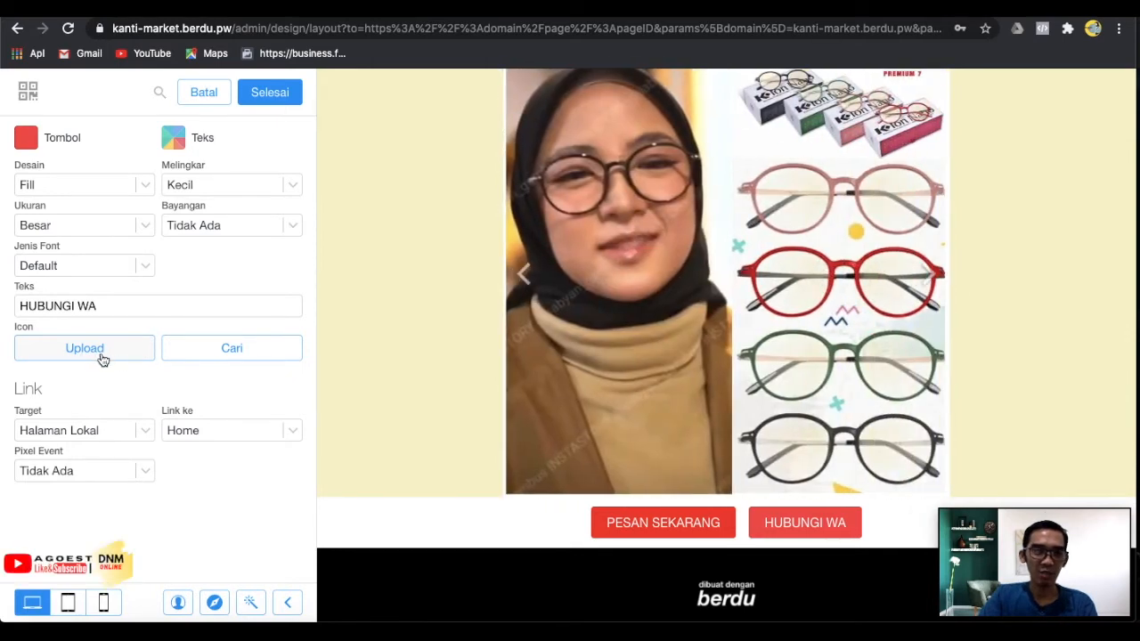
# Add a WhatsApp icon from the built-in icon library to the HUBUNGI WA button.
pyautogui.click(103, 357)
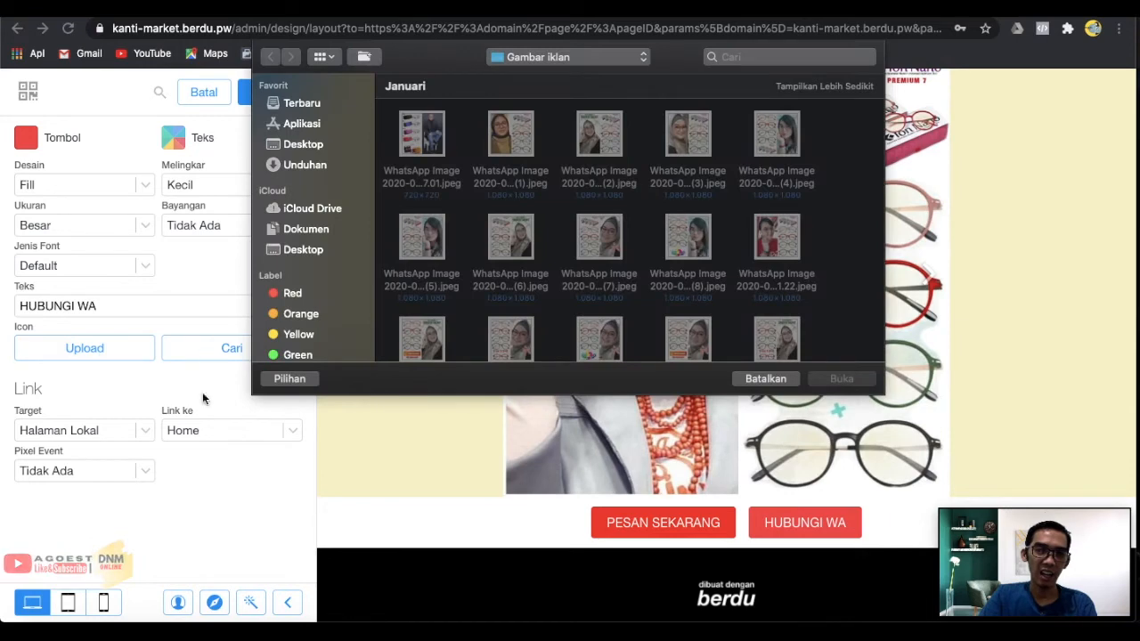
pyautogui.click(765, 379)
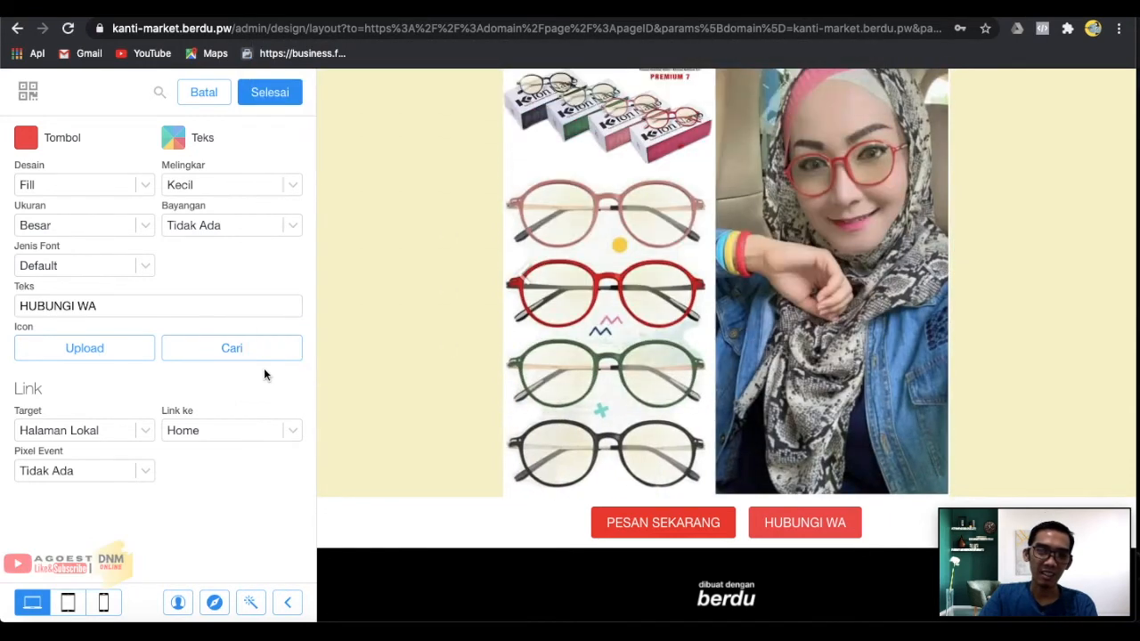
pyautogui.click(232, 348)
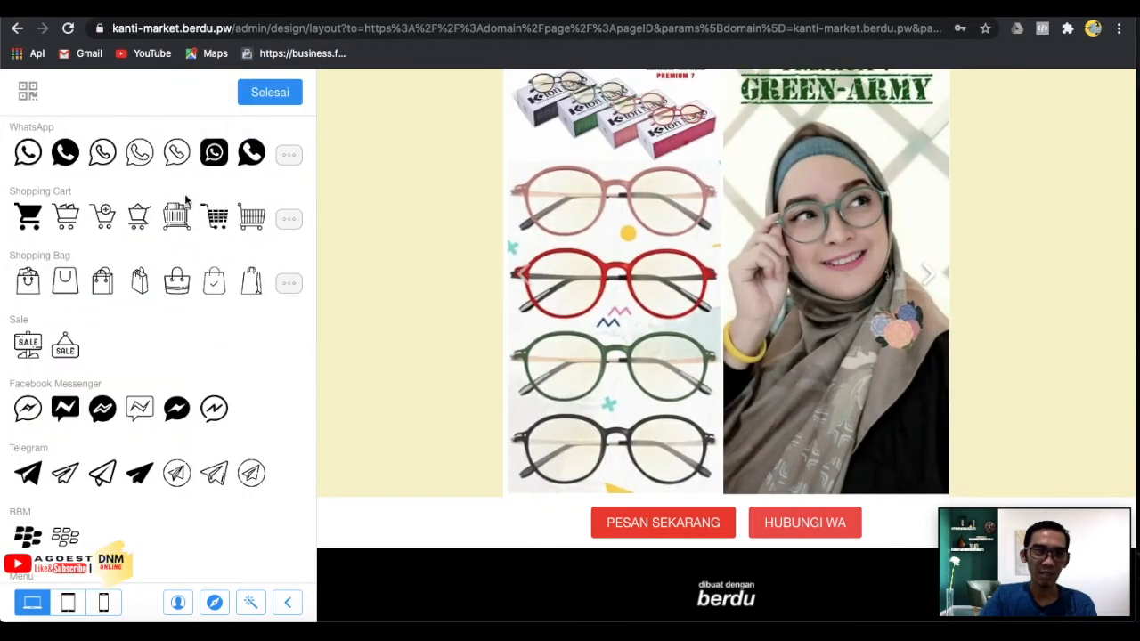
pyautogui.click(253, 154)
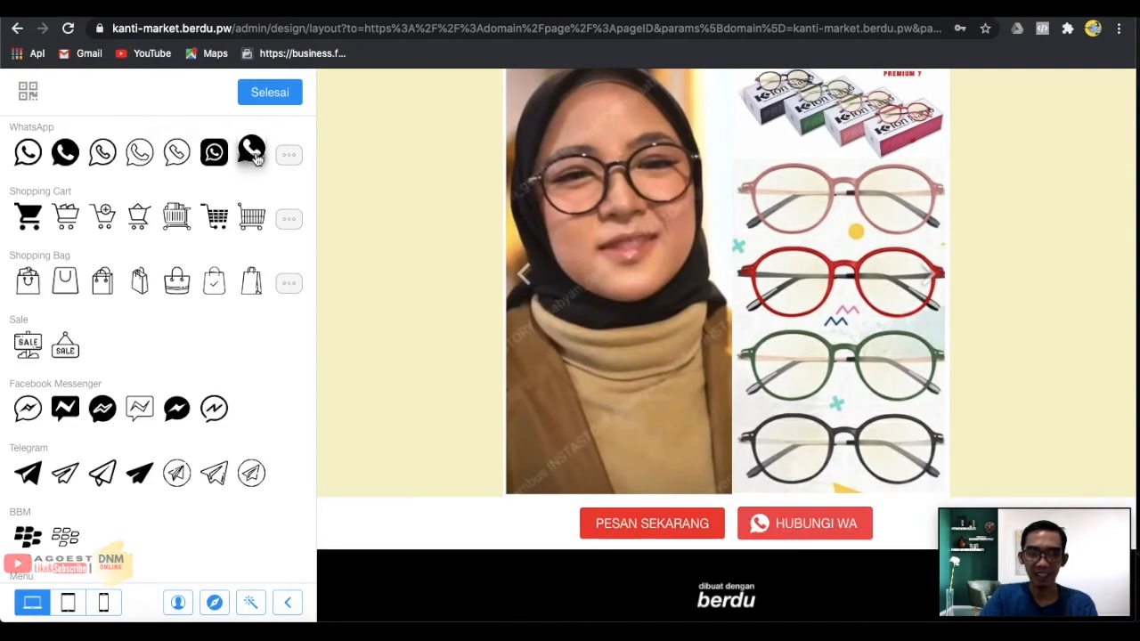
pyautogui.click(286, 98)
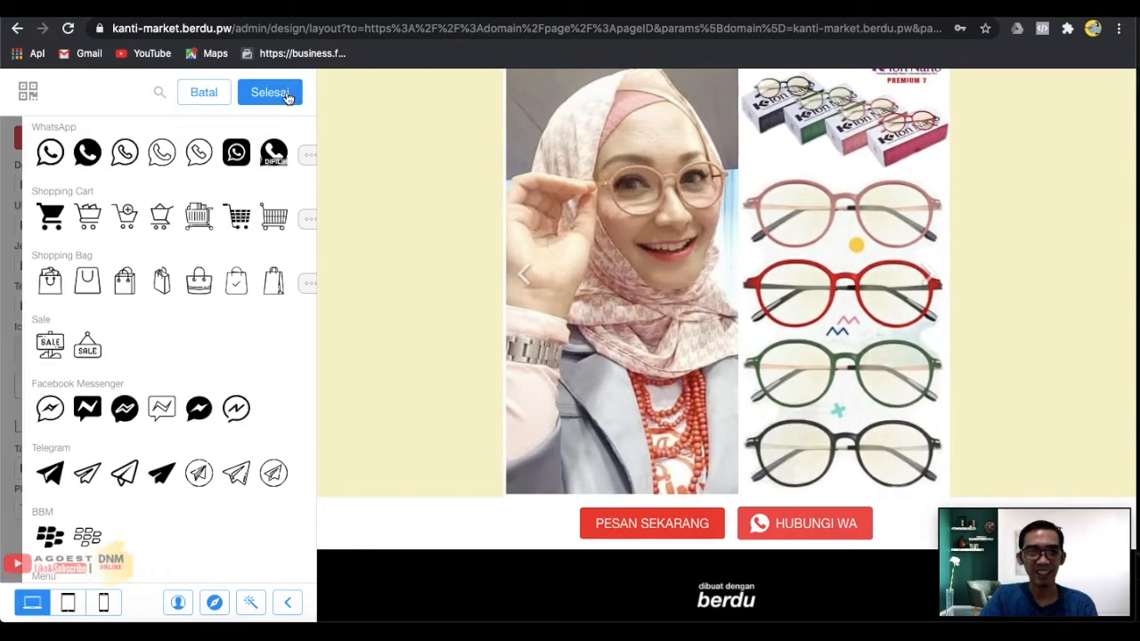
# Colour the HUBUNGI WA button green #66BB6A and return to the button list.
pyautogui.click(27, 147)
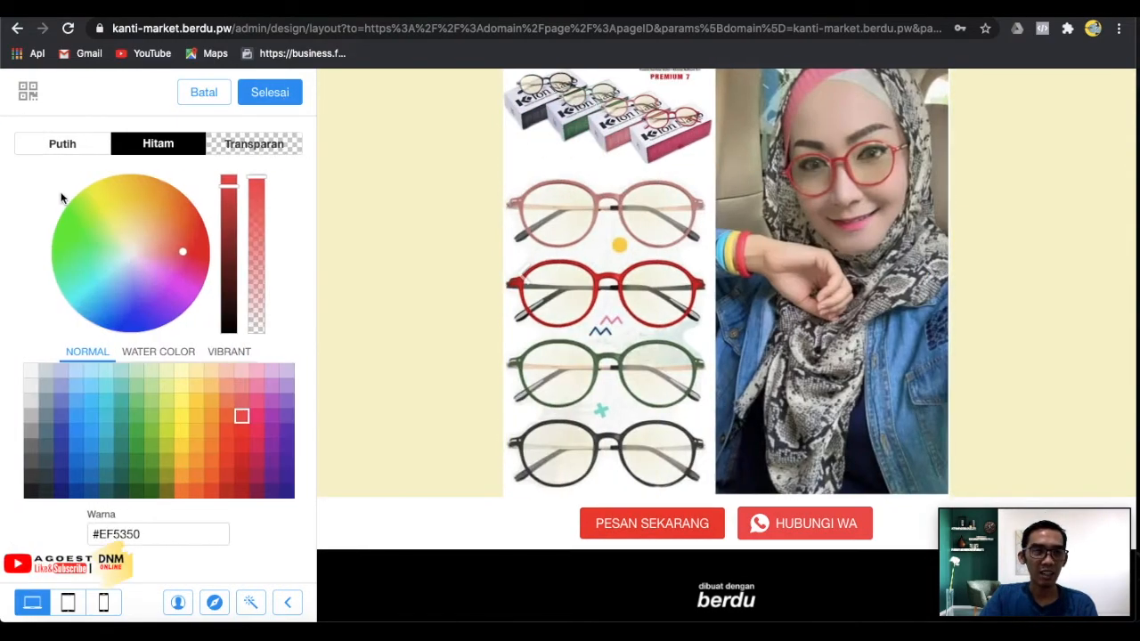
pyautogui.click(152, 405)
pyautogui.click(136, 400)
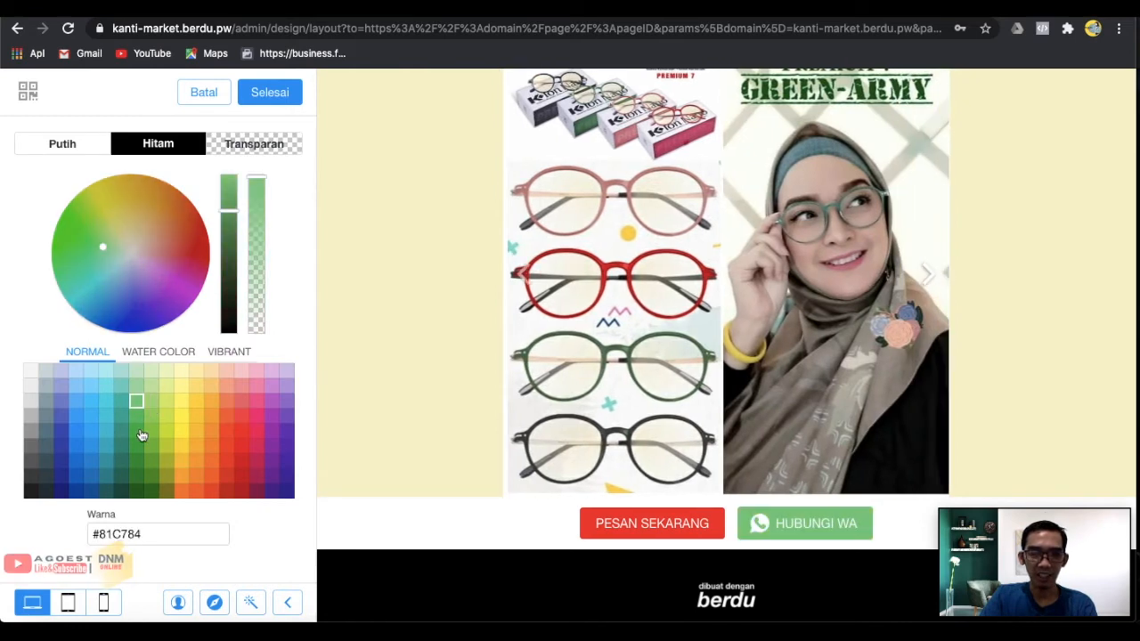
pyautogui.click(136, 431)
pyautogui.click(121, 478)
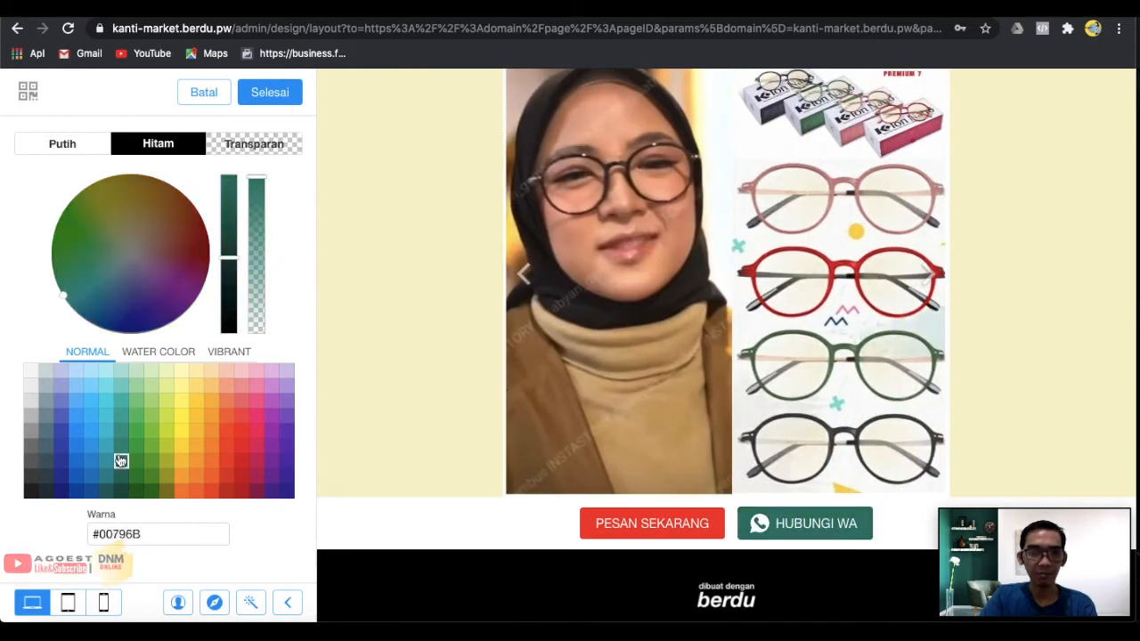
pyautogui.click(122, 461)
pyautogui.click(121, 418)
pyautogui.click(122, 403)
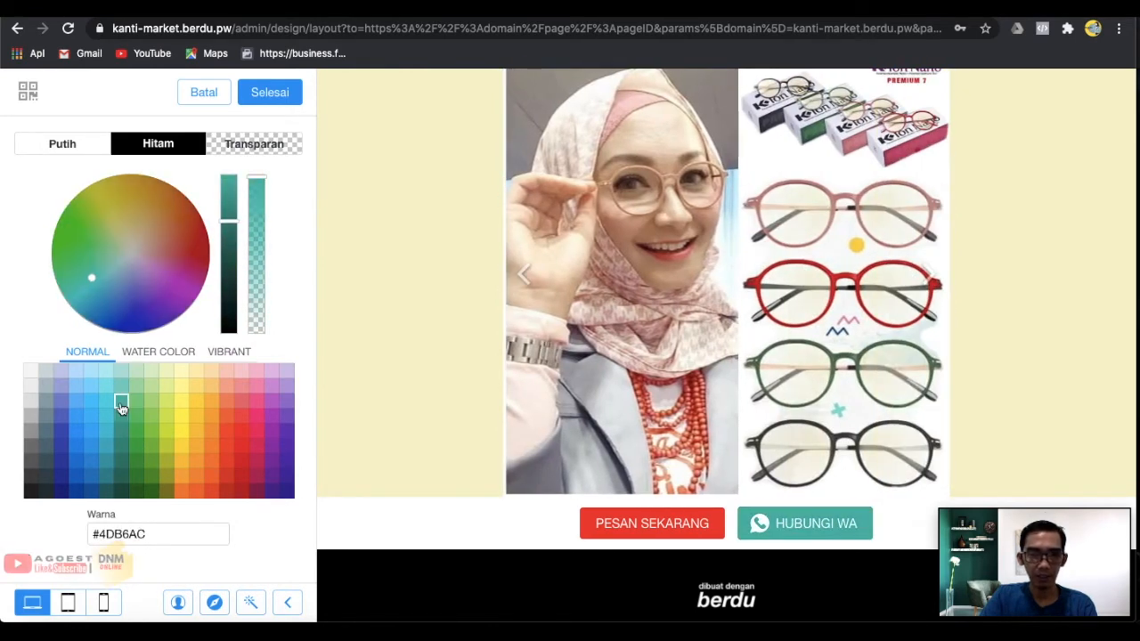
pyautogui.click(129, 478)
pyautogui.click(125, 493)
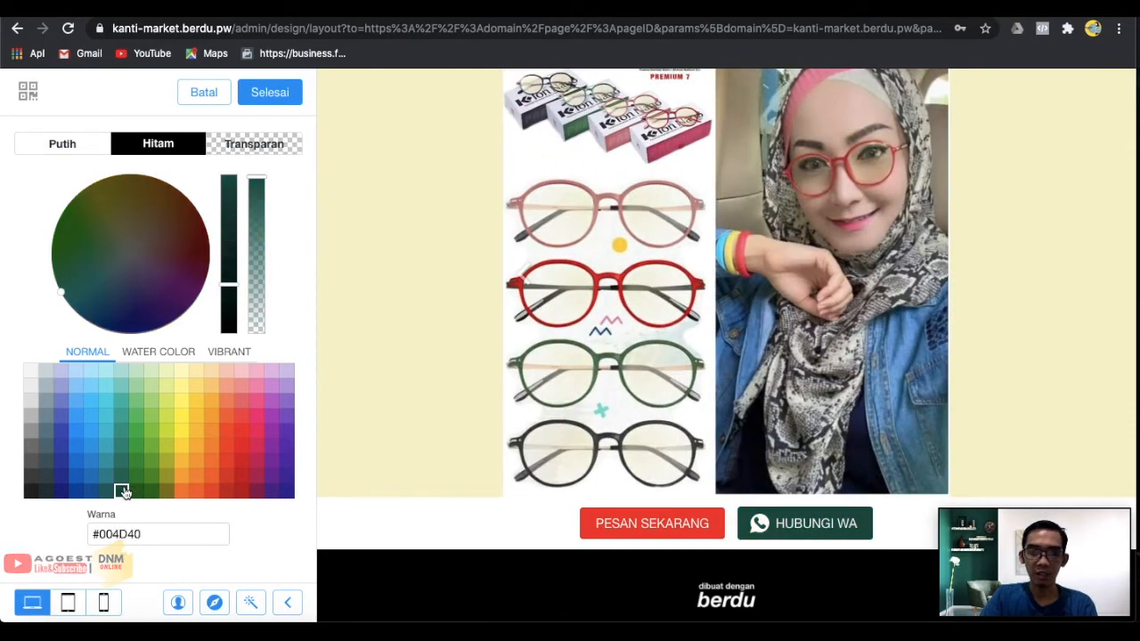
pyautogui.click(124, 402)
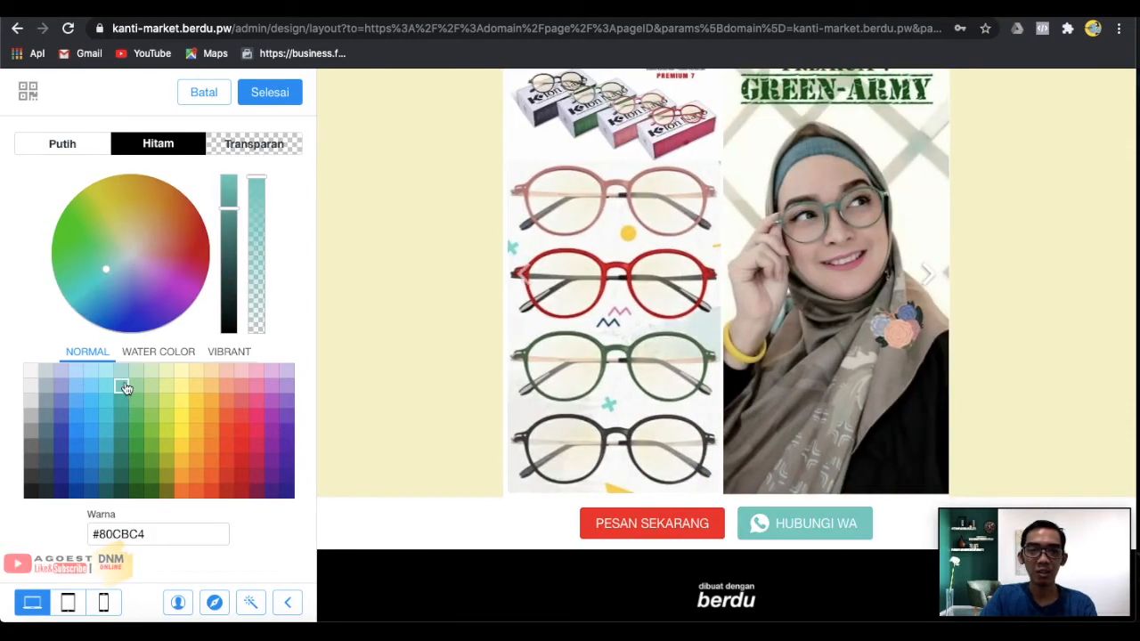
pyautogui.click(124, 385)
pyautogui.click(131, 415)
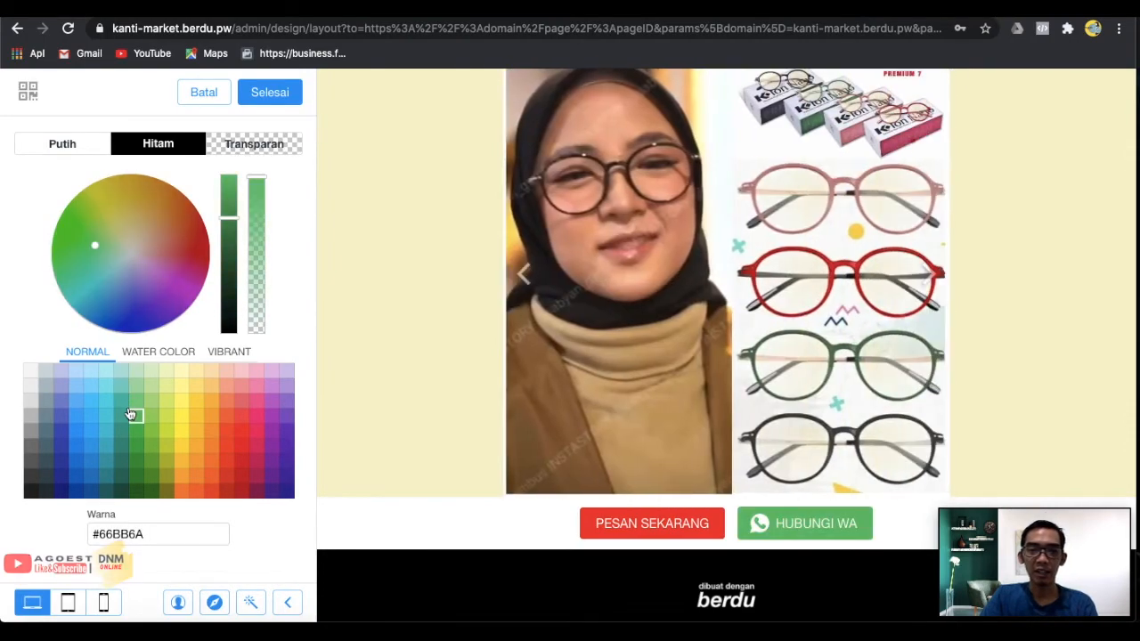
pyautogui.click(271, 103)
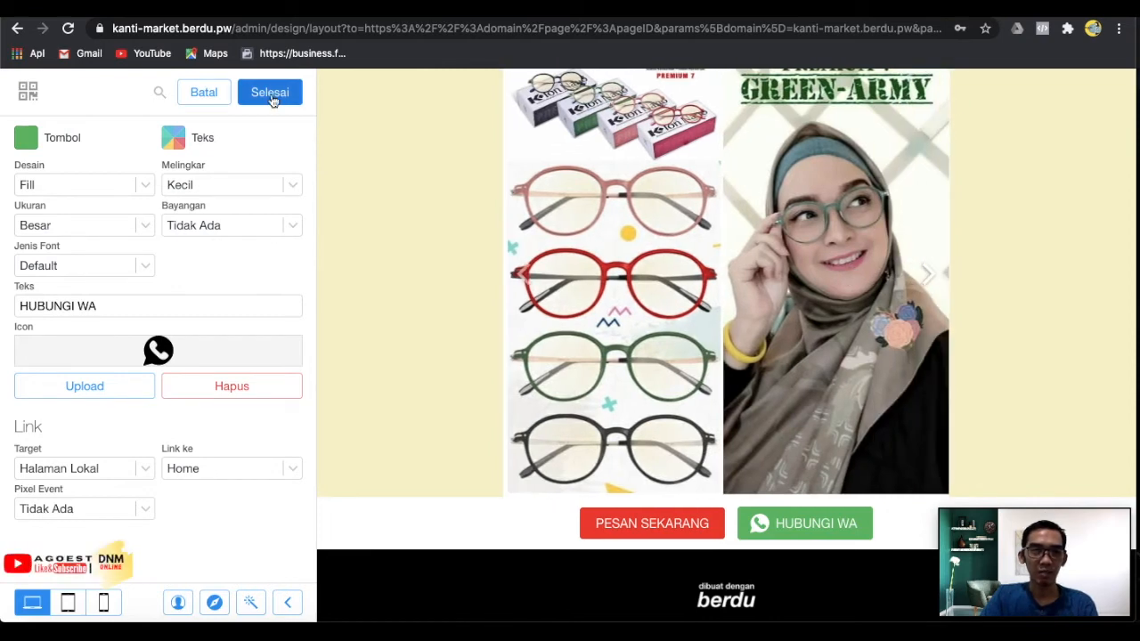
pyautogui.click(270, 94)
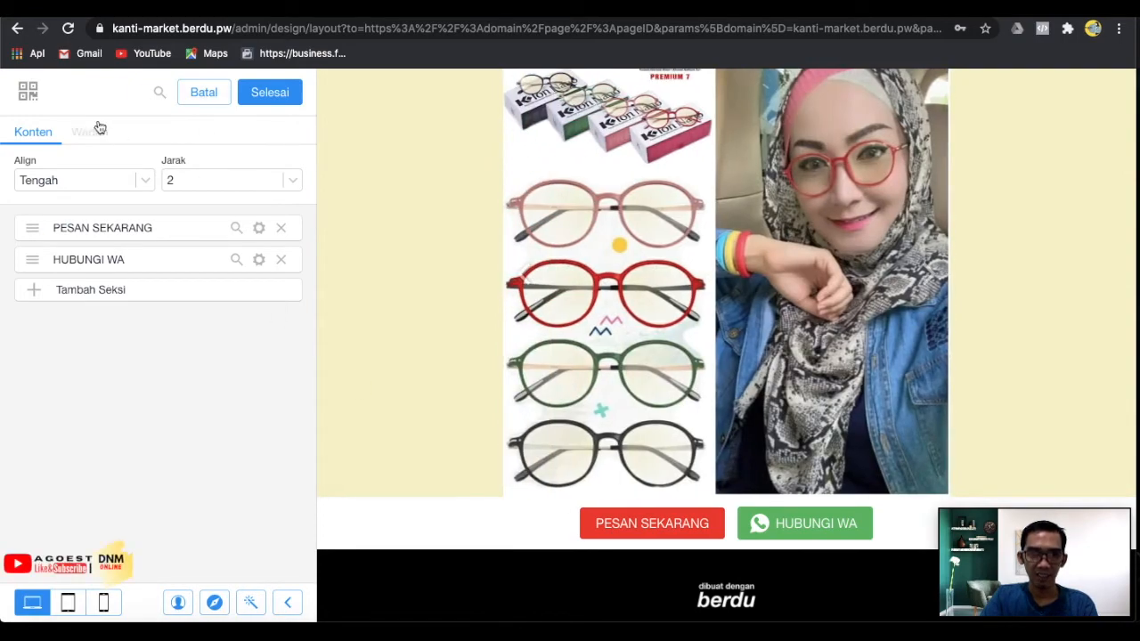
# Give the button strip a solid dark grey #212121 background and return to the sections list.
pyautogui.click(98, 130)
pyautogui.click(91, 181)
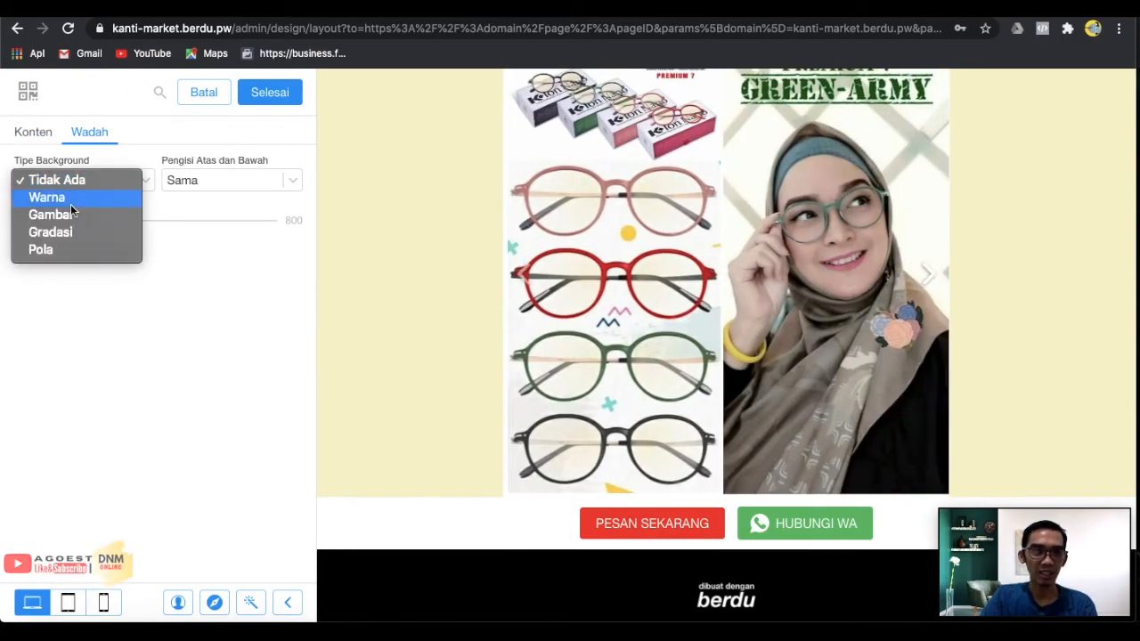
pyautogui.click(71, 203)
pyautogui.click(26, 255)
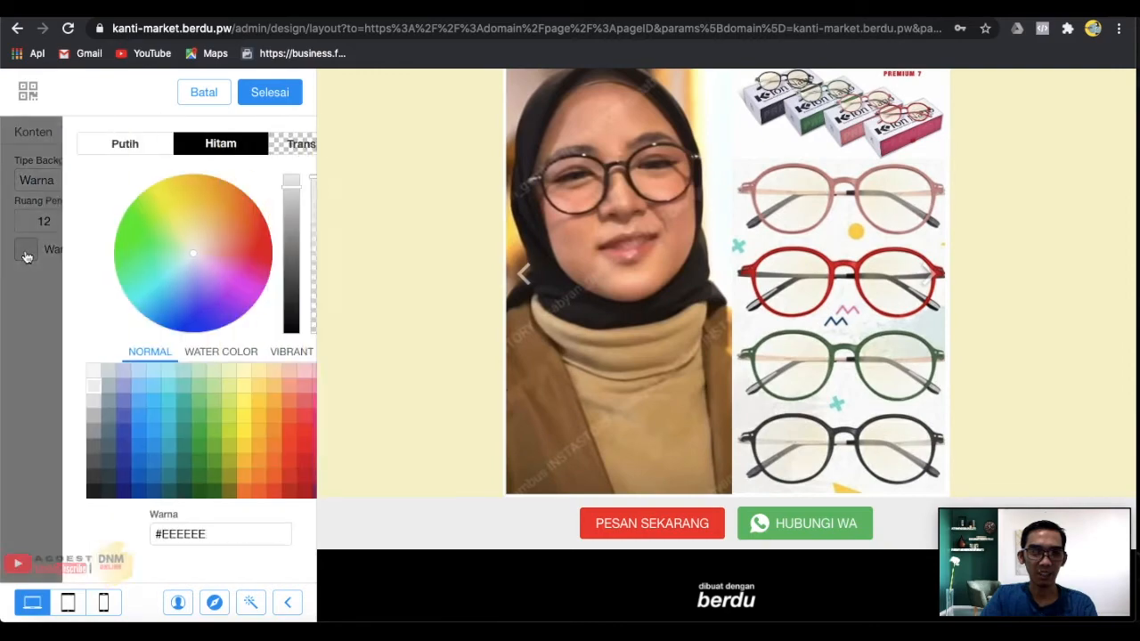
pyautogui.click(30, 492)
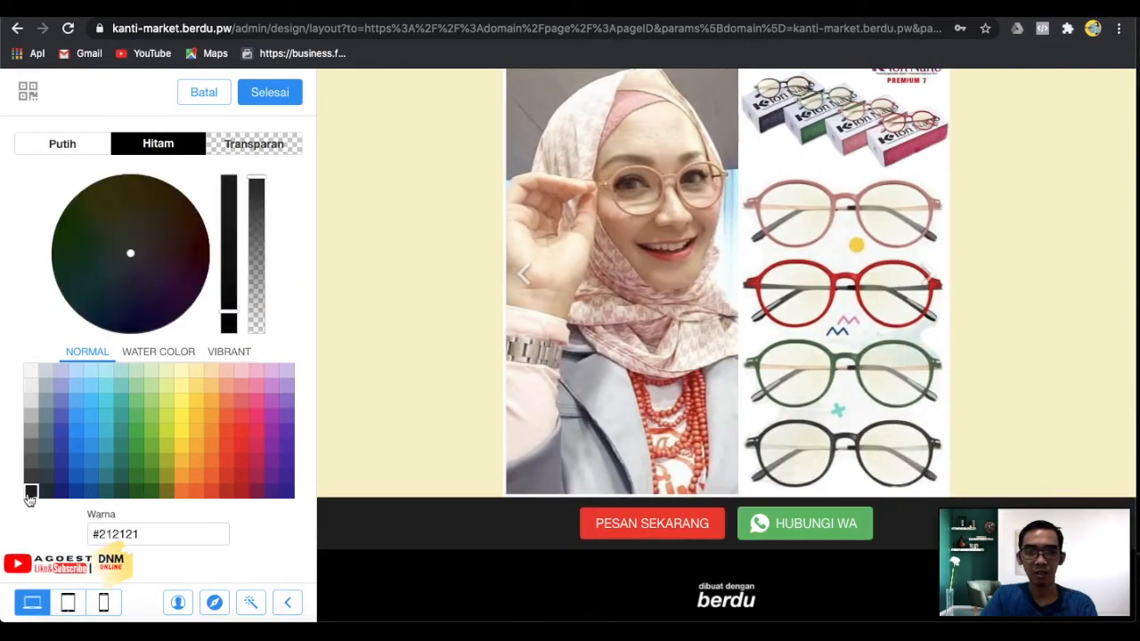
pyautogui.click(256, 93)
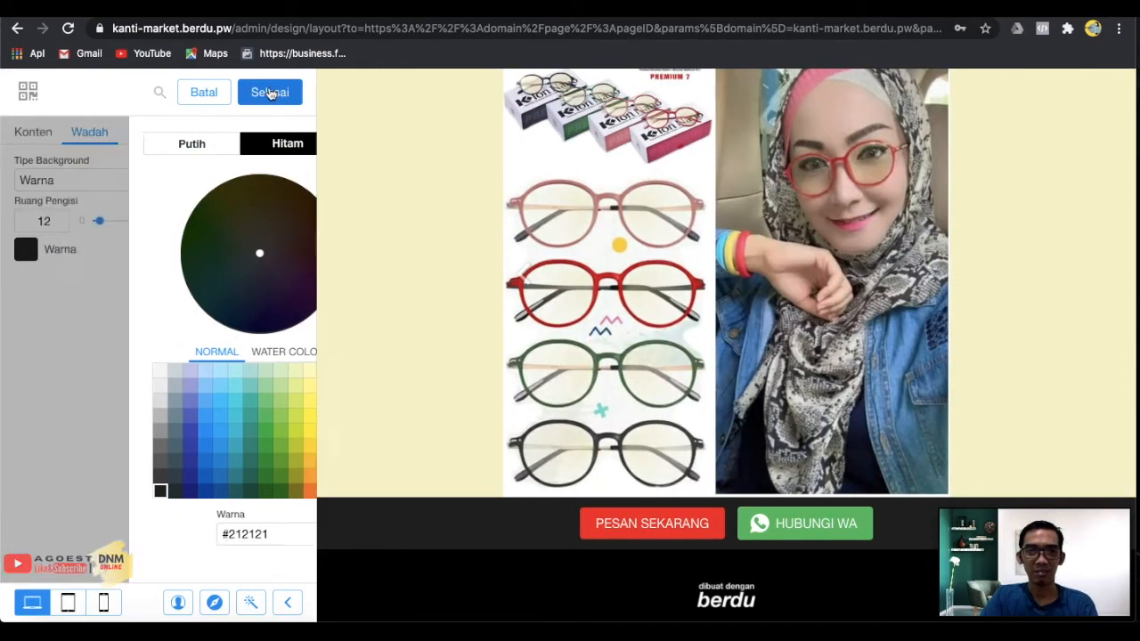
pyautogui.click(270, 93)
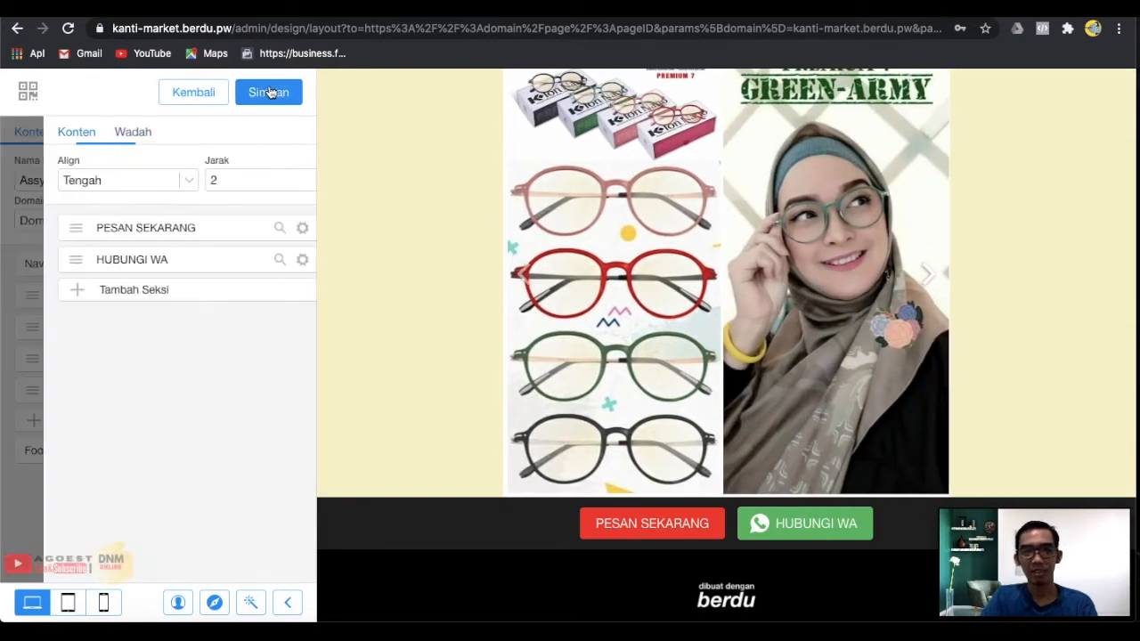
pyautogui.click(268, 93)
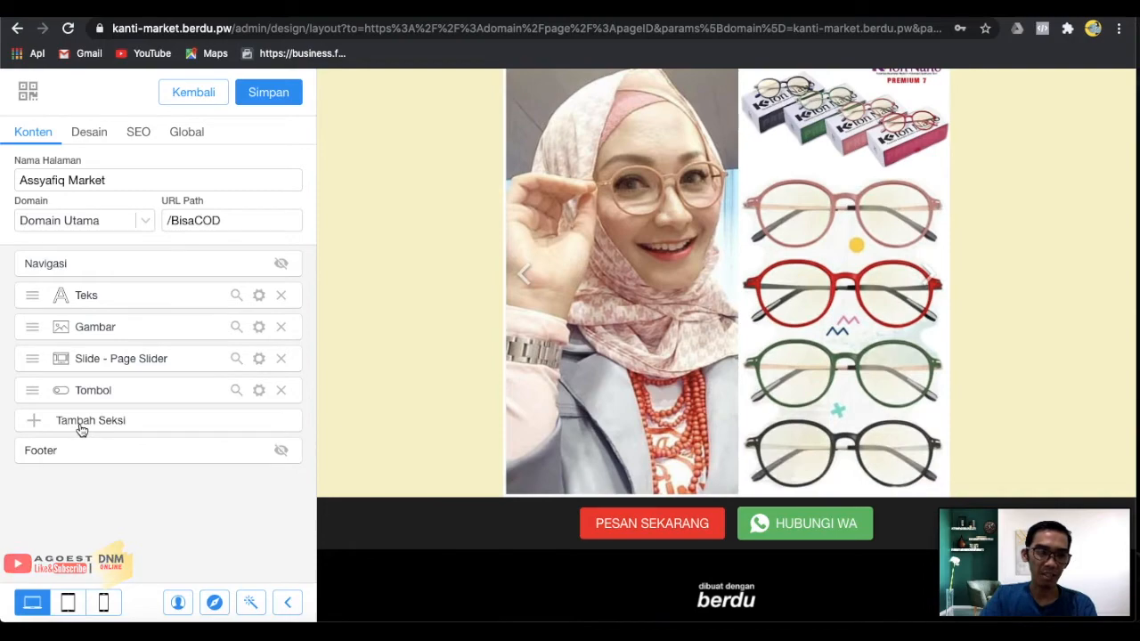
pyautogui.click(80, 424)
pyautogui.scroll(-6, 192, 494)
pyautogui.scroll(-3, 194, 495)
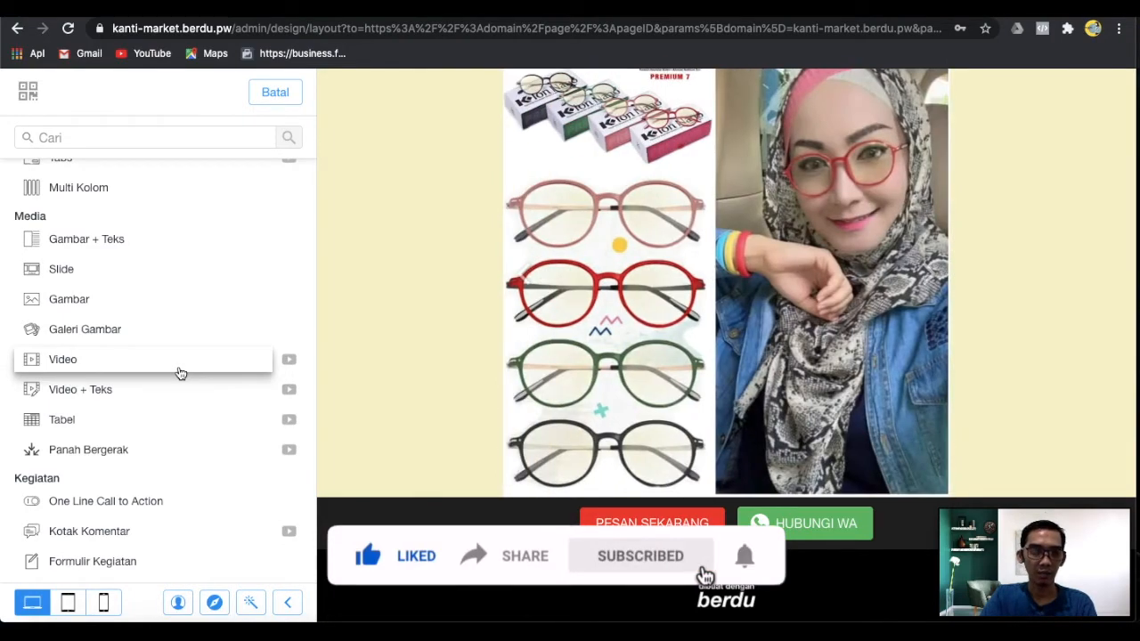
pyautogui.scroll(-3, 213, 466)
pyautogui.scroll(5, 213, 466)
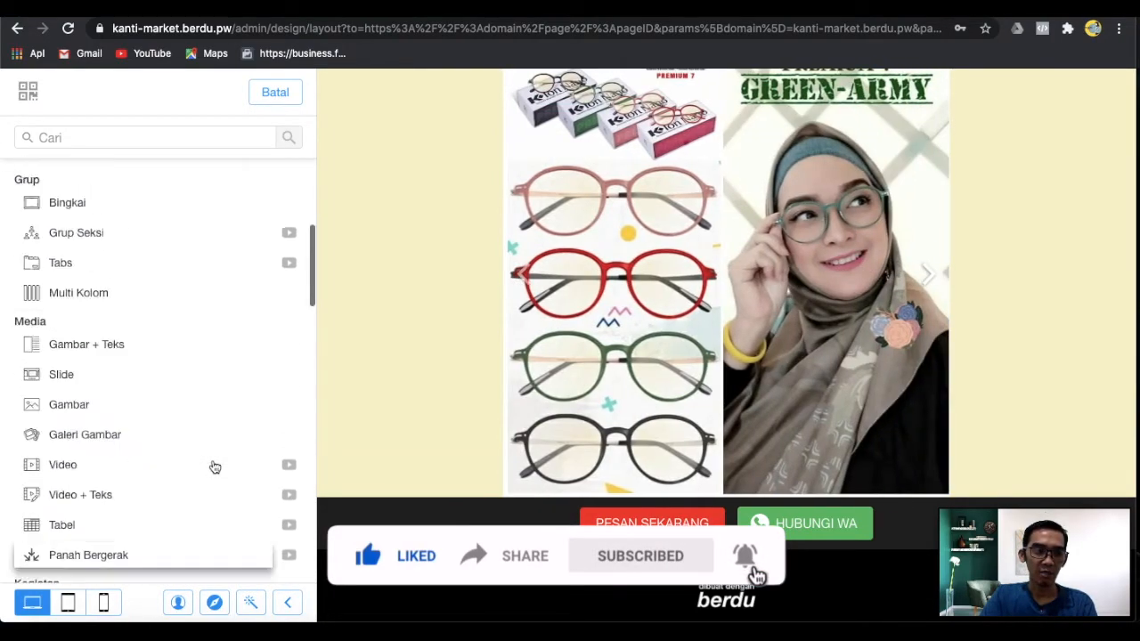
pyautogui.scroll(4, 213, 466)
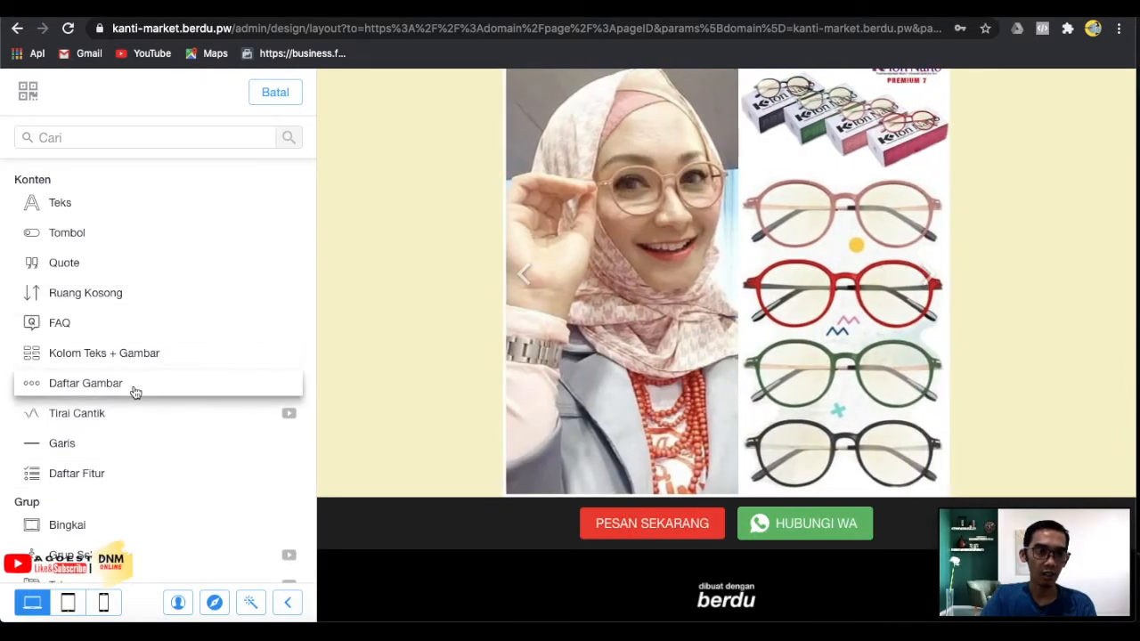
pyautogui.click(134, 391)
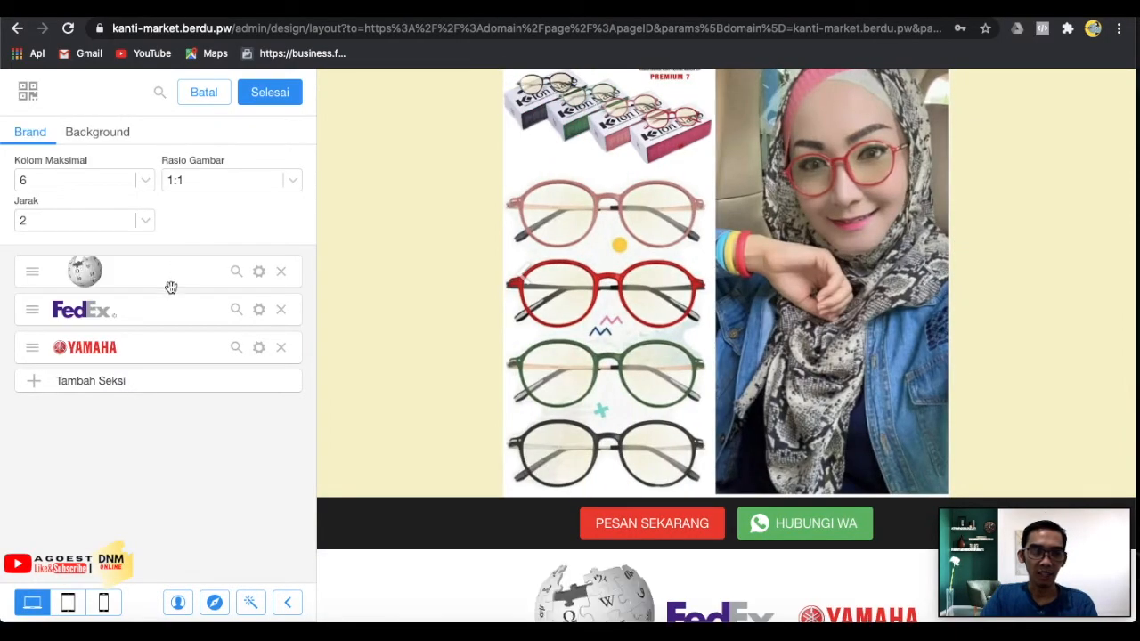
pyautogui.scroll(-2, 523, 489)
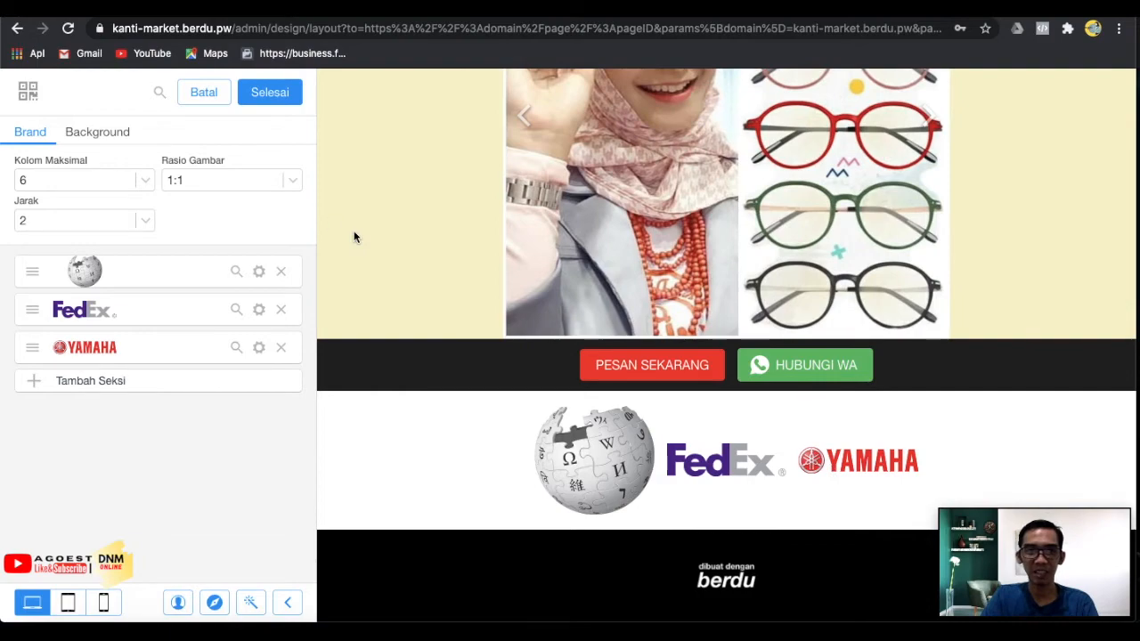
pyautogui.click(207, 92)
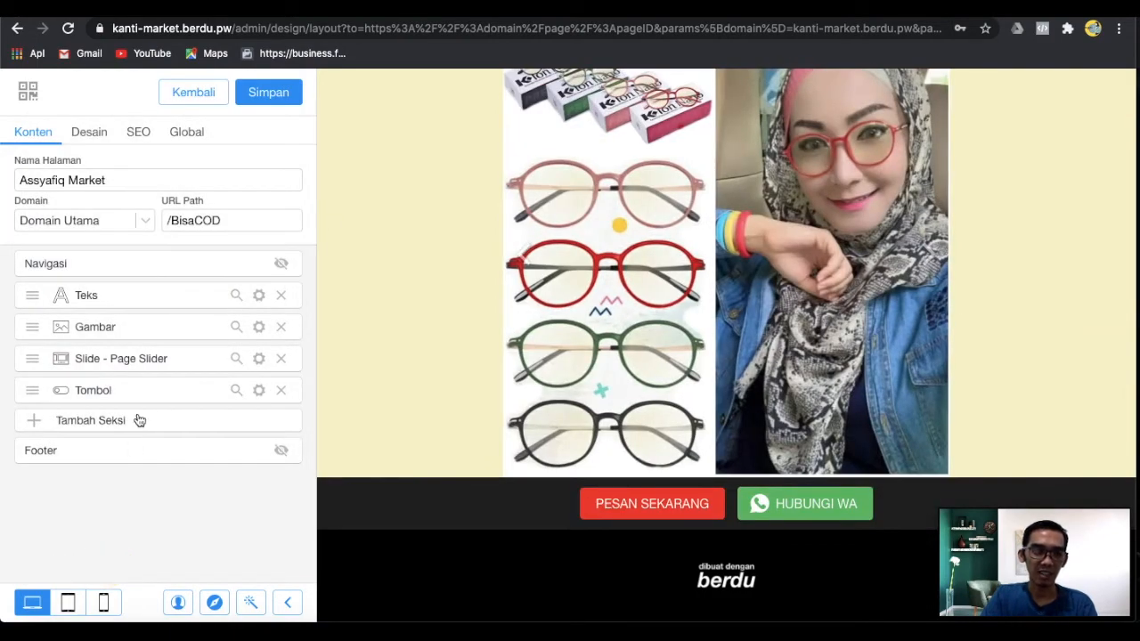
# Add a Teks section below the buttons reading 'JANGAN LEWATKAN KESEMPATAN INI'.
pyautogui.click(139, 421)
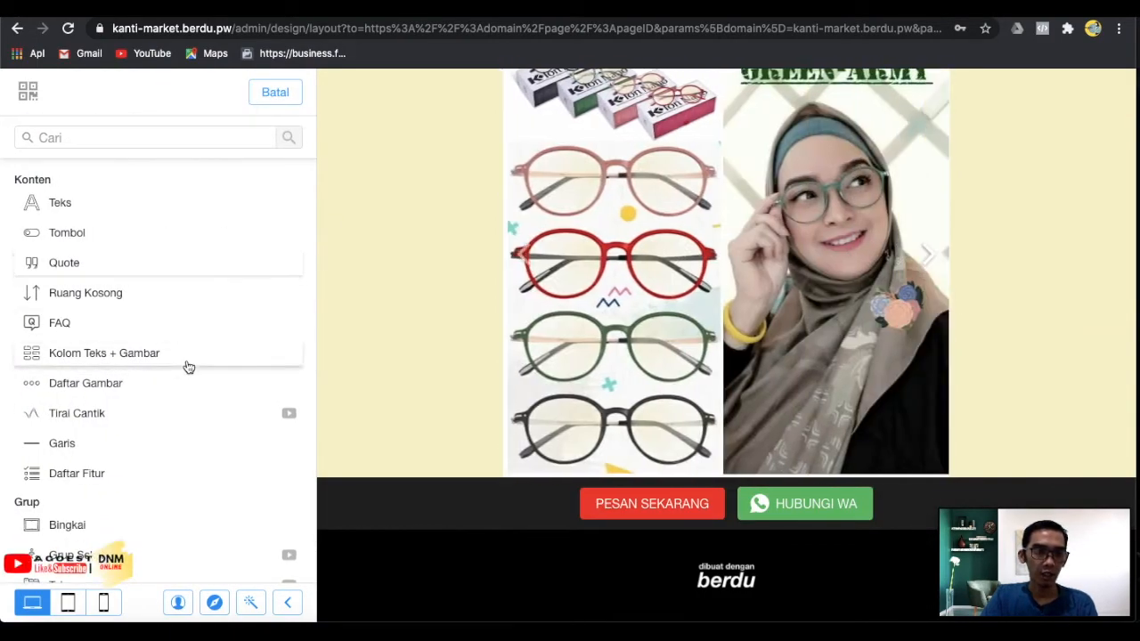
pyautogui.scroll(-1, 187, 366)
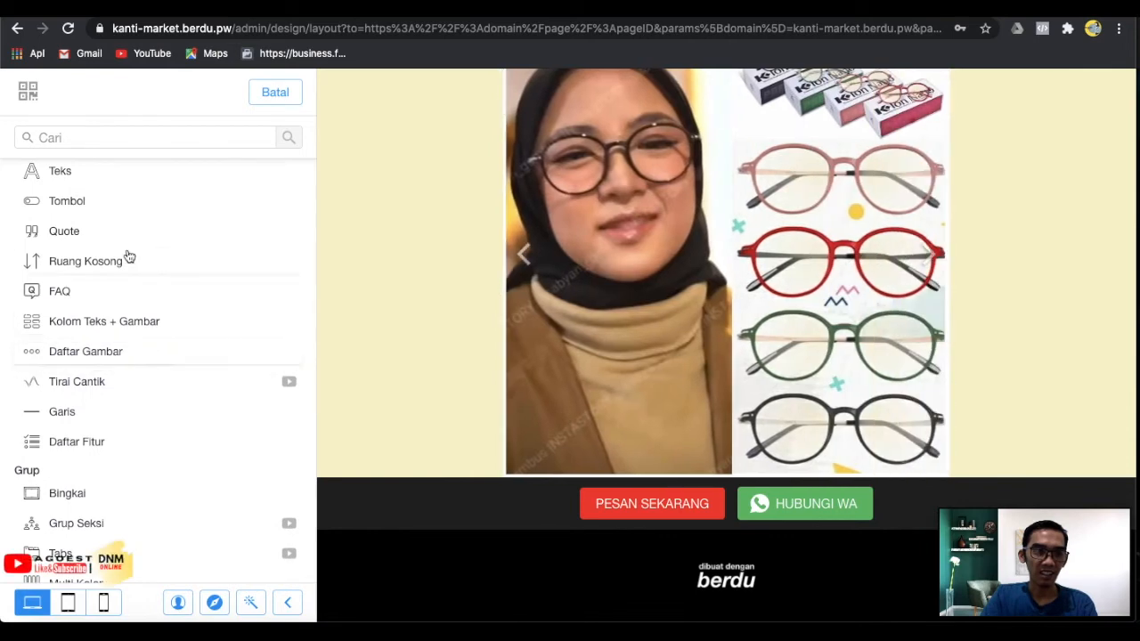
pyautogui.scroll(1, 131, 339)
pyautogui.scroll(1, 133, 330)
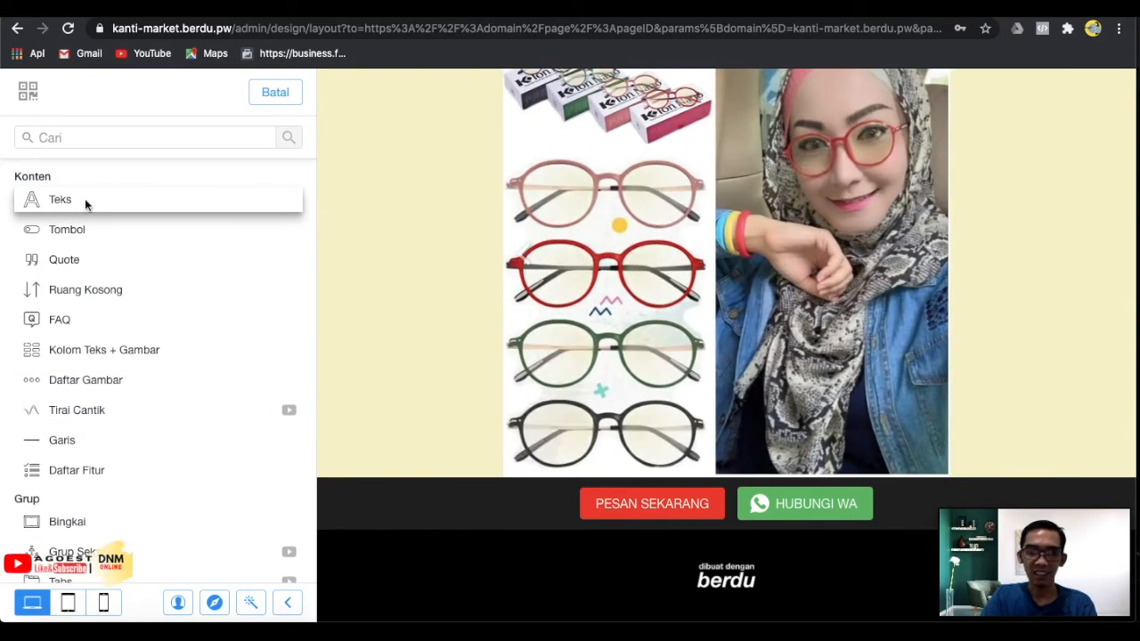
pyautogui.click(86, 205)
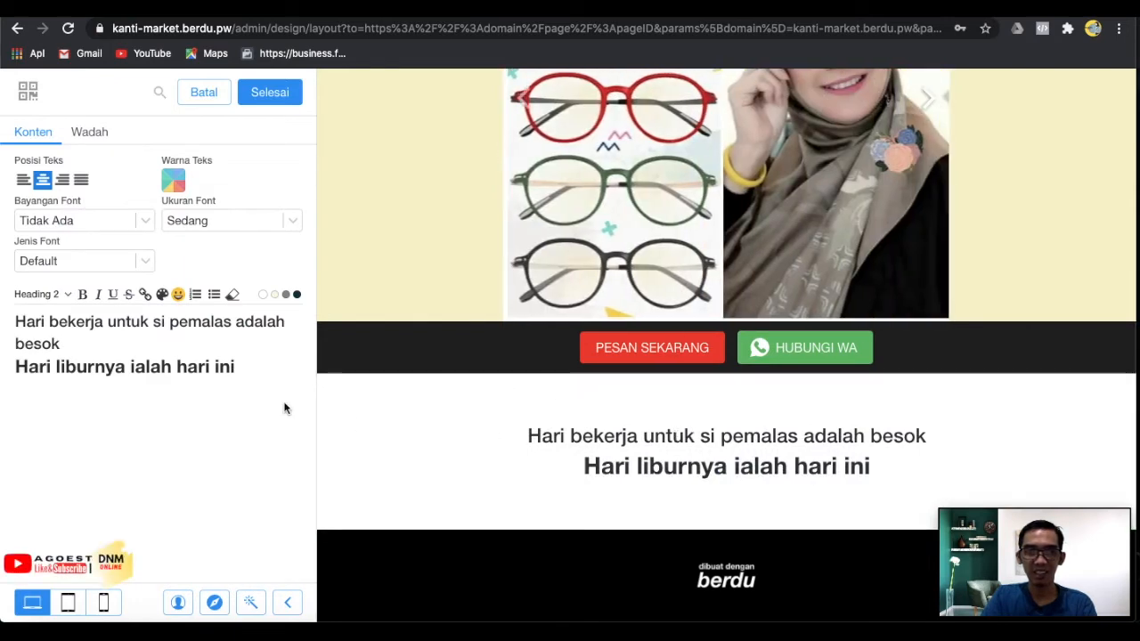
pyautogui.moveTo(249, 366); pyautogui.dragTo(7, 333)
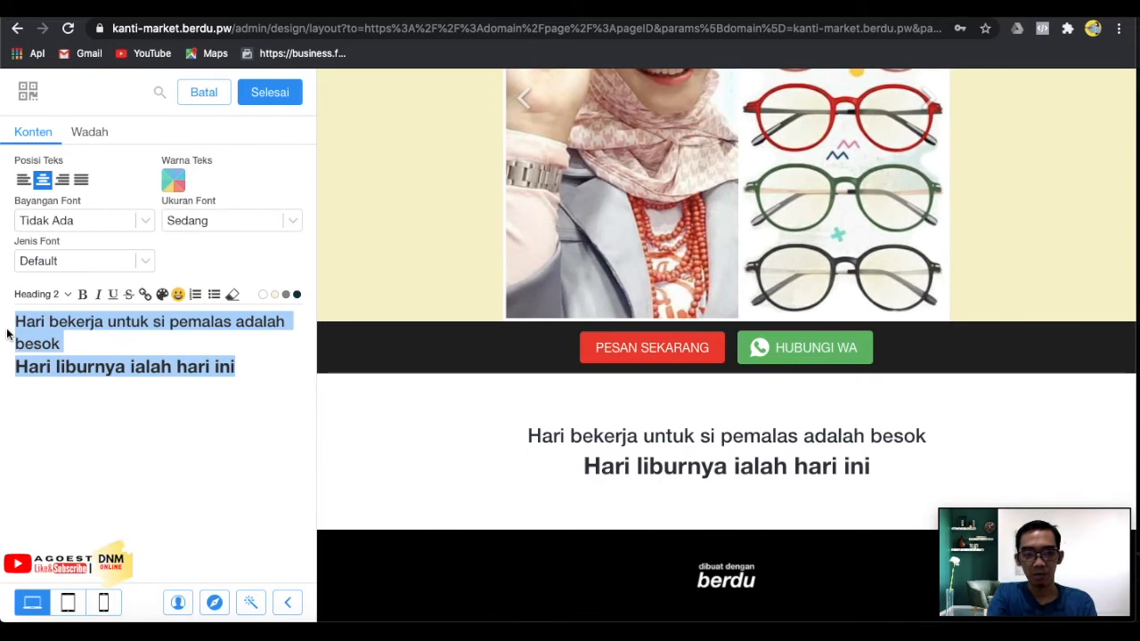
pyautogui.write('JANGAN LEWAT')
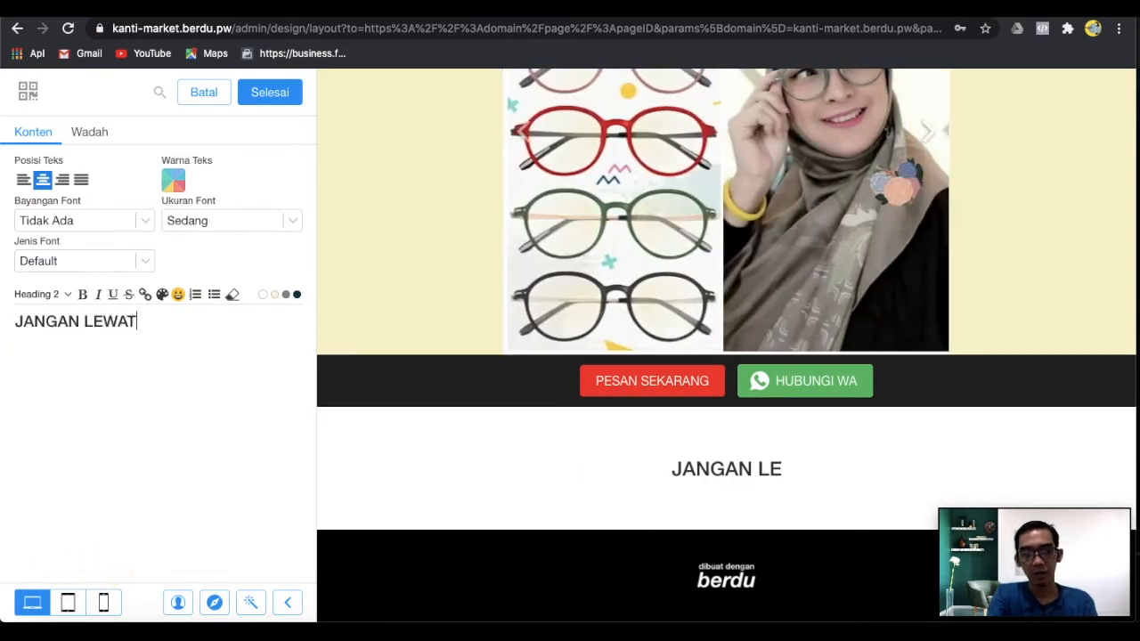
pyautogui.write('KAN KESEMPATAN INI')
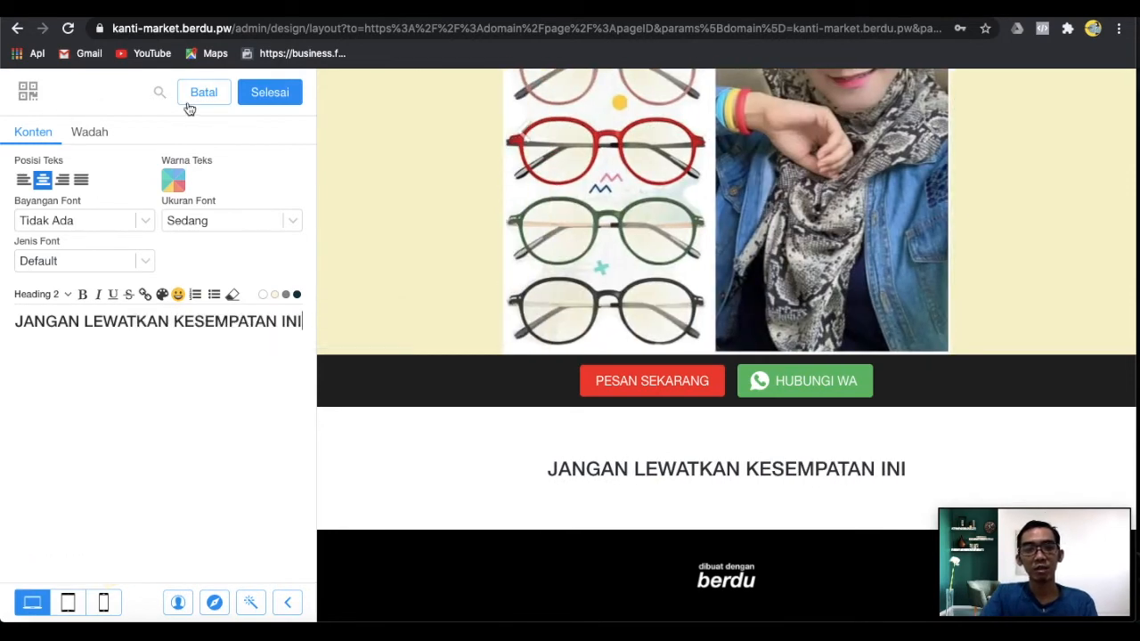
# Set the headline font to Audiowide and finish the text section.
pyautogui.click(71, 258)
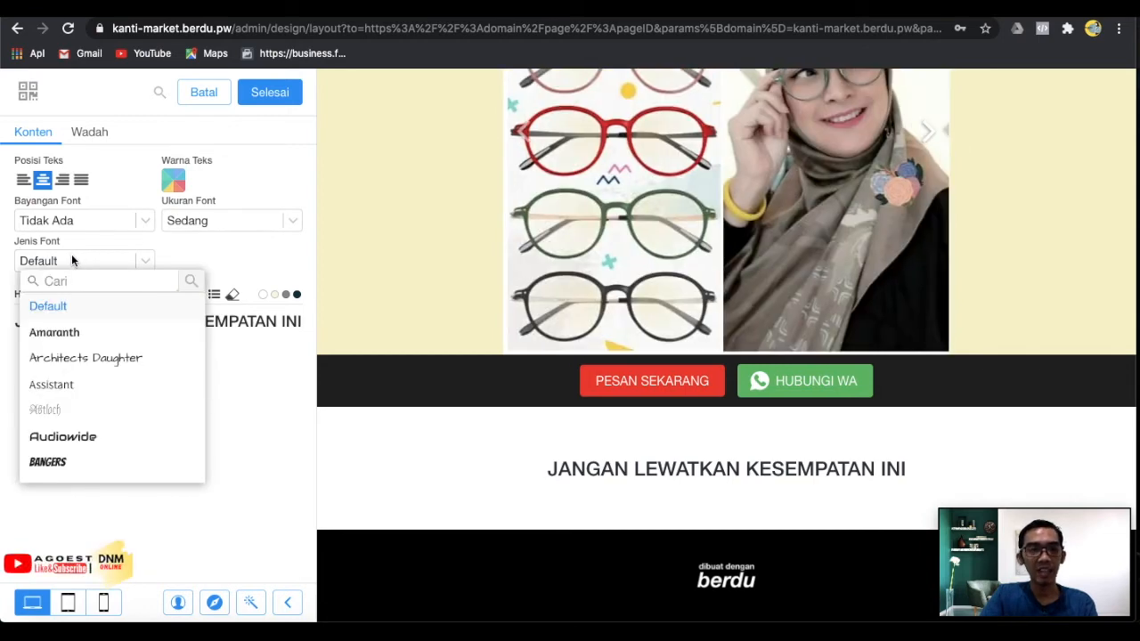
pyautogui.click(84, 436)
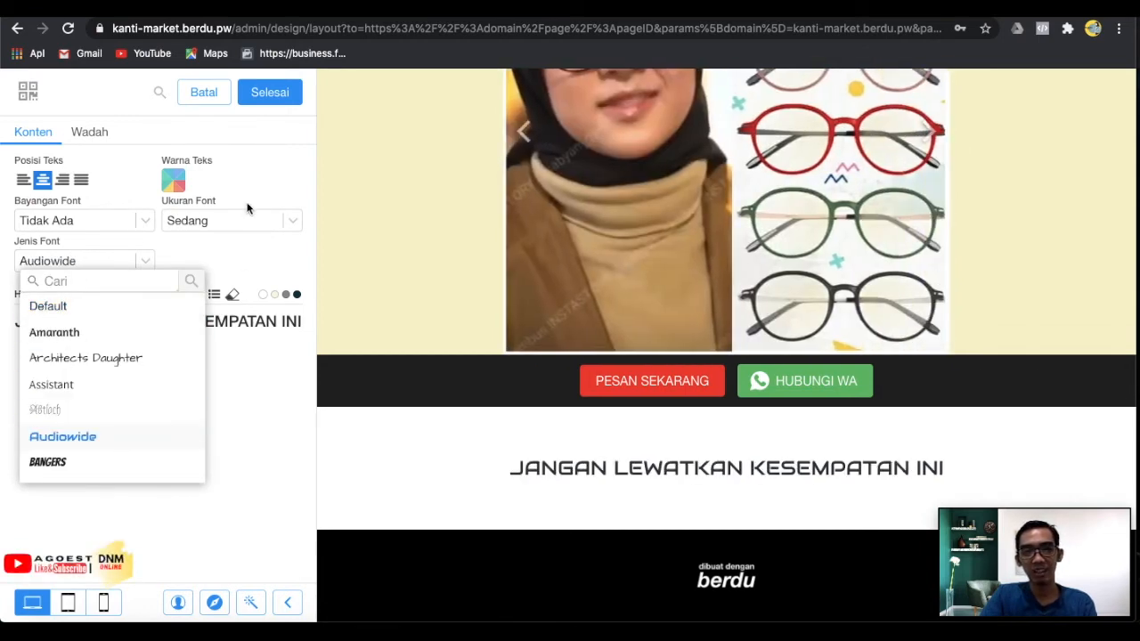
pyautogui.click(263, 96)
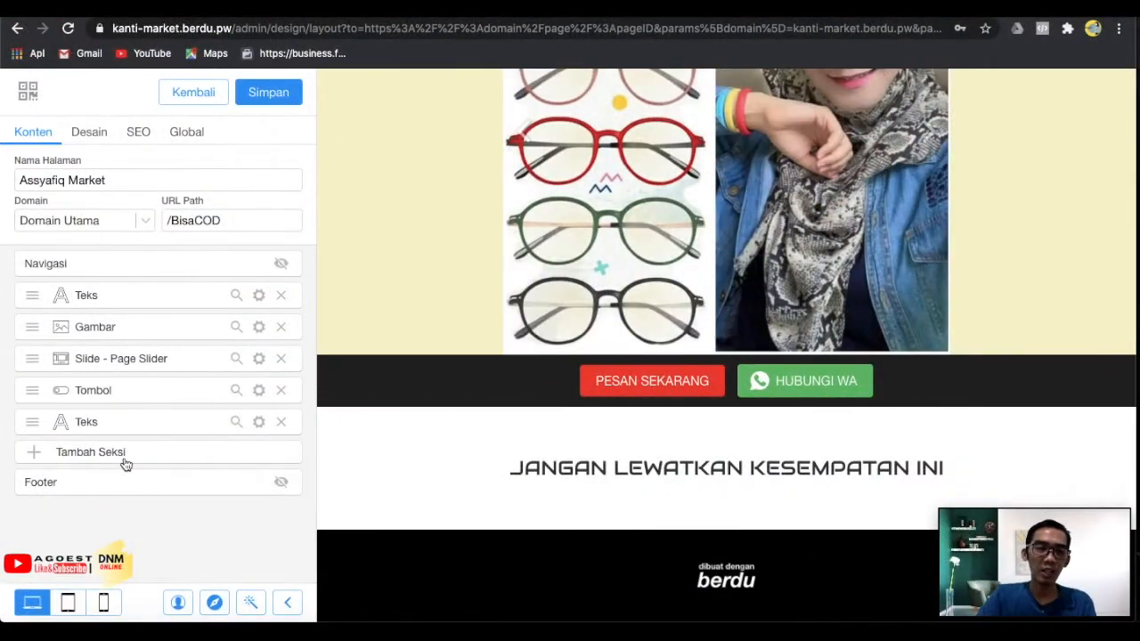
# Add a Gambar + Teks section from the Media category below the headline.
pyautogui.click(126, 461)
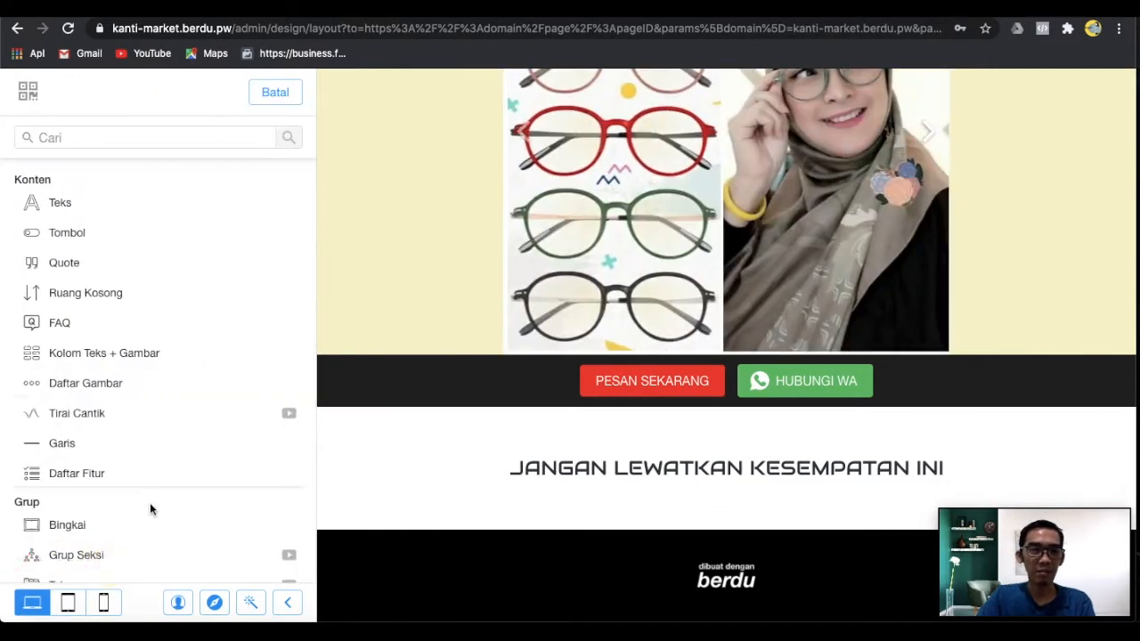
pyautogui.scroll(-1, 149, 504)
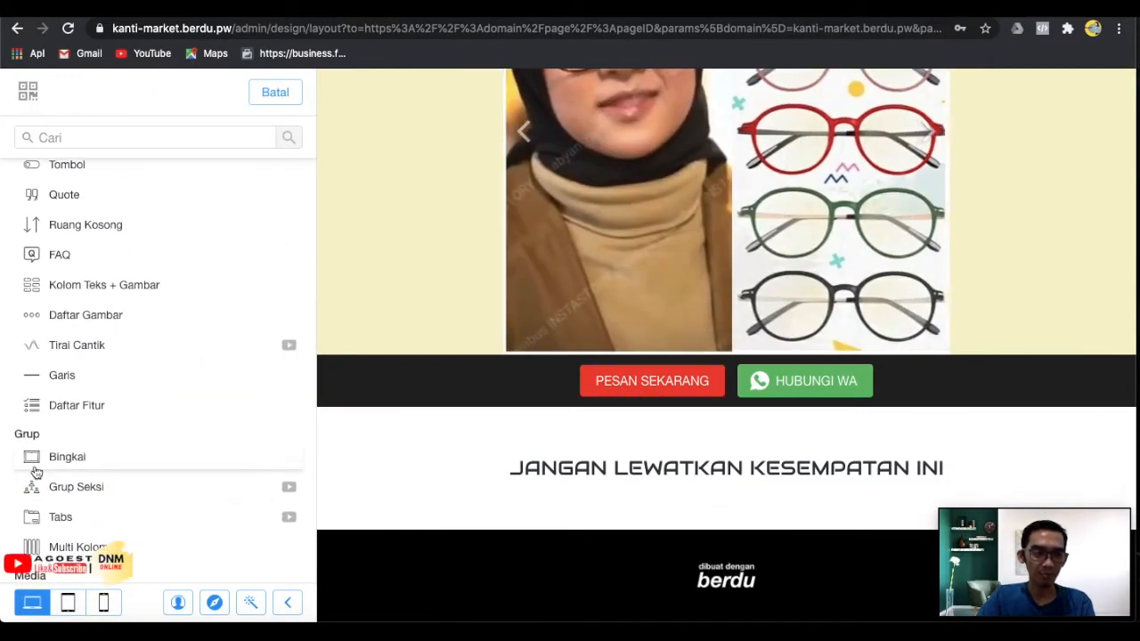
pyautogui.scroll(-2, 183, 557)
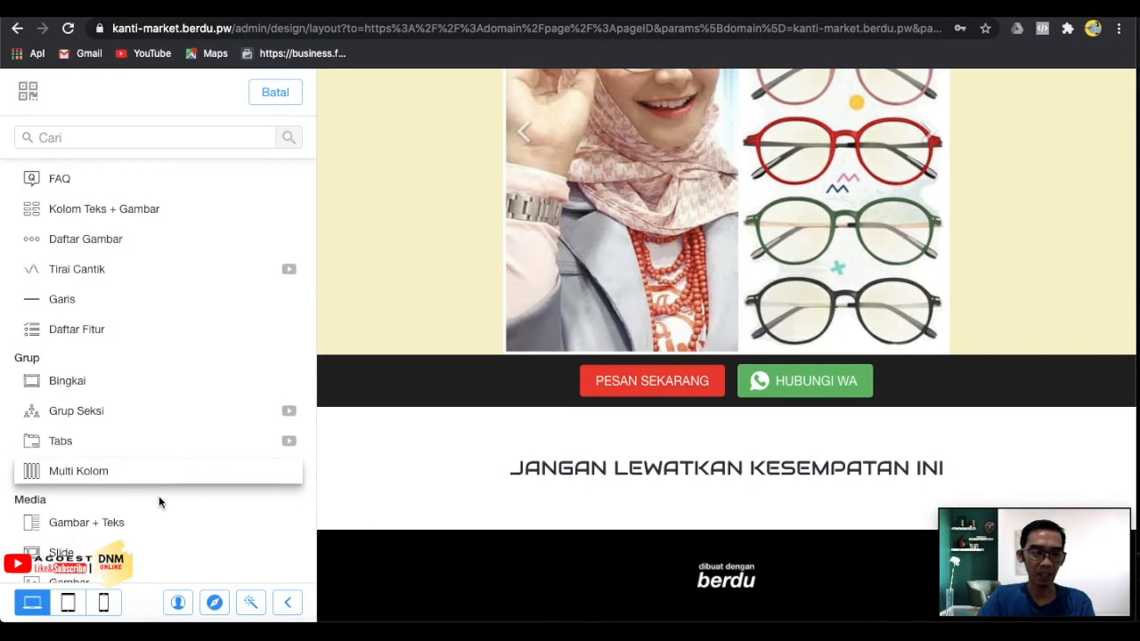
pyautogui.scroll(-3, 159, 503)
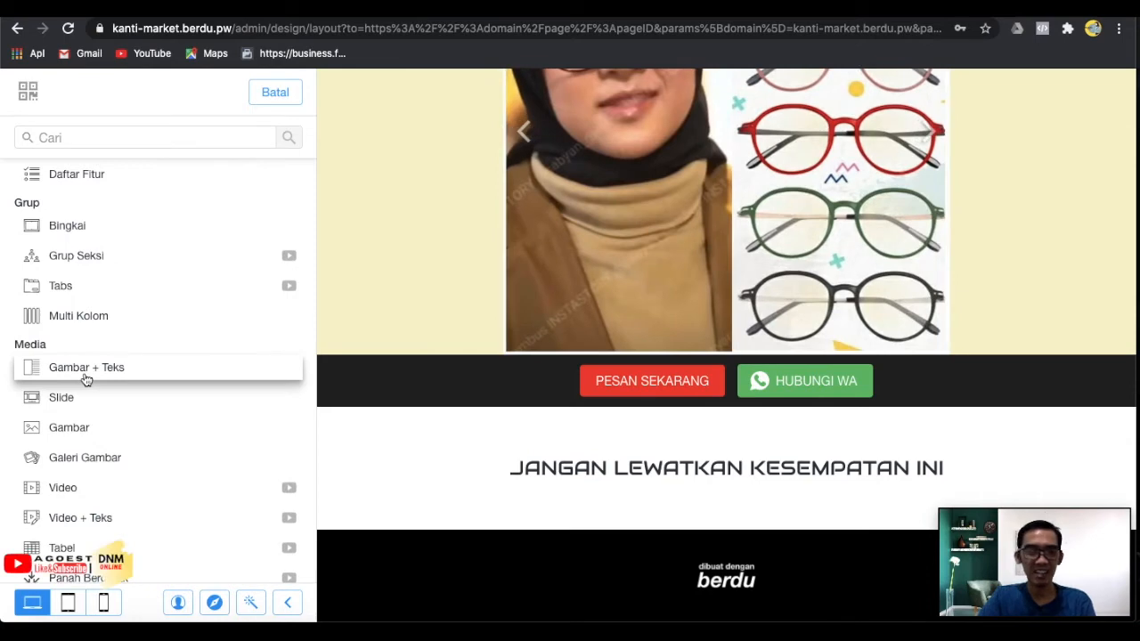
pyautogui.click(87, 378)
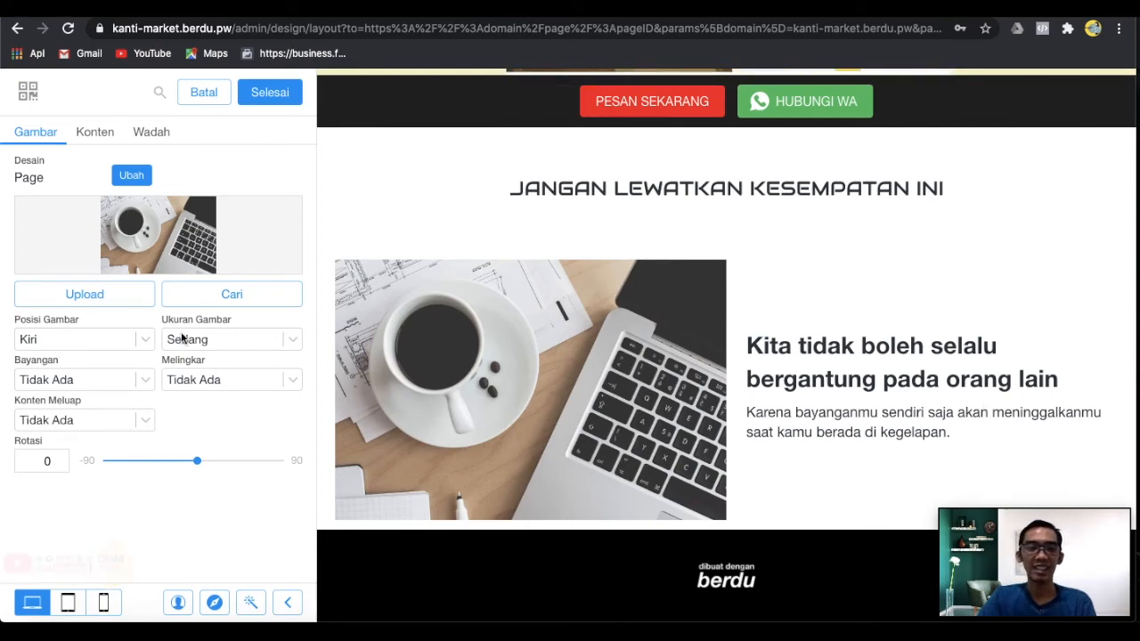
# Upload the WhatsApp photo of the woman in red glasses as the section image.
pyautogui.click(103, 302)
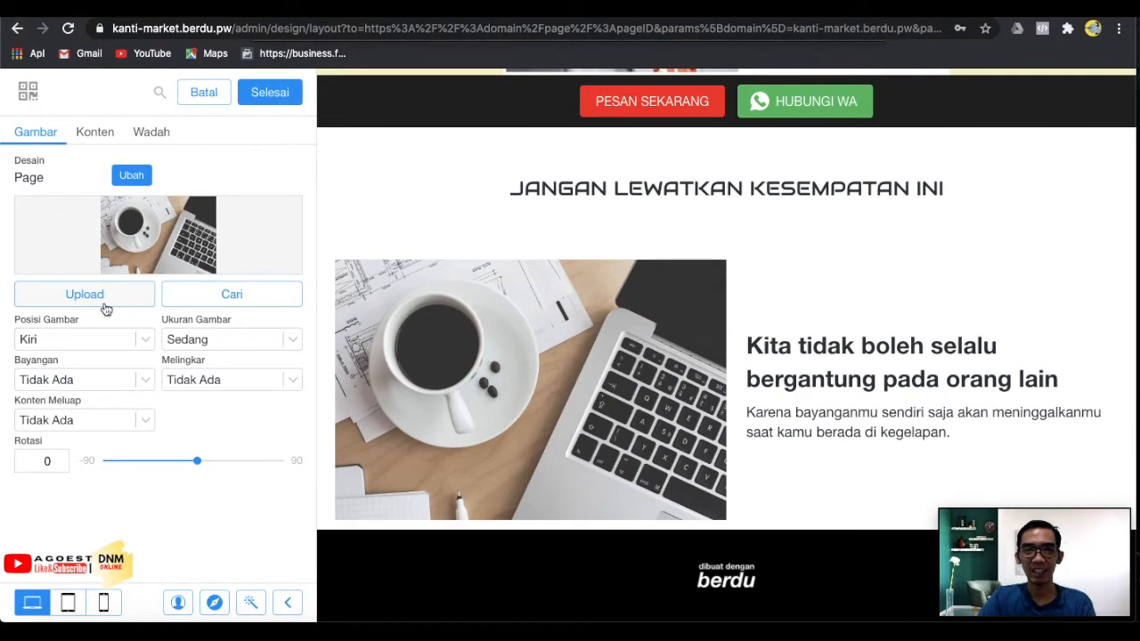
pyautogui.scroll(-5, 504, 294)
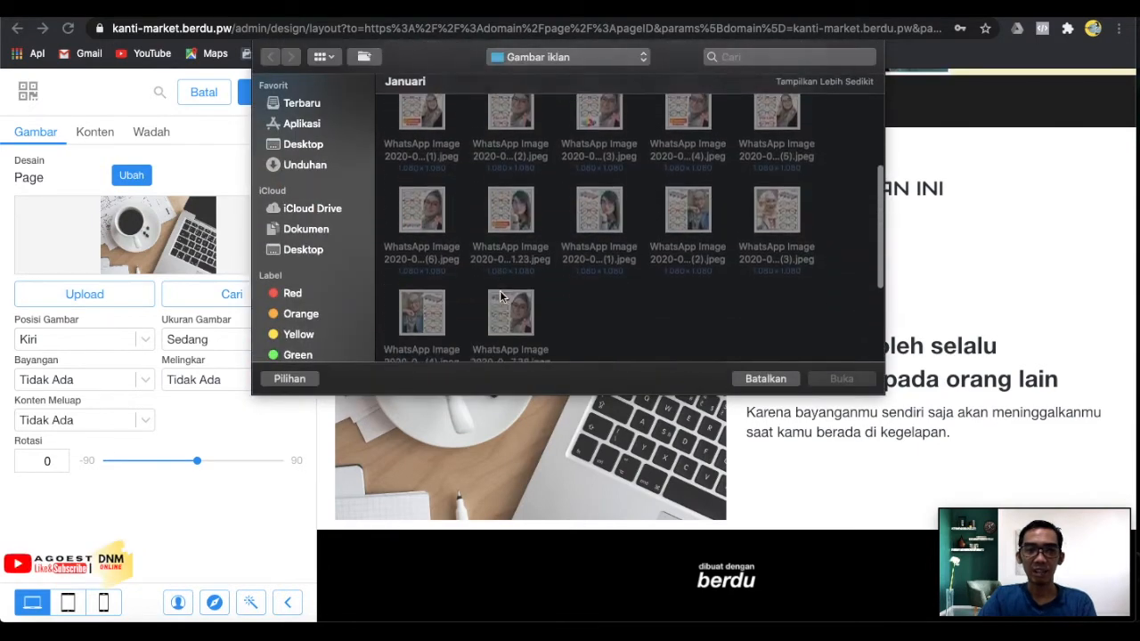
pyautogui.scroll(5, 570, 239)
pyautogui.click(422, 143)
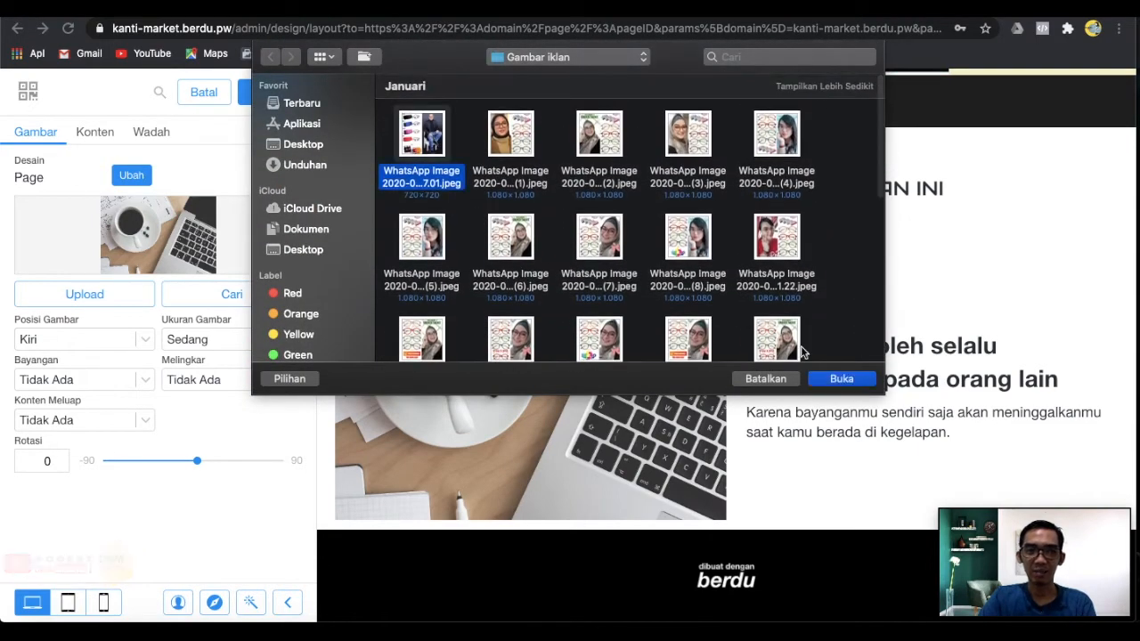
pyautogui.click(704, 132)
pyautogui.click(842, 379)
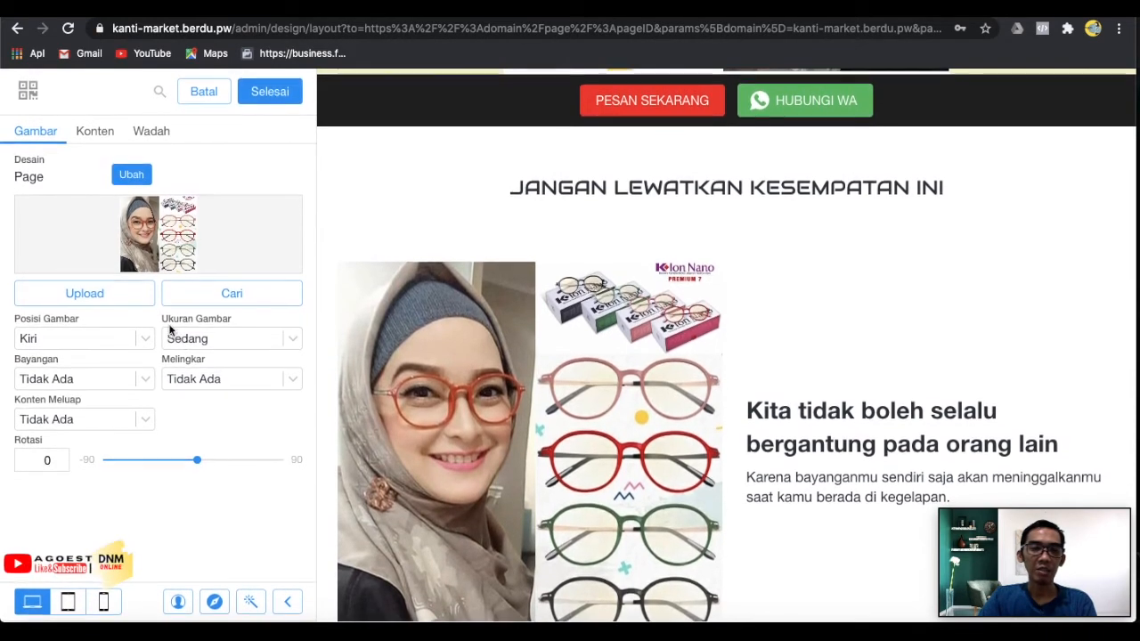
# Replace the sample heading with 'DAPAT MENJAGA KESEHATAN MATA ANDA DAN MELINDUNGI BAHAYA RADIASI'.
pyautogui.click(96, 139)
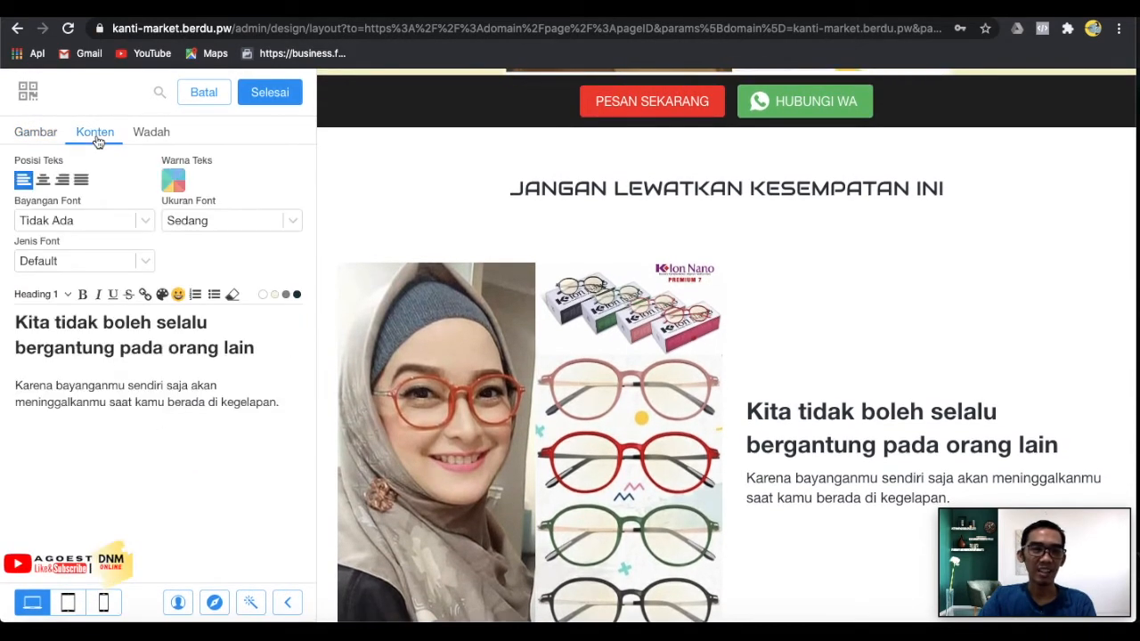
pyautogui.click(91, 261)
pyautogui.click(103, 146)
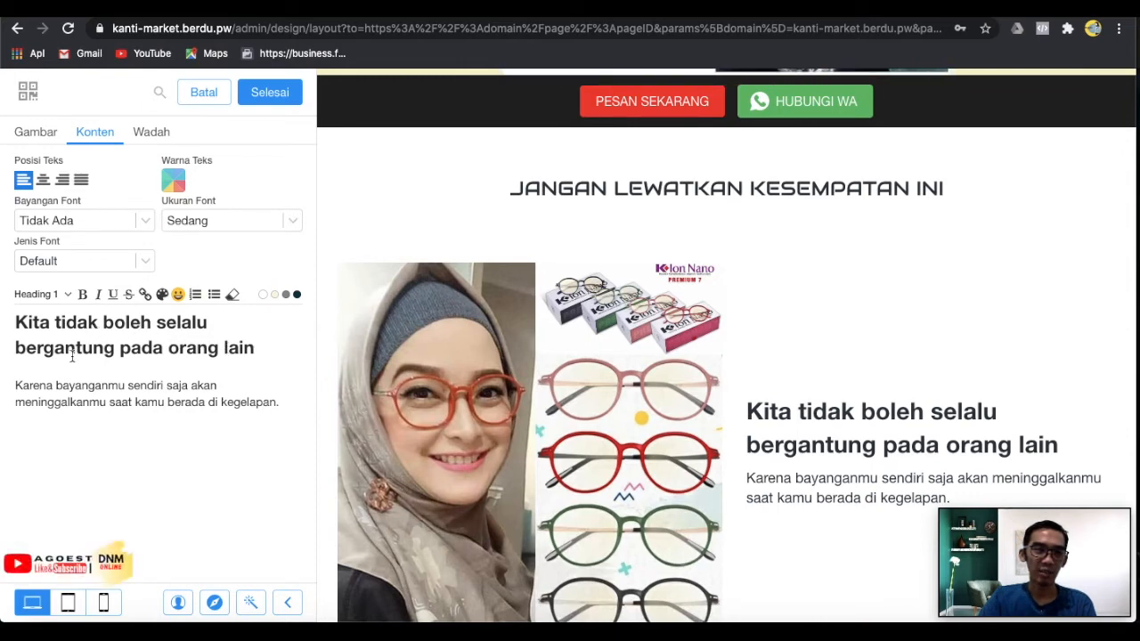
pyautogui.moveTo(16, 322); pyautogui.dragTo(246, 350)
pyautogui.write('D')
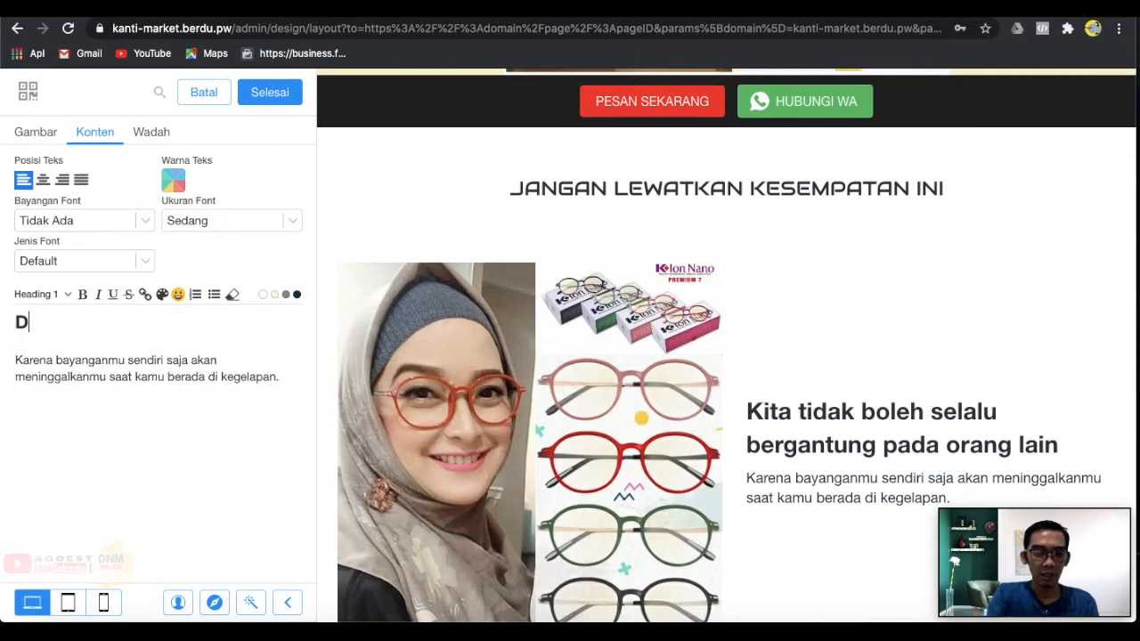
pyautogui.write('APAT')
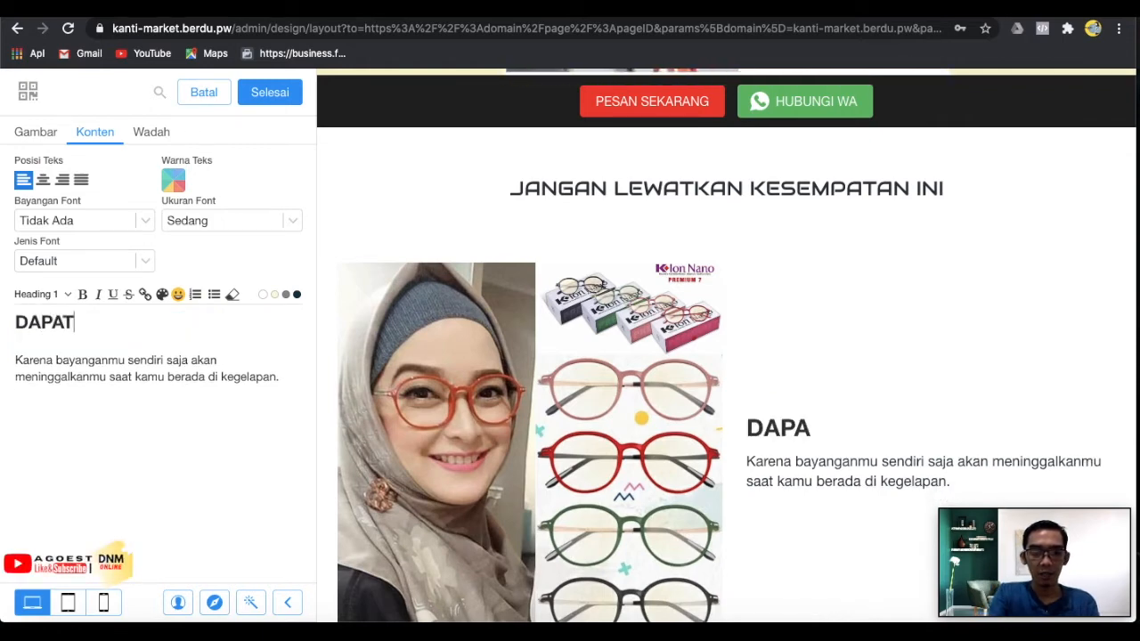
pyautogui.write(' MENJAGA KESEHATAN MATA ')
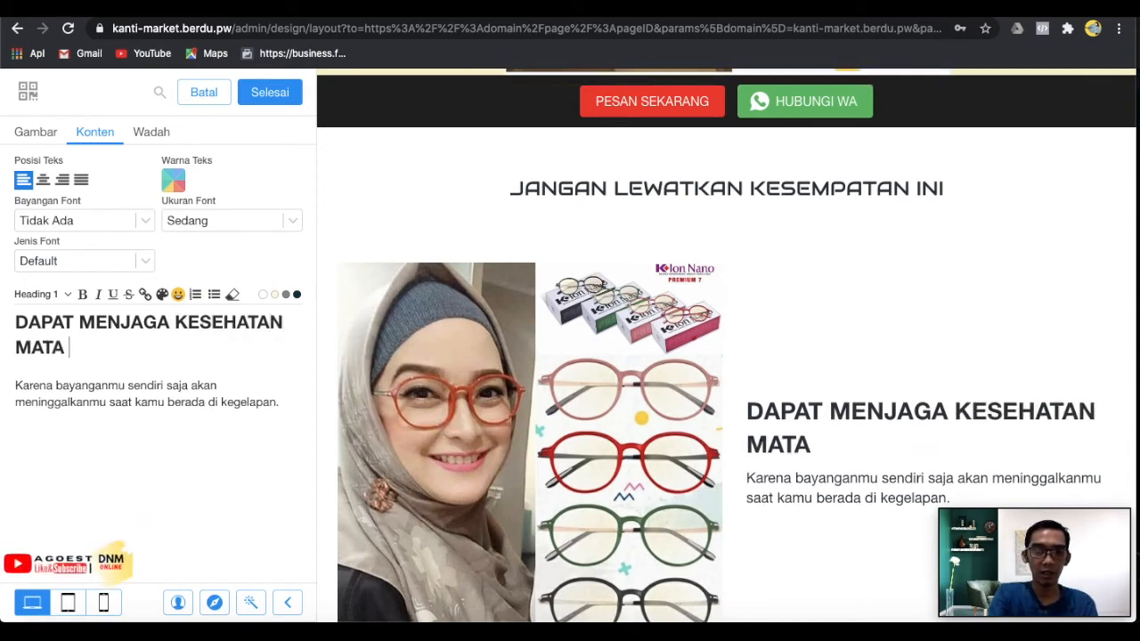
pyautogui.write('ANDA DA')
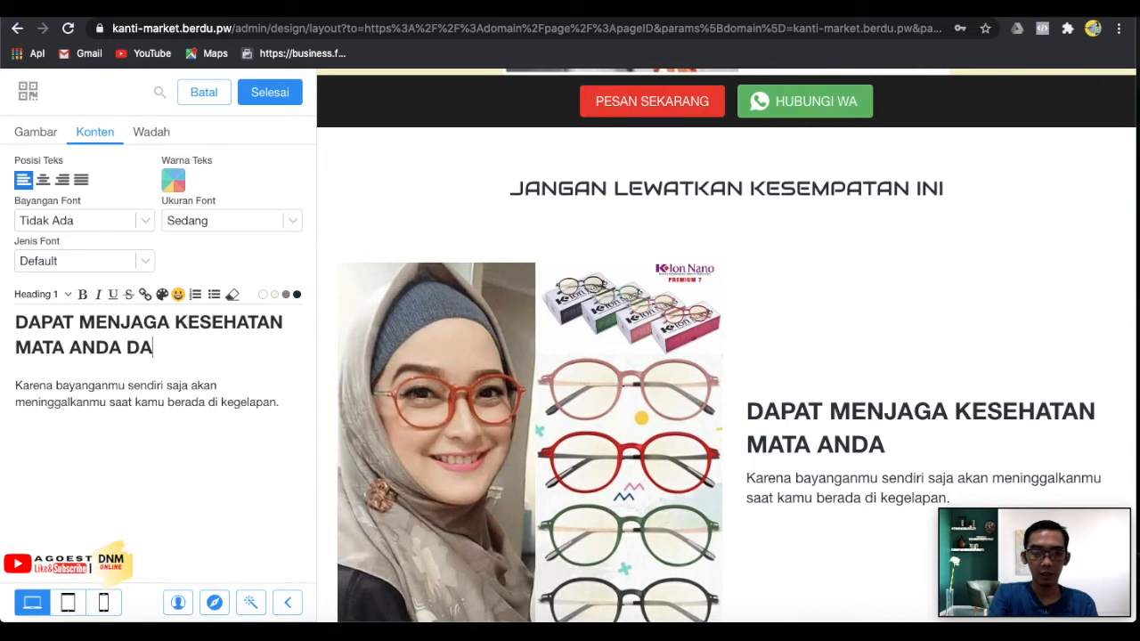
pyautogui.write('N ME')
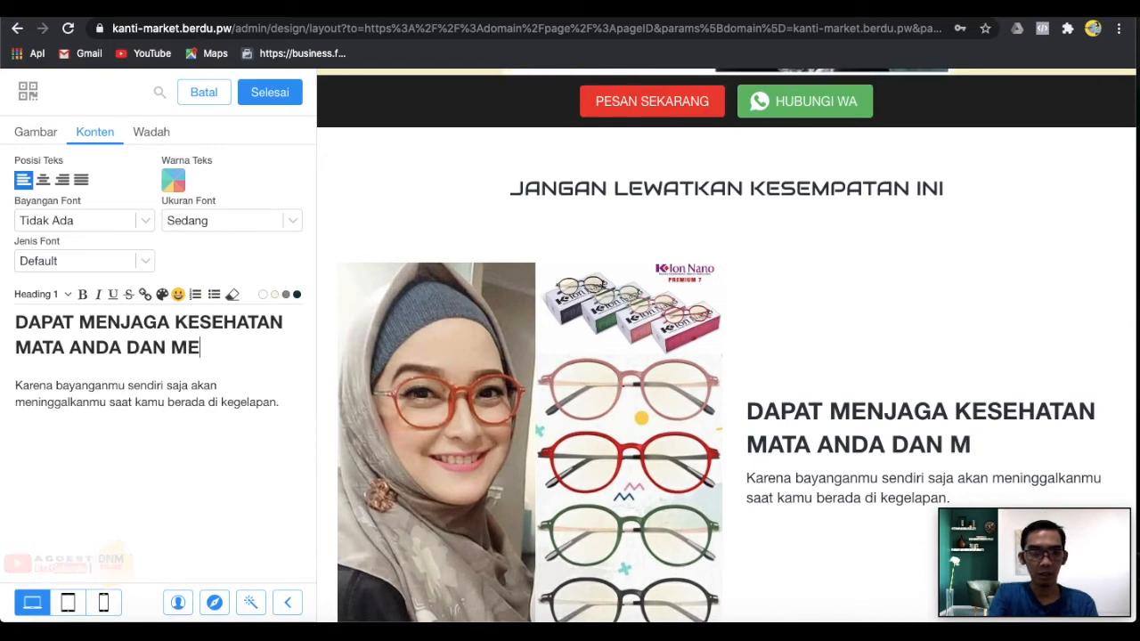
pyautogui.press('BackSpace')
pyautogui.press('BackSpace')
pyautogui.press('BackSpace')
pyautogui.press('BackSpace')
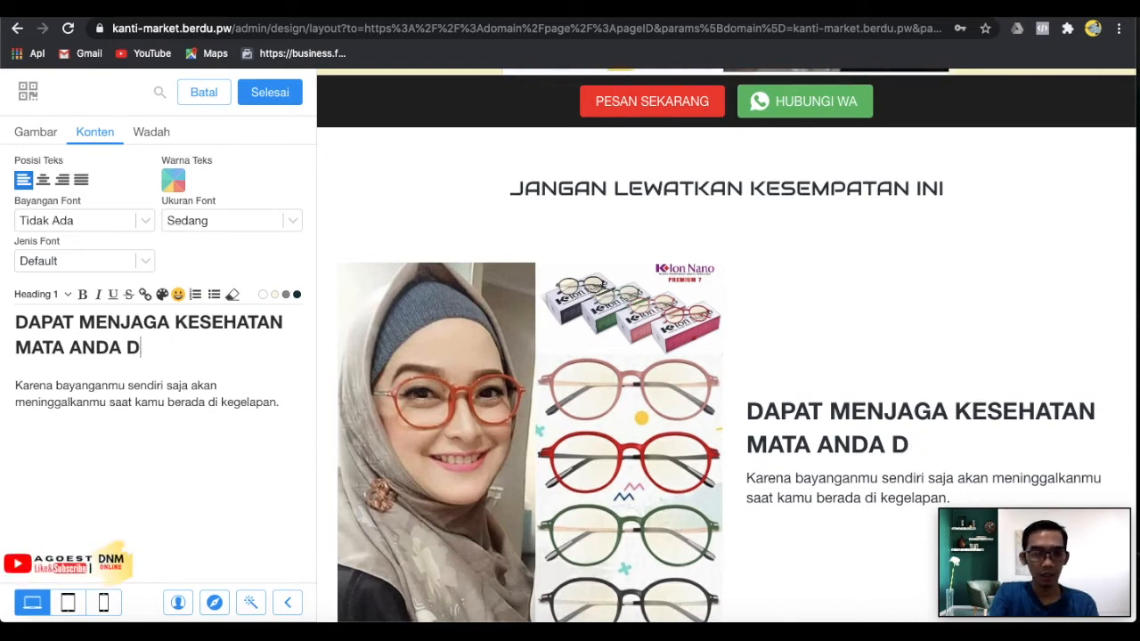
pyautogui.write('AN ME')
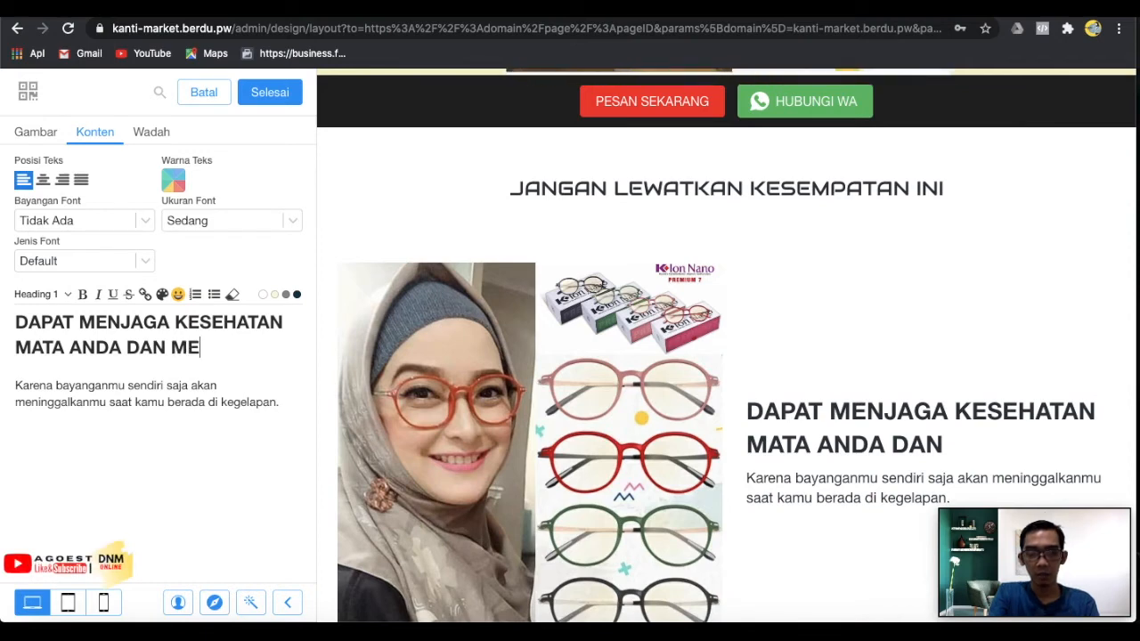
pyautogui.write('LINDUNGI')
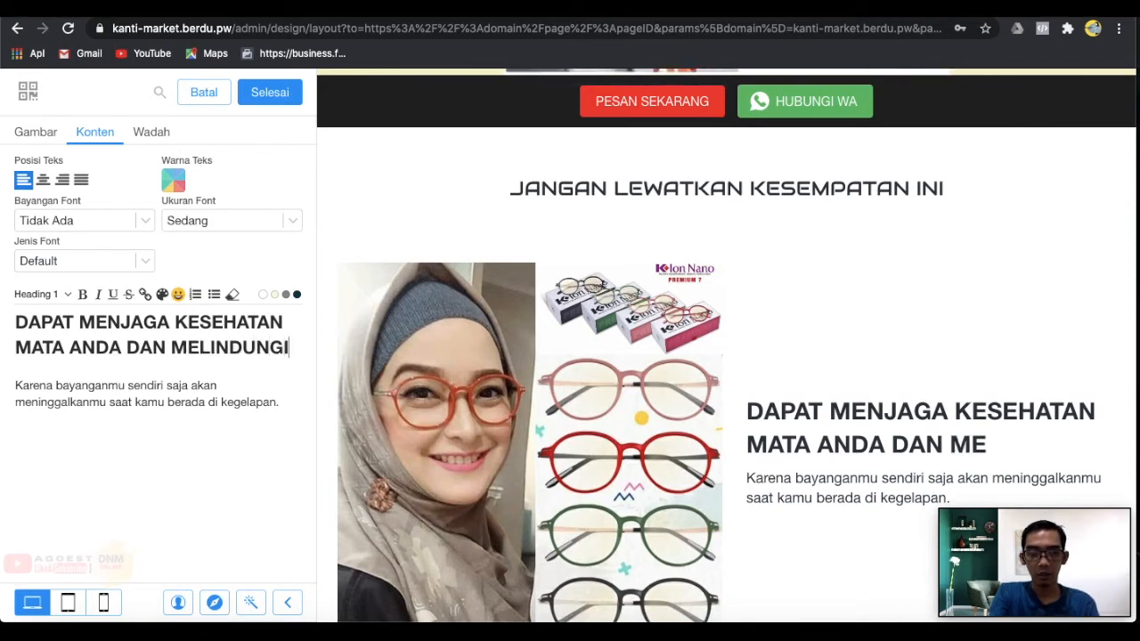
pyautogui.write(' BAHA')
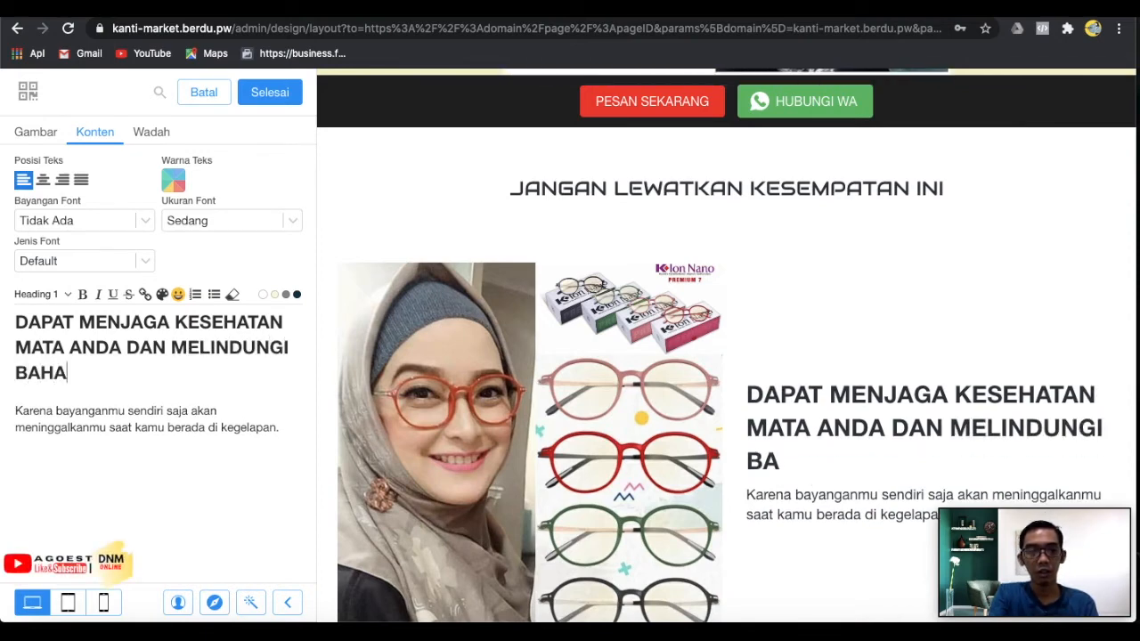
pyautogui.write('YA RA')
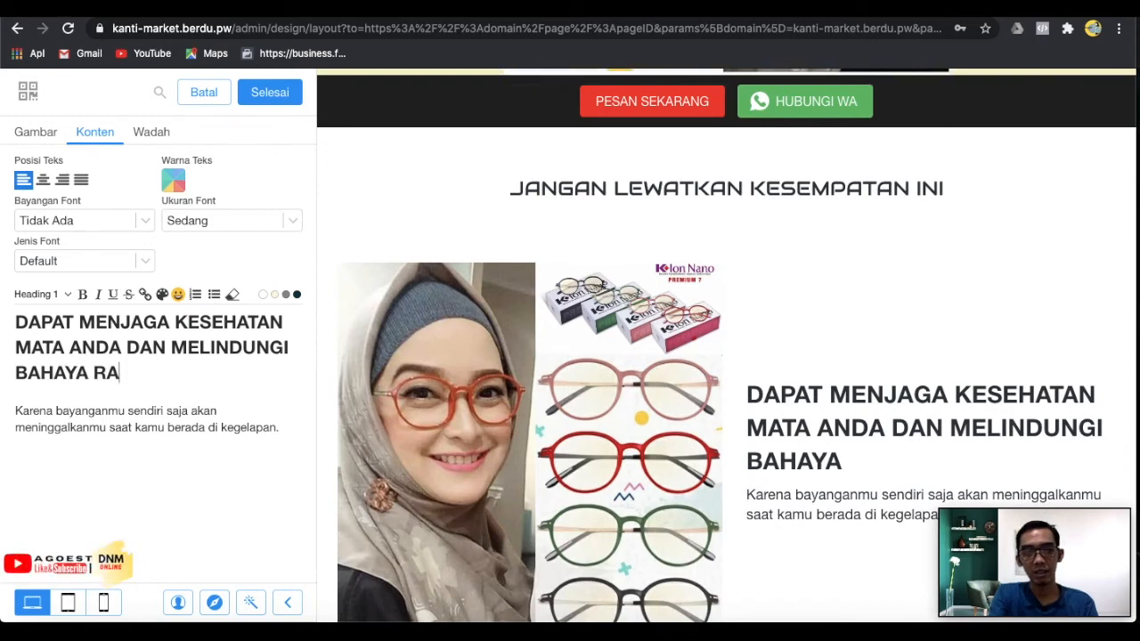
pyautogui.write('DIASI')
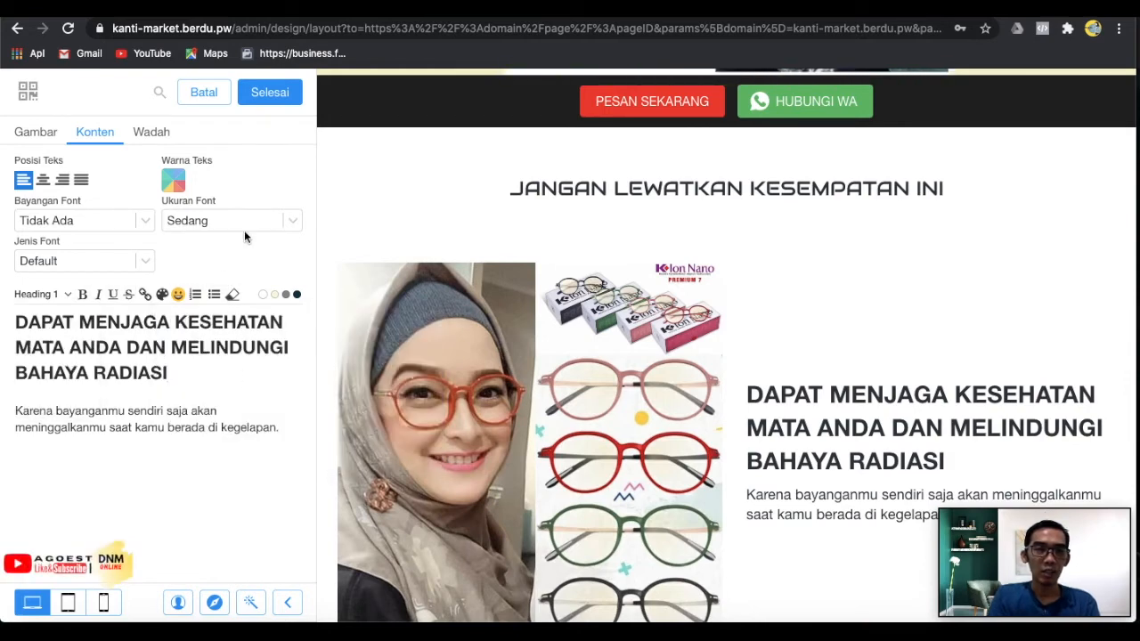
# Center the section's heading and paragraph, then select the whole heading.
pyautogui.click(42, 180)
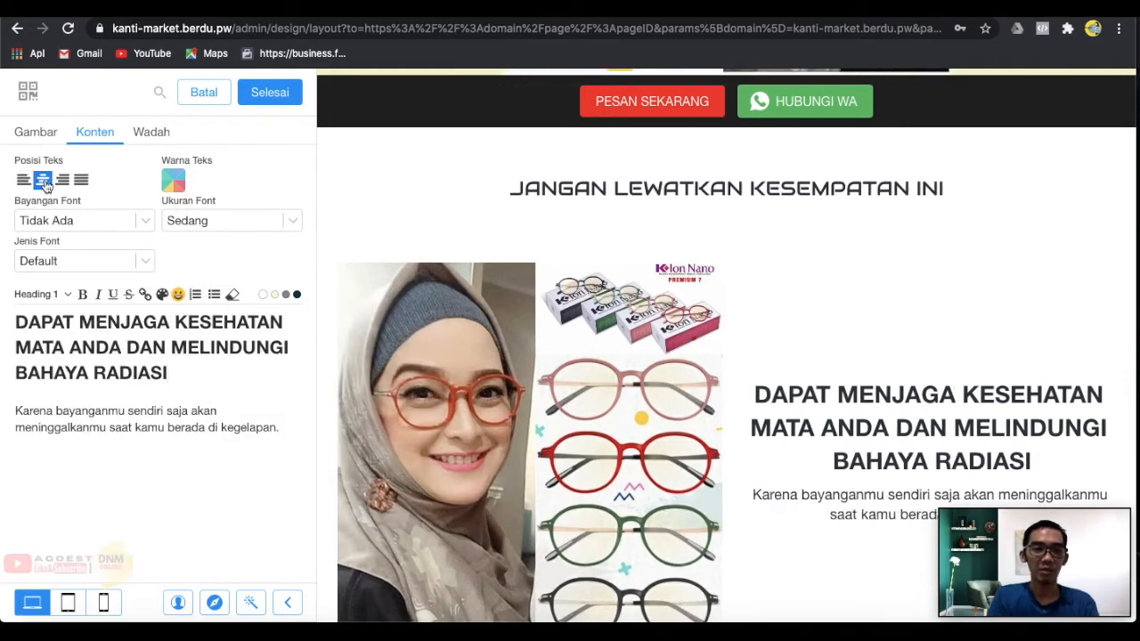
pyautogui.moveTo(183, 370); pyautogui.dragTo(7, 330)
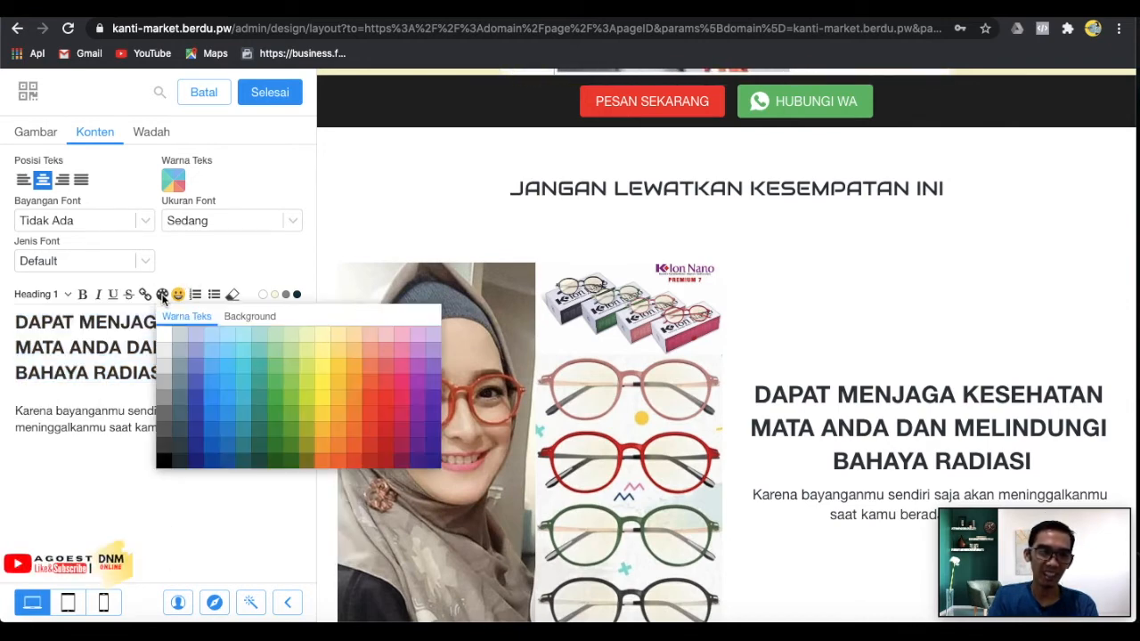
pyautogui.click(178, 293)
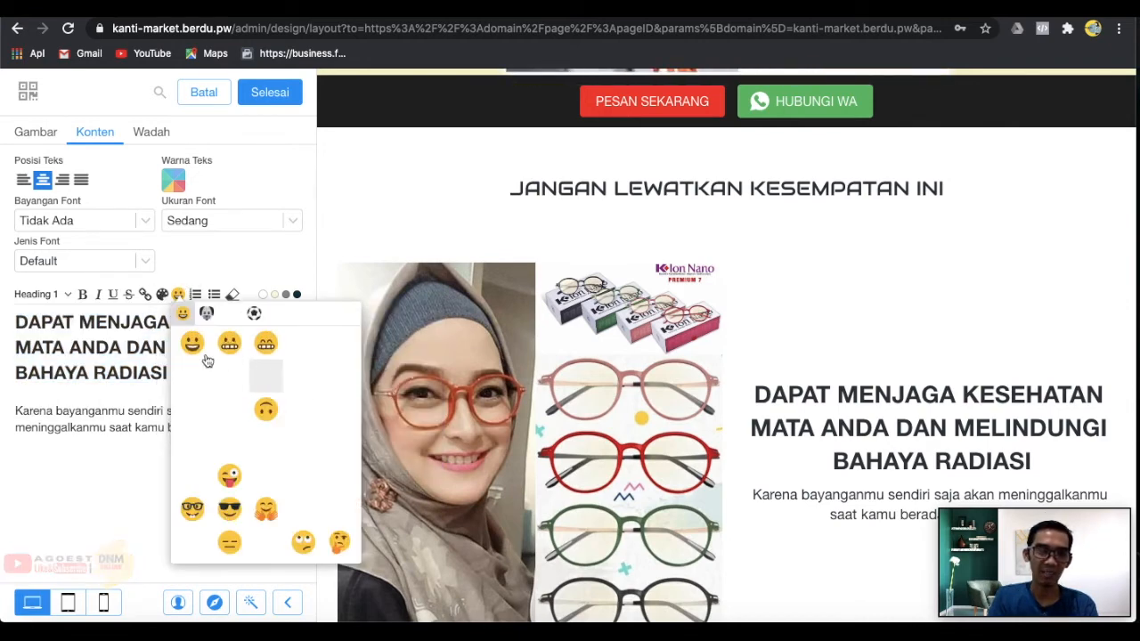
pyautogui.click(92, 349)
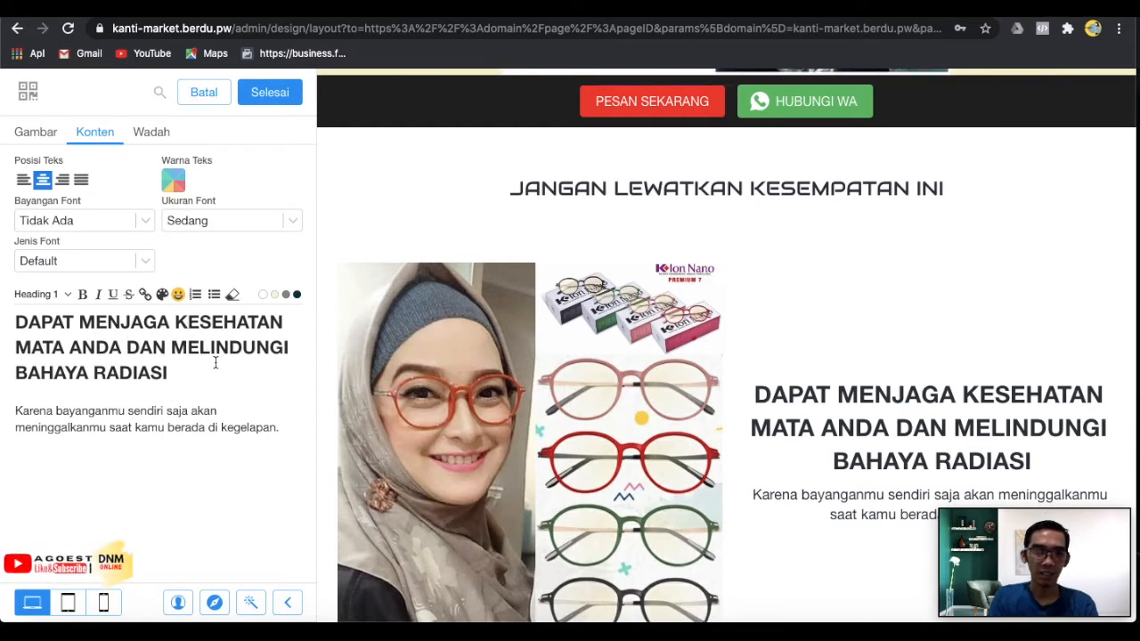
pyautogui.moveTo(201, 369); pyautogui.dragTo(119, 372)
pyautogui.tripleClick(83, 352)
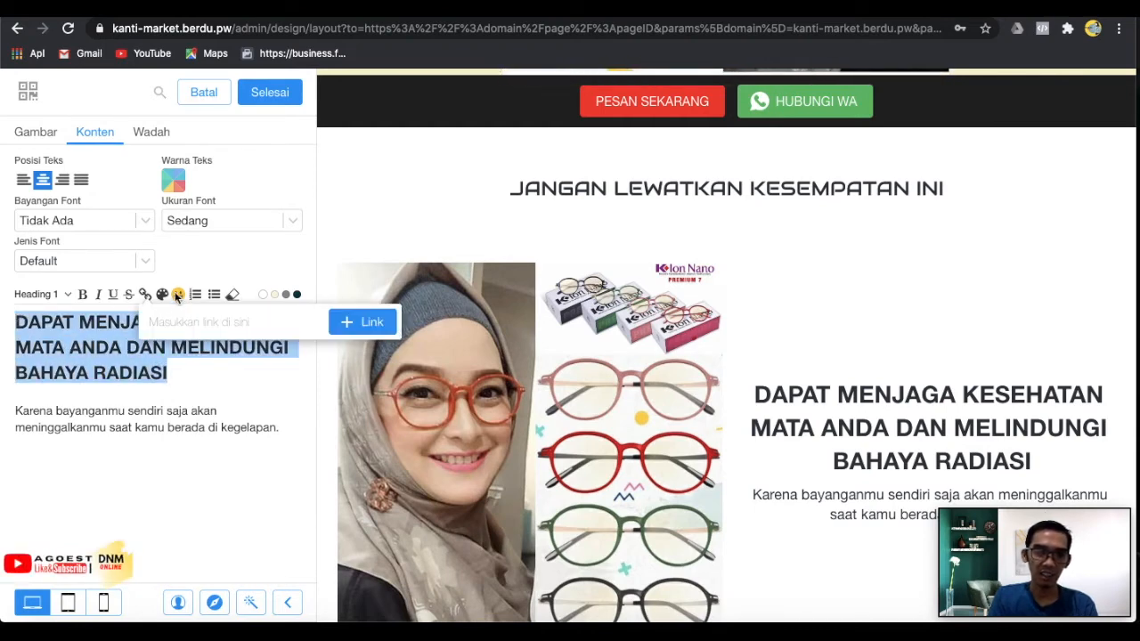
# Color the heading red from the Warna Teks palette and finish the section with Selesai.
pyautogui.moveTo(162, 294)
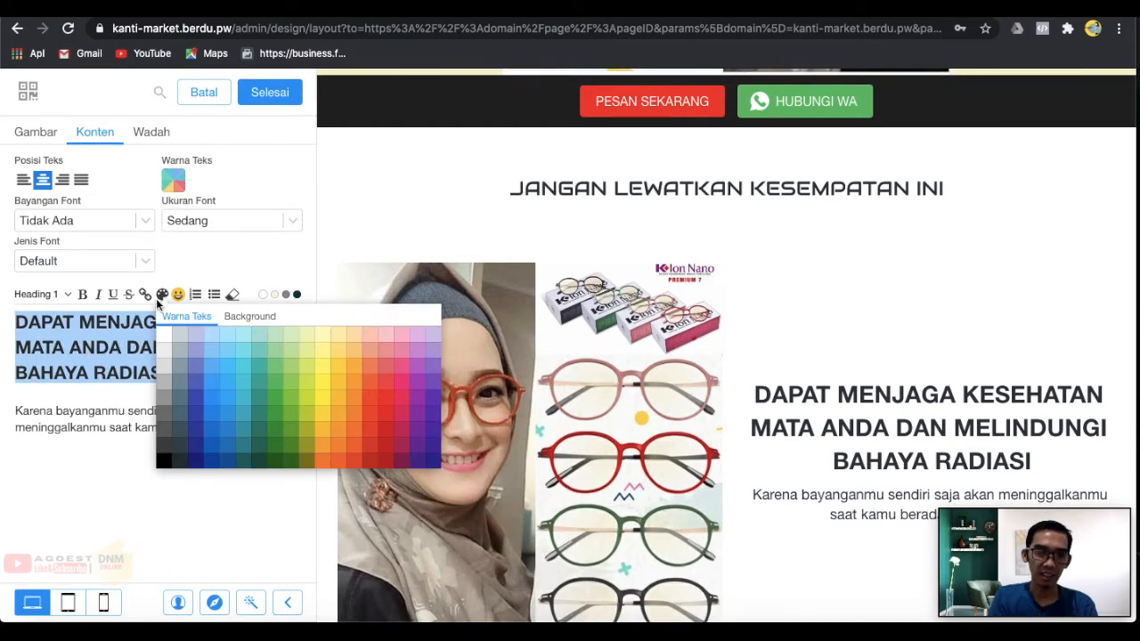
pyautogui.click(388, 382)
pyautogui.click(249, 510)
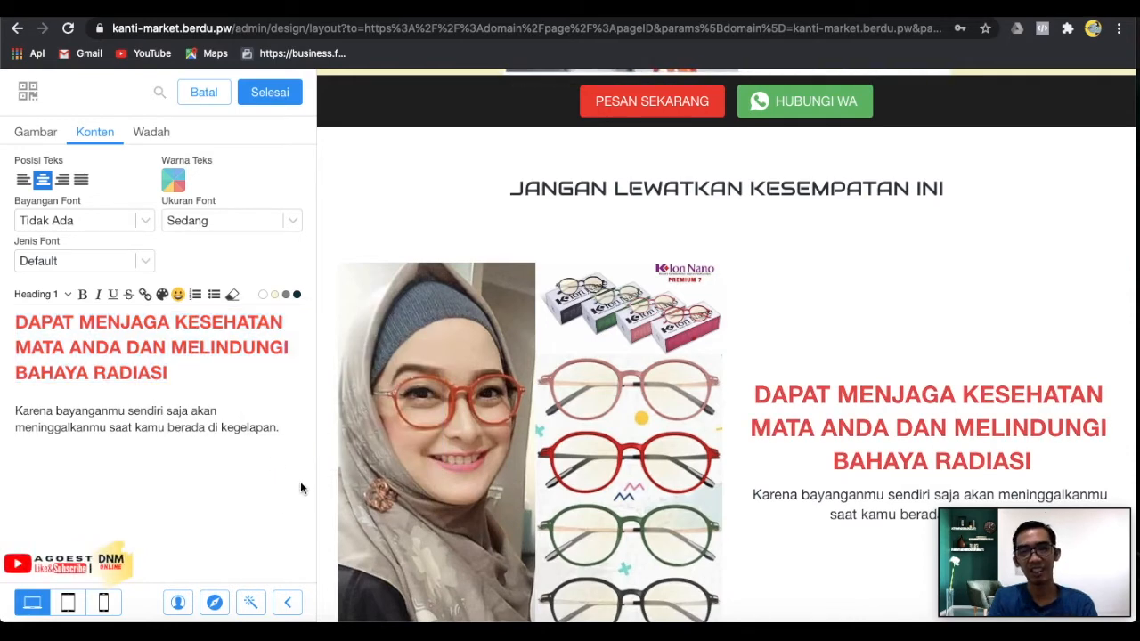
pyautogui.scroll(-2, 772, 430)
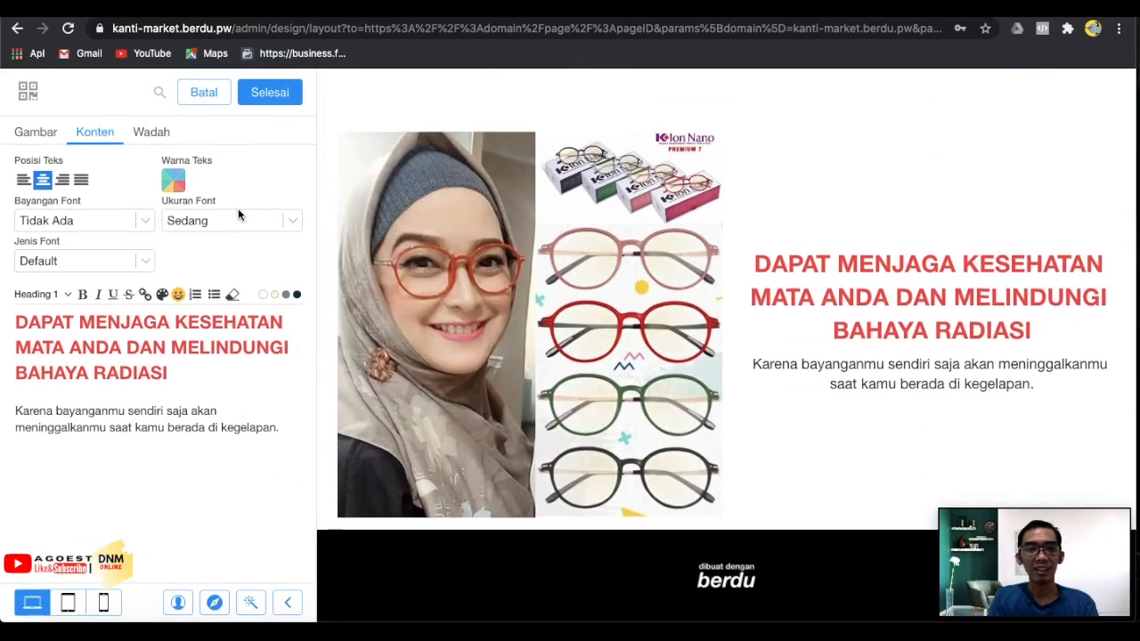
pyautogui.click(248, 95)
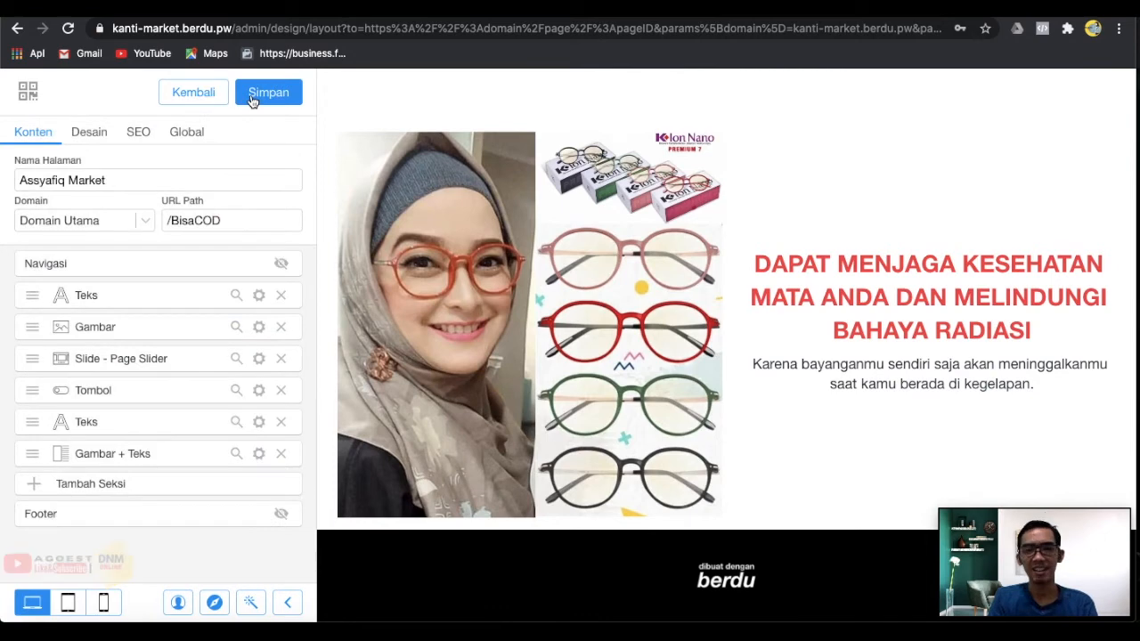
# Save the page with Simpan, then open the Tambah Seksi catalogue of section types.
pyautogui.click(252, 98)
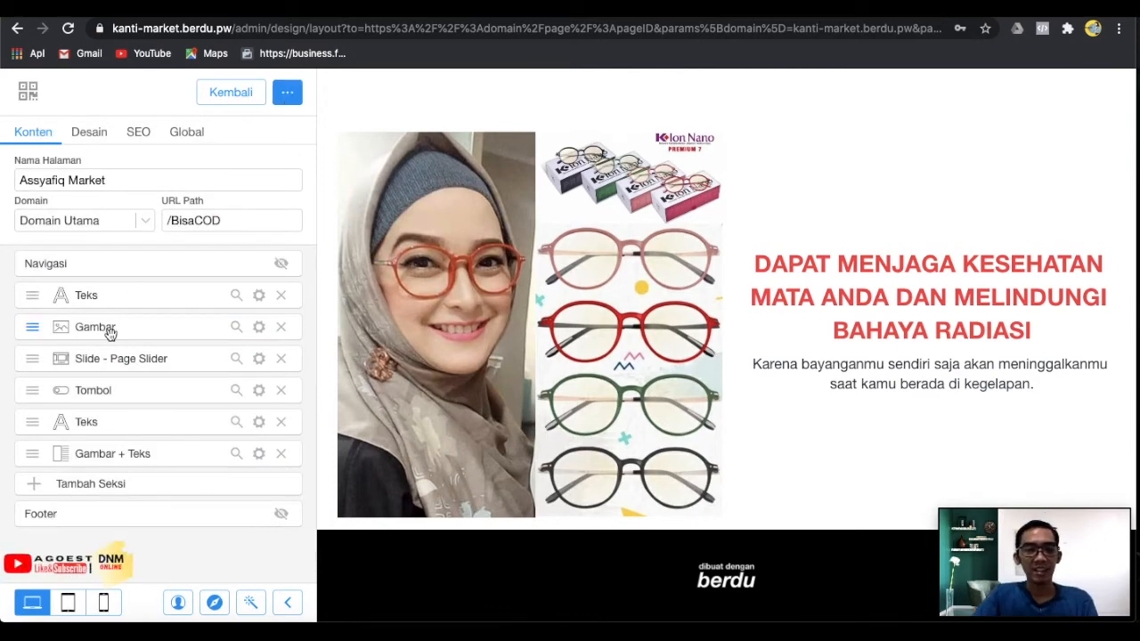
pyautogui.click(112, 483)
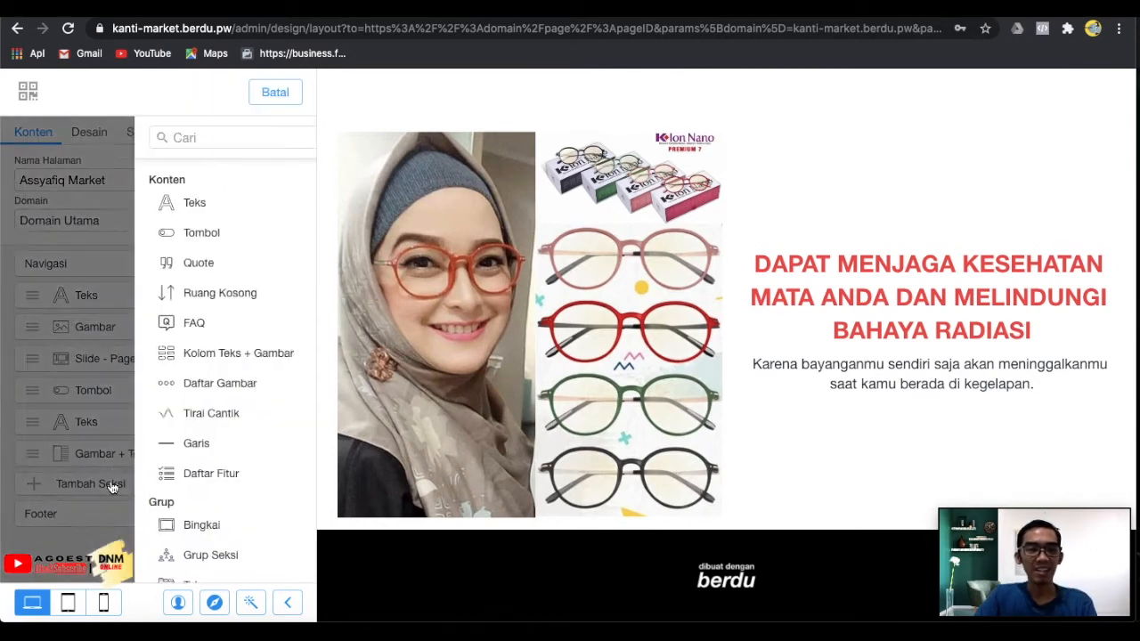
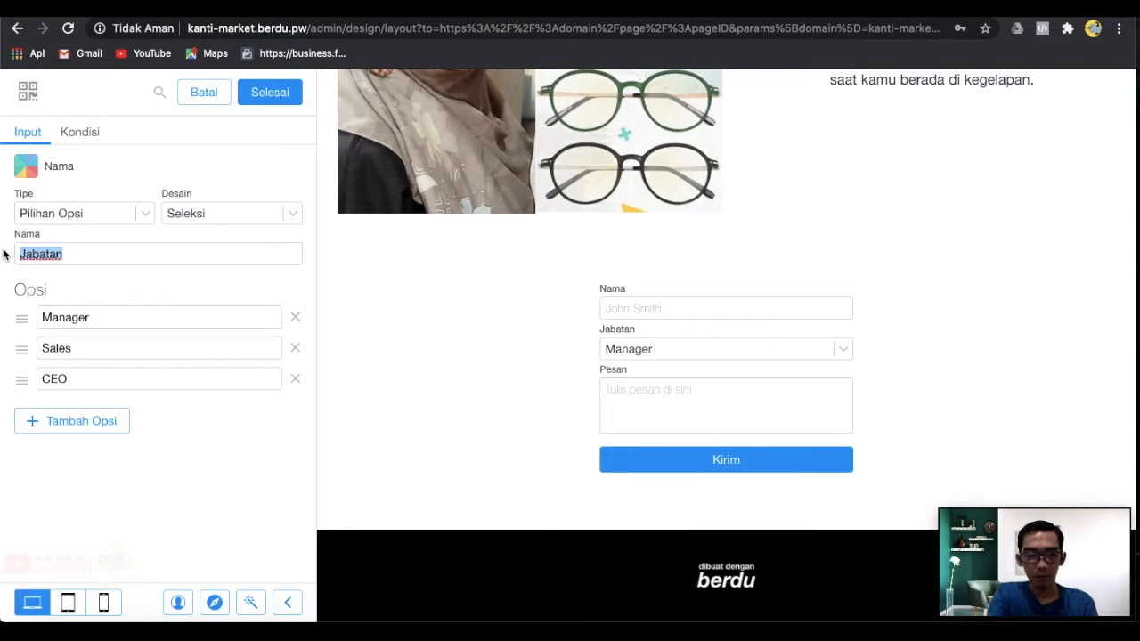
# Replace the dropdown field's Nama value Jabatan with 'Model Warna' in its Input settings.
pyautogui.write('PE')
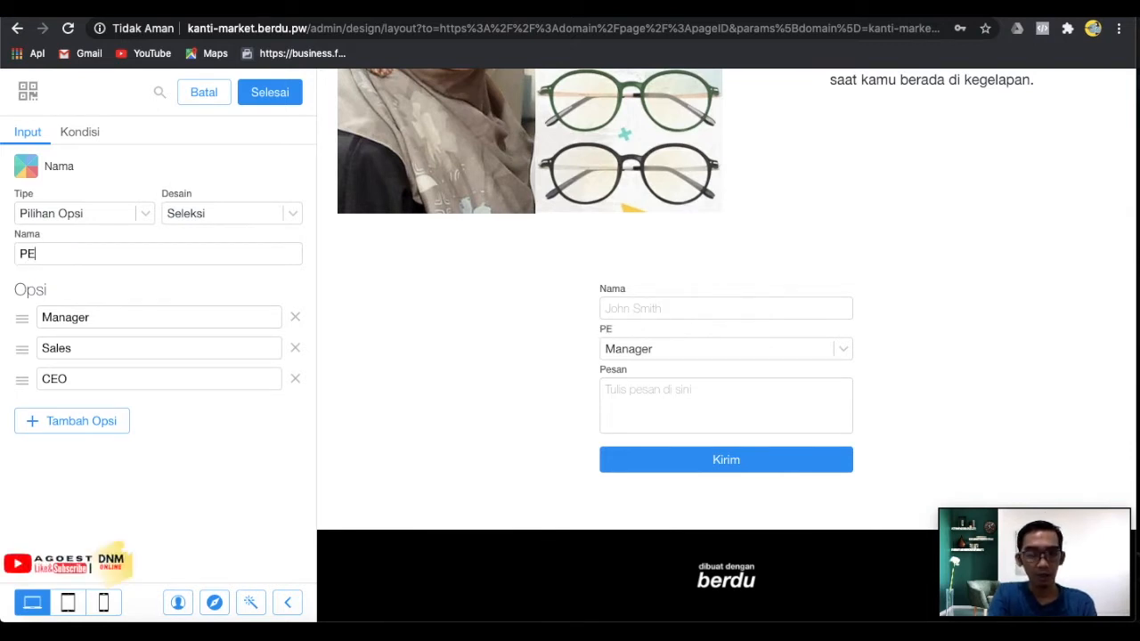
pyautogui.press('BackSpace')
pyautogui.press('BackSpace')
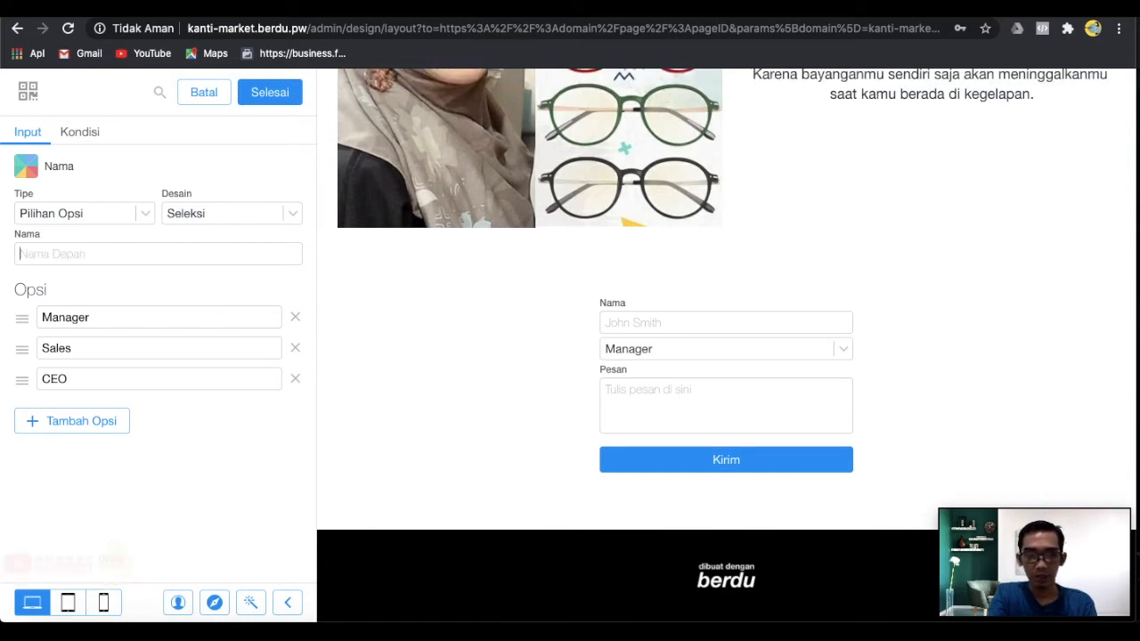
pyautogui.write('pesan')
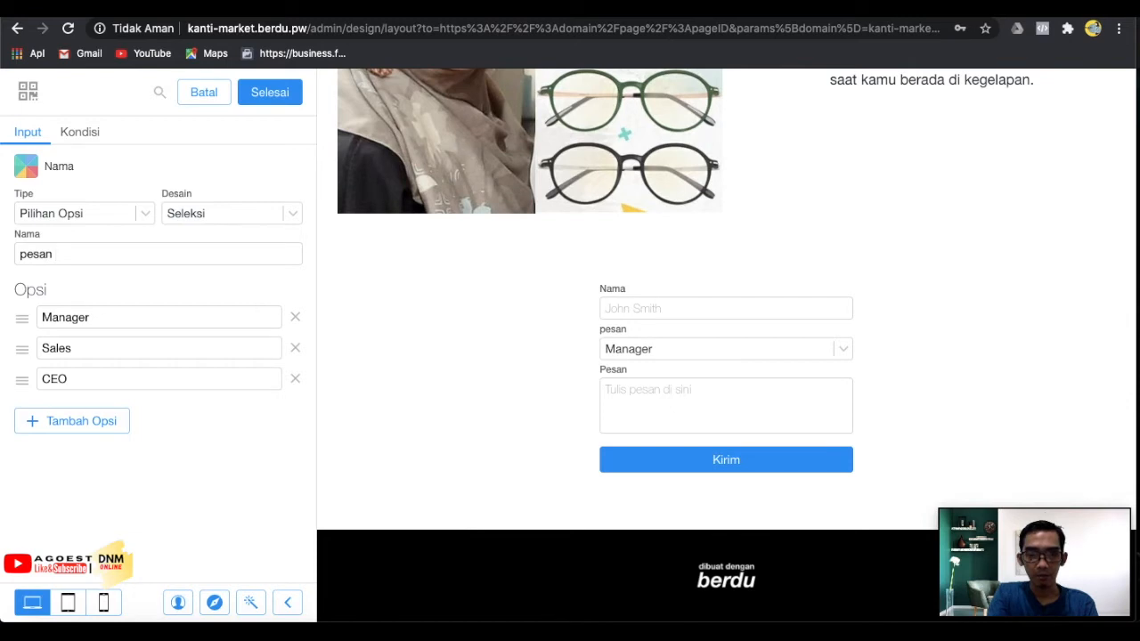
pyautogui.press('BackSpace')
pyautogui.press('BackSpace')
pyautogui.press('BackSpace')
pyautogui.press('BackSpace')
pyautogui.press('BackSpace')
pyautogui.press('BackSpace')
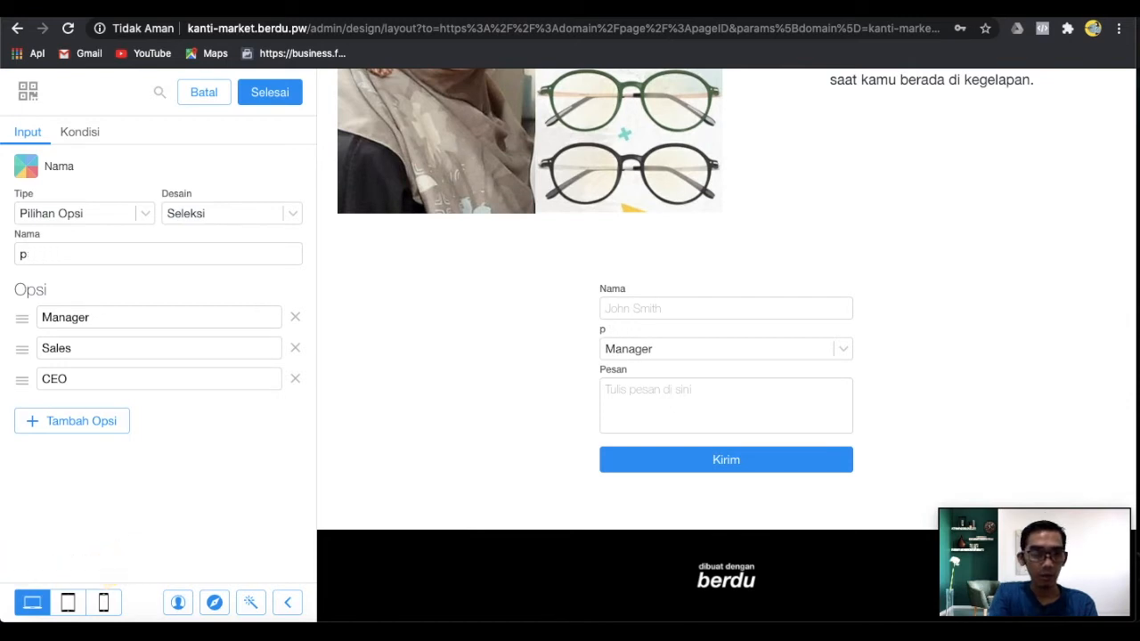
pyautogui.write('Mo')
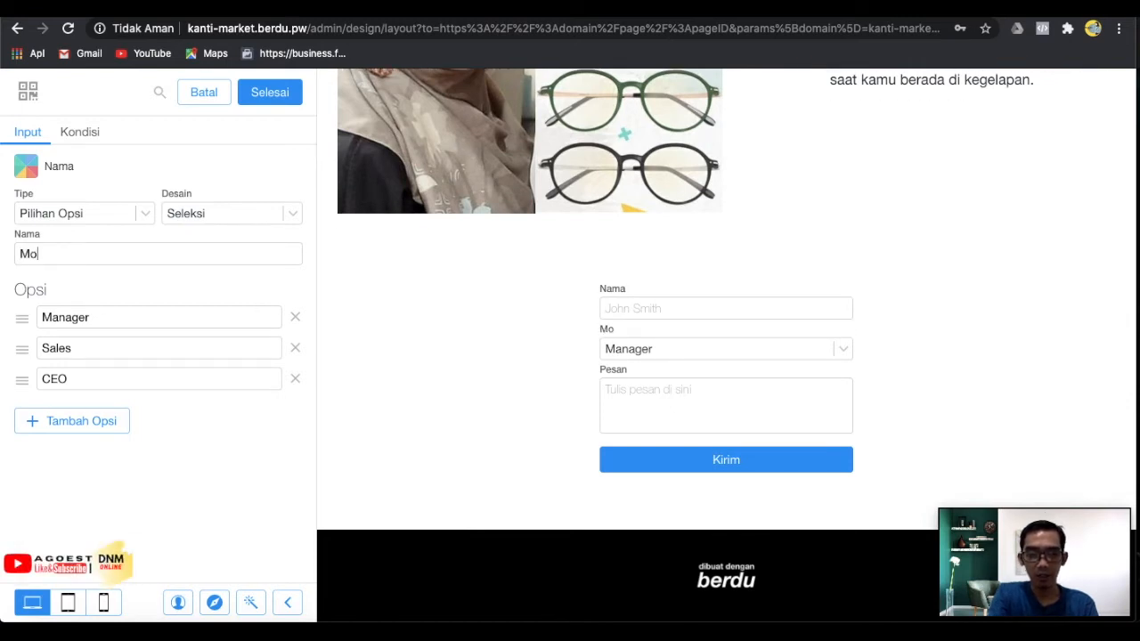
pyautogui.write('del Warna')
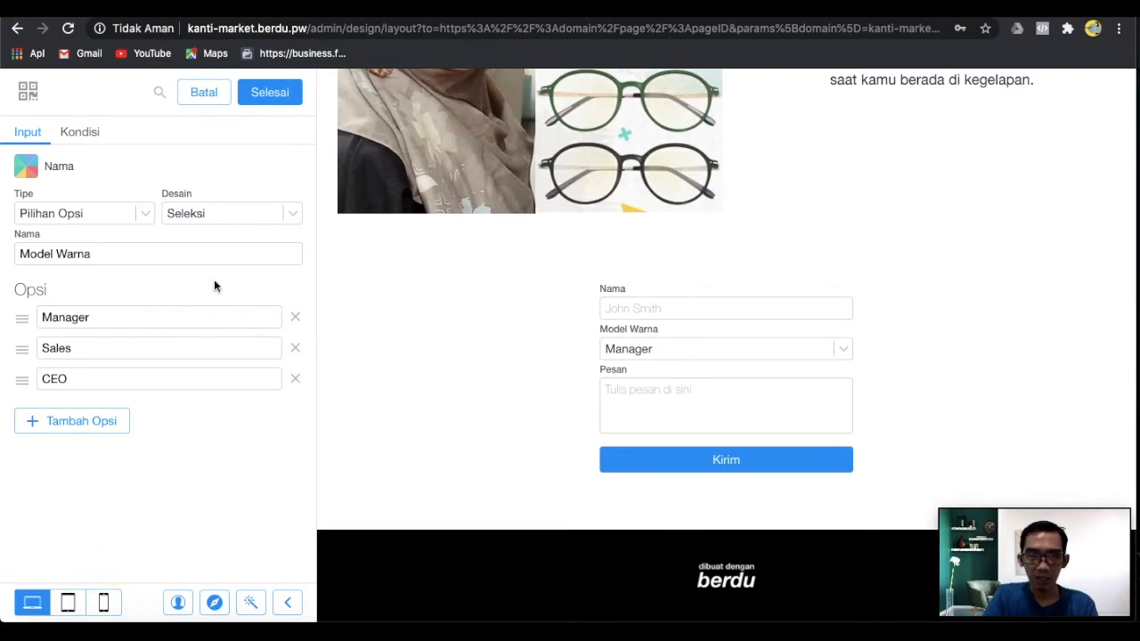
pyautogui.click(109, 321)
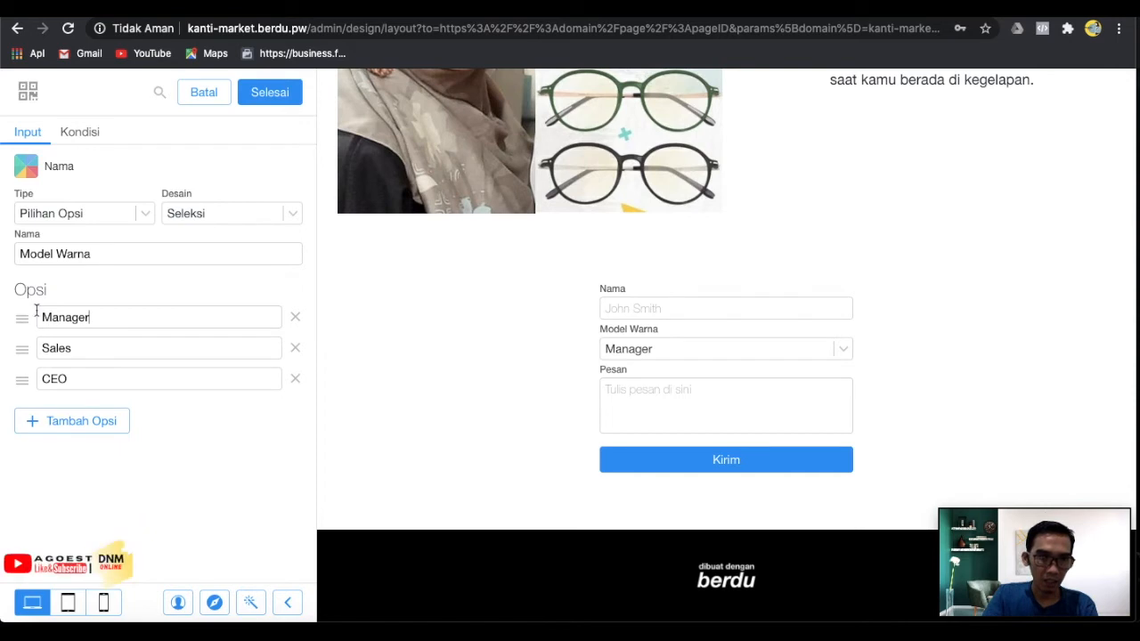
# Overwrite the options Manager, Sales and CEO with HITAM, MERAH and HIJAU, then confirm with Selesai.
pyautogui.press('BackSpace')
pyautogui.press('BackSpace')
pyautogui.press('BackSpace')
pyautogui.press('BackSpace')
pyautogui.press('BackSpace')
pyautogui.press('BackSpace')
pyautogui.press('BackSpace')
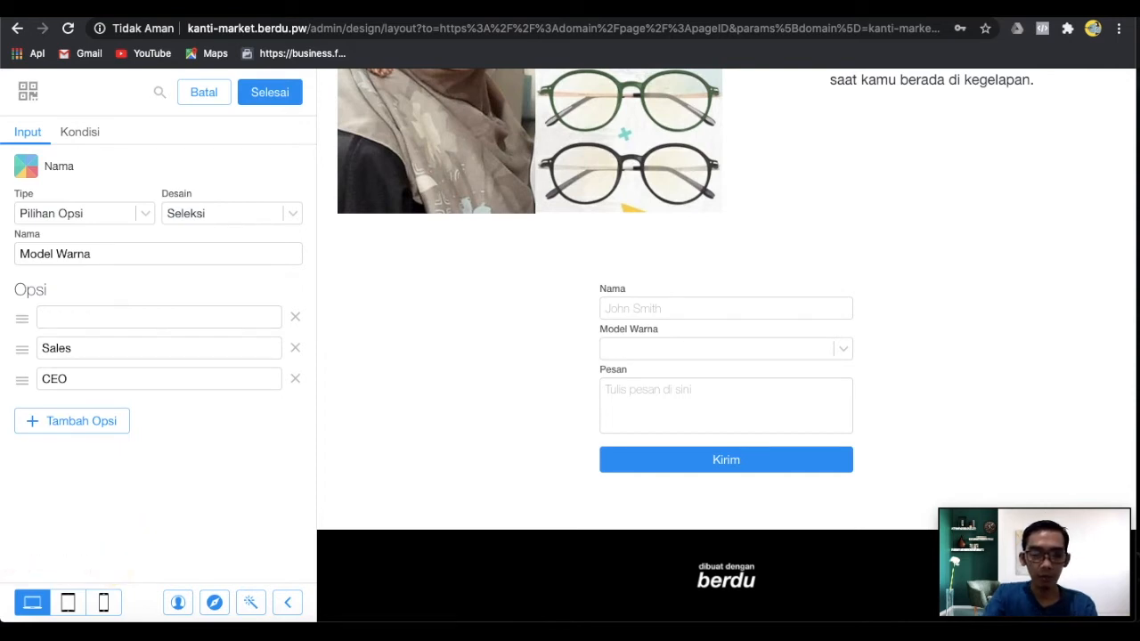
pyautogui.write('H')
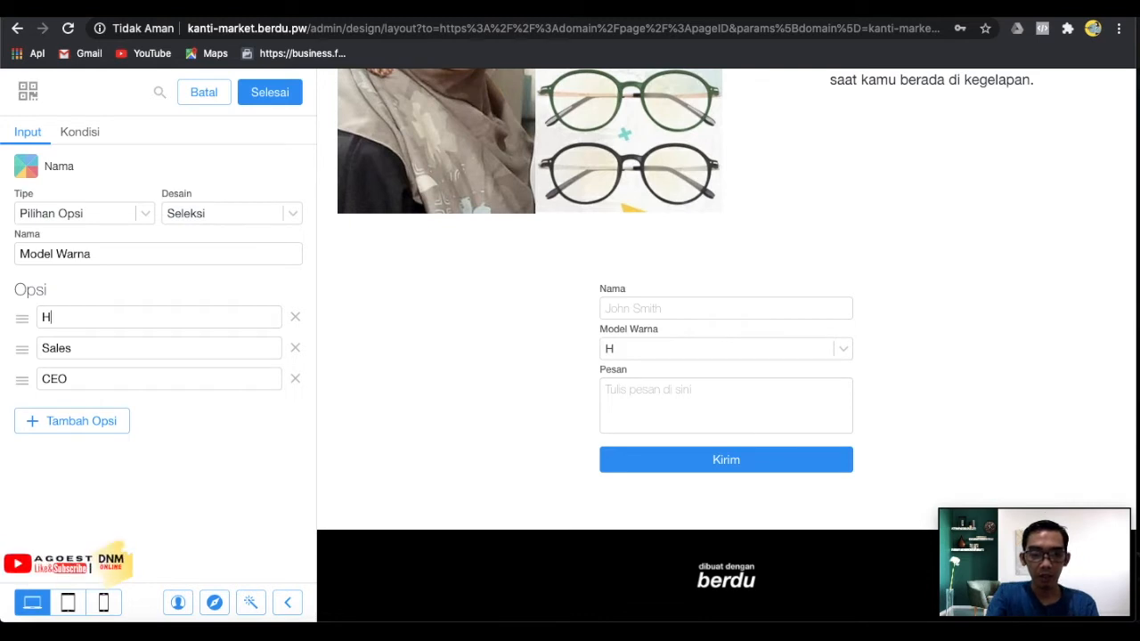
pyautogui.write('ITAM')
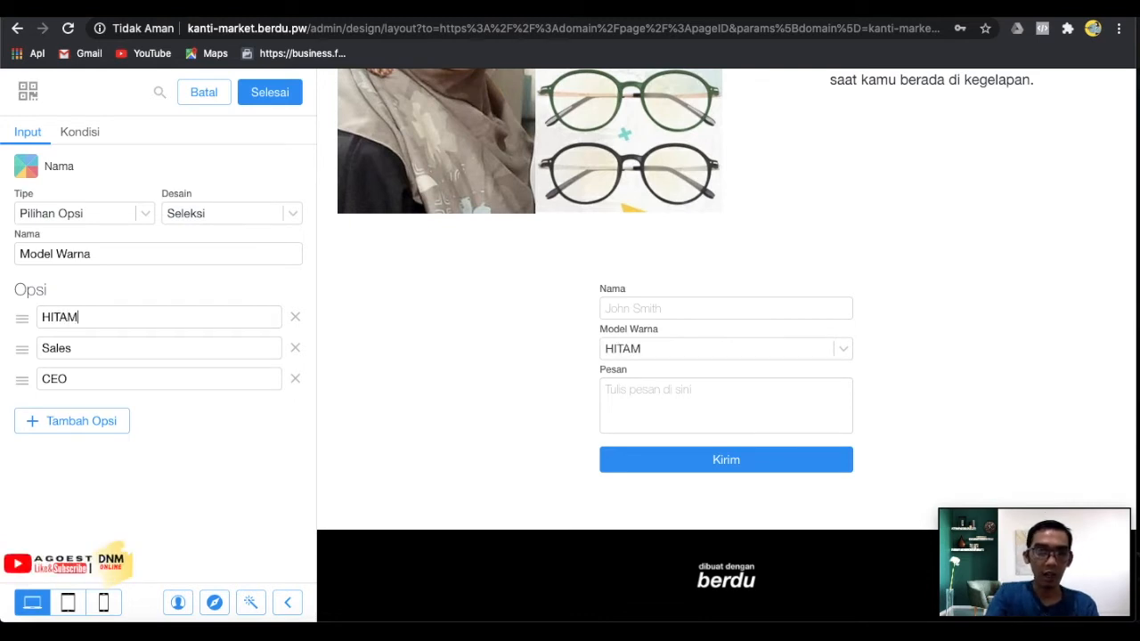
pyautogui.click(131, 347)
pyautogui.press('BackSpace')
pyautogui.press('BackSpace')
pyautogui.press('BackSpace')
pyautogui.press('BackSpace')
pyautogui.press('BackSpace')
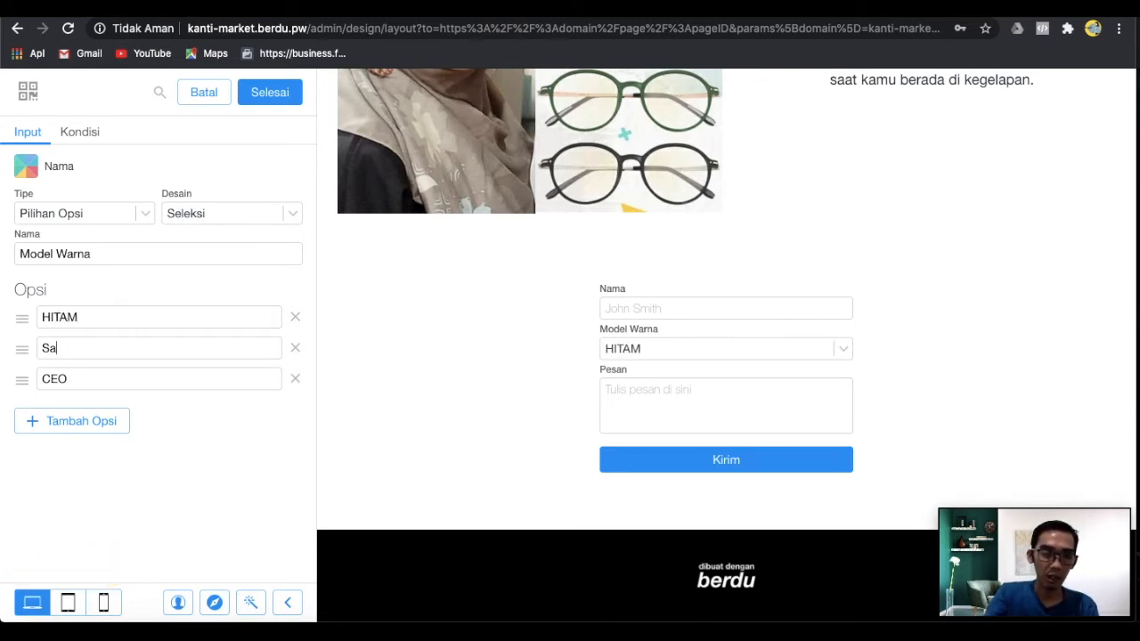
pyautogui.write('MERA')
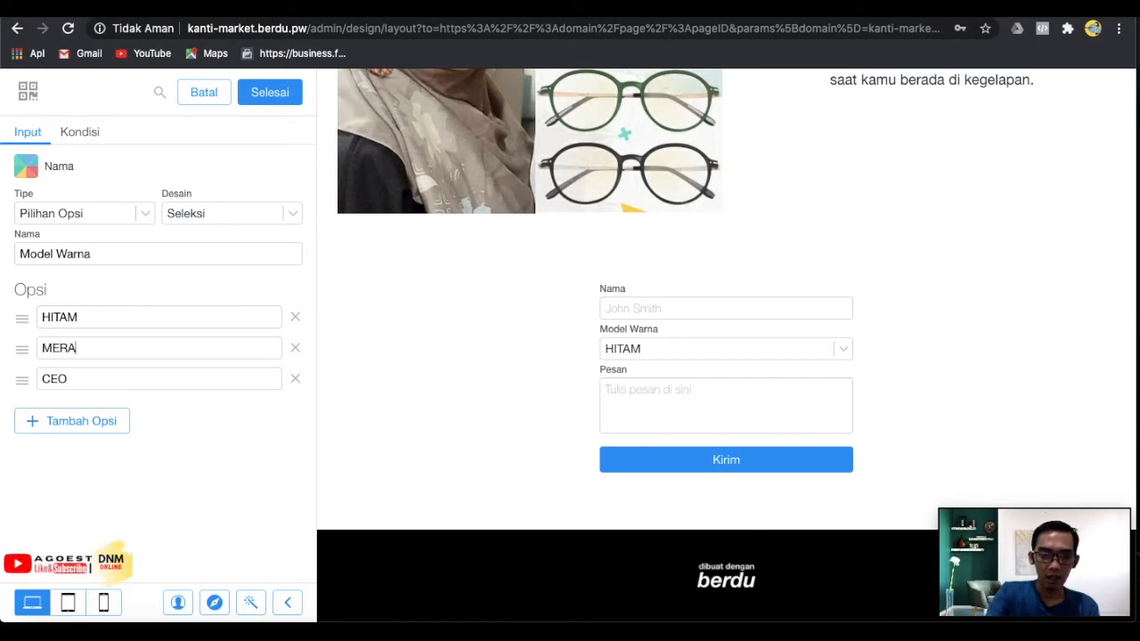
pyautogui.write('H')
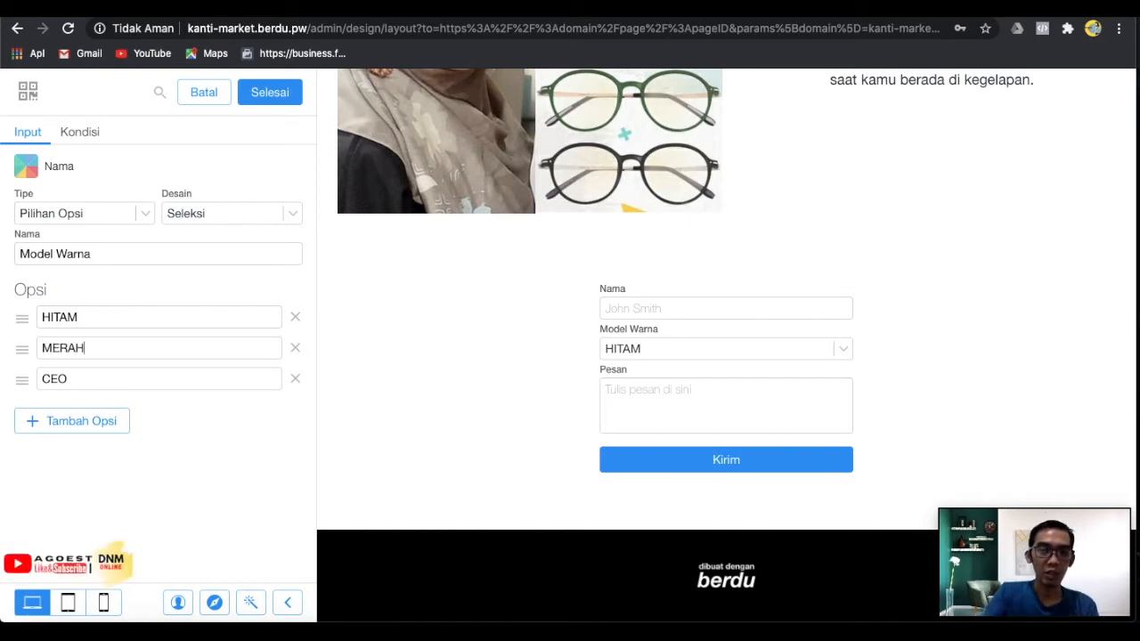
pyautogui.click(135, 377)
pyautogui.press('BackSpace')
pyautogui.press('BackSpace')
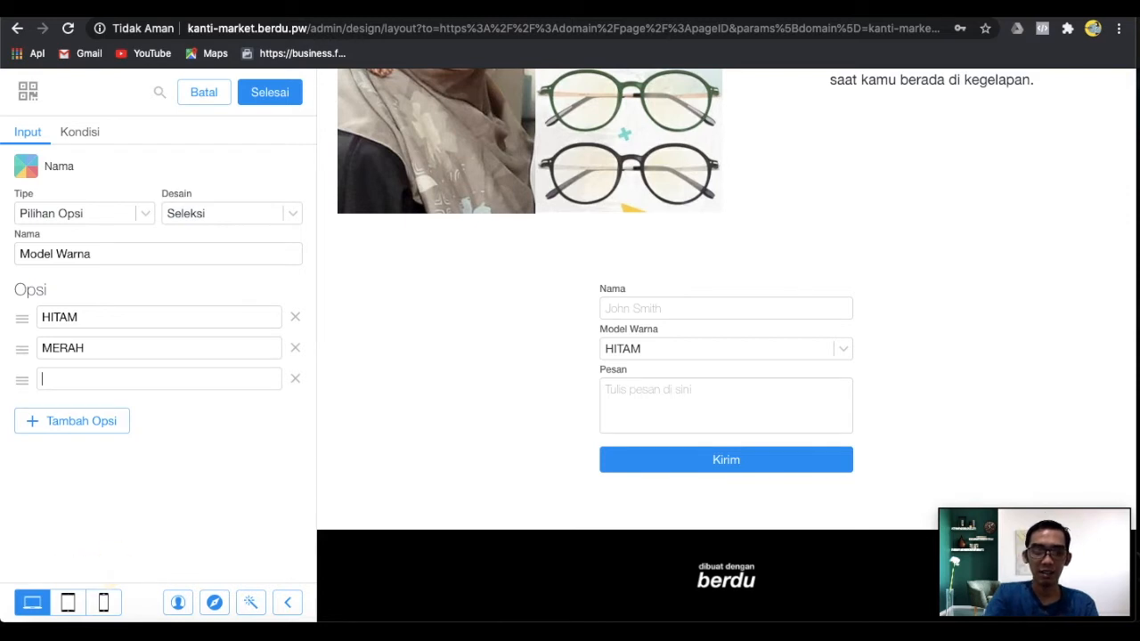
pyautogui.write('JAU')
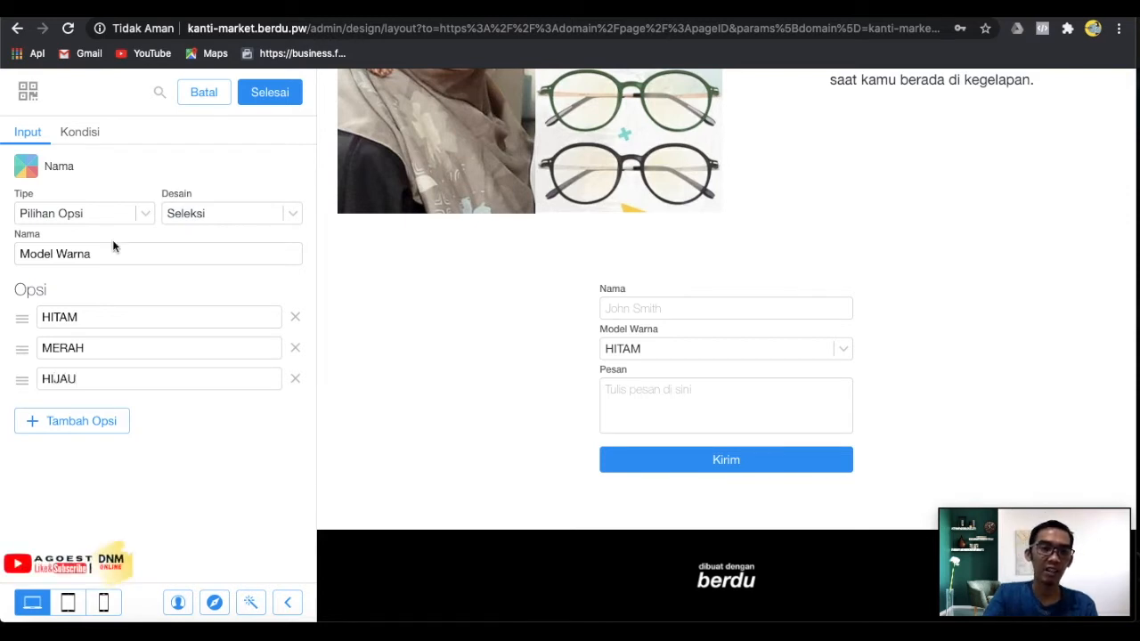
pyautogui.click(270, 92)
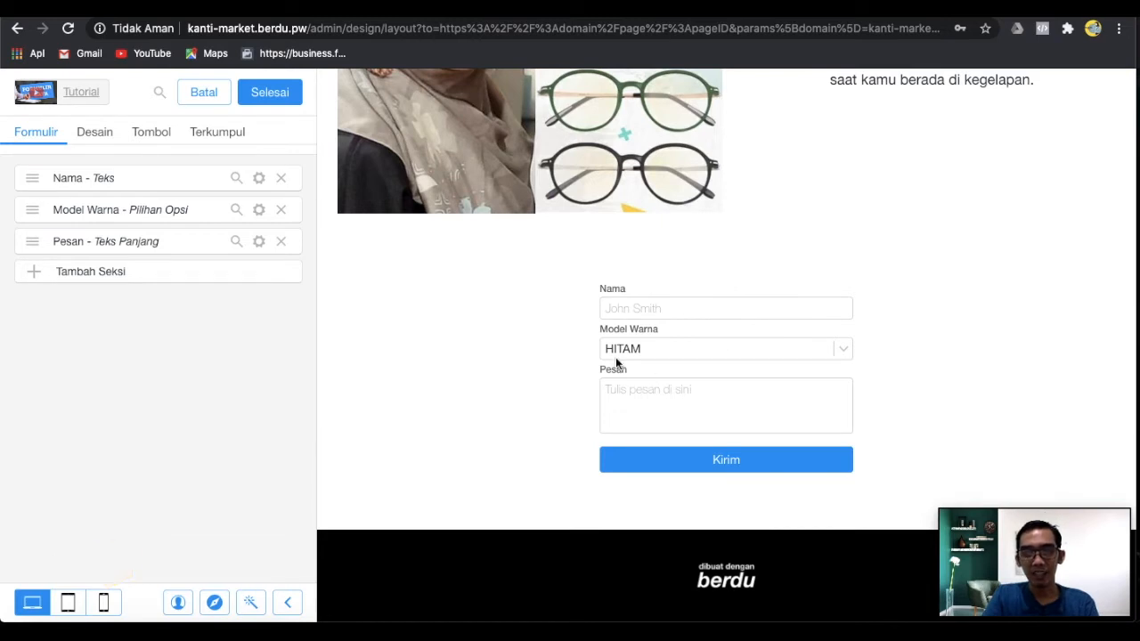
# In the form preview, choose MERAH for Model Warna and enter a sample name in Nama.
pyautogui.click(747, 352)
pyautogui.click(716, 371)
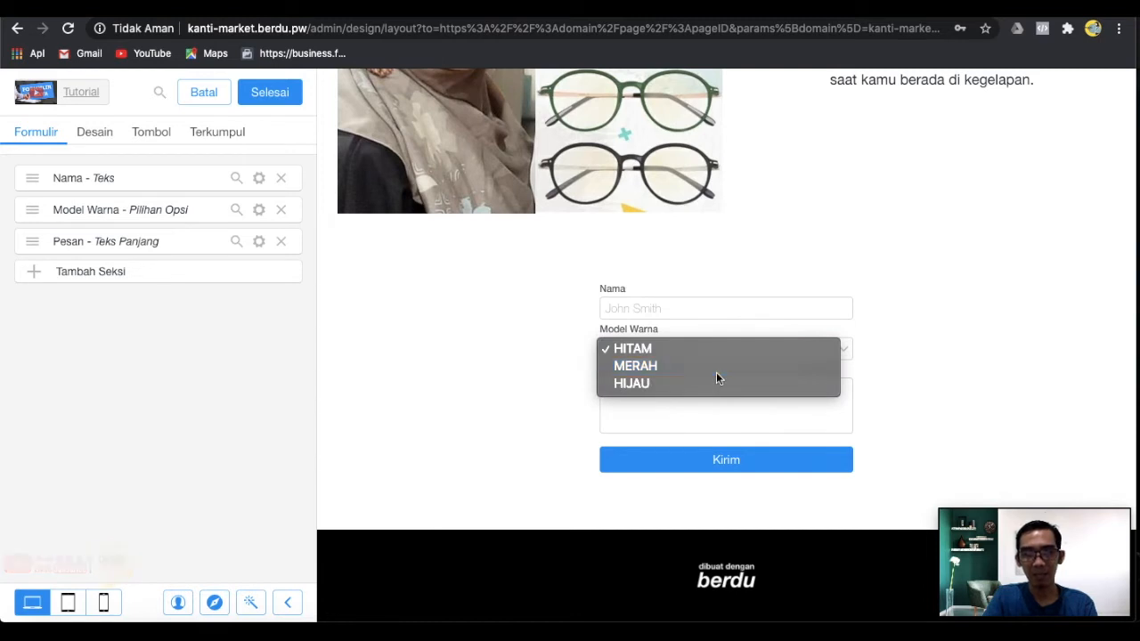
pyautogui.click(673, 308)
pyautogui.write('ELI')
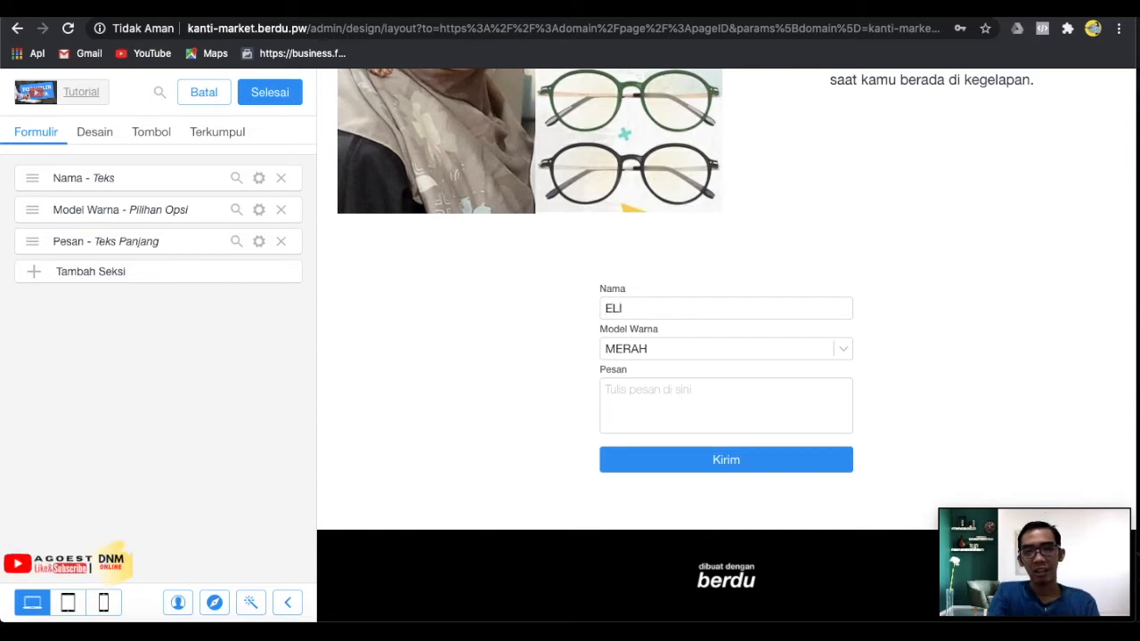
pyautogui.write('S')
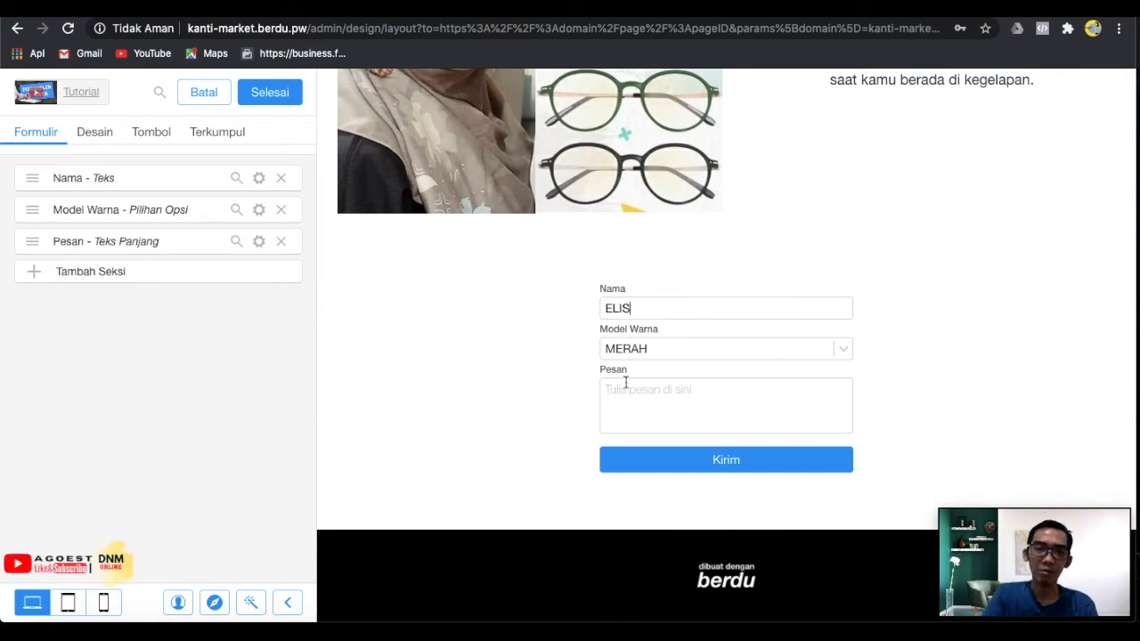
pyautogui.click(259, 241)
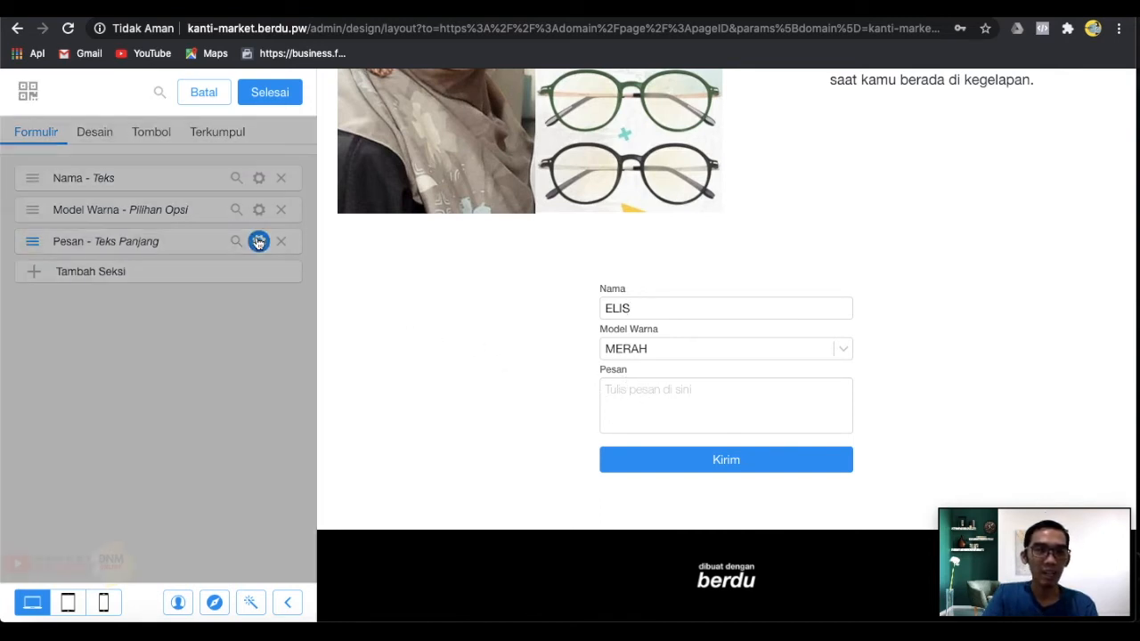
# Rename the Pesan field to ALAMAT LENGKAP with placeholder 'JL. AMIN GG. NO.' and confirm.
pyautogui.click(92, 285)
pyautogui.moveTo(92, 285); pyautogui.dragTo(0, 288)
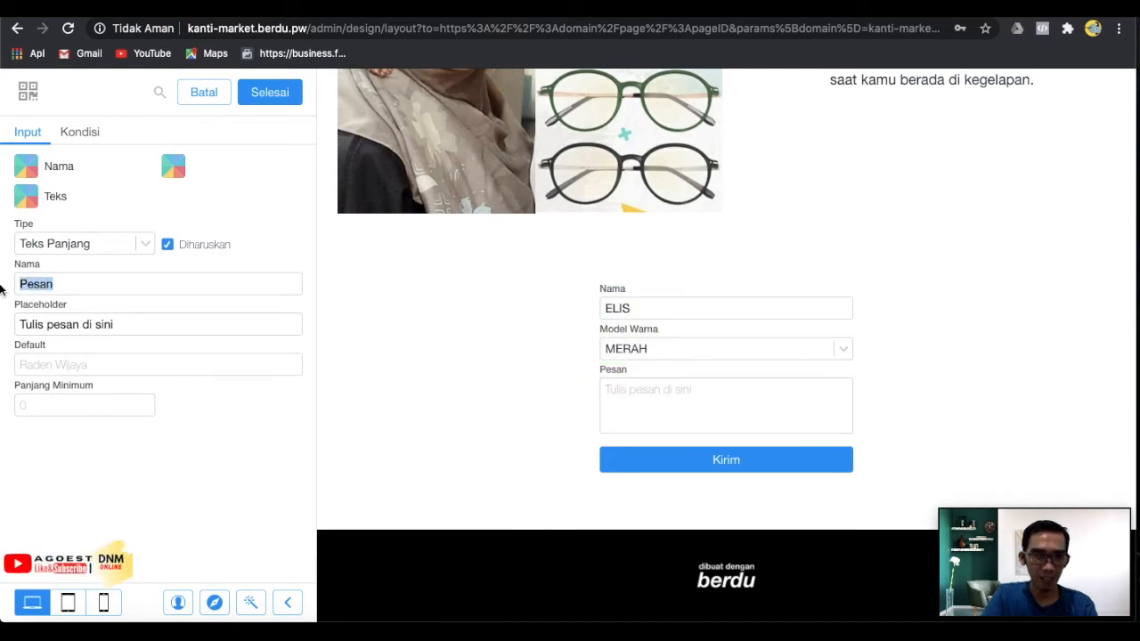
pyautogui.write('ALAMAT LENGKAP')
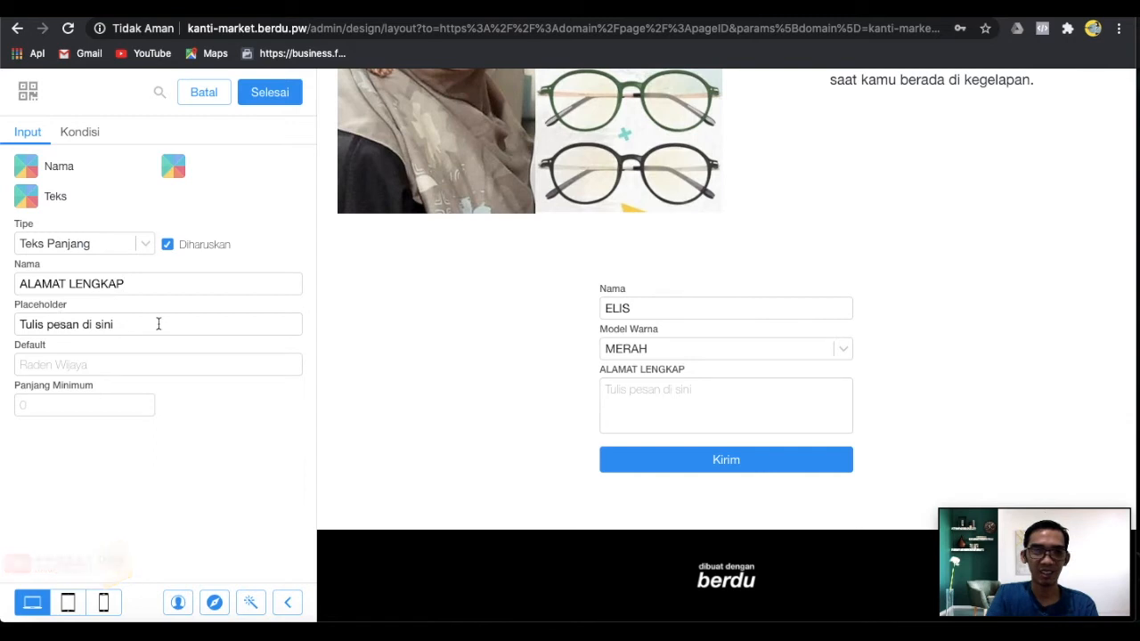
pyautogui.hotkey('ctrl', 'a')
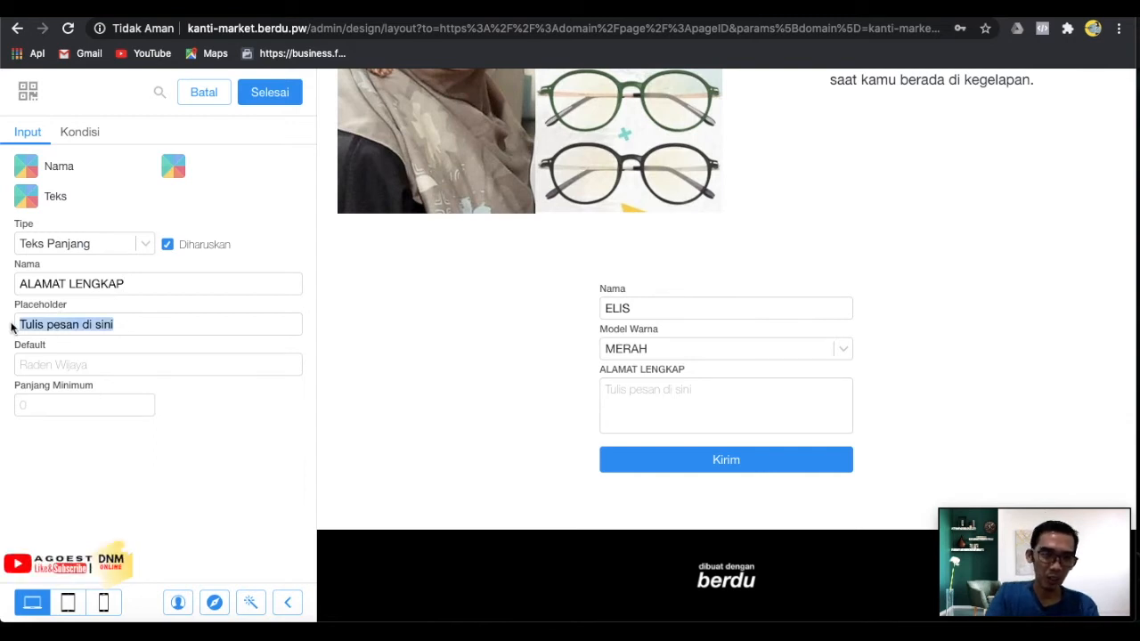
pyautogui.write('JL.')
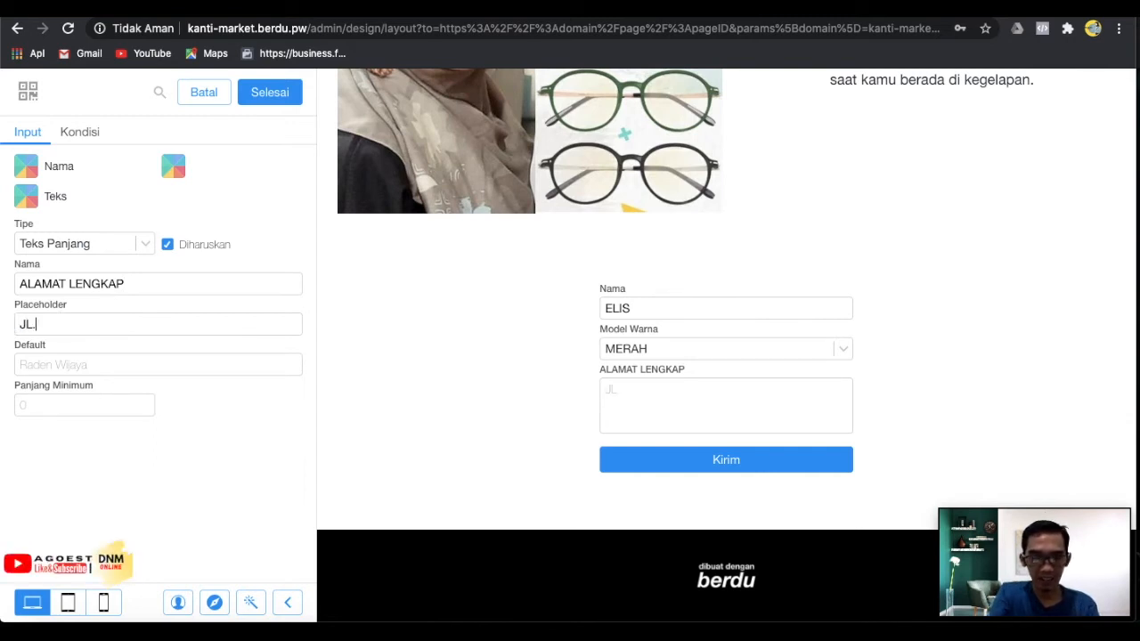
pyautogui.write(' AMIN')
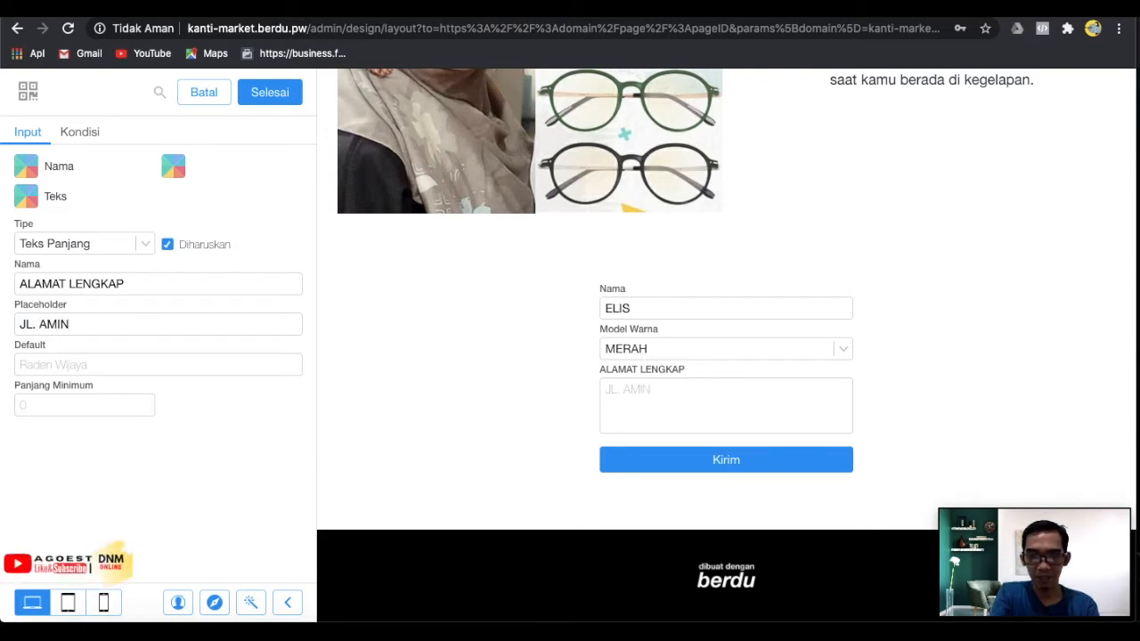
pyautogui.write(' GG')
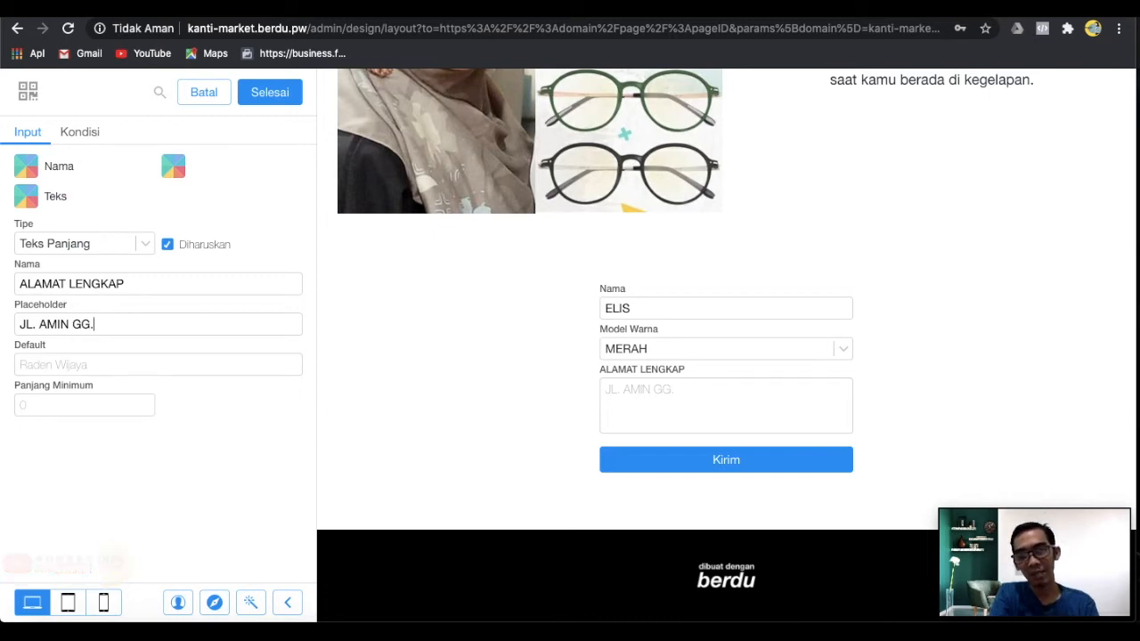
pyautogui.write('. NO.')
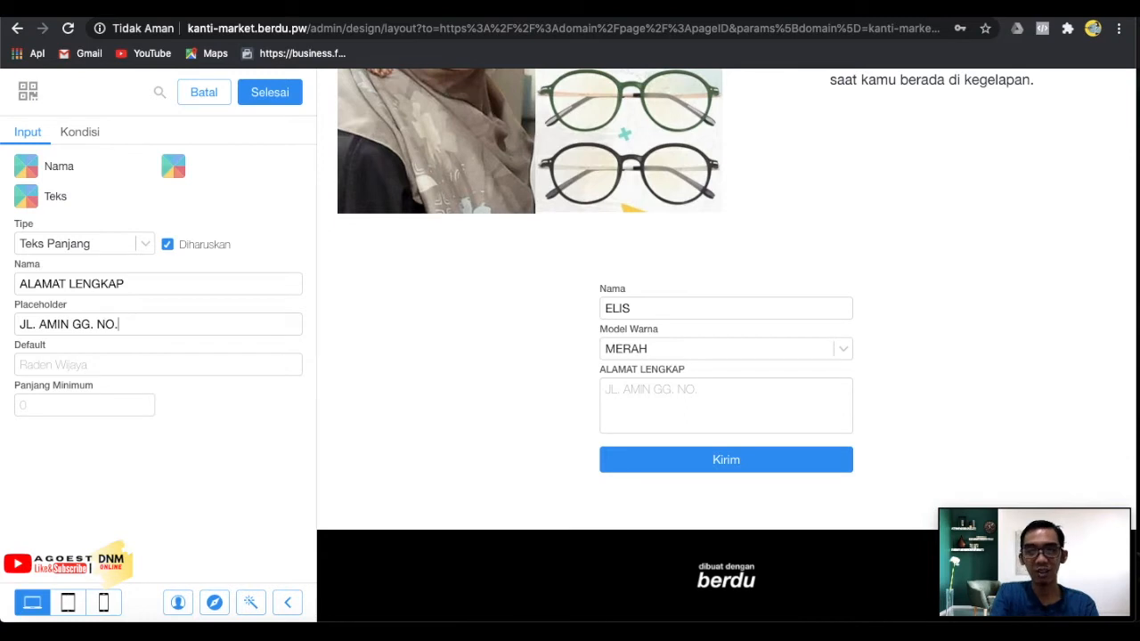
pyautogui.click(295, 93)
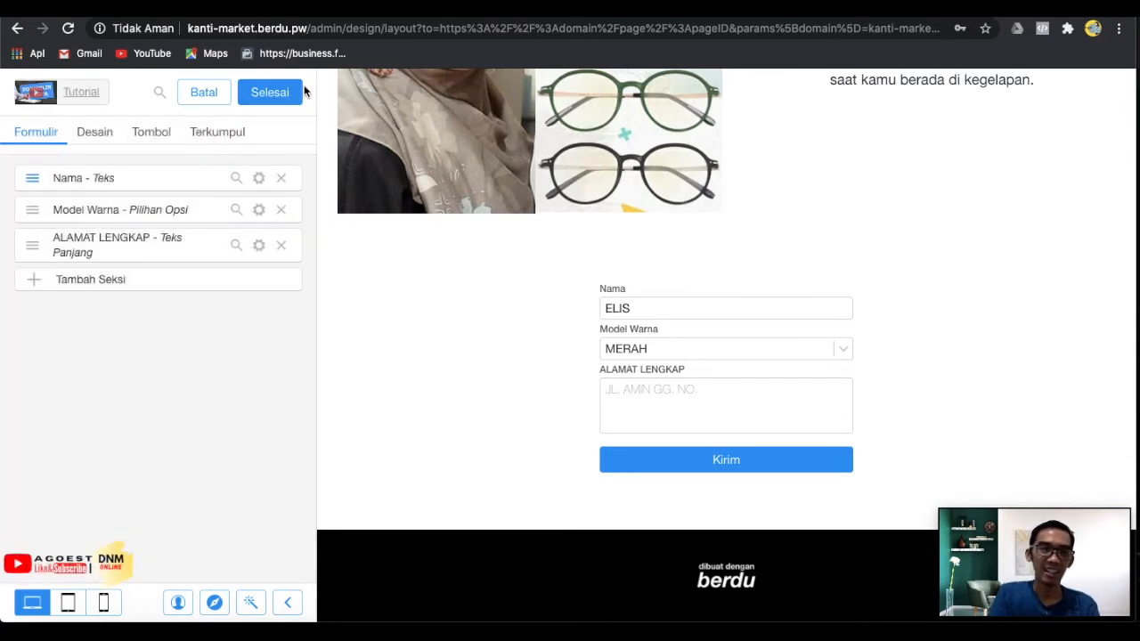
# Add a new form field, trying Peta and Lokasi Kecamatan before settling on type Harga, and confirm.
pyautogui.click(122, 288)
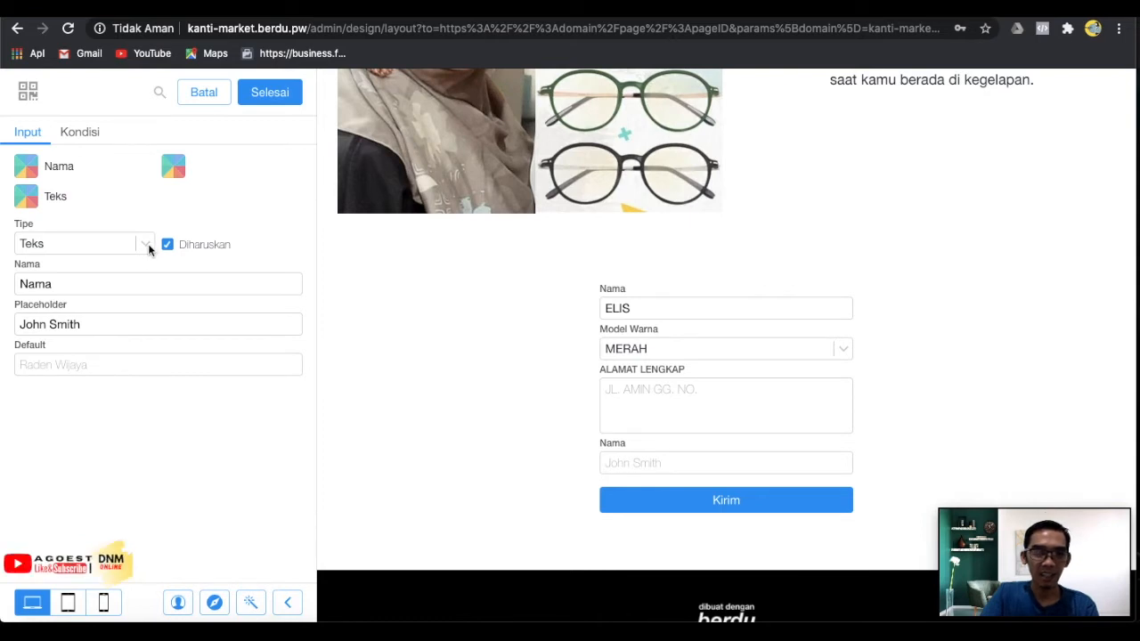
pyautogui.click(148, 245)
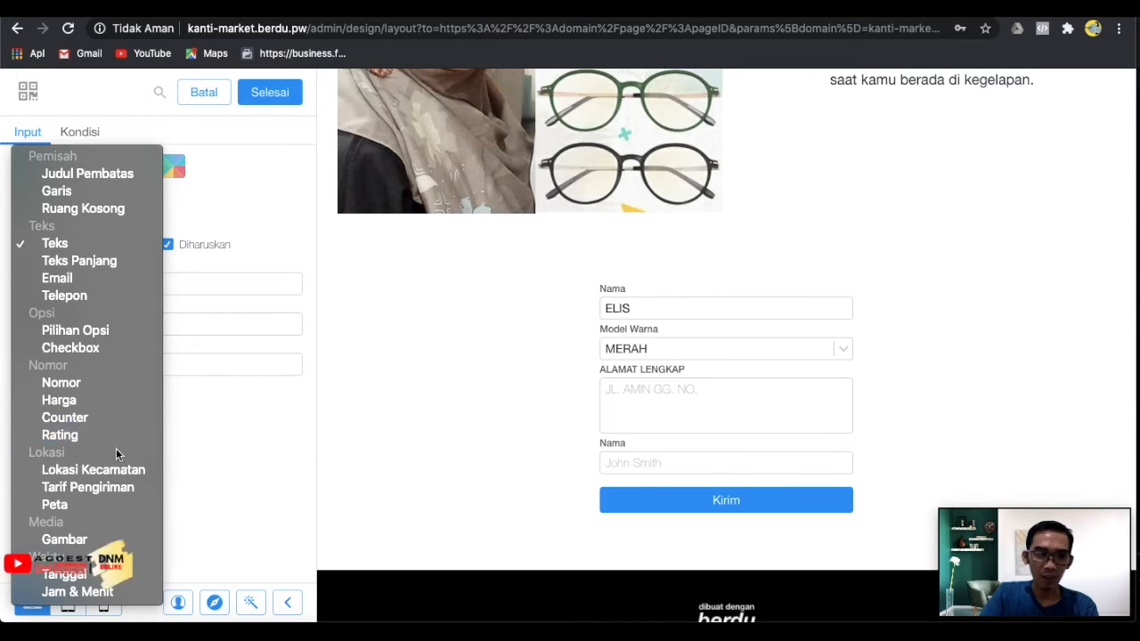
pyautogui.click(110, 507)
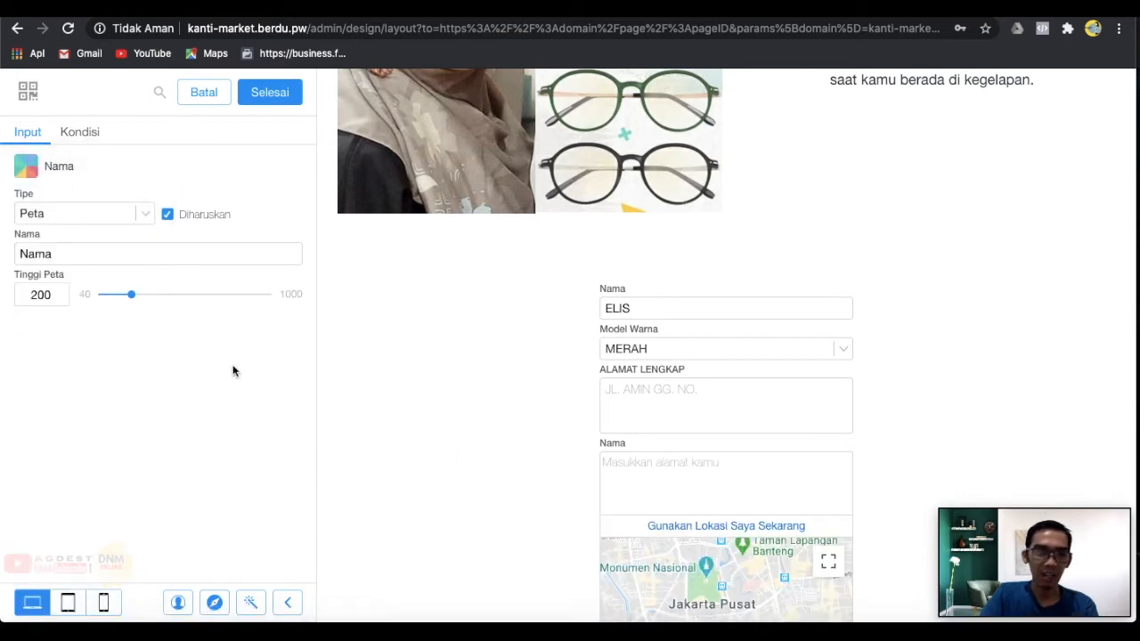
pyautogui.click(140, 214)
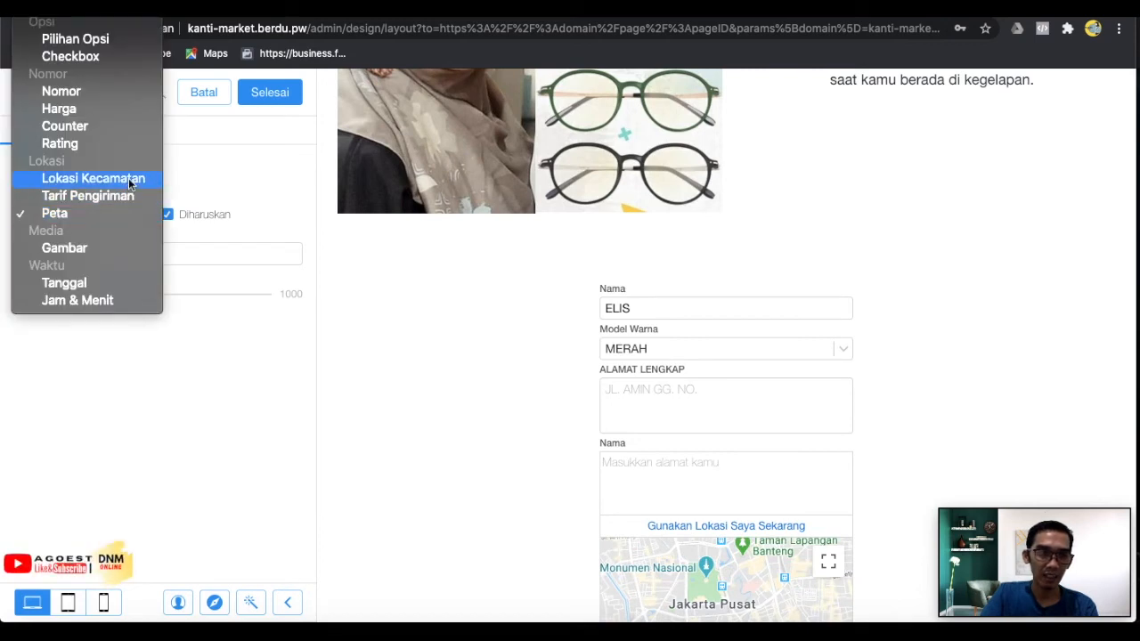
pyautogui.click(128, 178)
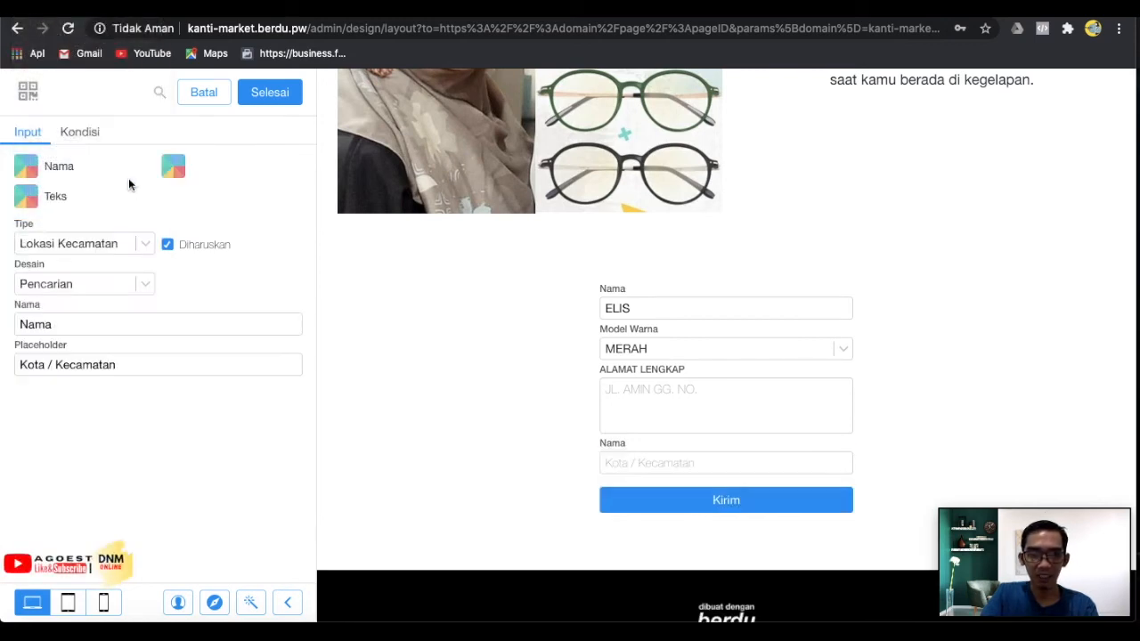
pyautogui.click(143, 243)
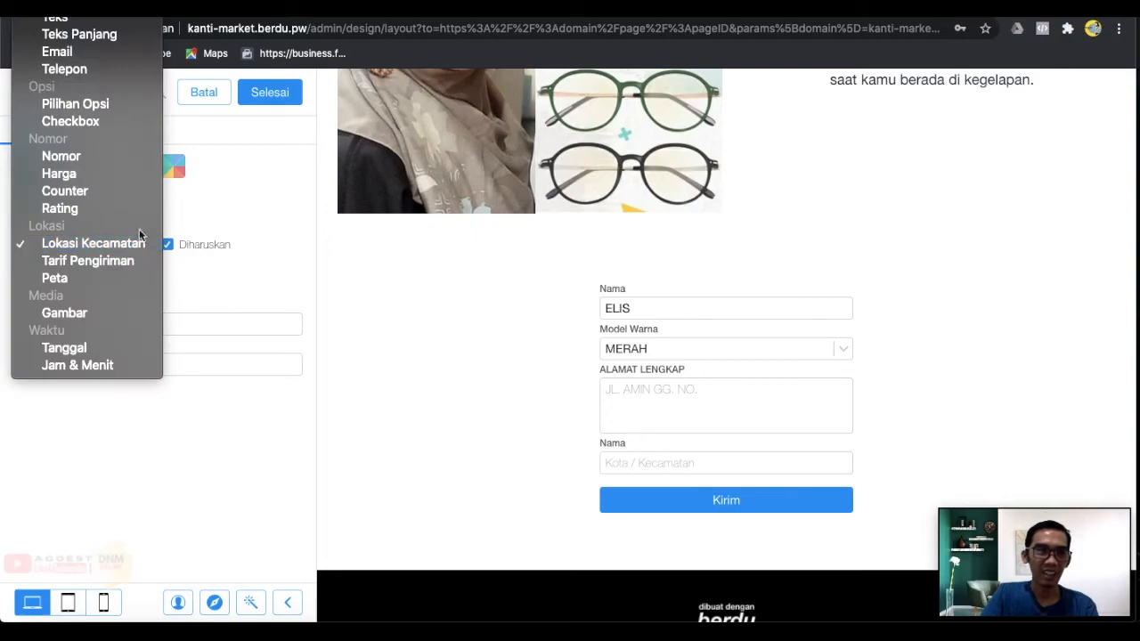
pyautogui.scroll(1, 110, 187)
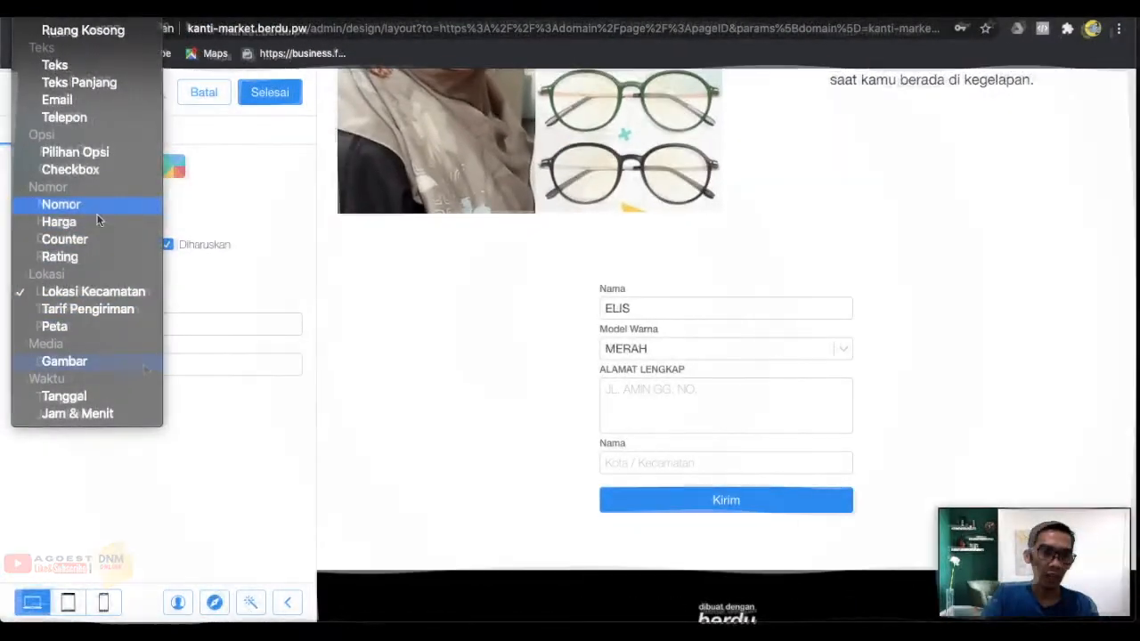
pyautogui.click(98, 218)
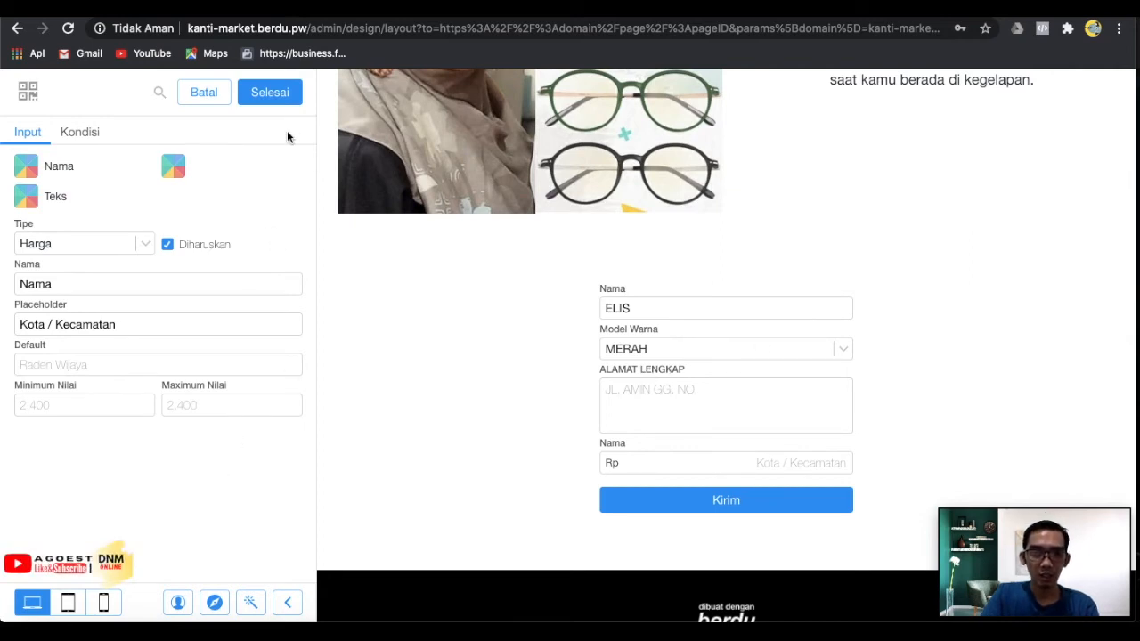
pyautogui.click(268, 92)
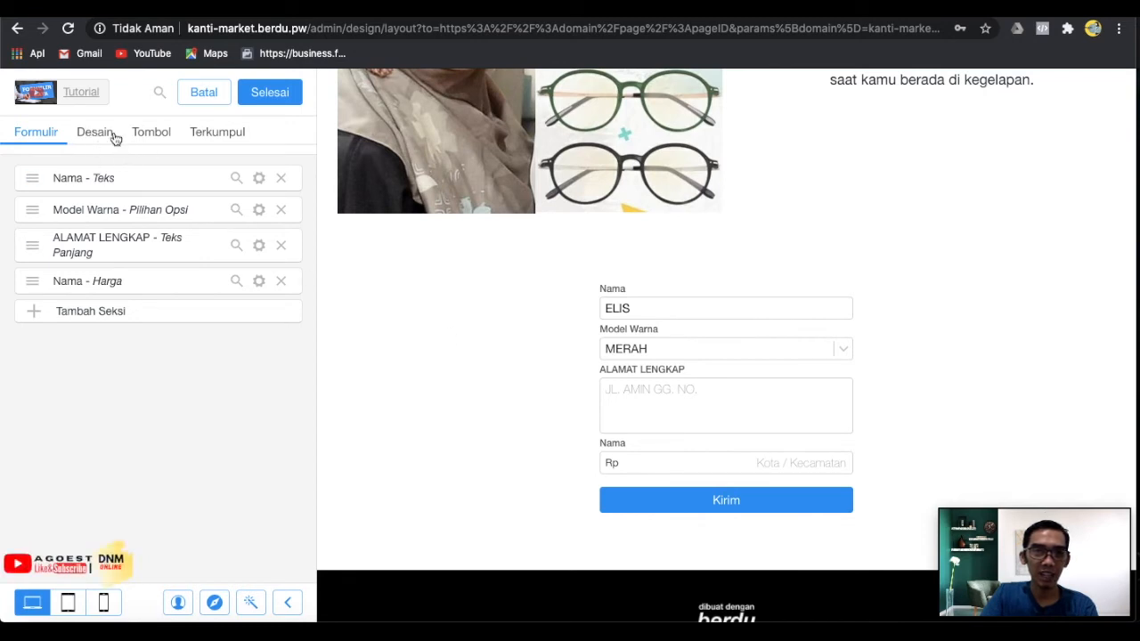
# Open the Kirim button's settings and keep submissions saved to Berdu's form data.
pyautogui.click(159, 135)
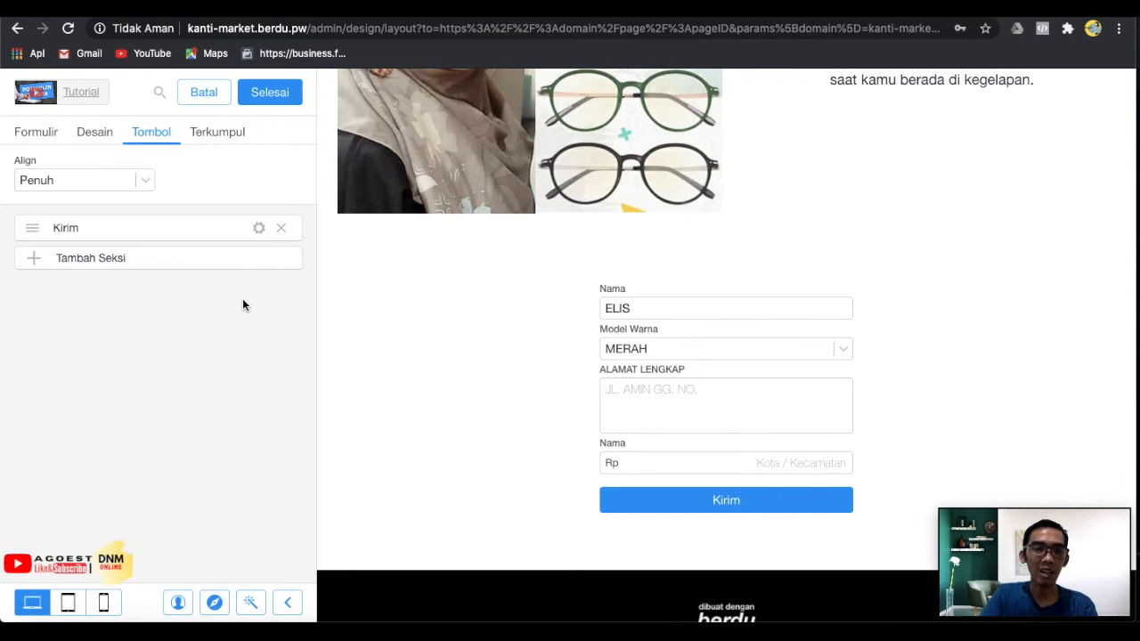
pyautogui.click(258, 229)
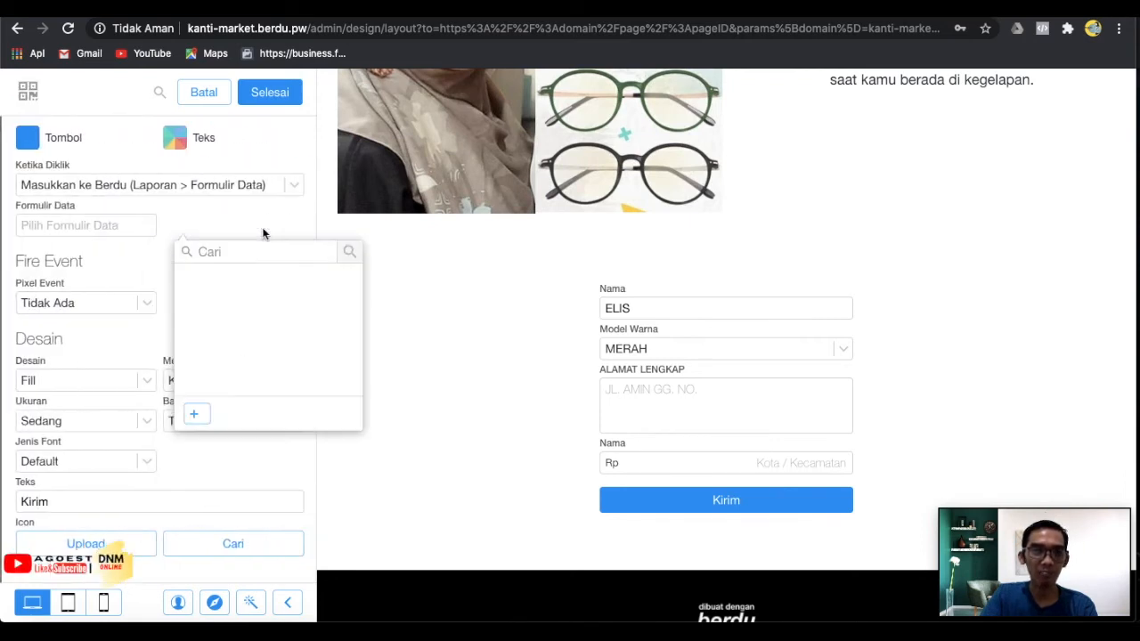
pyautogui.click(143, 227)
pyautogui.click(236, 258)
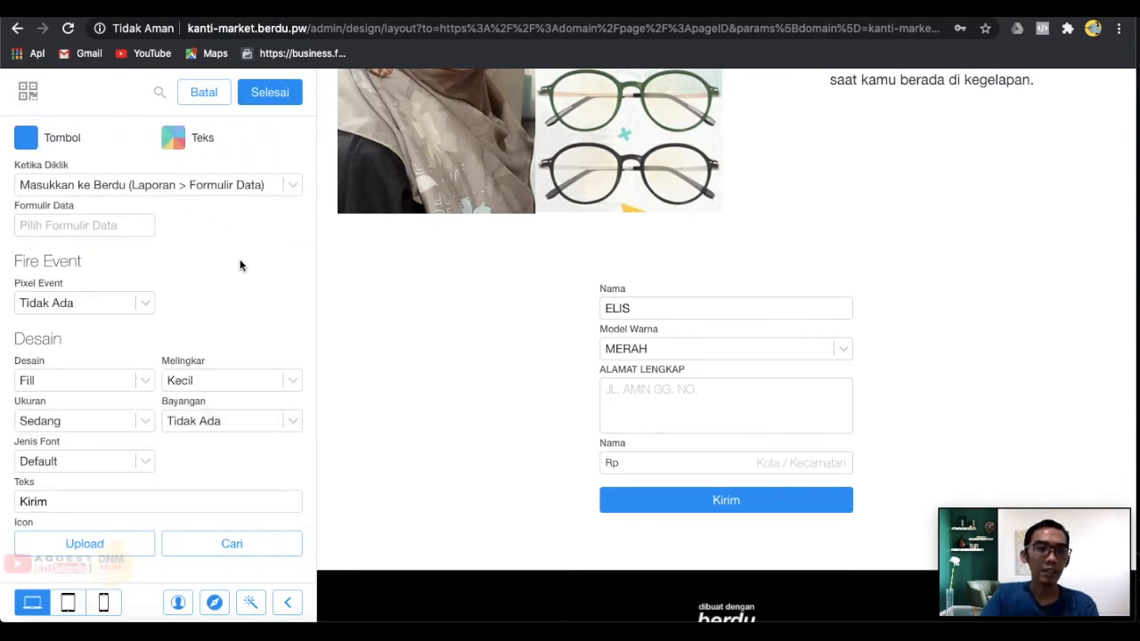
pyautogui.click(152, 232)
pyautogui.click(291, 190)
pyautogui.click(292, 187)
pyautogui.click(295, 188)
pyautogui.click(83, 225)
pyautogui.click(224, 249)
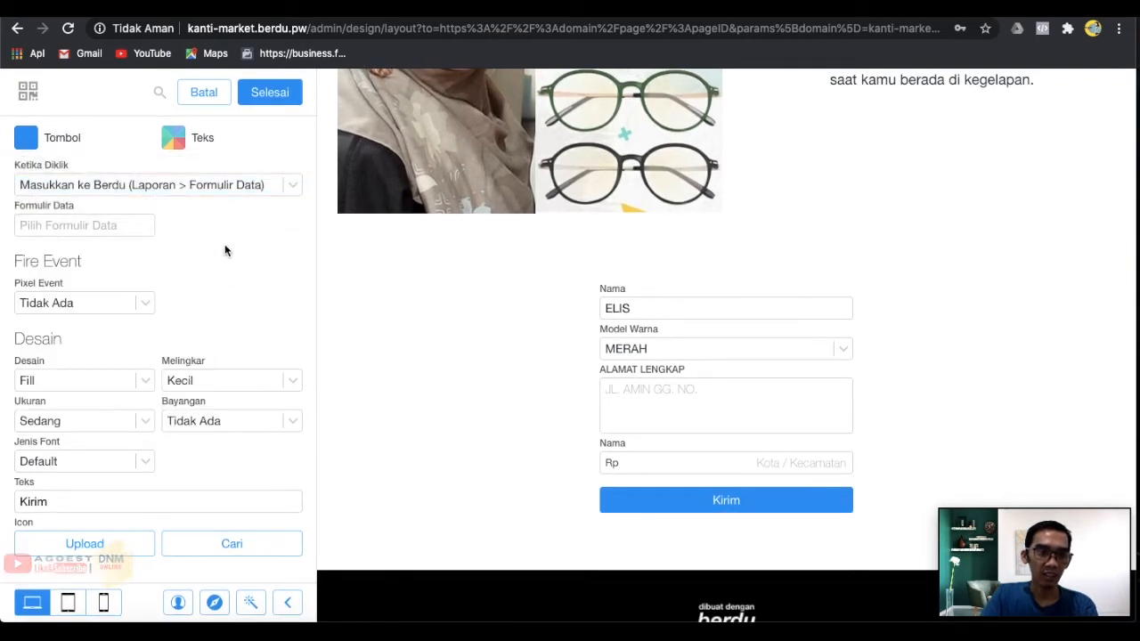
# Set the button's Pixel Event to Add Payment Info.
pyautogui.click(94, 304)
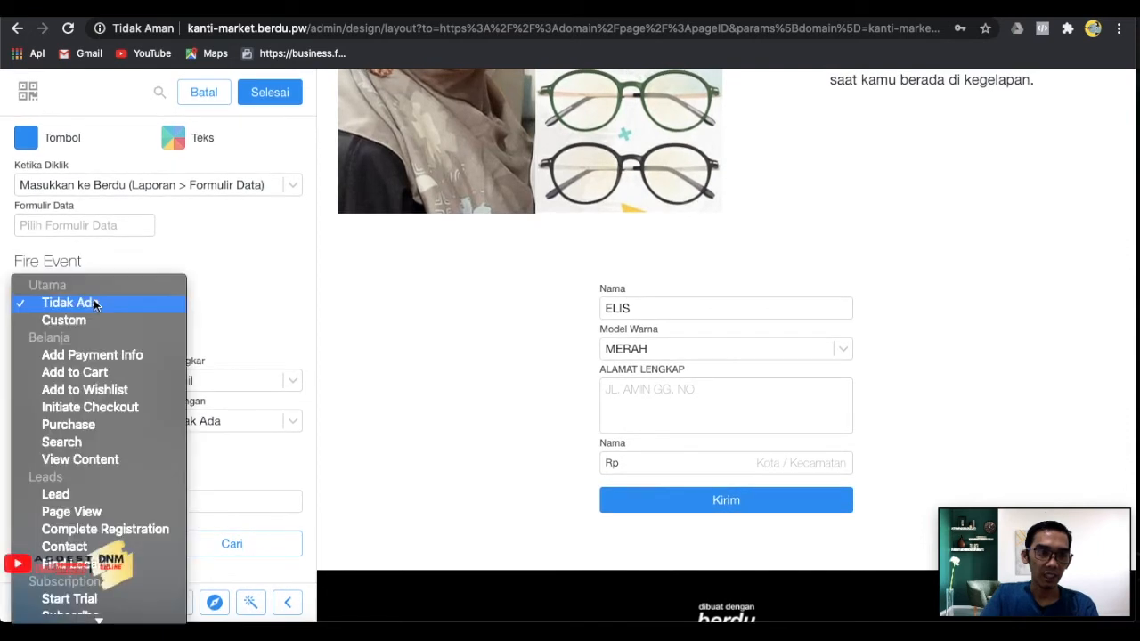
pyautogui.click(148, 360)
pyautogui.scroll(-1, 235, 316)
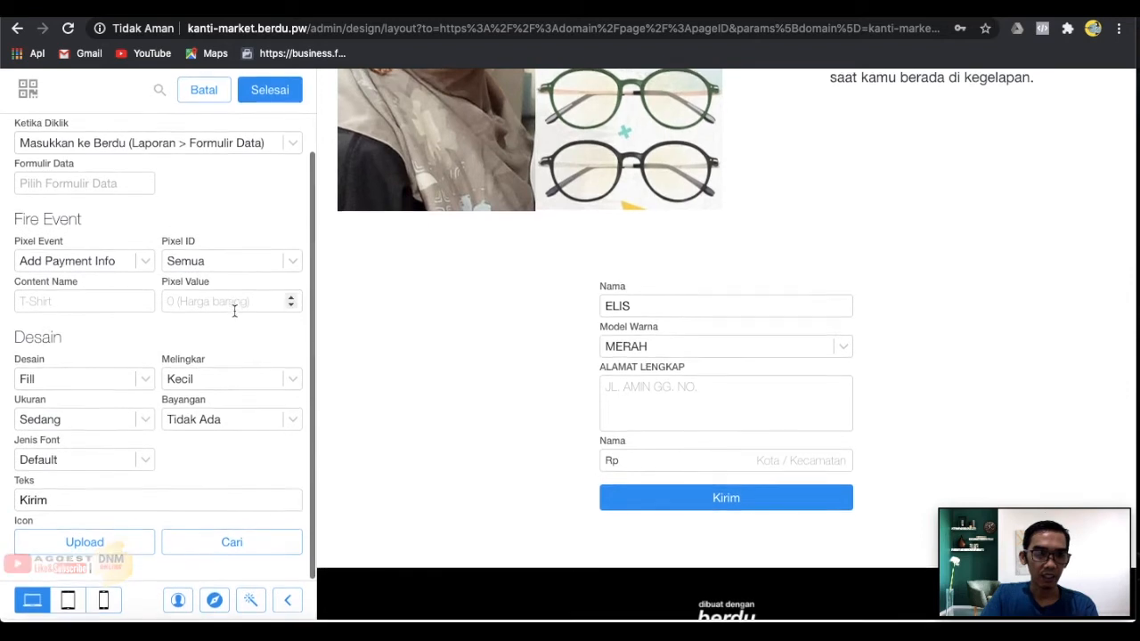
pyautogui.scroll(1, 235, 310)
pyautogui.scroll(-1, 235, 310)
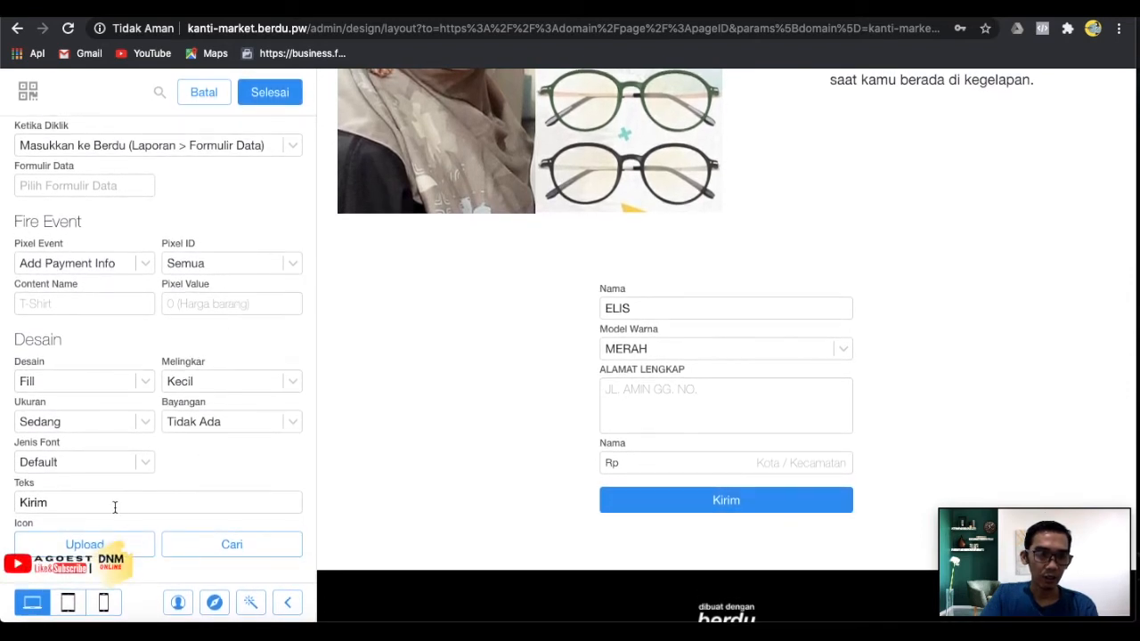
pyautogui.moveTo(112, 507); pyautogui.dragTo(9, 504)
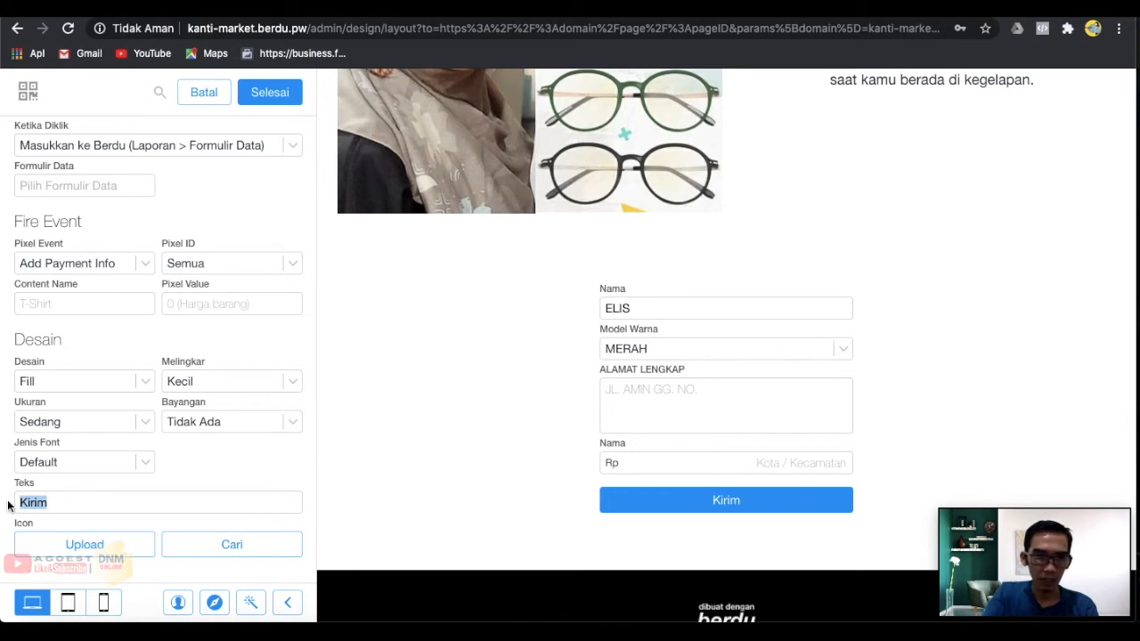
# Change the submit button's label to 'KIRIM KE CS'.
pyautogui.click(112, 464)
pyautogui.click(221, 502)
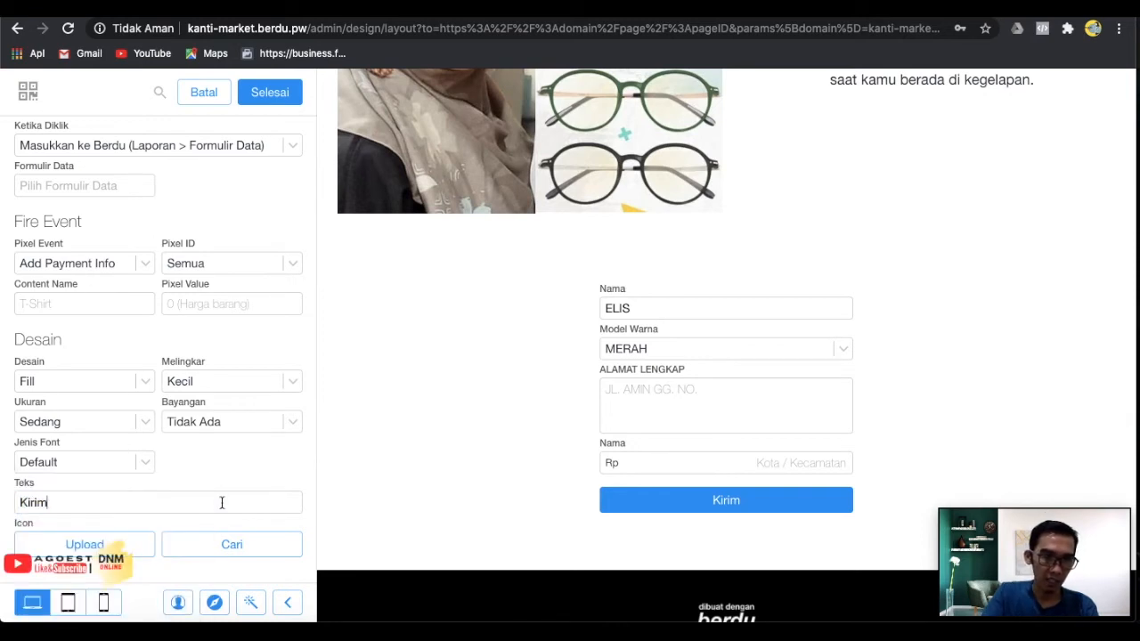
pyautogui.write('KE')
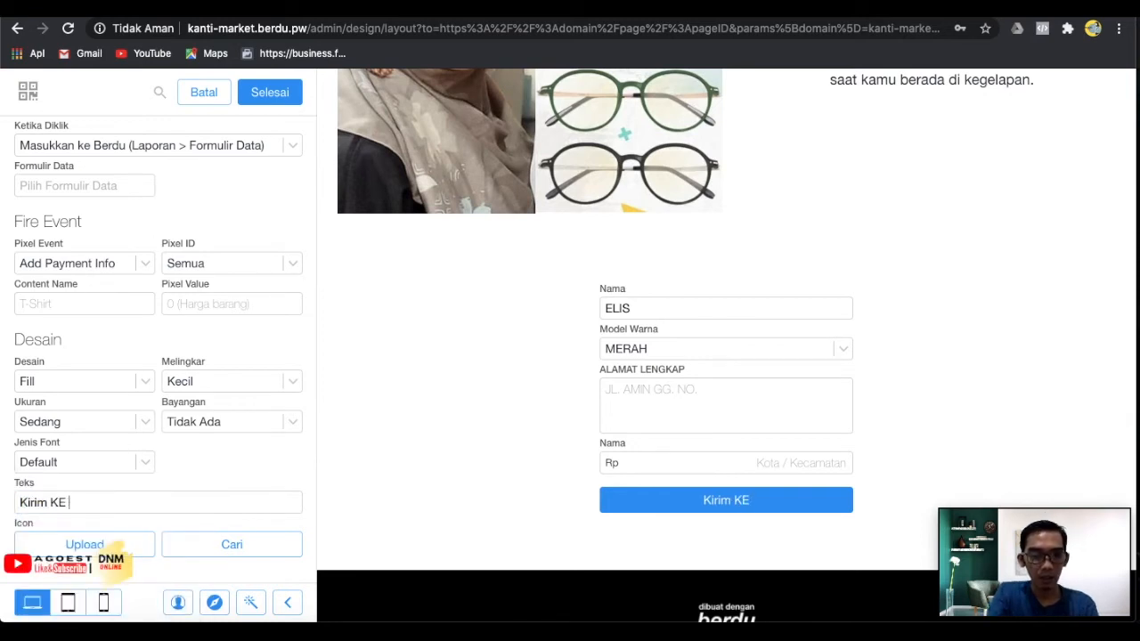
pyautogui.press('BackSpace')
pyautogui.press('BackSpace')
pyautogui.press('BackSpace')
pyautogui.press('BackSpace')
pyautogui.press('BackSpace')
pyautogui.press('BackSpace')
pyautogui.press('BackSpace')
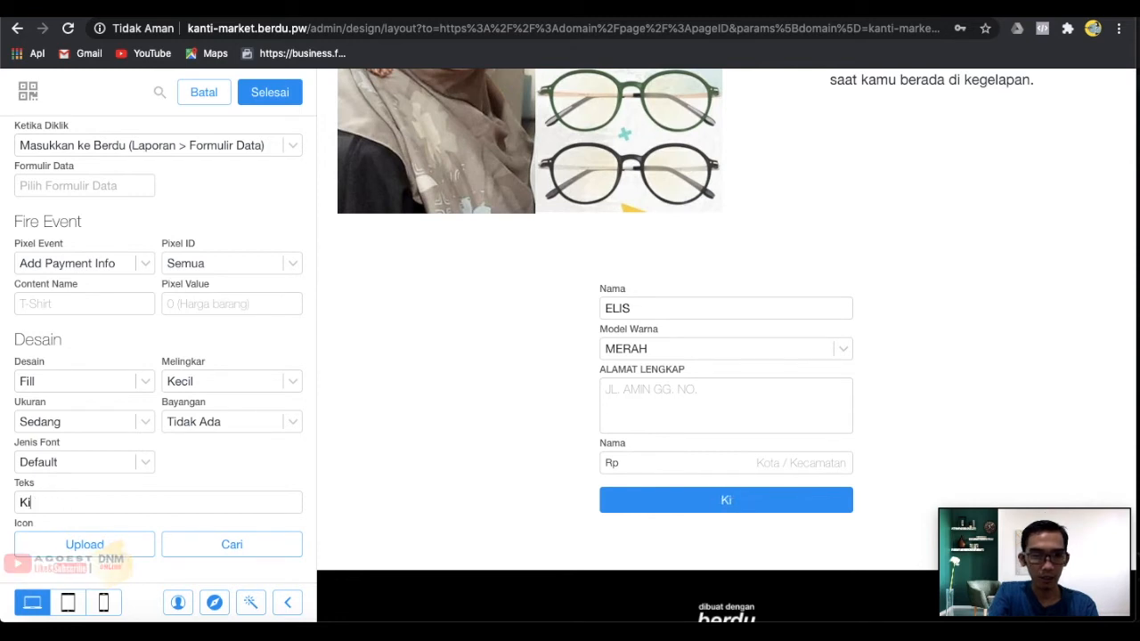
pyautogui.write('IRIM KE CS')
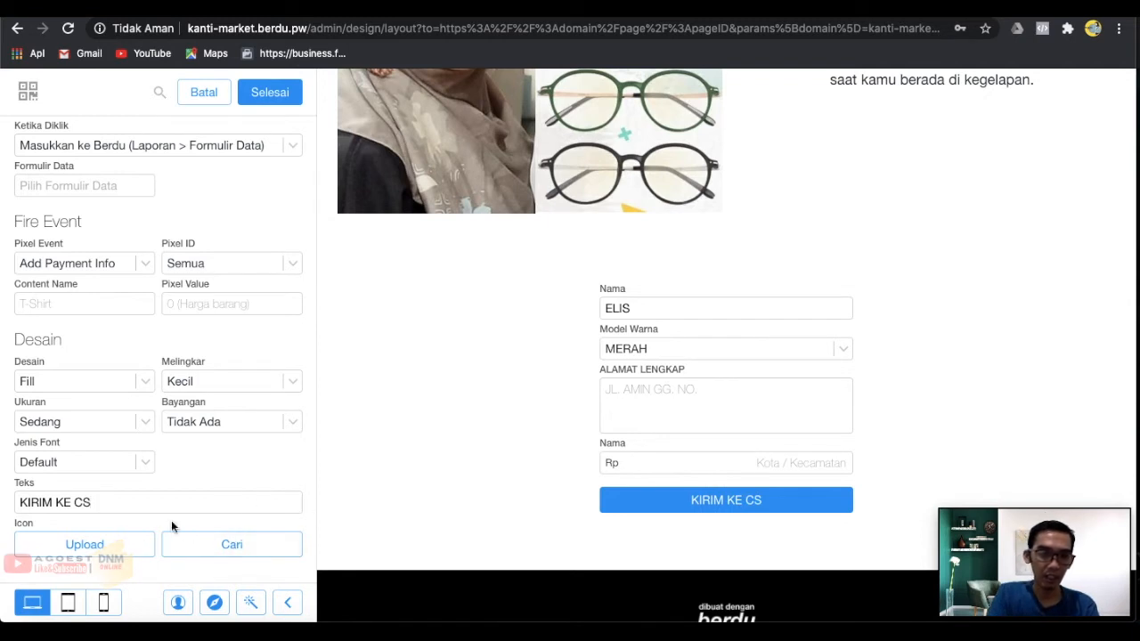
# Add the person icon from the Other row before the button label.
pyautogui.click(222, 550)
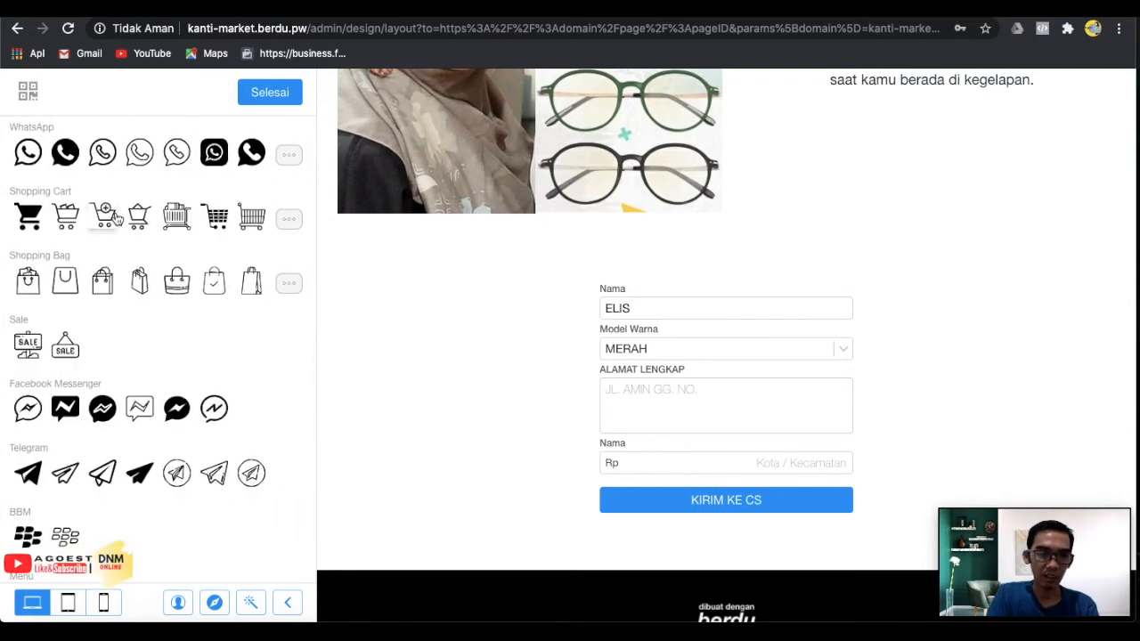
pyautogui.scroll(-2, 179, 419)
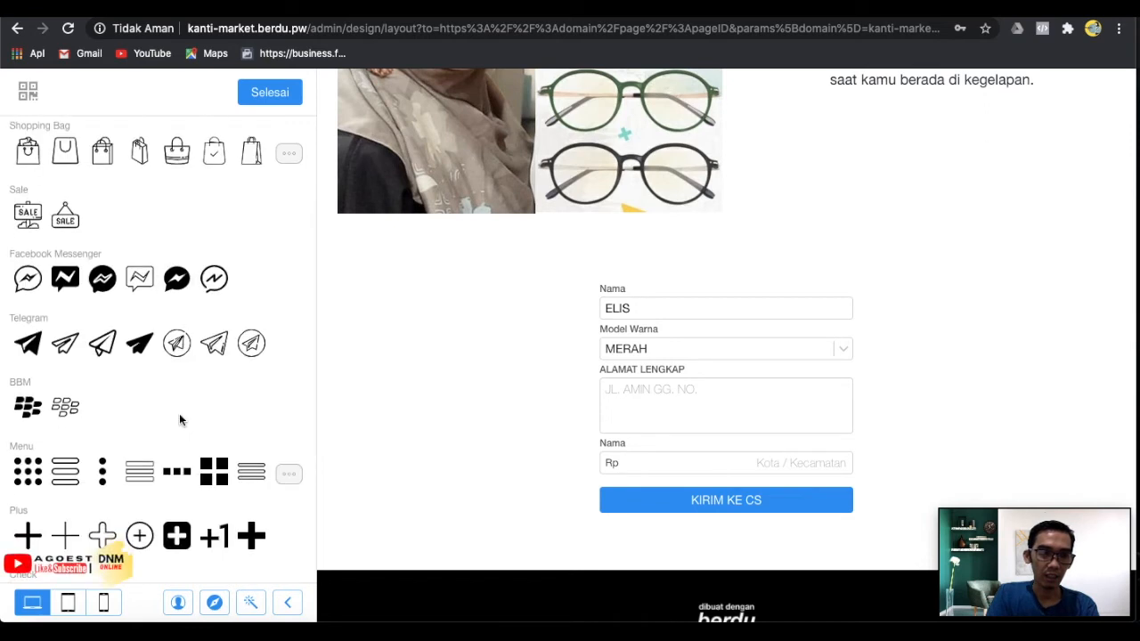
pyautogui.scroll(-3, 179, 413)
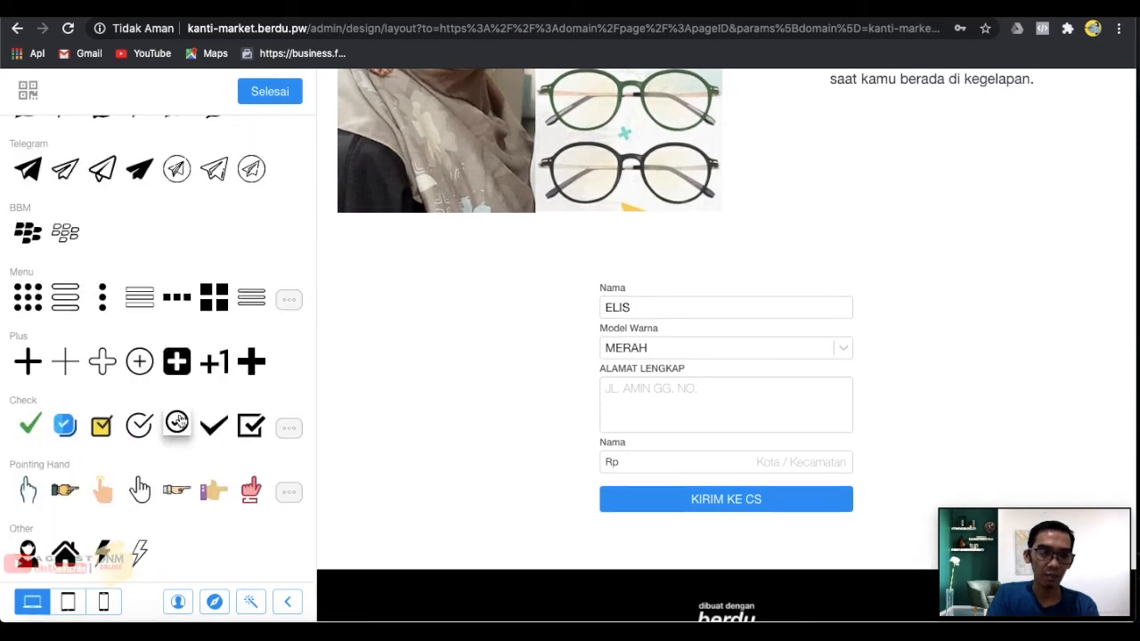
pyautogui.click(30, 552)
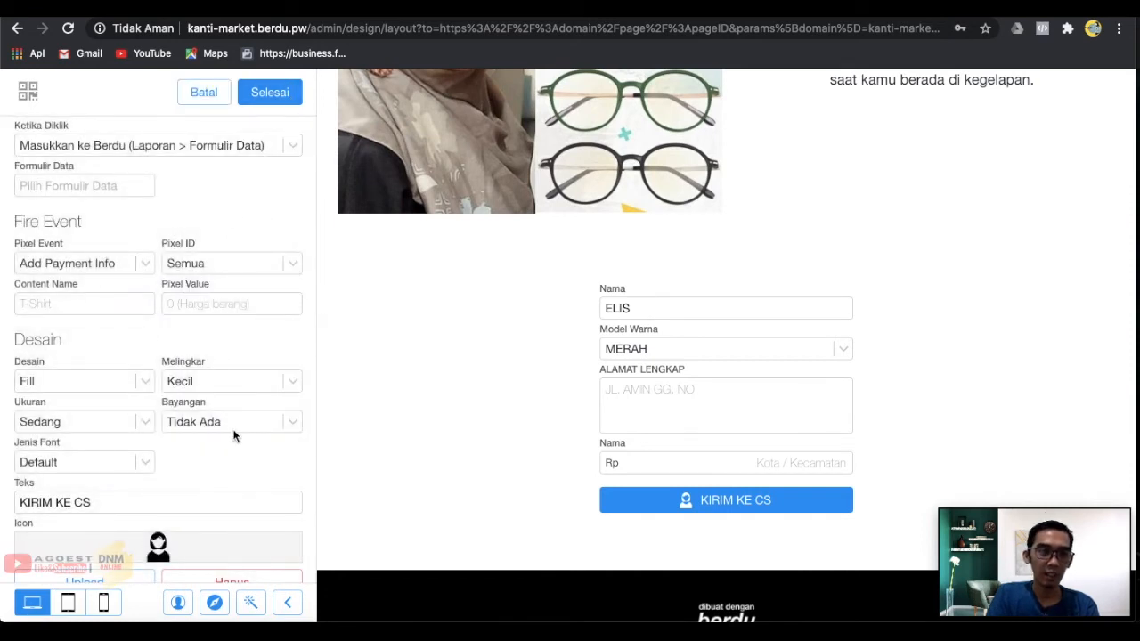
# Style the button with Amaranth font, Bulat corners and a Sedang shadow, then confirm.
pyautogui.click(101, 464)
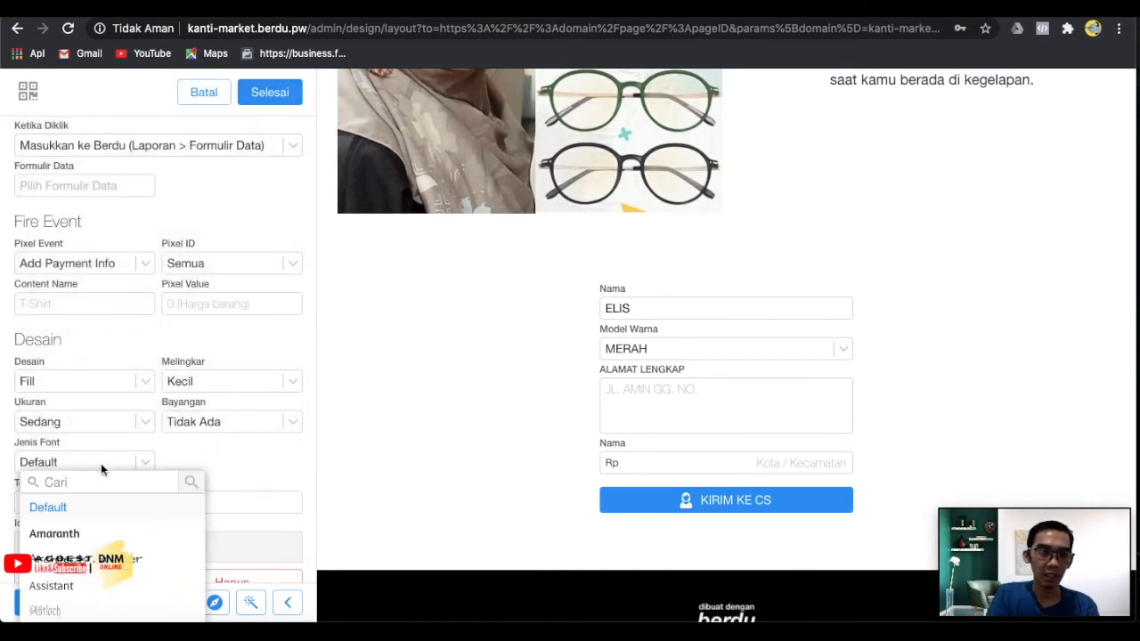
pyautogui.click(89, 539)
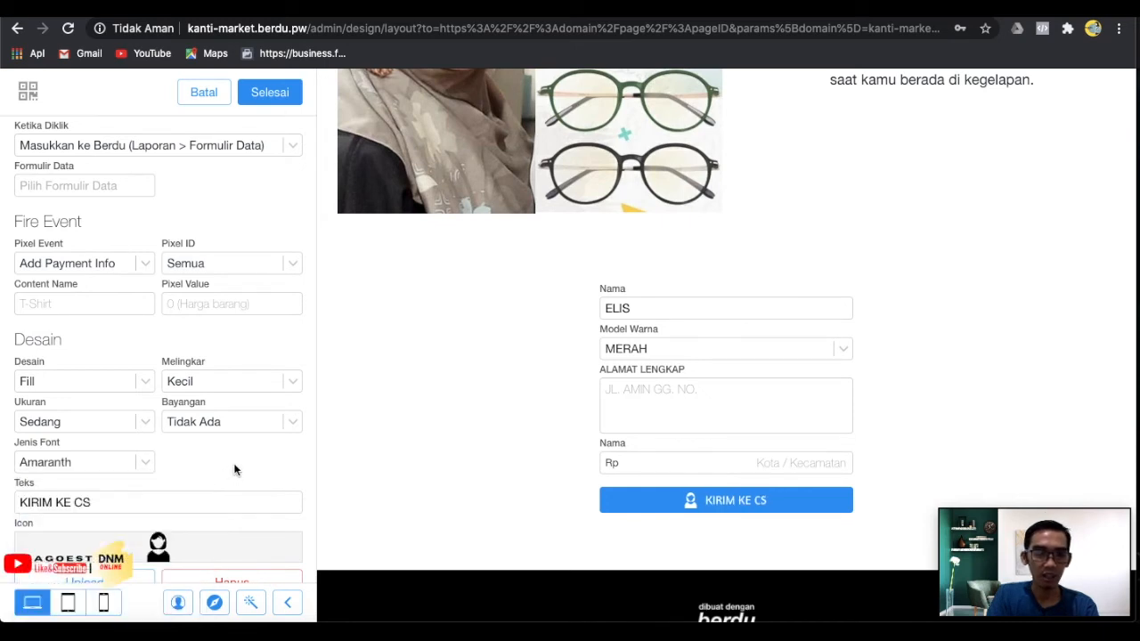
pyautogui.click(198, 383)
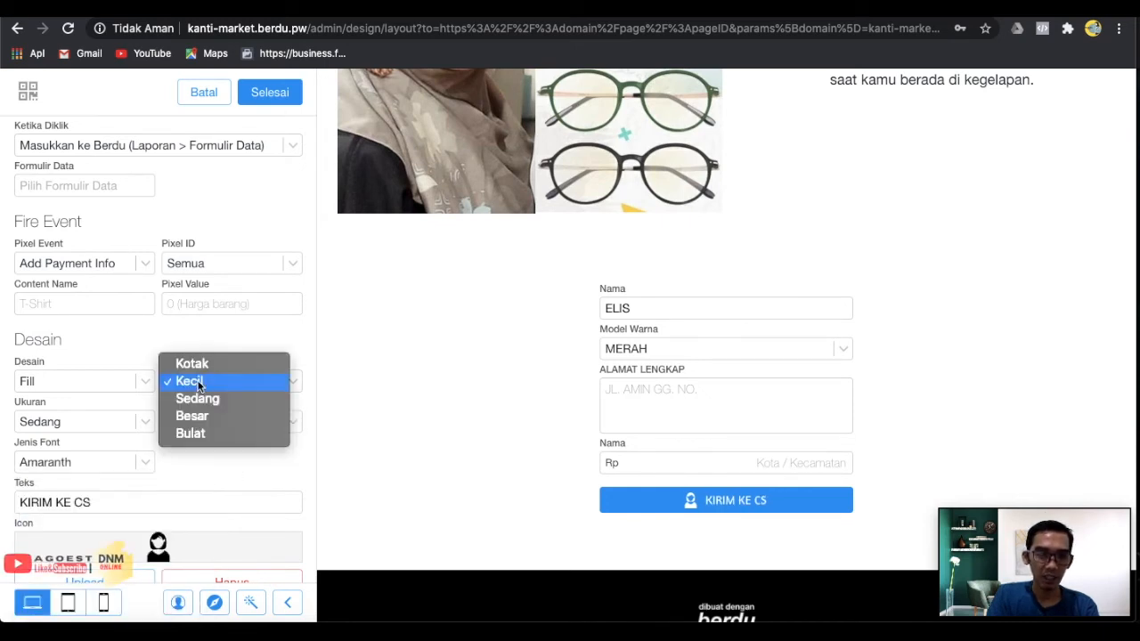
pyautogui.click(219, 434)
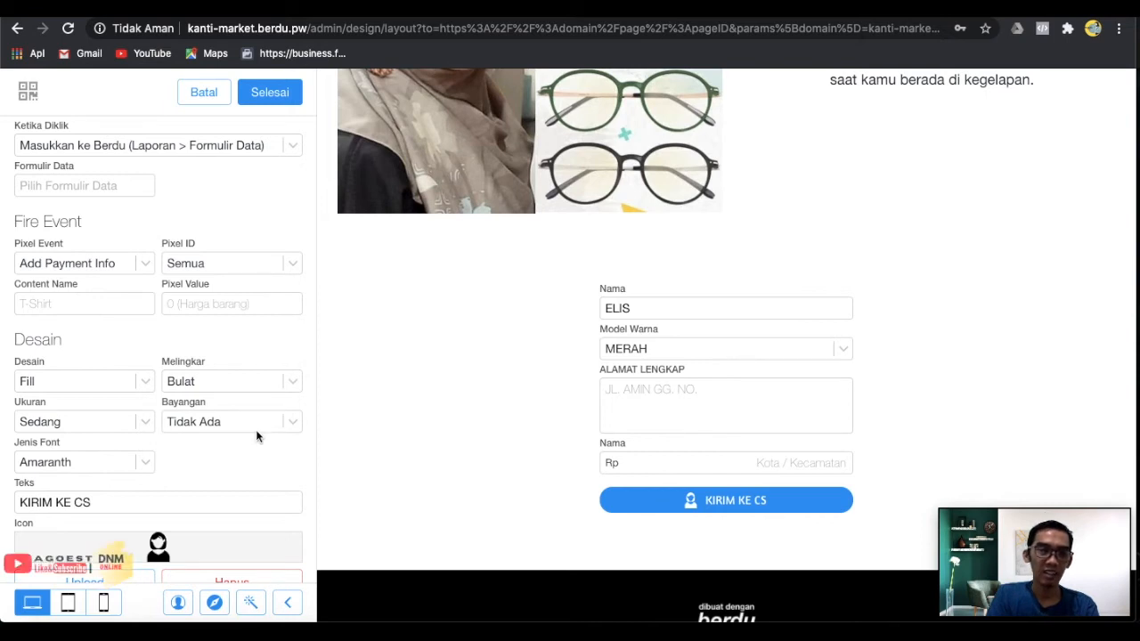
pyautogui.click(201, 423)
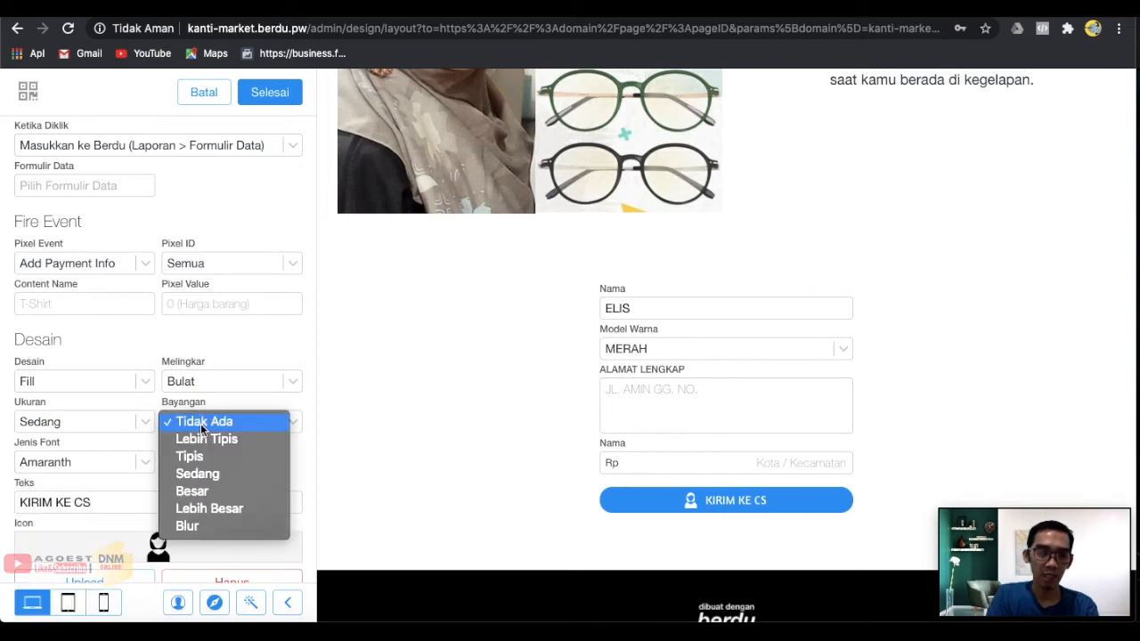
pyautogui.click(212, 473)
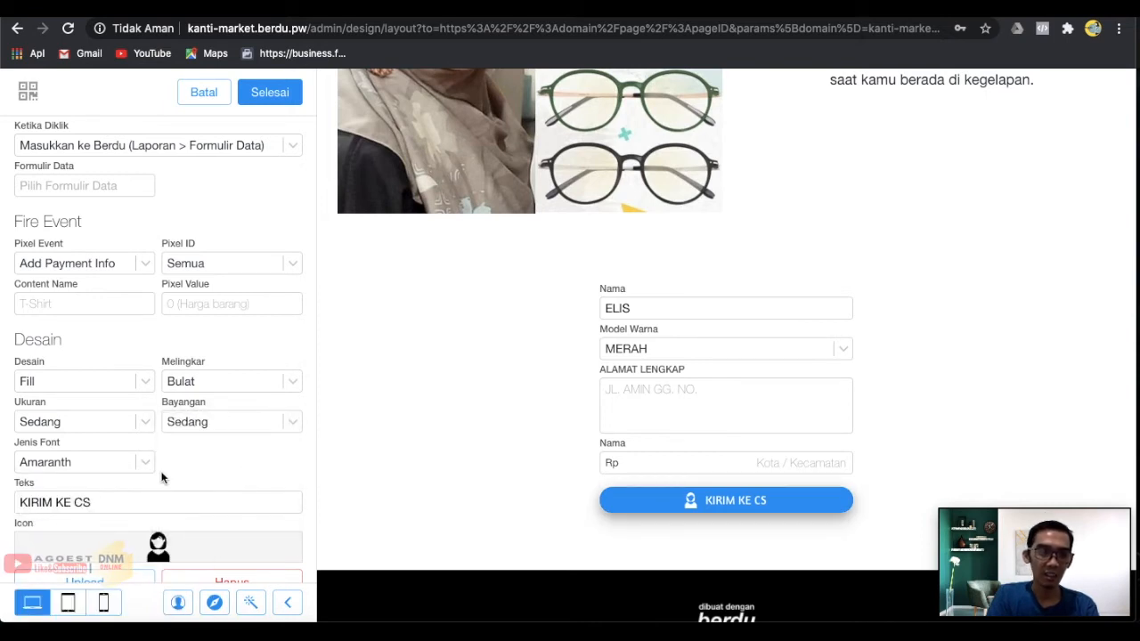
pyautogui.scroll(-1, 230, 472)
pyautogui.scroll(2, 231, 470)
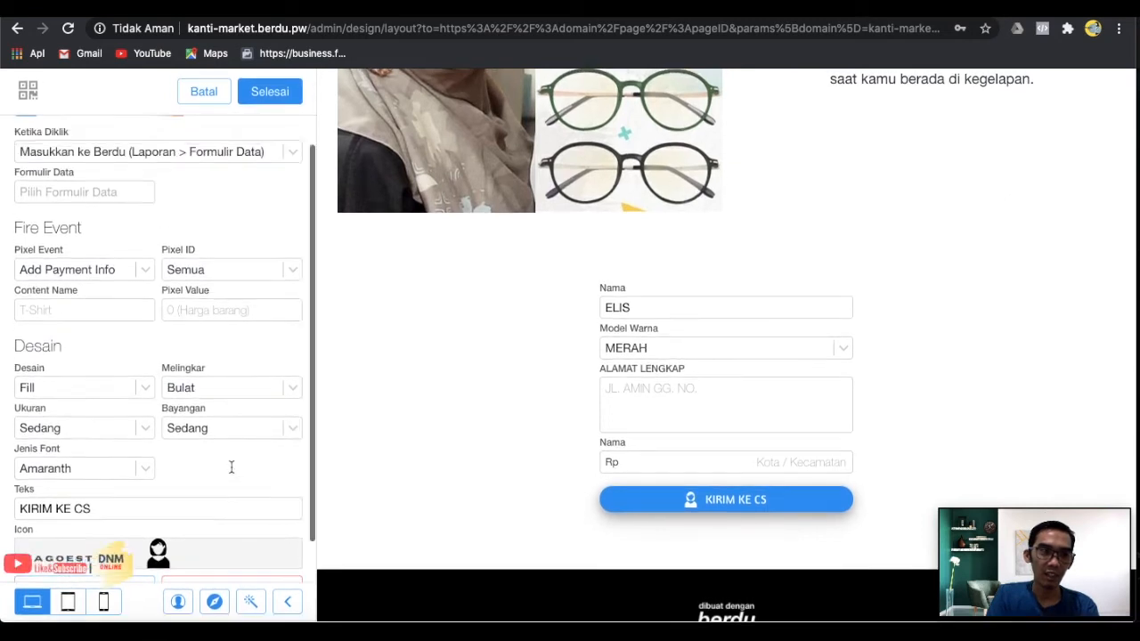
pyautogui.click(265, 96)
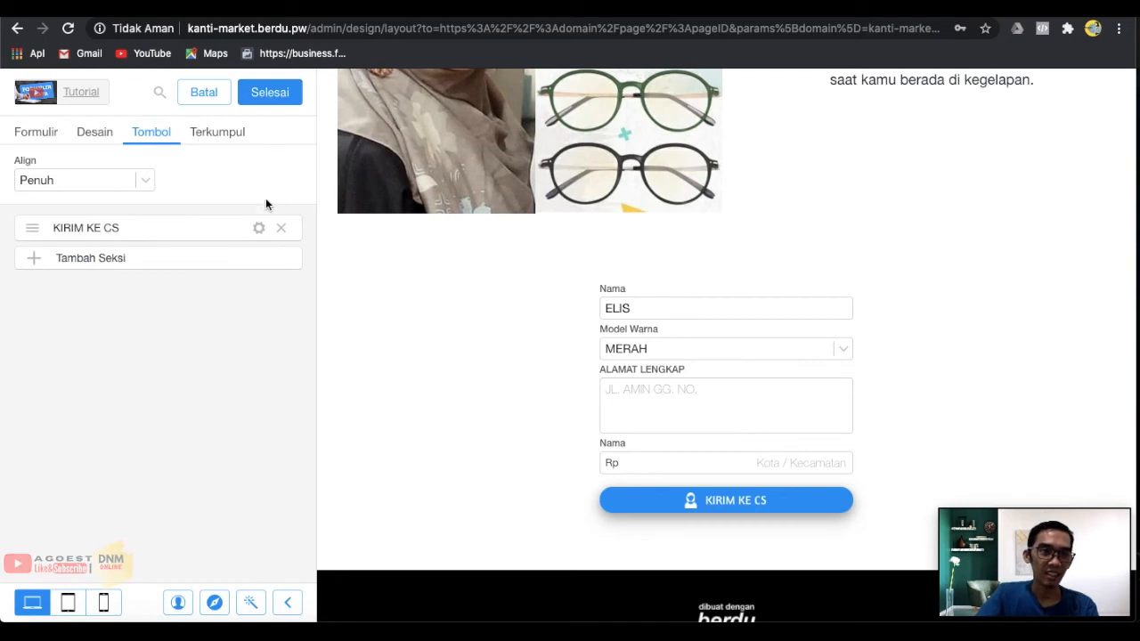
# Set the button to Kirim ke WhatsApp (Tidak Disimpan) and enter the shop's WhatsApp number.
pyautogui.click(261, 230)
pyautogui.click(127, 224)
pyautogui.click(293, 185)
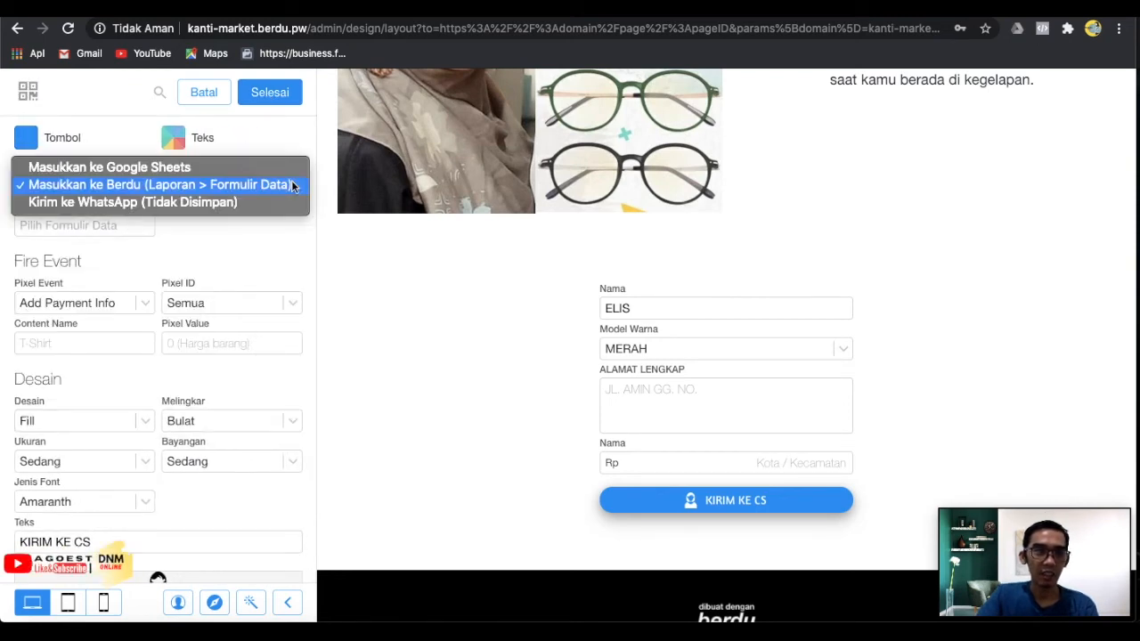
pyautogui.click(228, 203)
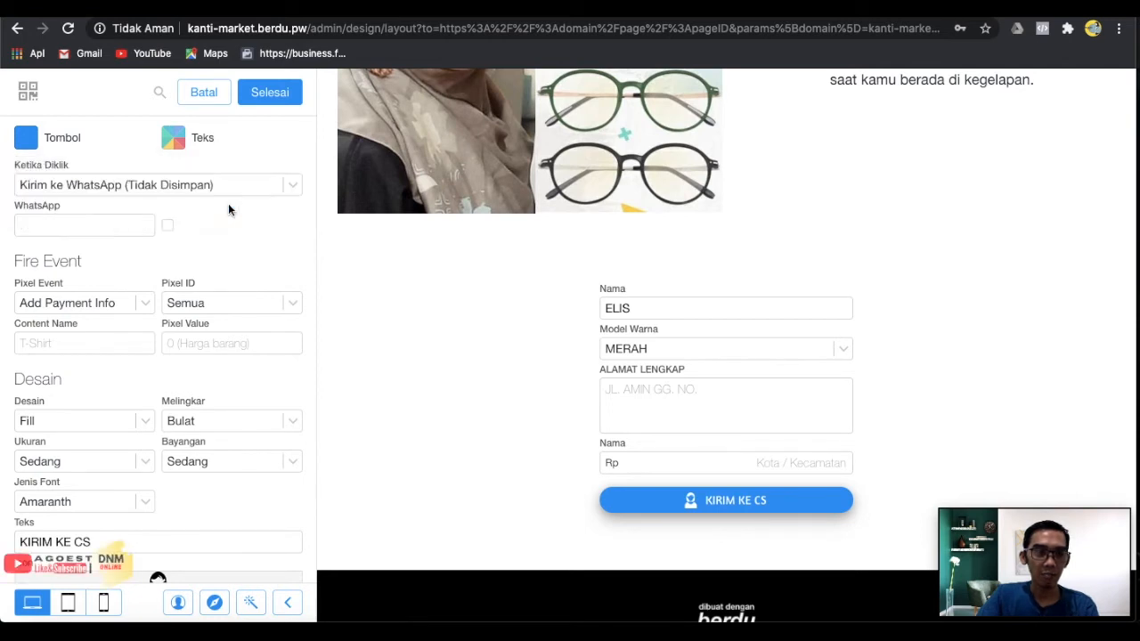
pyautogui.click(285, 187)
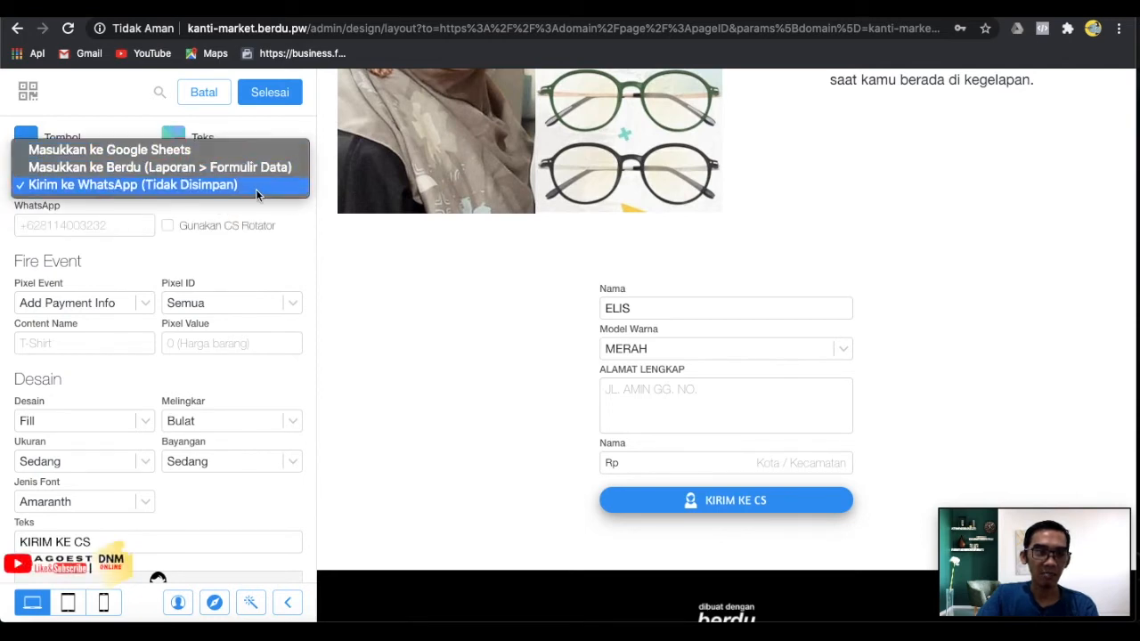
pyautogui.click(256, 188)
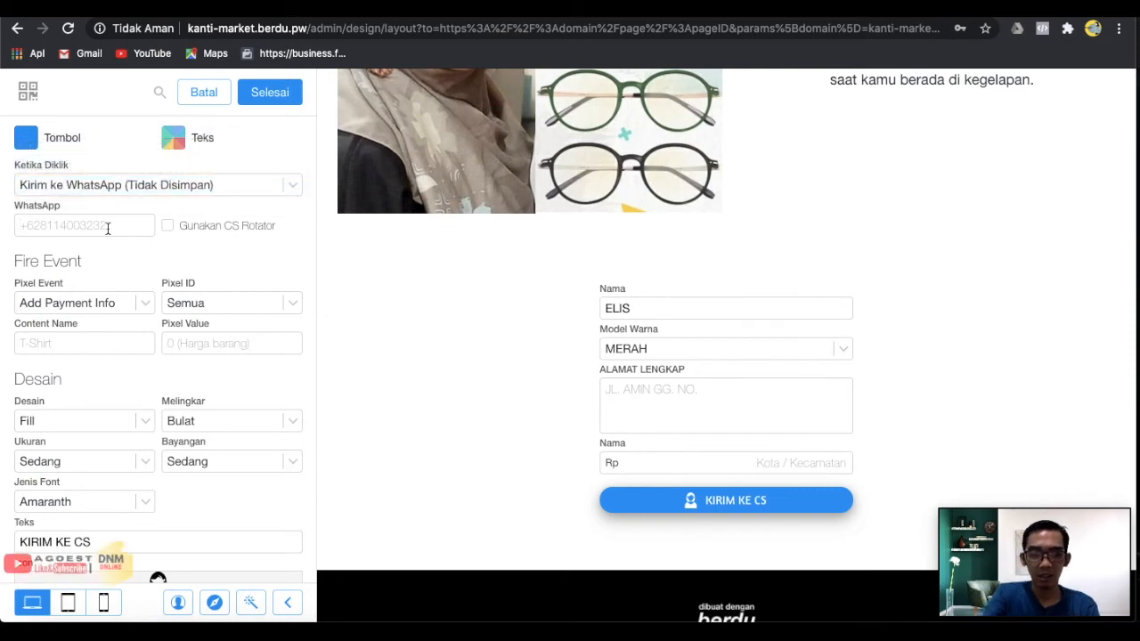
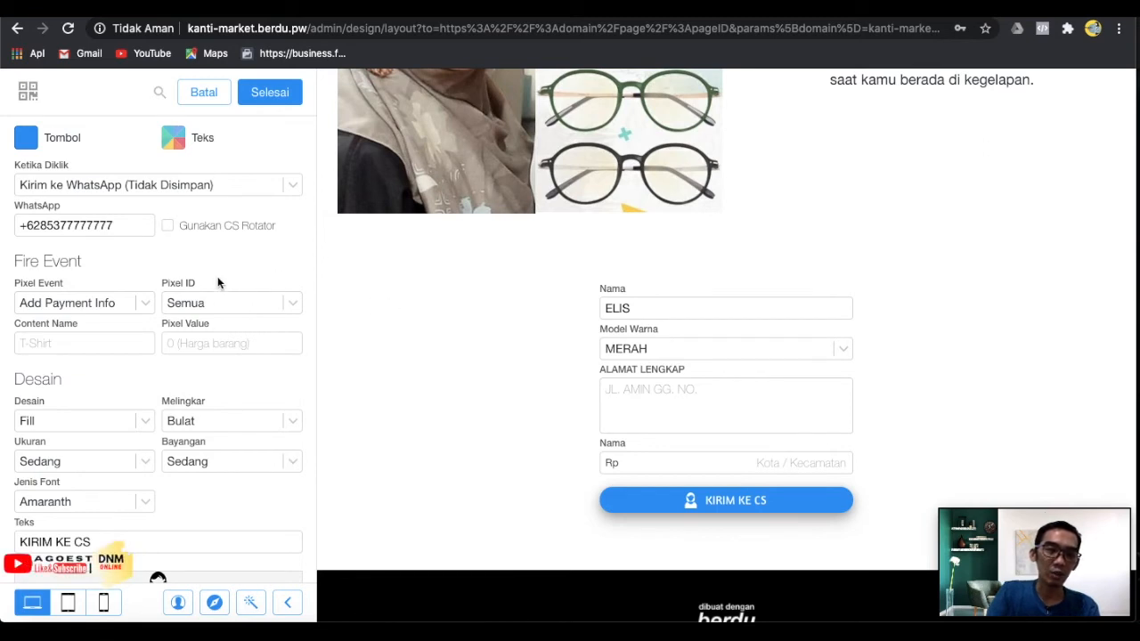
pyautogui.click(291, 95)
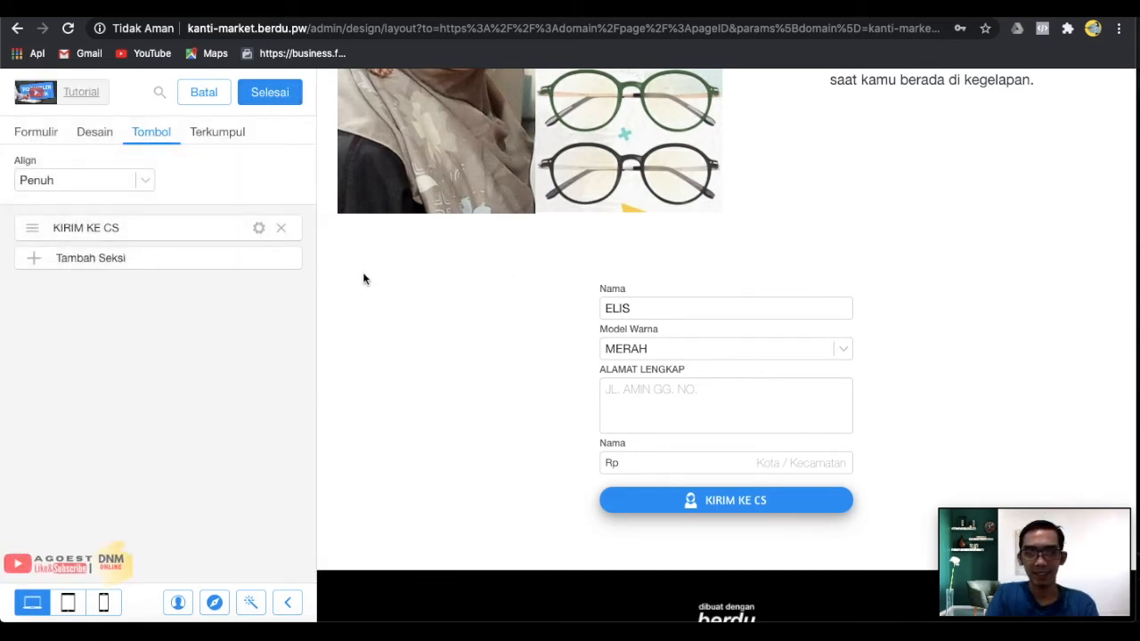
# Add a new Pilihan Opsi field to the order form named 'MODEL K-ION NANO'.
pyautogui.click(282, 96)
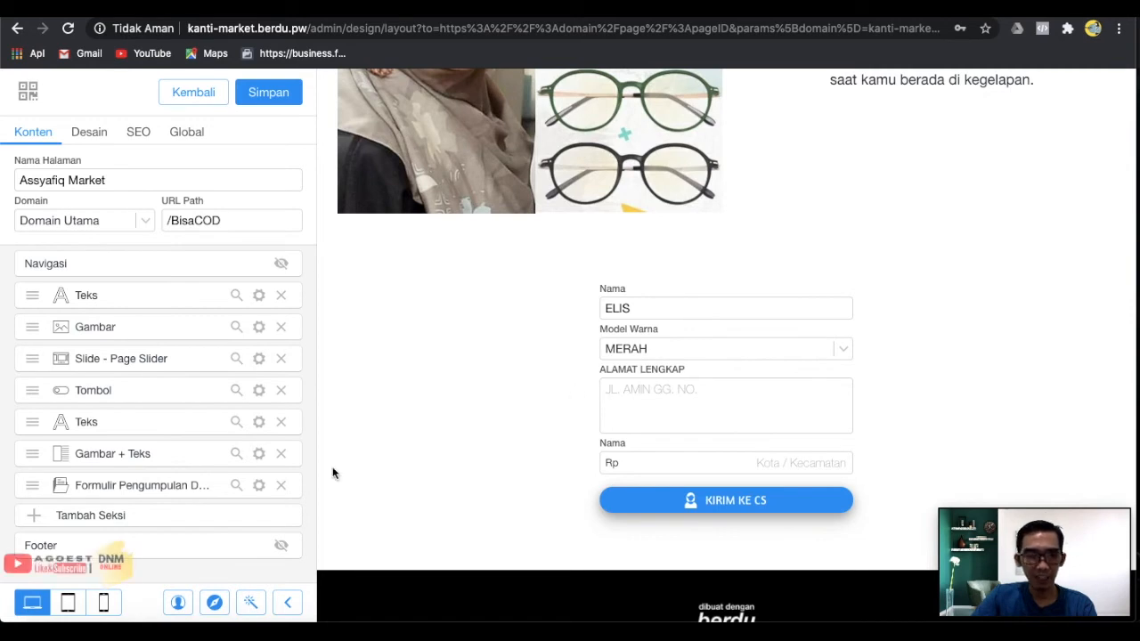
pyautogui.click(258, 485)
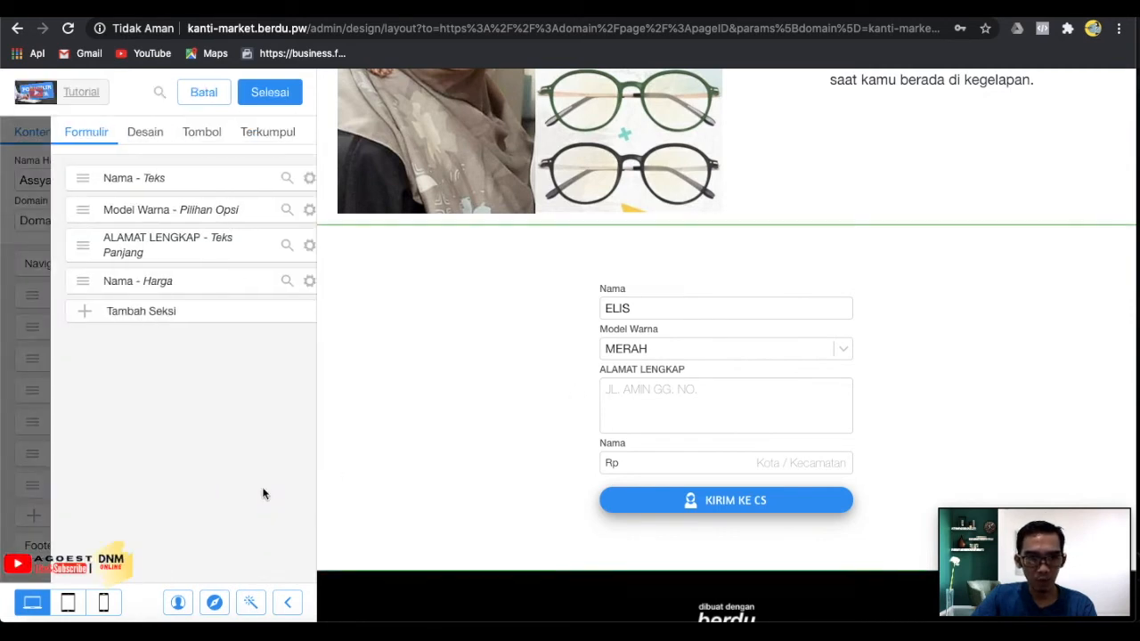
pyautogui.click(151, 320)
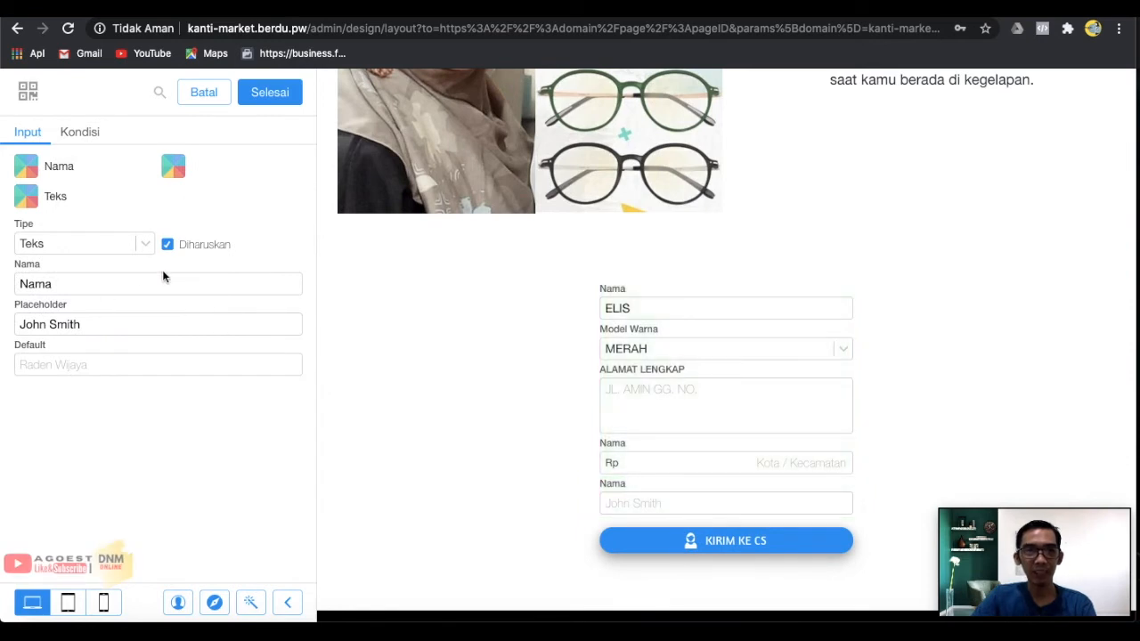
pyautogui.click(145, 246)
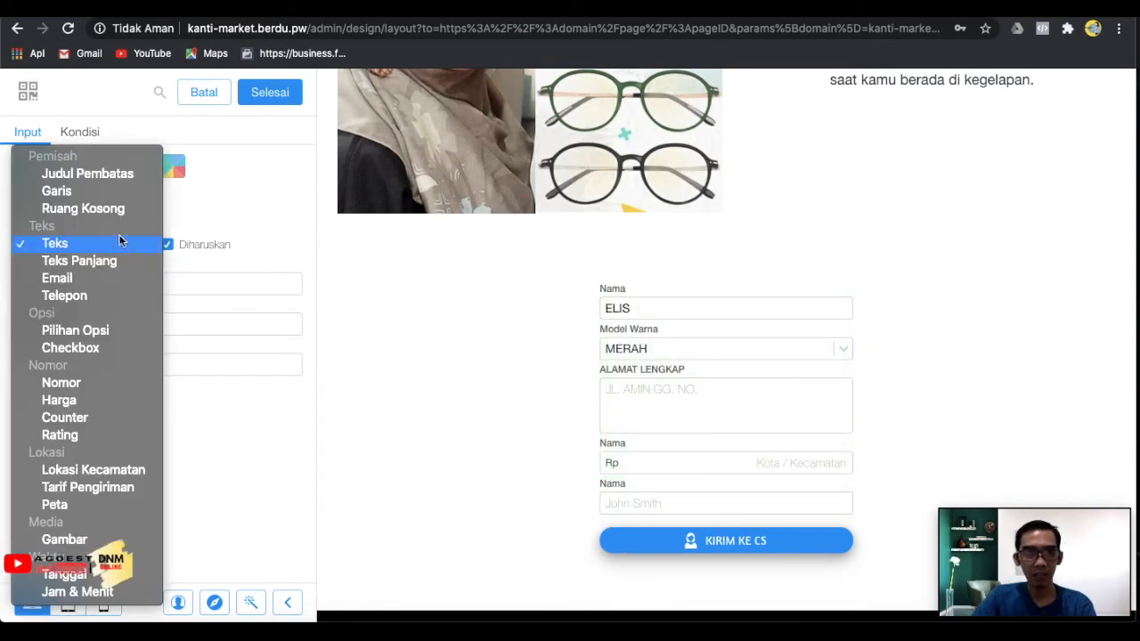
pyautogui.click(98, 334)
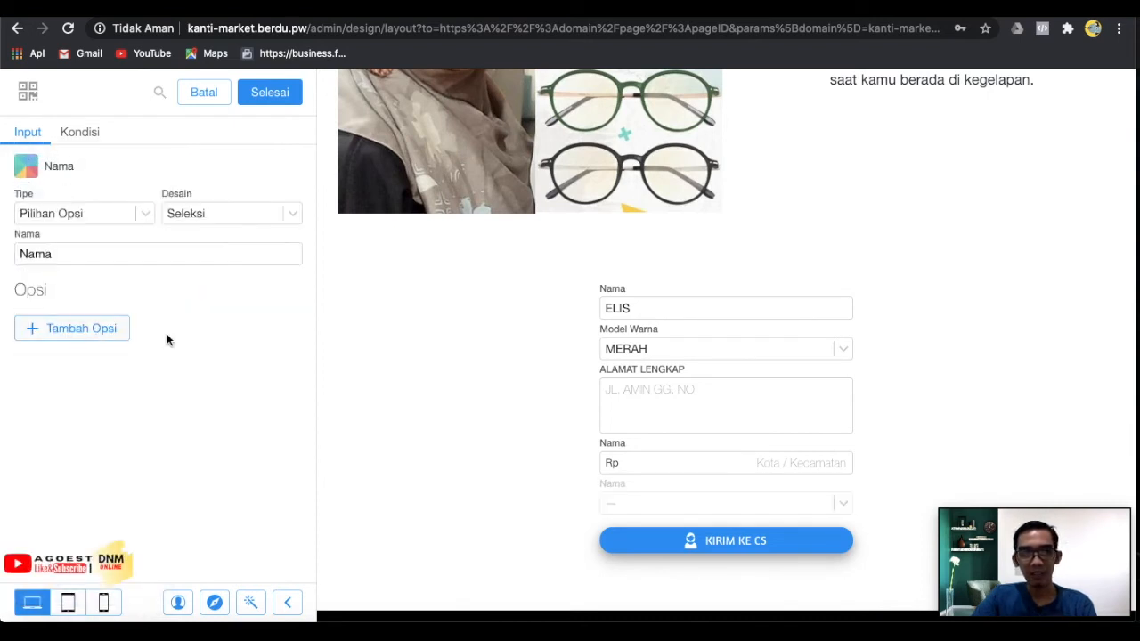
pyautogui.scroll(-3, 629, 372)
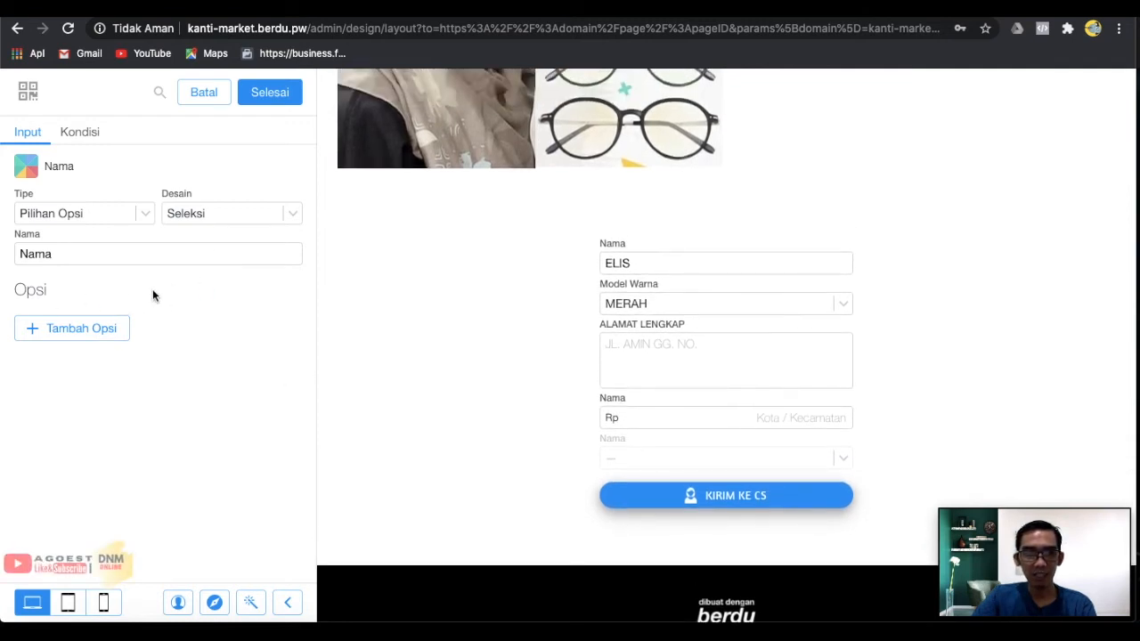
pyautogui.moveTo(68, 257); pyautogui.dragTo(13, 259)
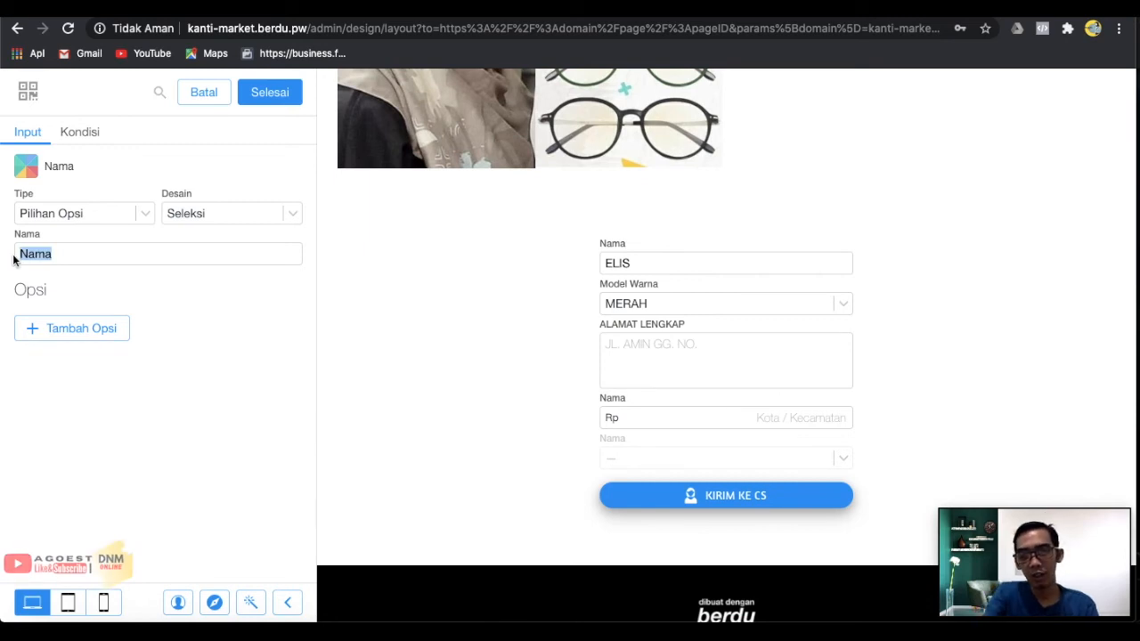
pyautogui.write('MODEL')
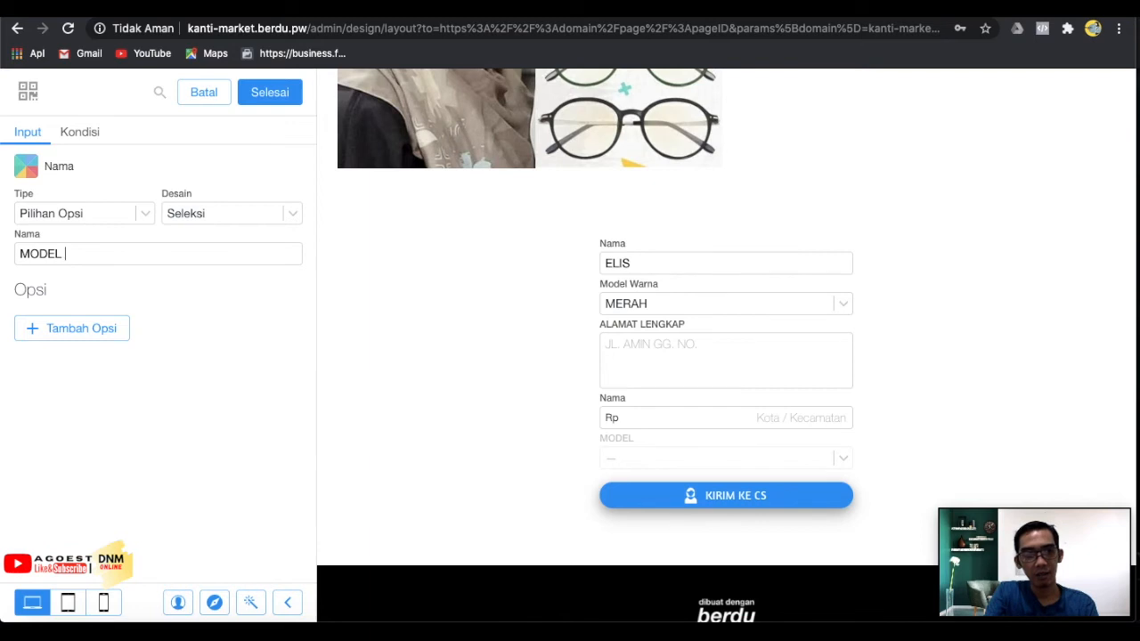
pyautogui.write(' K-ION NANO')
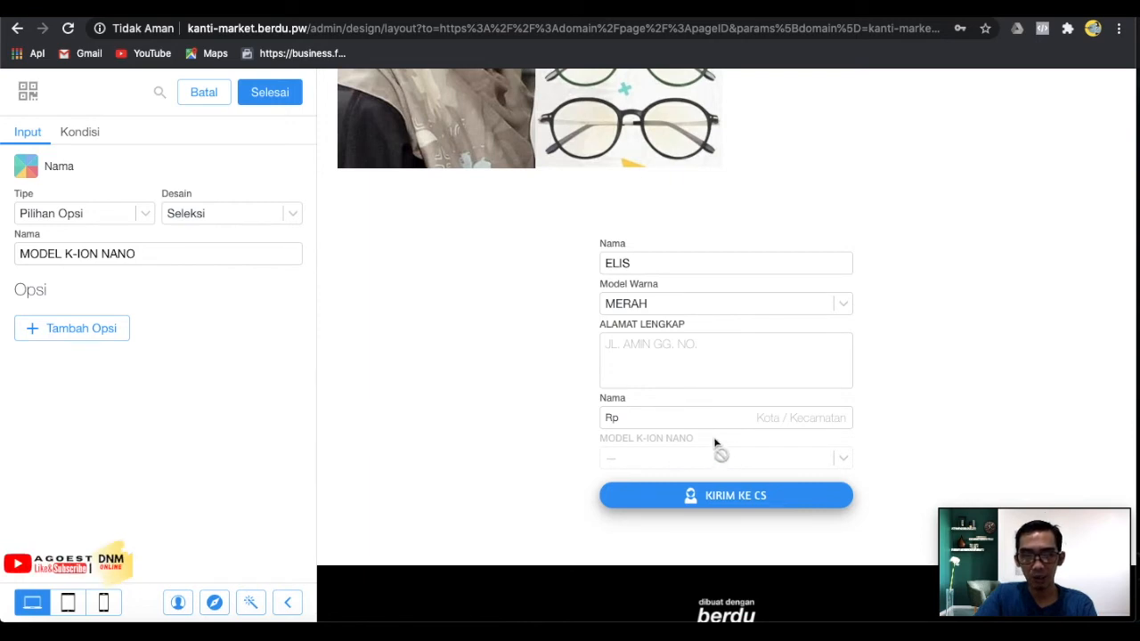
# Give it the options REGULER, PREMIUM 5 and PREMIUM 7, and confirm with Selesai.
pyautogui.click(89, 332)
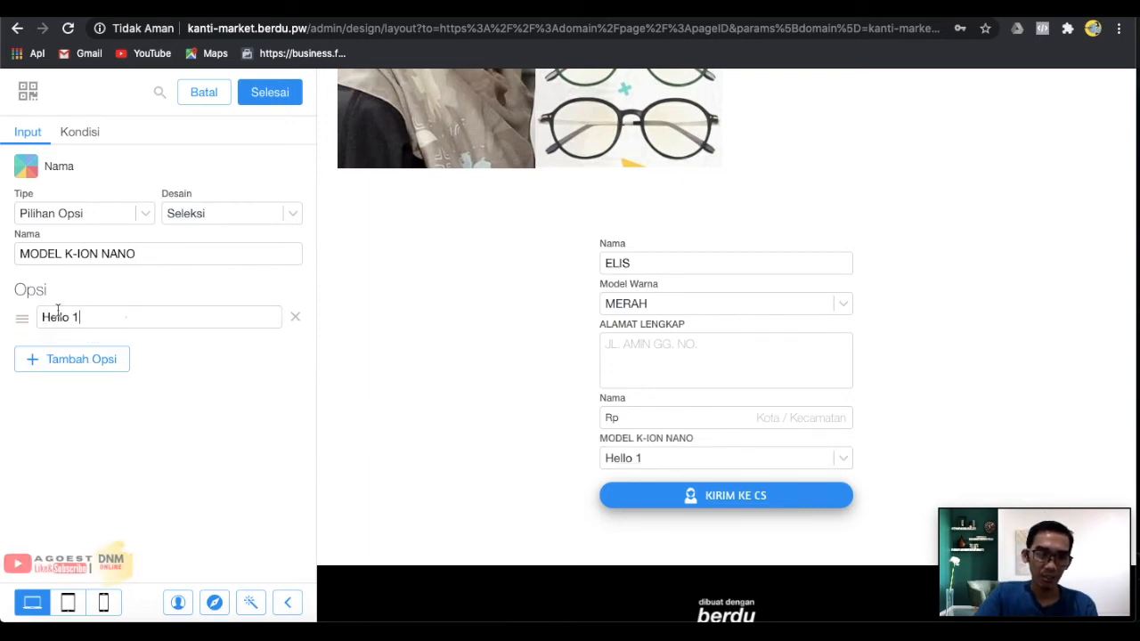
pyautogui.press('BackSpace')
pyautogui.press('BackSpace')
pyautogui.press('BackSpace')
pyautogui.press('BackSpace')
pyautogui.press('BackSpace')
pyautogui.press('BackSpace')
pyautogui.press('BackSpace')
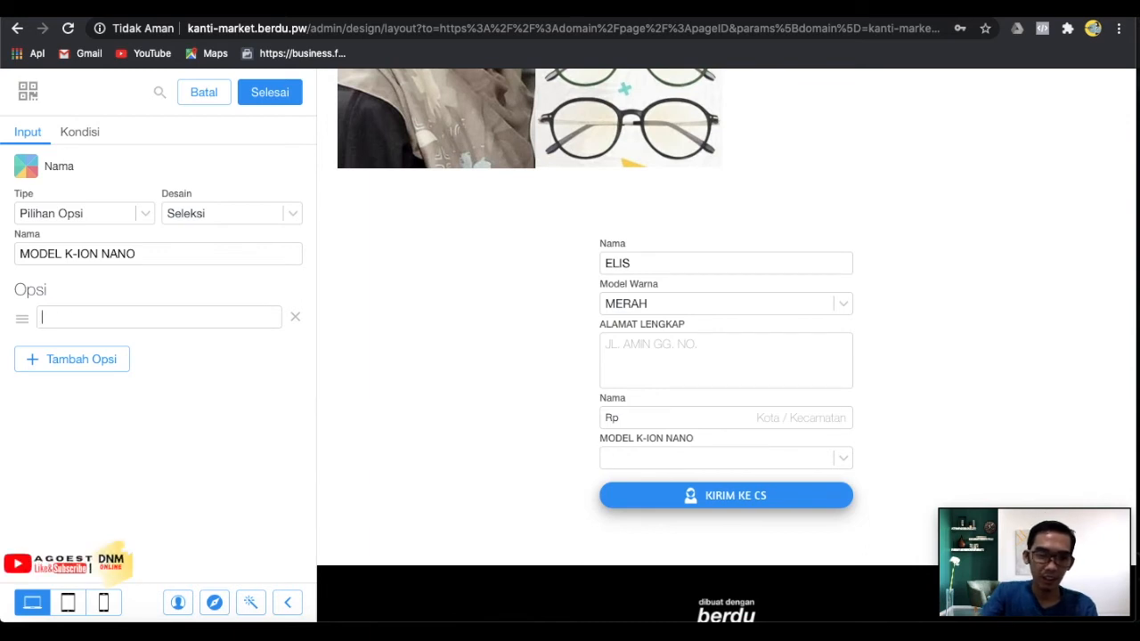
pyautogui.write('REGU')
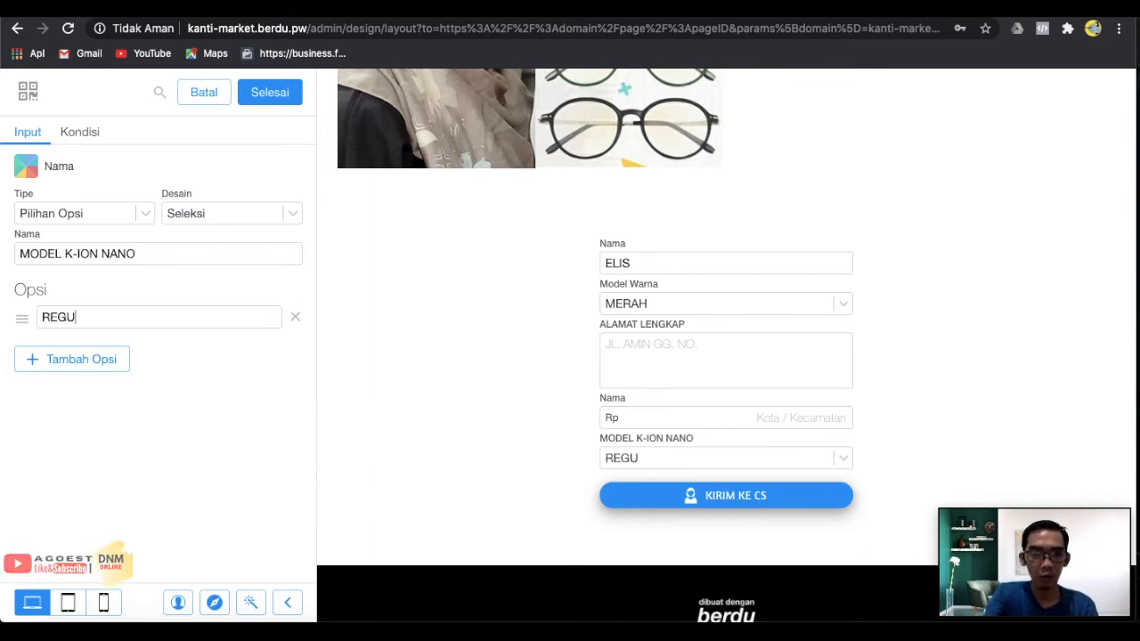
pyautogui.write('LER')
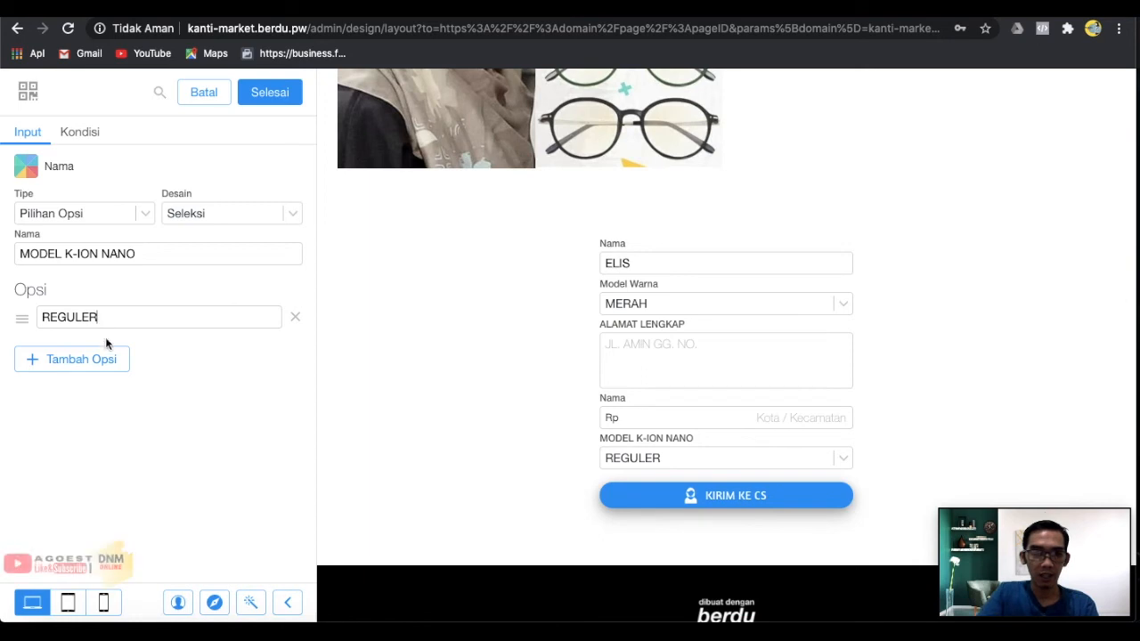
pyautogui.click(101, 359)
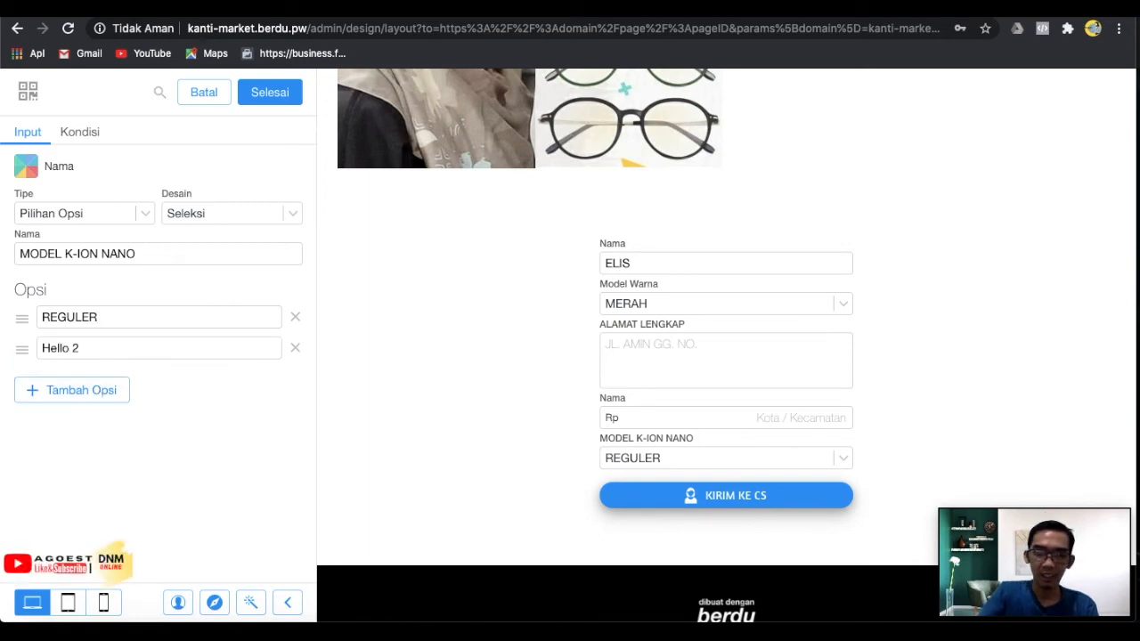
pyautogui.press('BackSpace')
pyautogui.press('BackSpace')
pyautogui.write('PREMIUM 5')
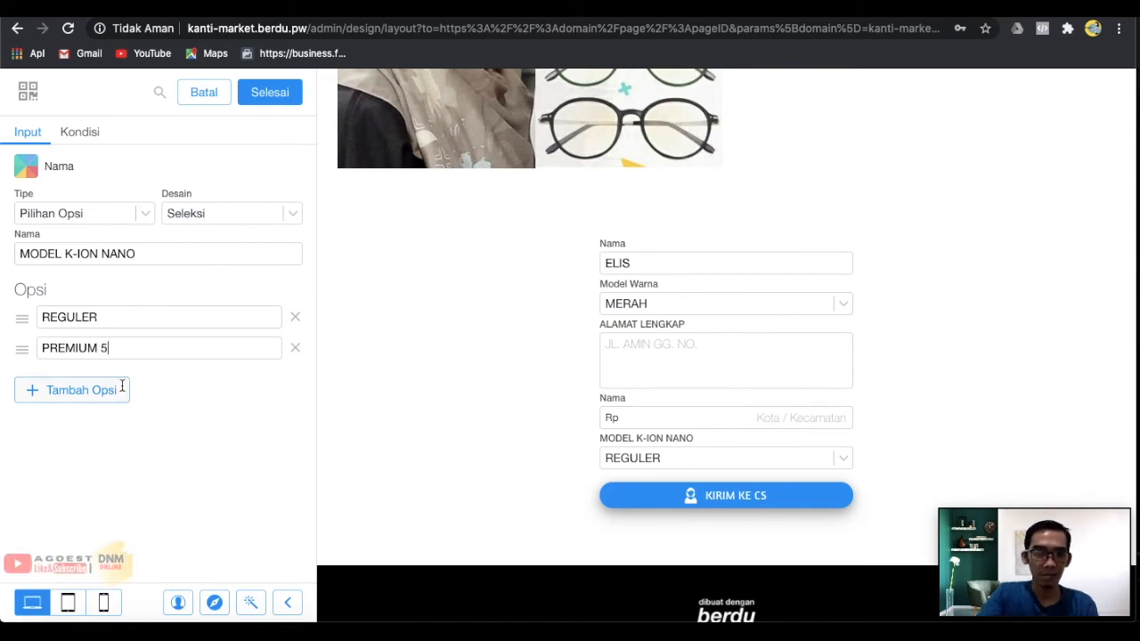
pyautogui.click(120, 385)
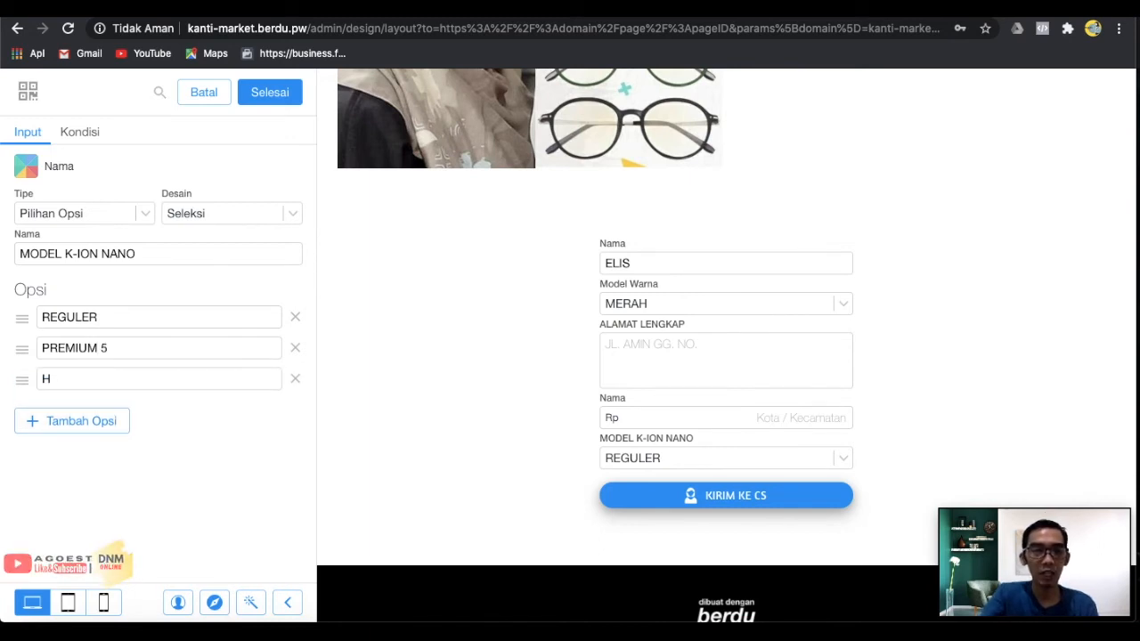
pyautogui.write('PREMIUM 7')
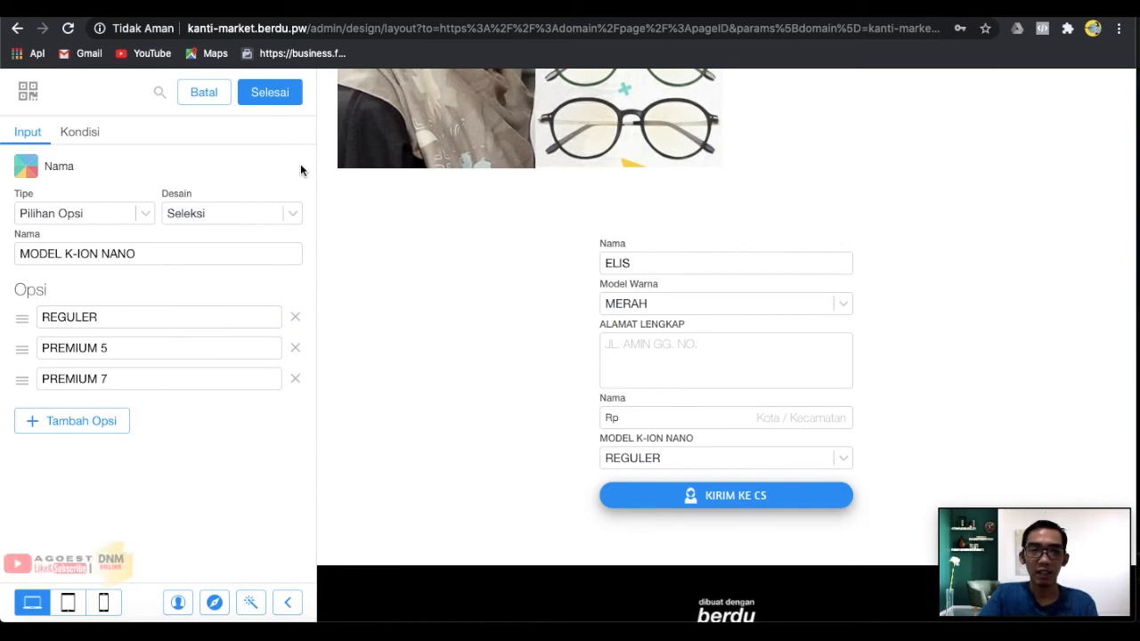
pyautogui.click(270, 93)
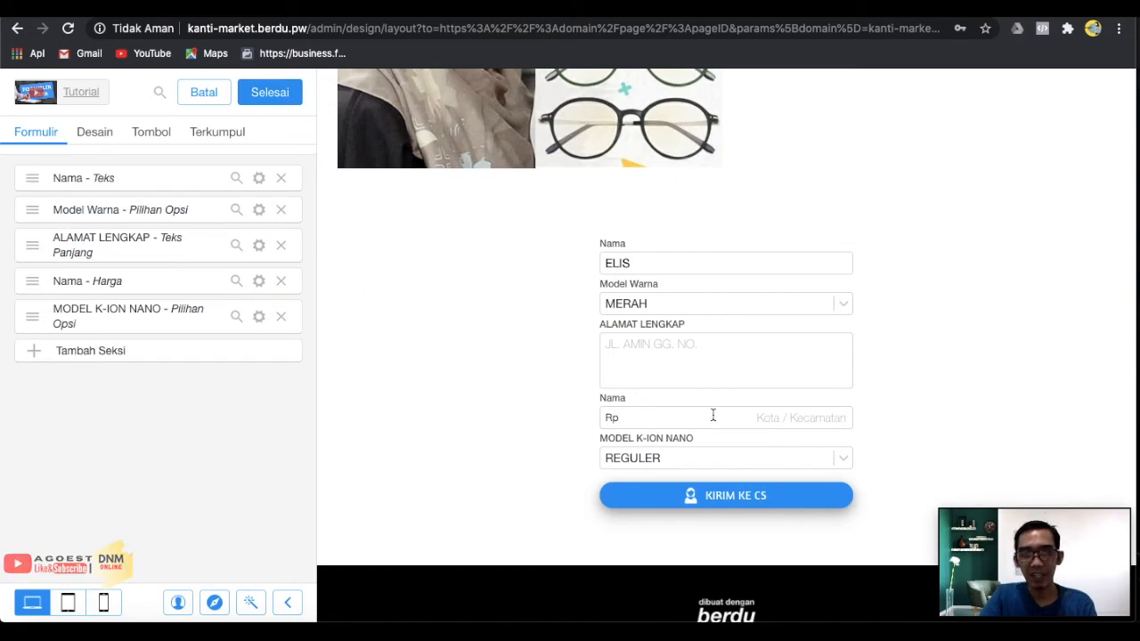
# Choose PREMIUM 5 in the MODEL K-ION NANO dropdown of the form preview.
pyautogui.scroll(-1, 546, 374)
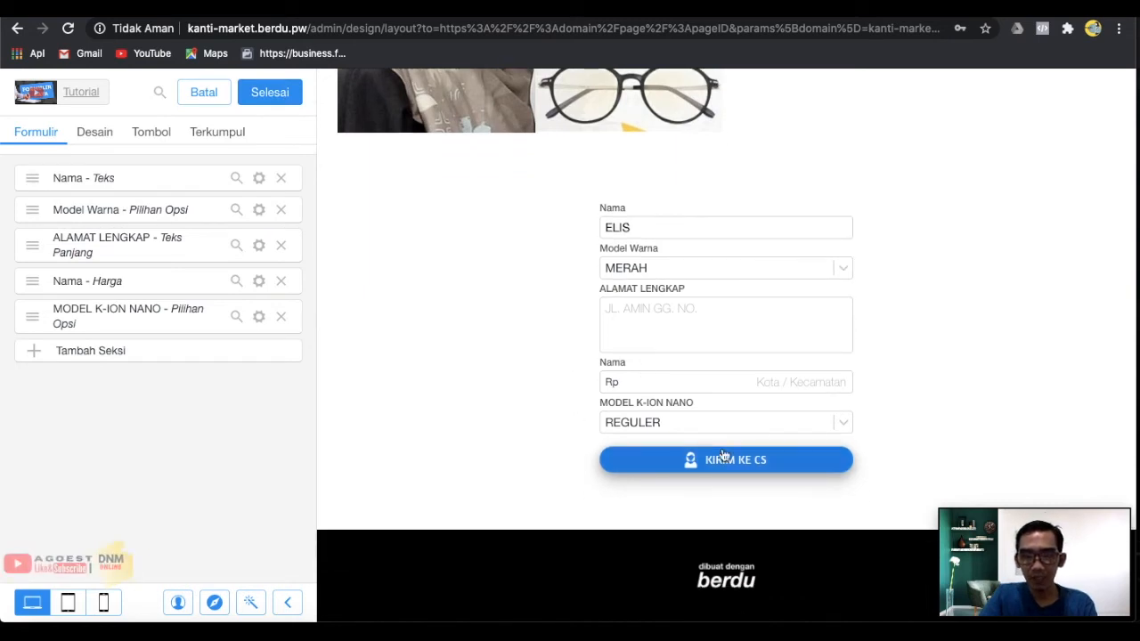
pyautogui.click(749, 422)
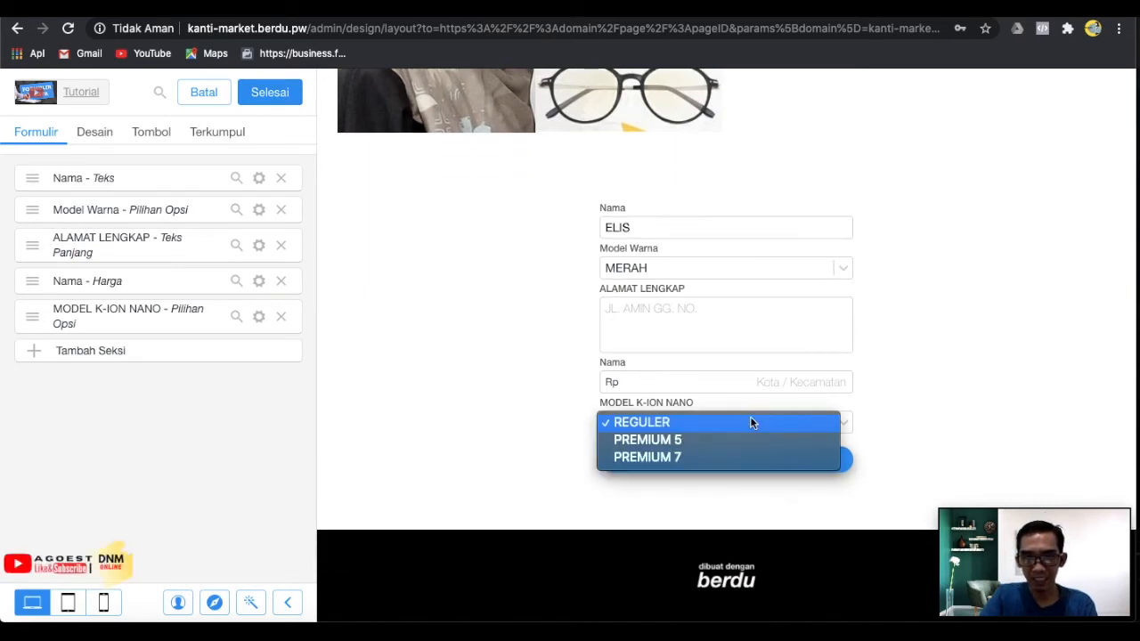
pyautogui.click(750, 418)
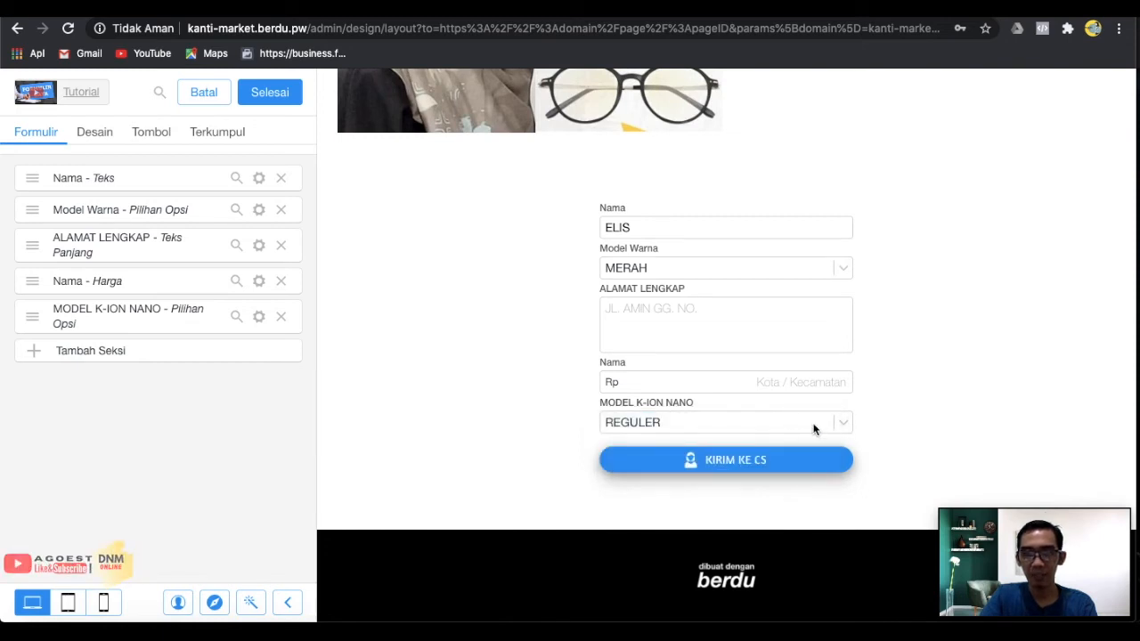
pyautogui.click(813, 430)
pyautogui.click(758, 442)
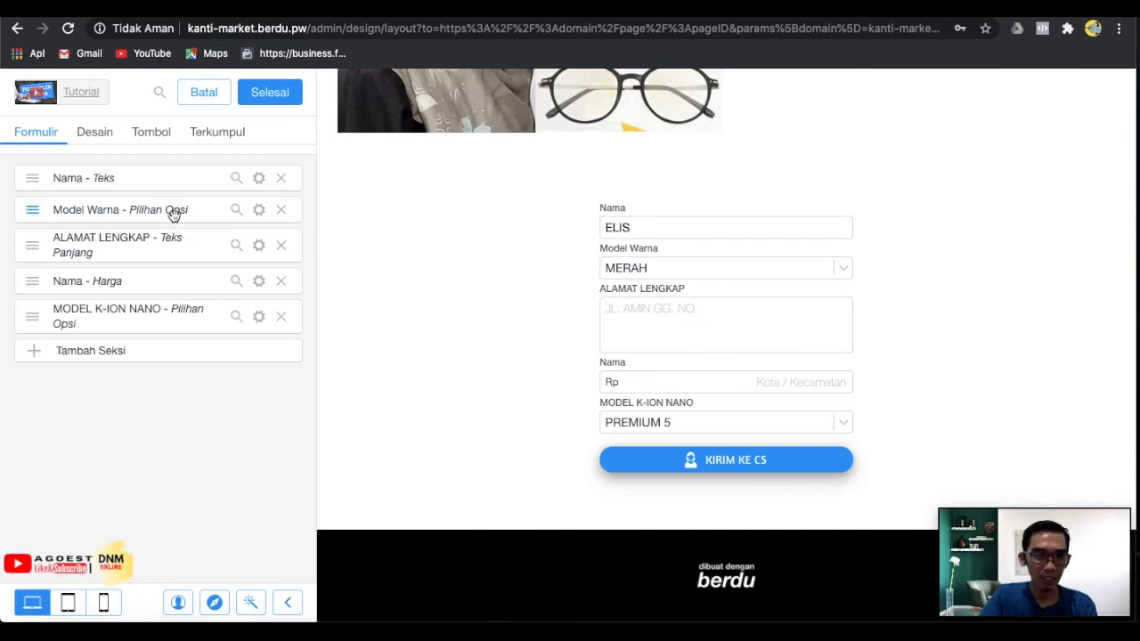
# Move Model Warna and the price field to their new positions, then add a new text field.
pyautogui.moveTo(174, 215); pyautogui.dragTo(176, 293)
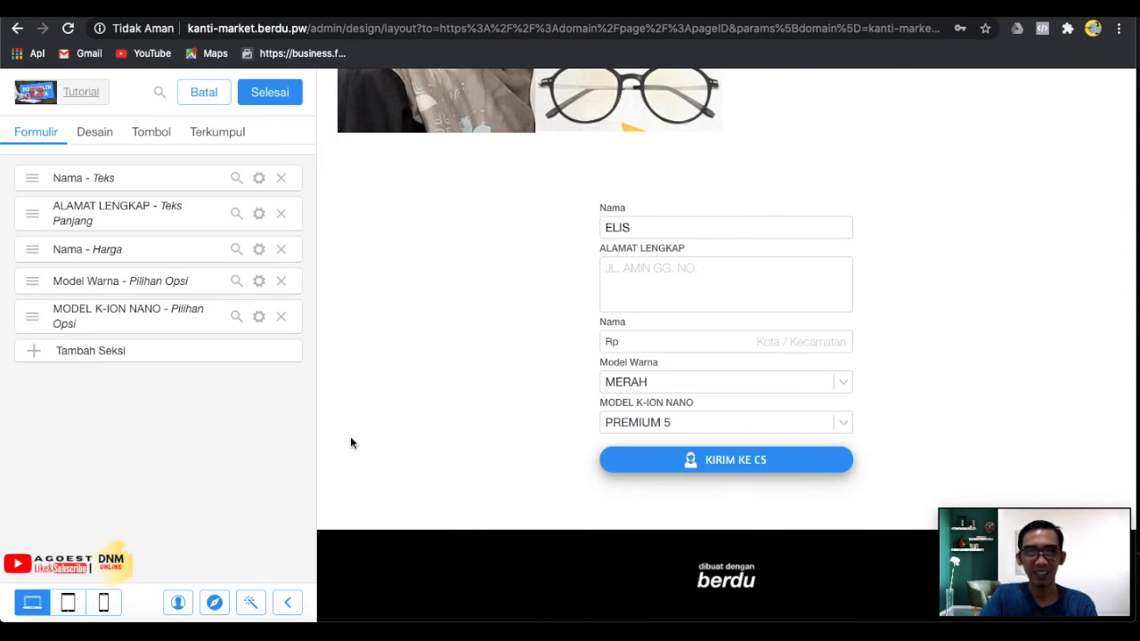
pyautogui.moveTo(173, 257); pyautogui.dragTo(180, 333)
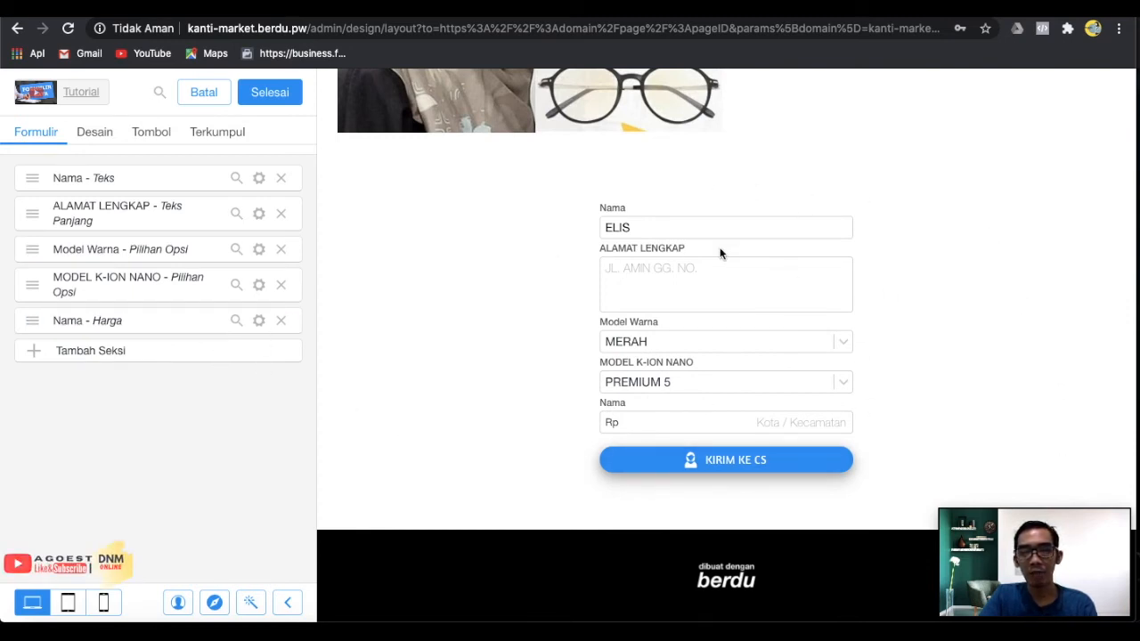
pyautogui.click(146, 350)
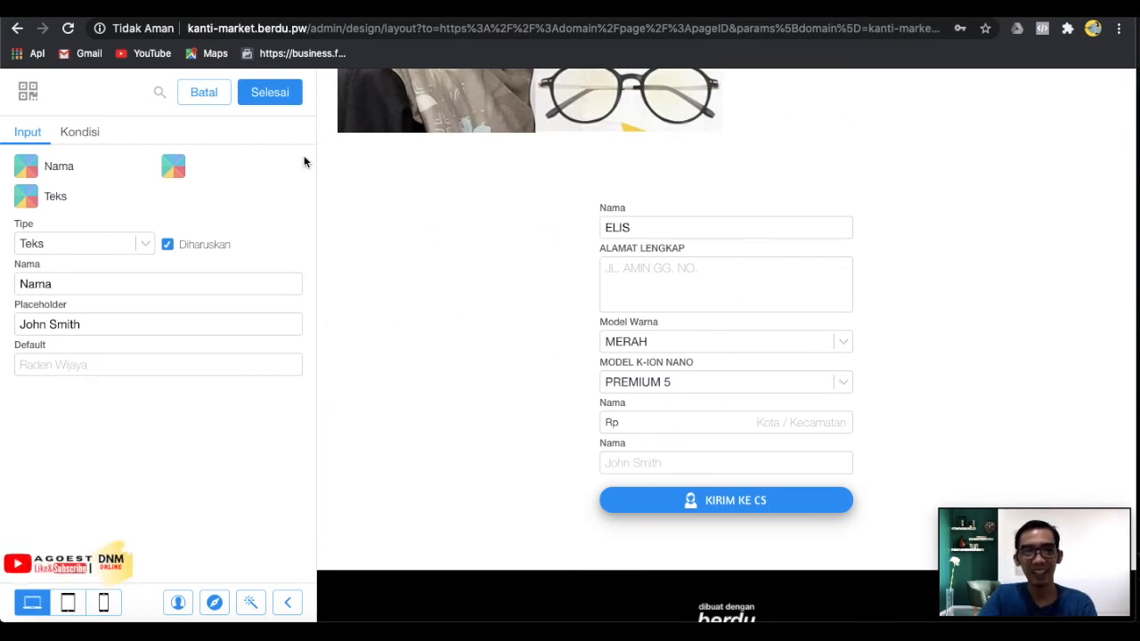
# Finish the new text field, close the form settings, and save the landing page.
pyautogui.click(270, 92)
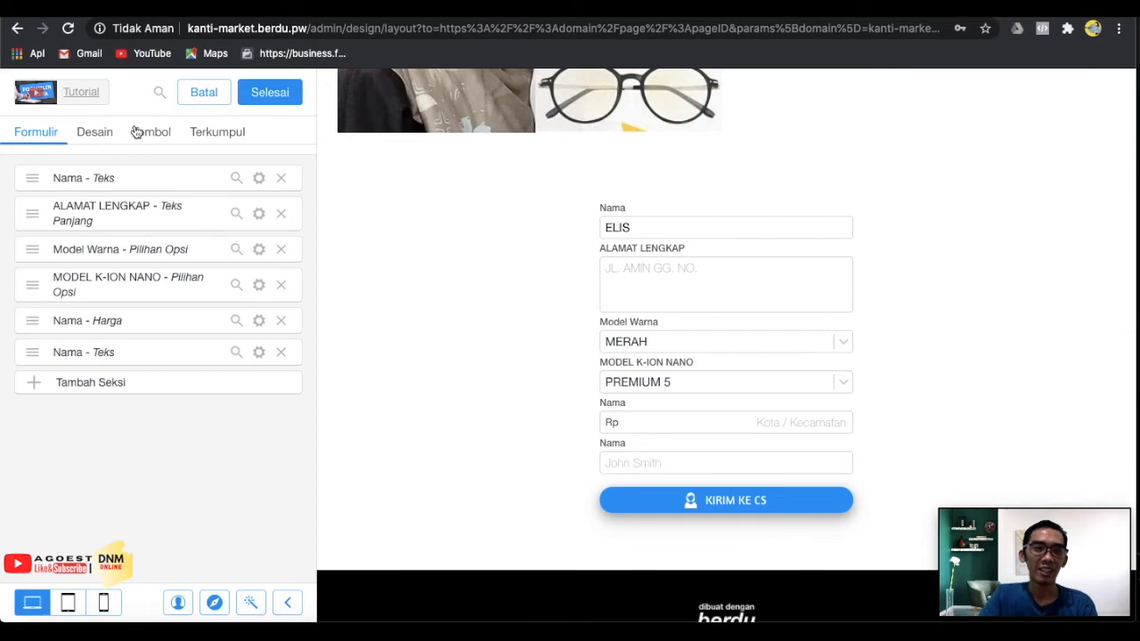
pyautogui.click(289, 104)
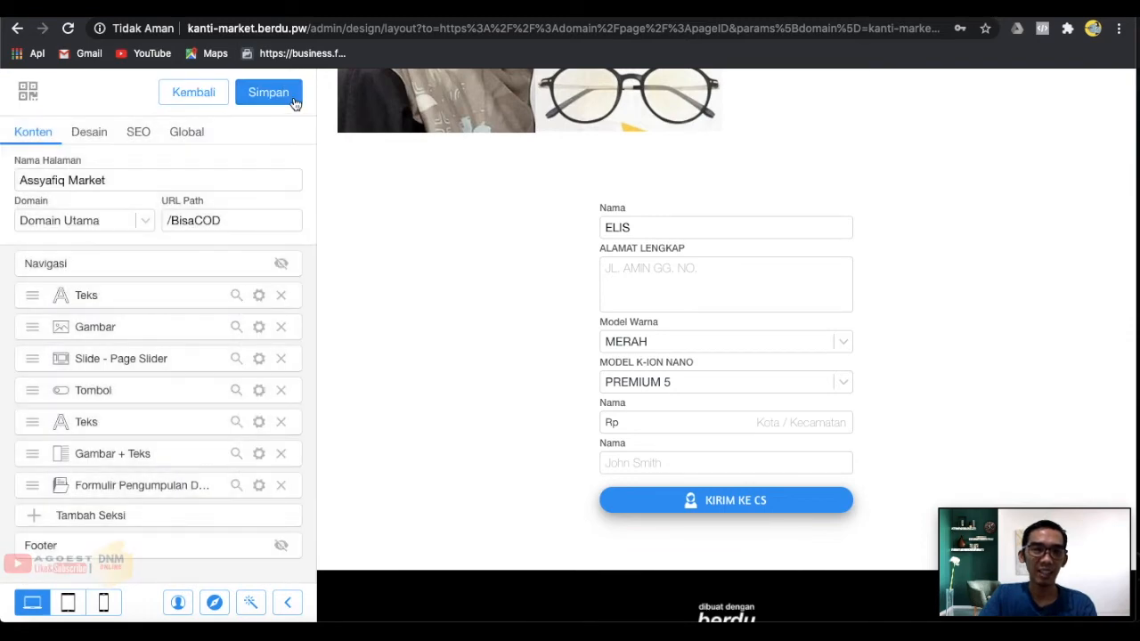
pyautogui.click(294, 104)
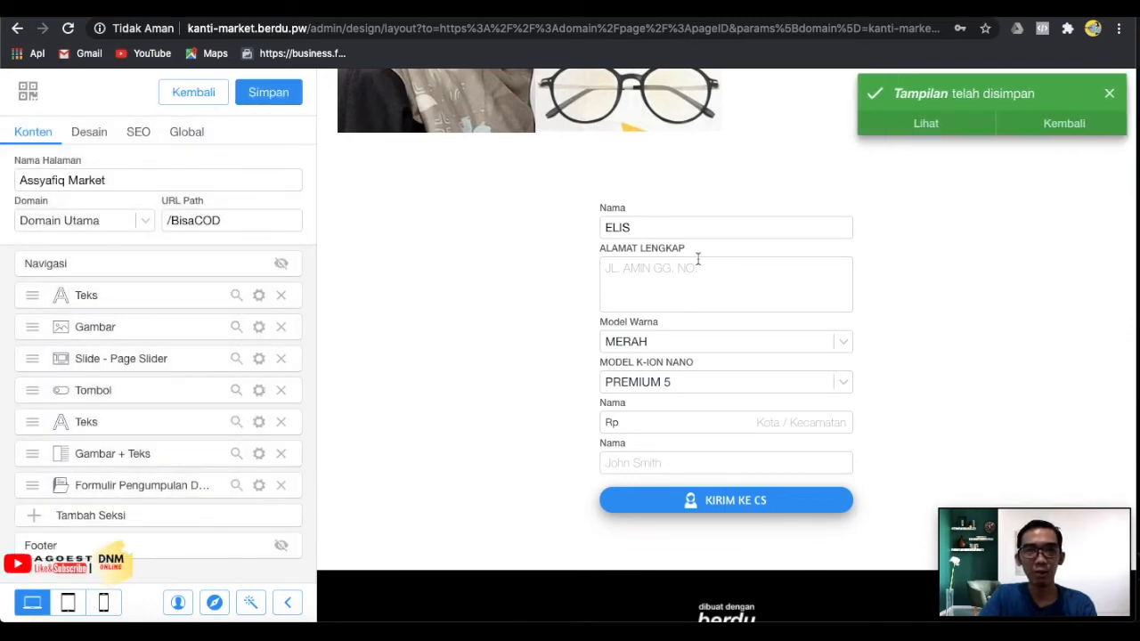
# Bring up the catalogue of sections to add below the order form.
pyautogui.scroll(4, 697, 257)
pyautogui.scroll(-5, 698, 258)
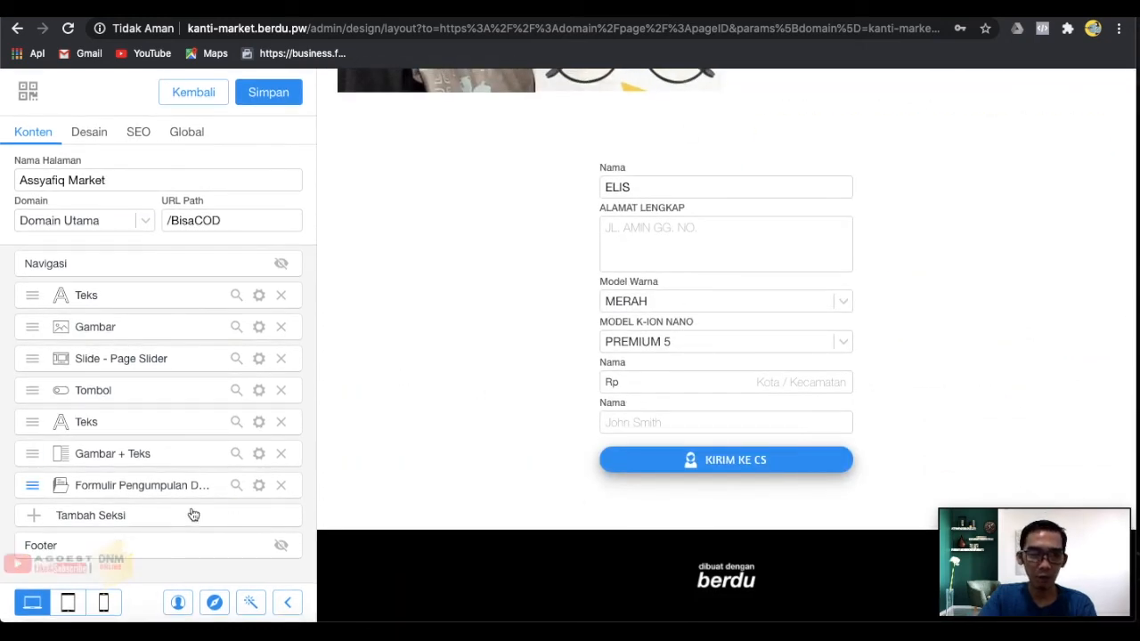
pyautogui.click(154, 517)
# Add a Panah Bergerak section with vertical offset -46, rotation 2 and three arrows.
pyautogui.scroll(-2, 174, 479)
pyautogui.scroll(-5, 176, 480)
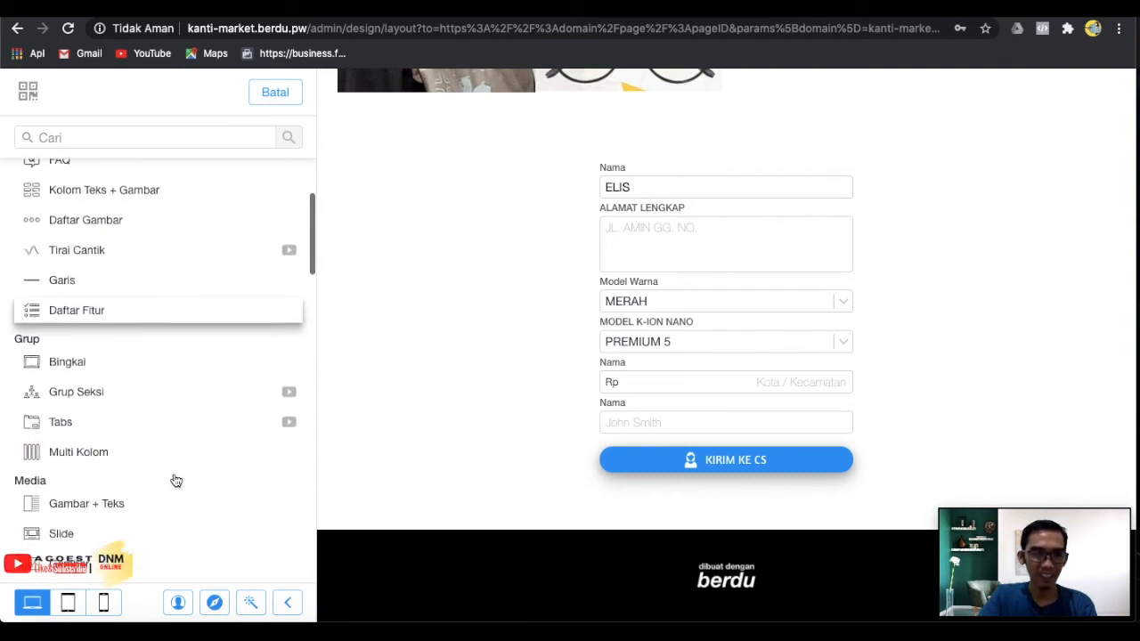
pyautogui.scroll(-10, 173, 479)
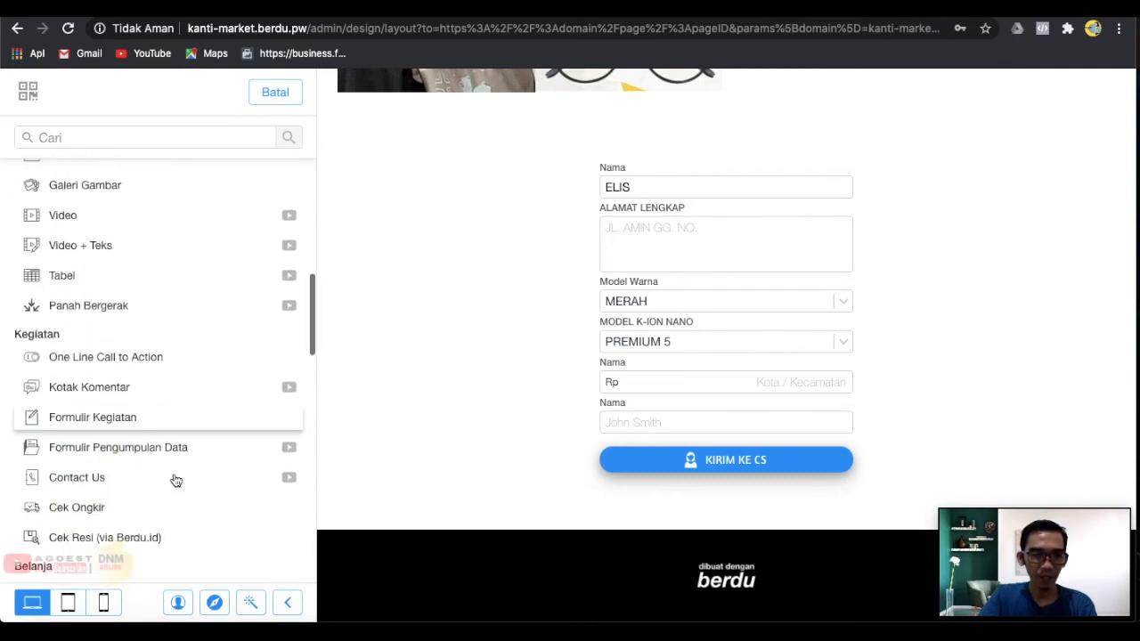
pyautogui.scroll(1, 176, 480)
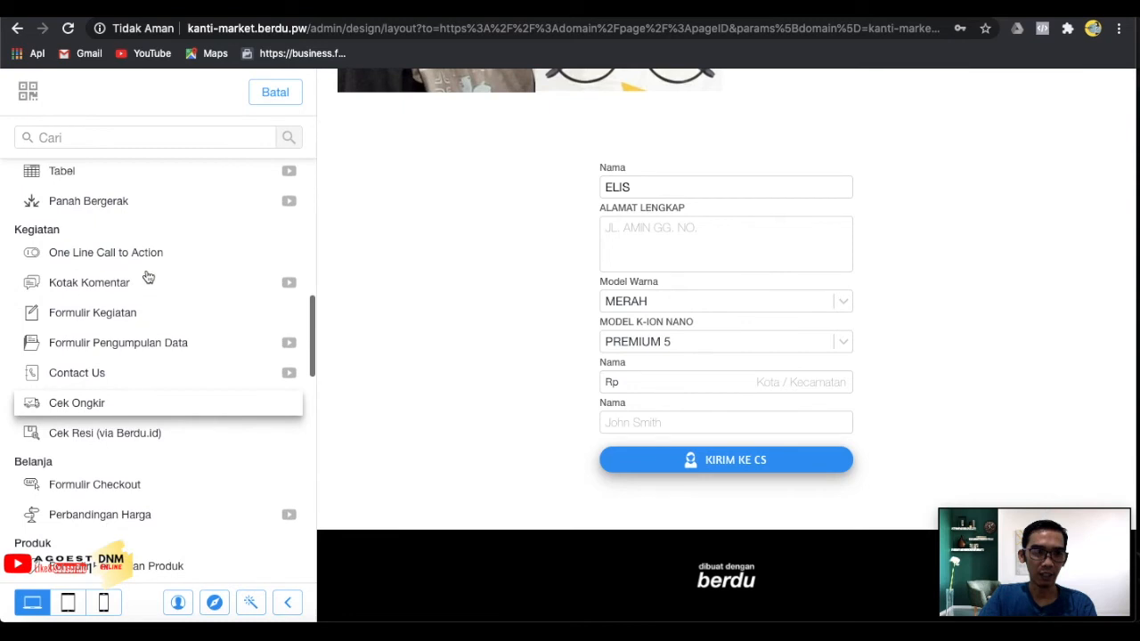
pyautogui.click(104, 202)
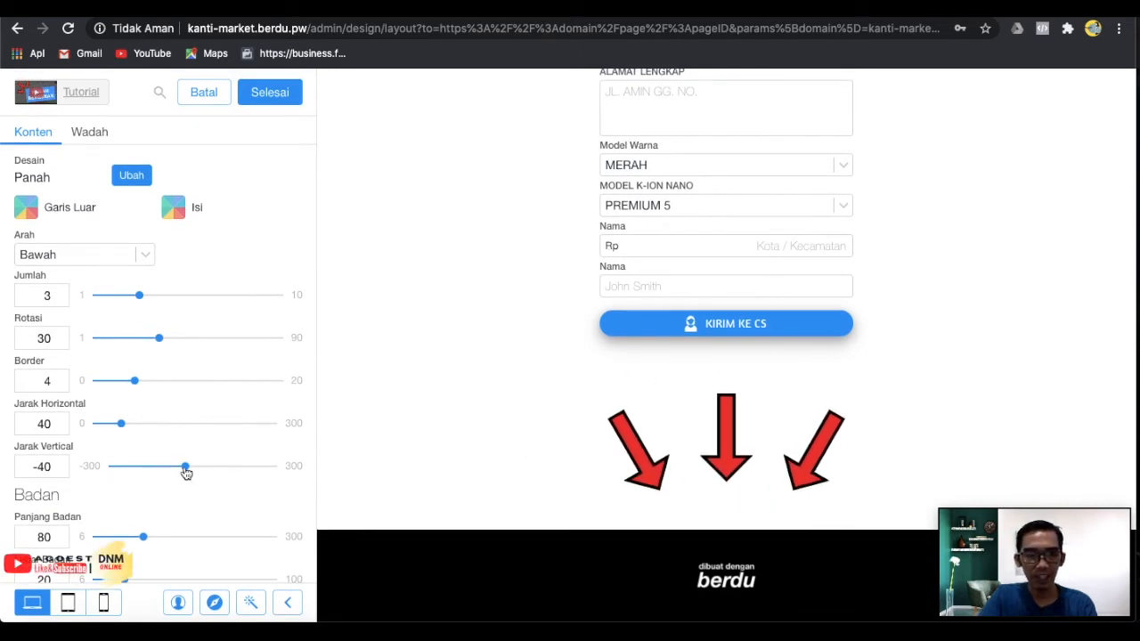
pyautogui.moveTo(186, 471)
pyautogui.mouseDown()
pyautogui.moveTo(125, 472)
pyautogui.moveTo(182, 474)
pyautogui.mouseUp()
pyautogui.moveTo(155, 341); pyautogui.dragTo(97, 338)
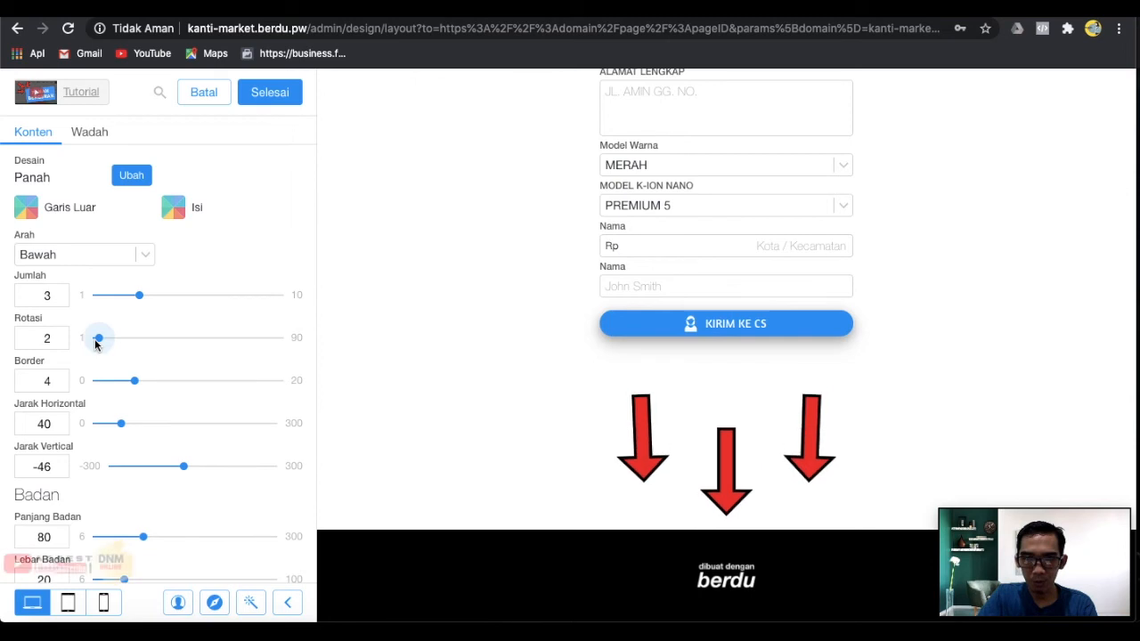
pyautogui.moveTo(139, 300)
pyautogui.mouseDown()
pyautogui.moveTo(201, 298)
pyautogui.moveTo(114, 301)
pyautogui.moveTo(133, 304)
pyautogui.mouseUp()
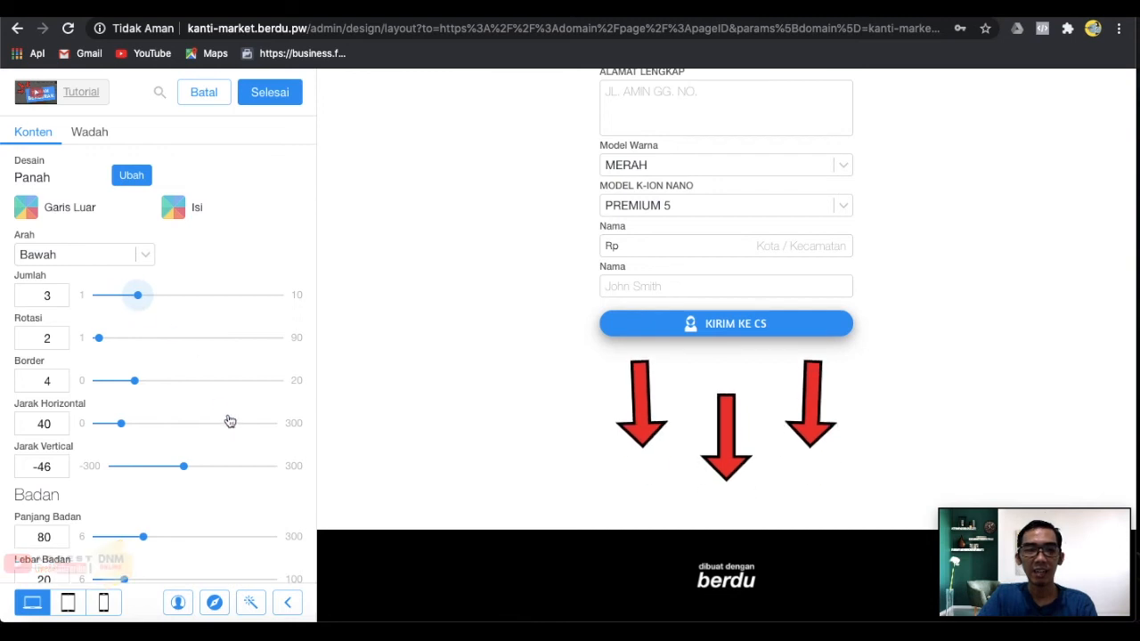
pyautogui.scroll(-3, 228, 420)
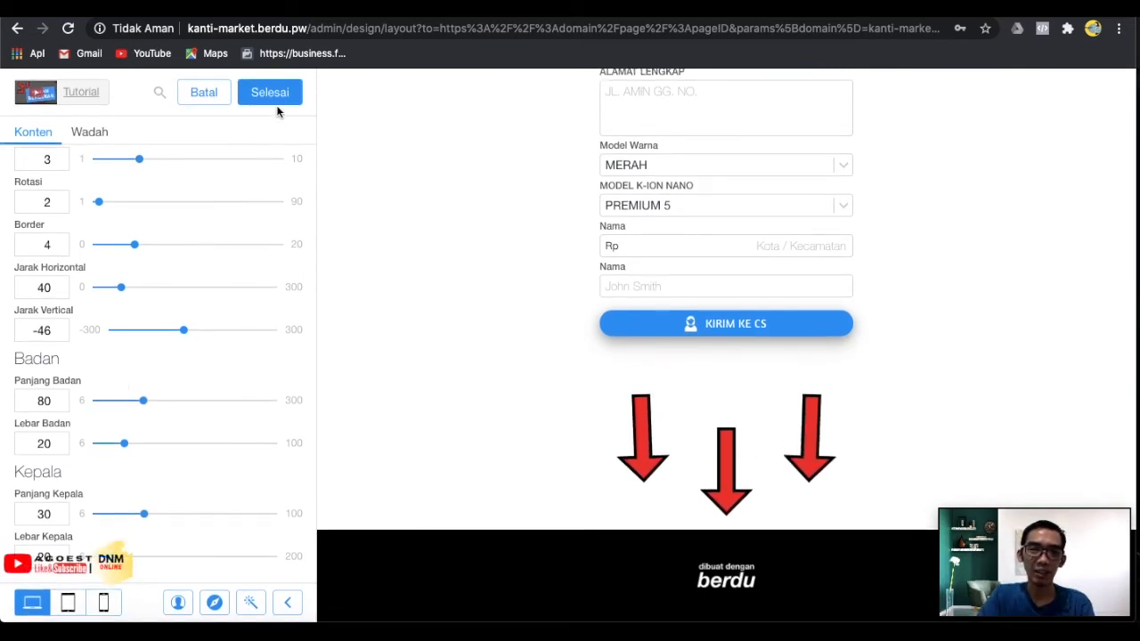
pyautogui.click(270, 92)
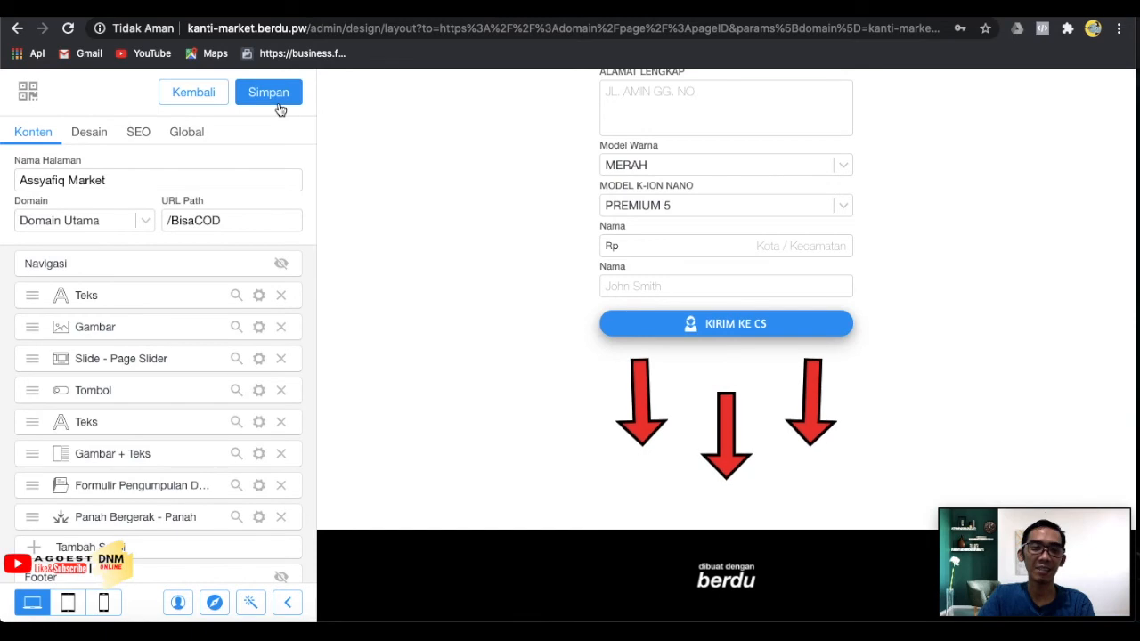
pyautogui.scroll(-1, 267, 344)
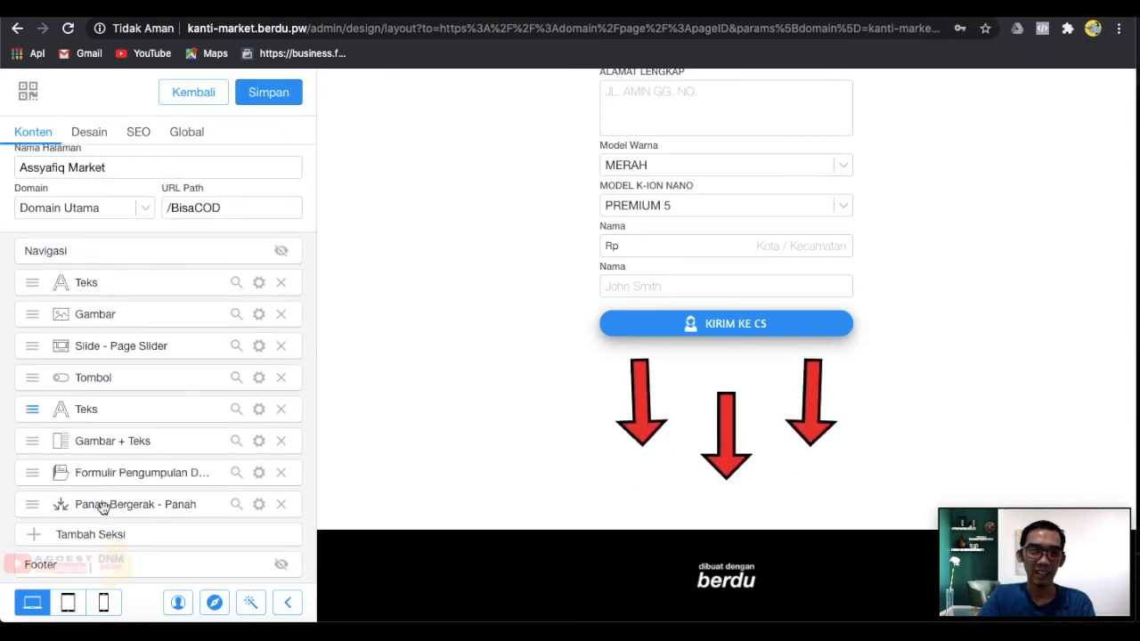
pyautogui.click(92, 537)
pyautogui.scroll(-15, 205, 509)
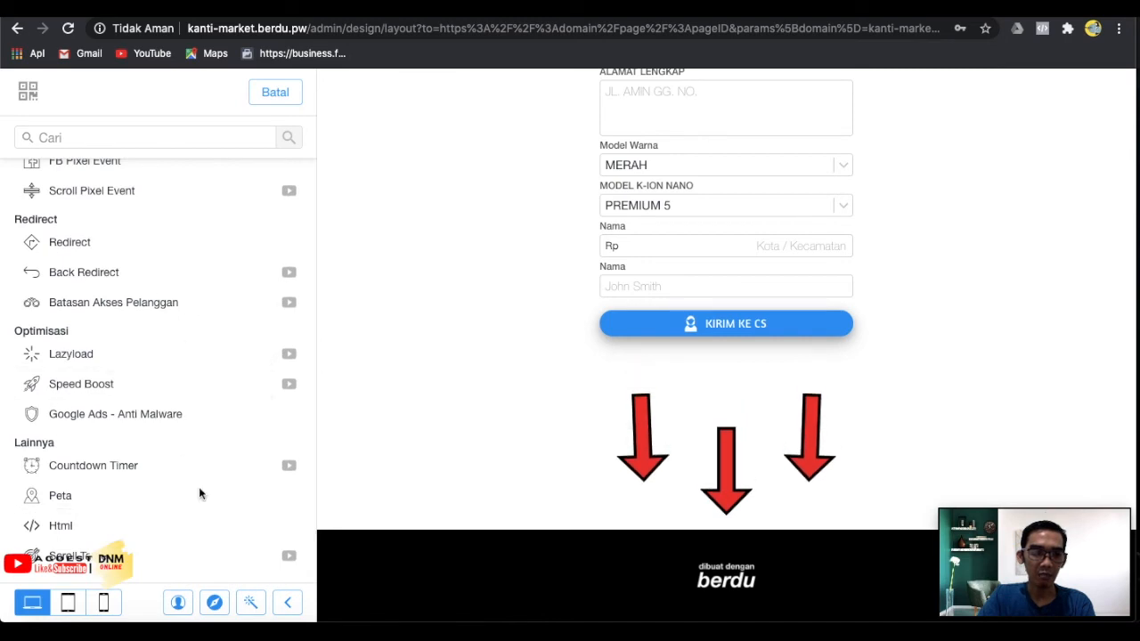
pyautogui.scroll(4, 185, 310)
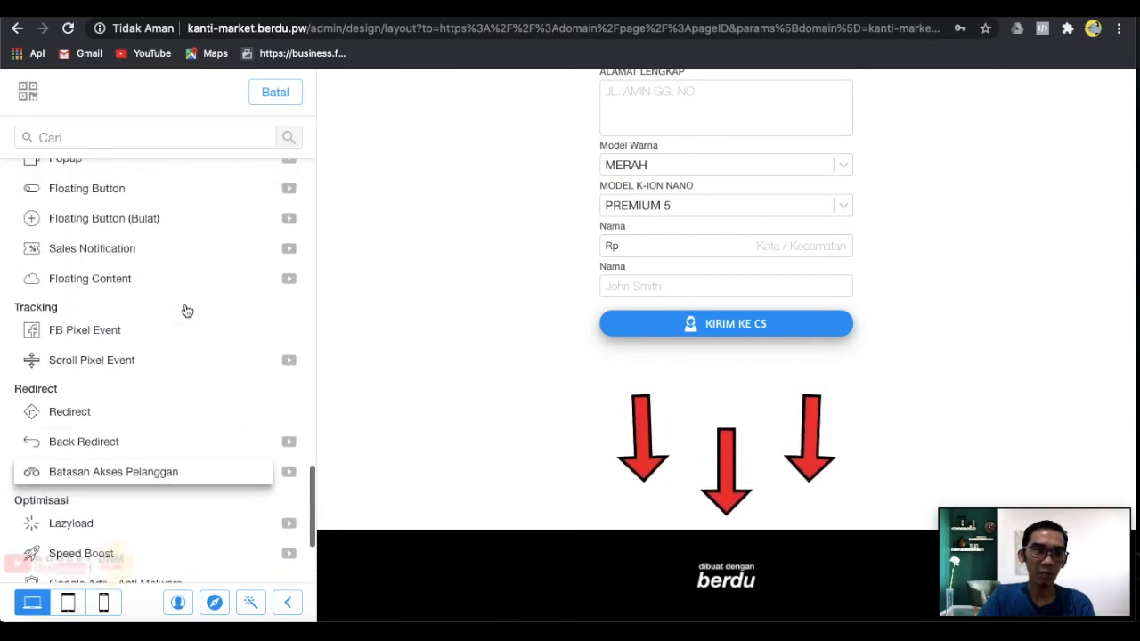
pyautogui.scroll(2, 186, 308)
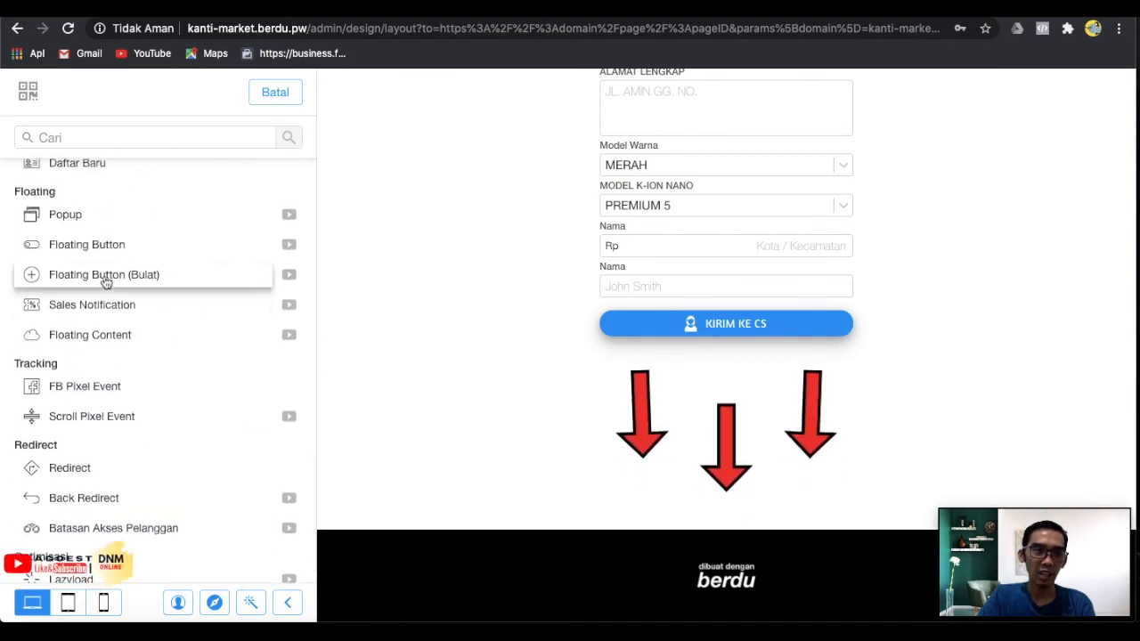
pyautogui.scroll(1, 191, 318)
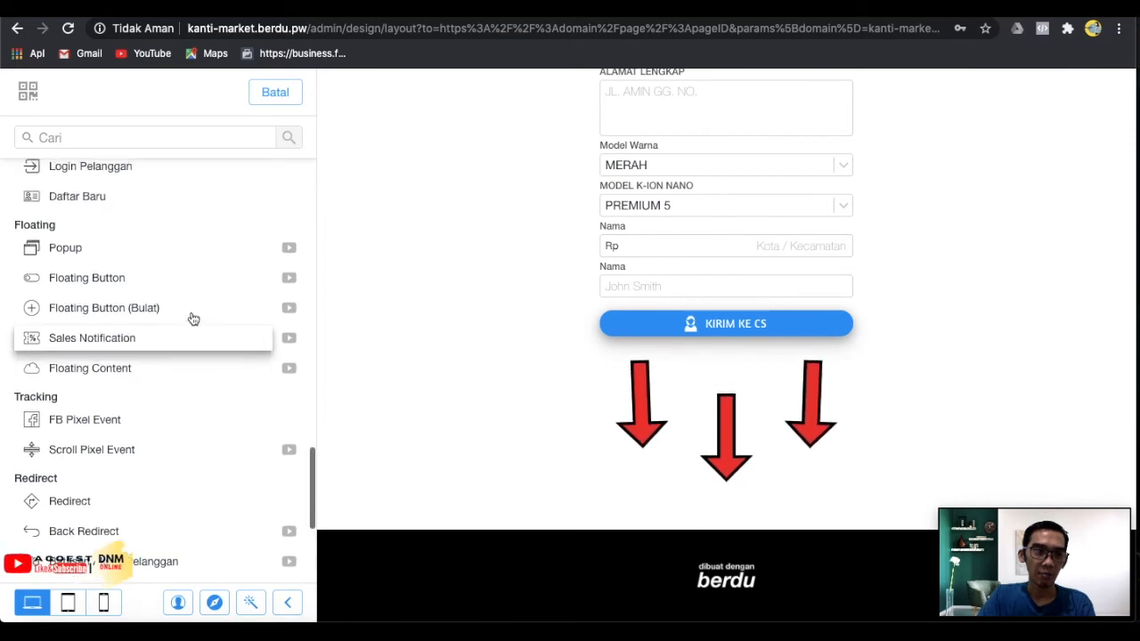
pyautogui.click(120, 321)
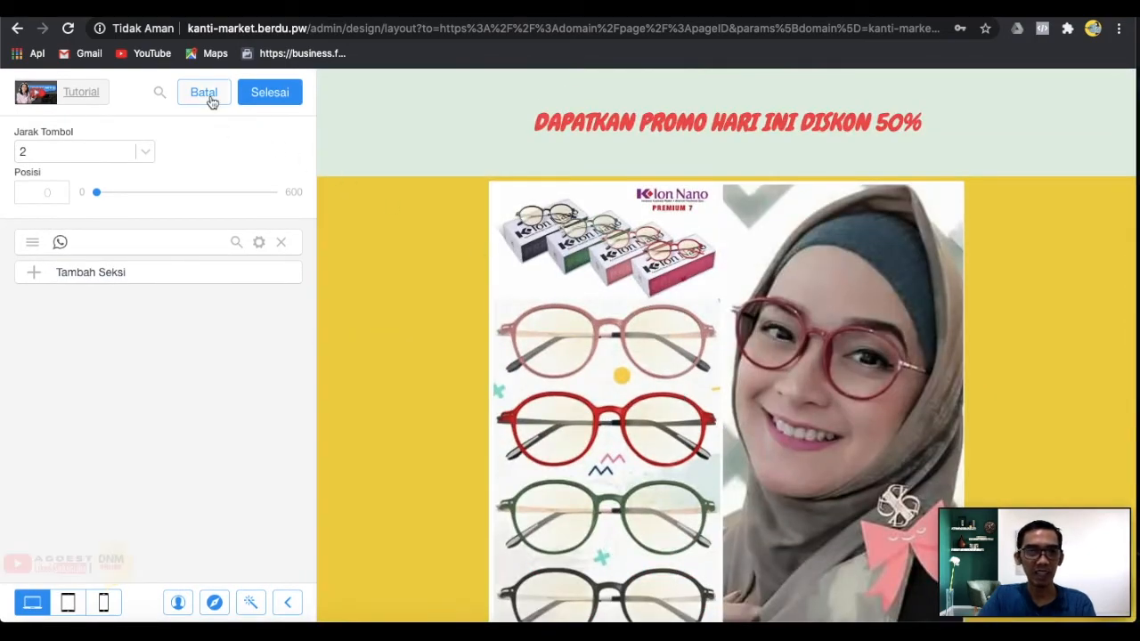
pyautogui.click(204, 93)
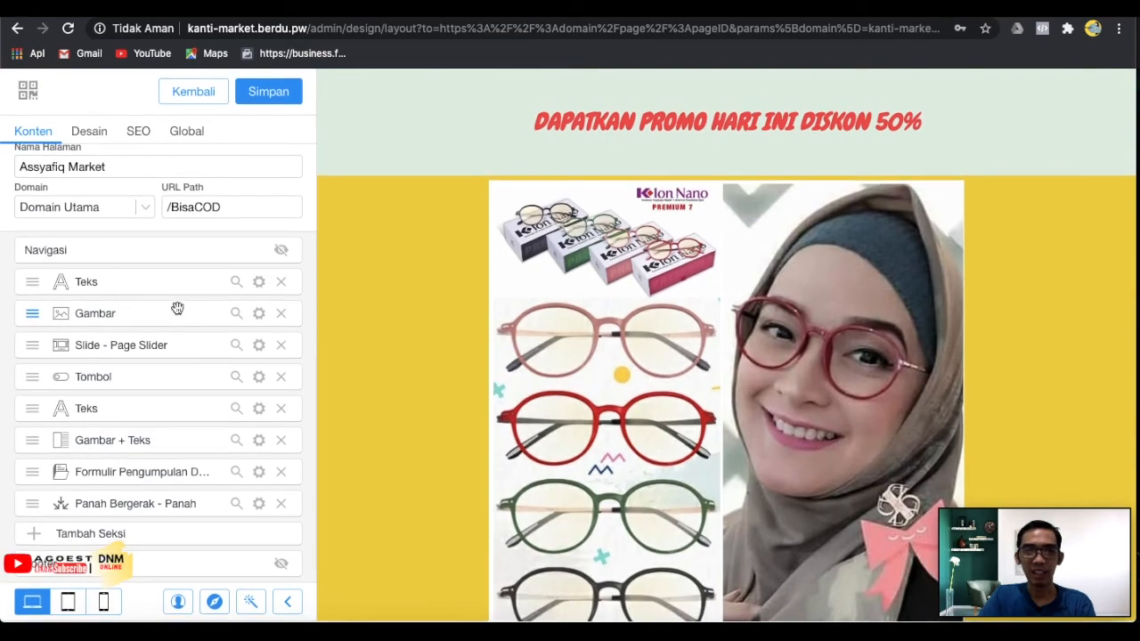
# Save the landing page.
pyautogui.scroll(-6, 547, 368)
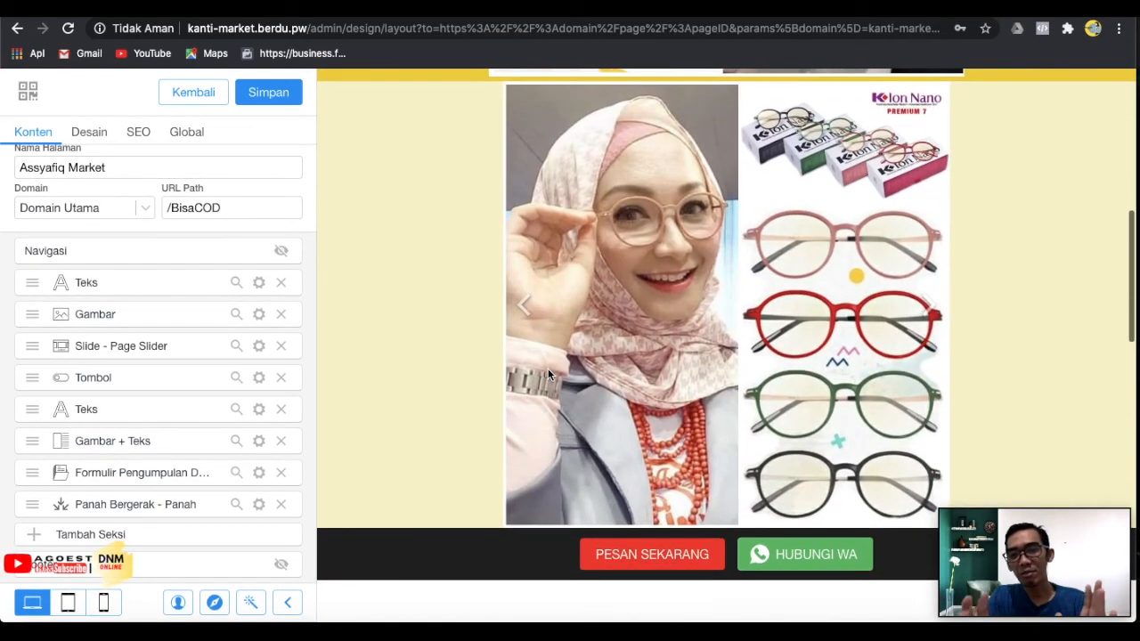
pyautogui.scroll(-10, 548, 374)
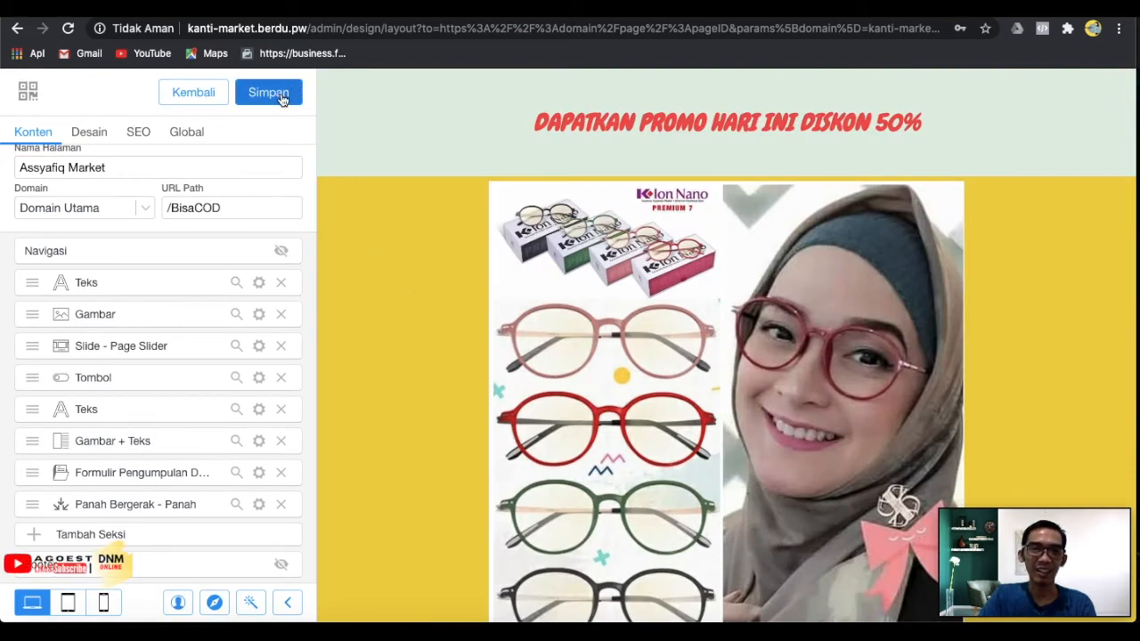
pyautogui.click(281, 99)
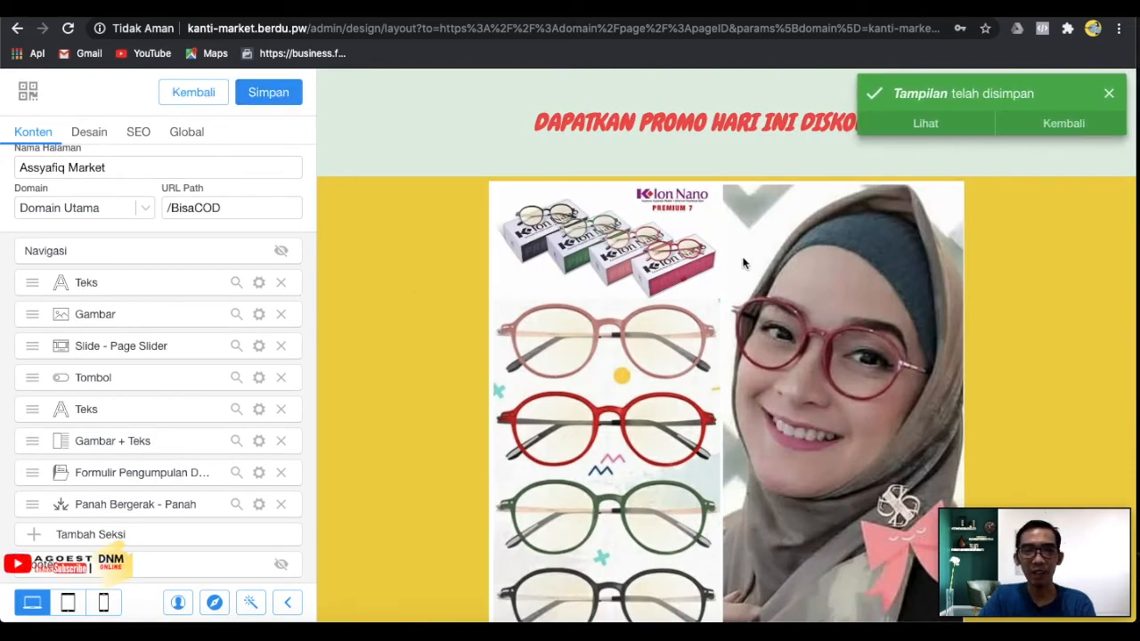
# Preview the page at 320x568 mobile size and scroll through it.
pyautogui.click(104, 604)
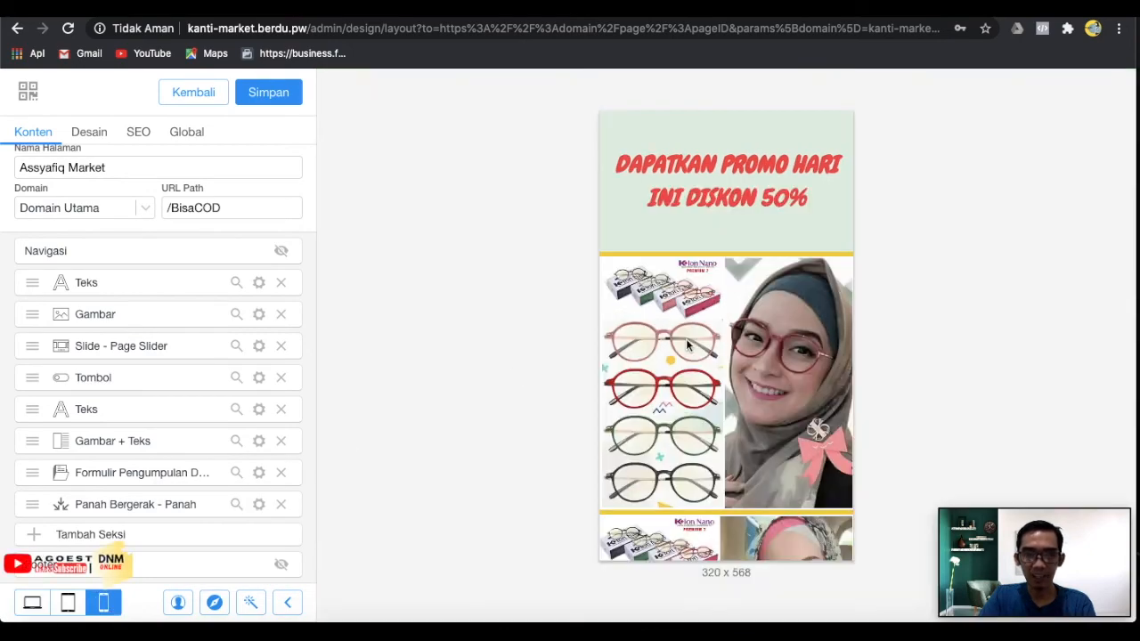
pyautogui.scroll(-15, 758, 371)
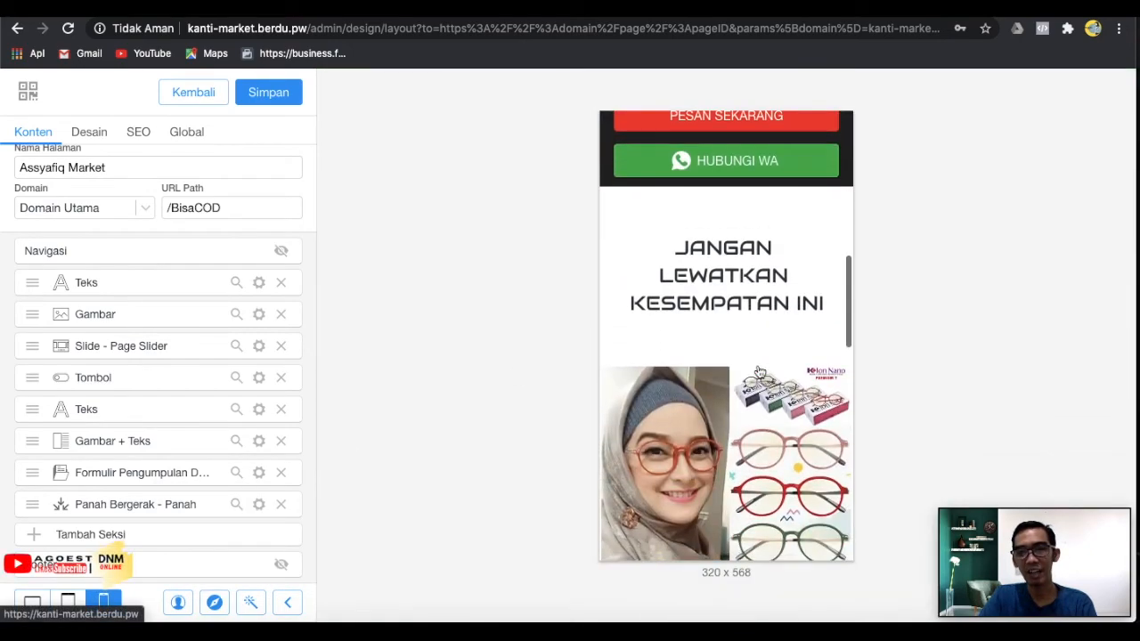
pyautogui.scroll(-5, 759, 370)
pyautogui.scroll(8, 758, 370)
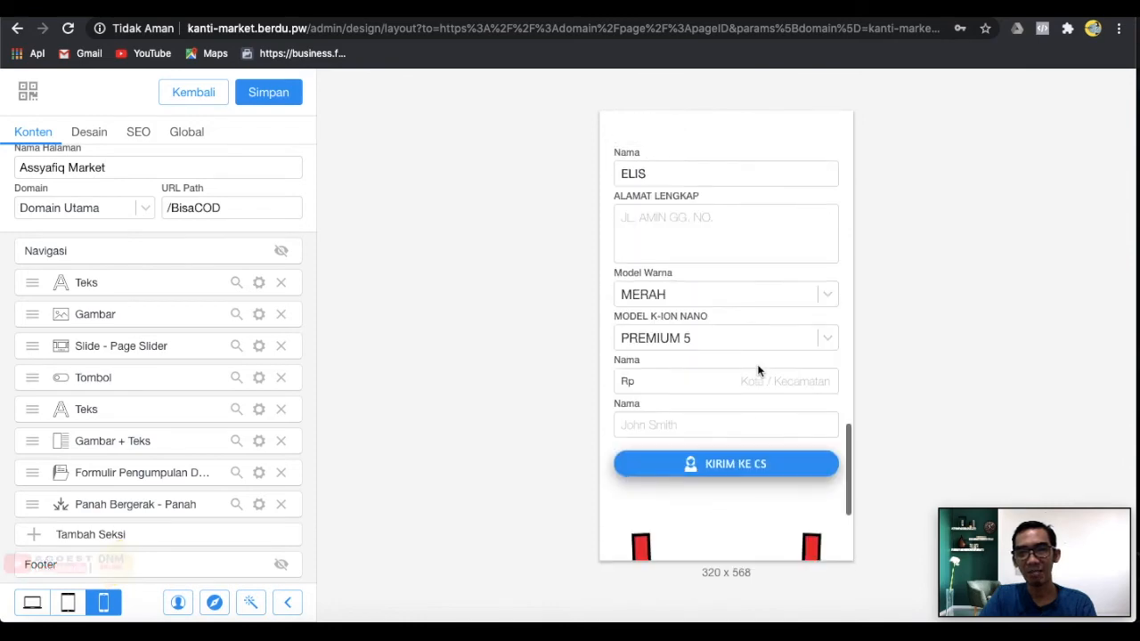
pyautogui.scroll(12, 759, 370)
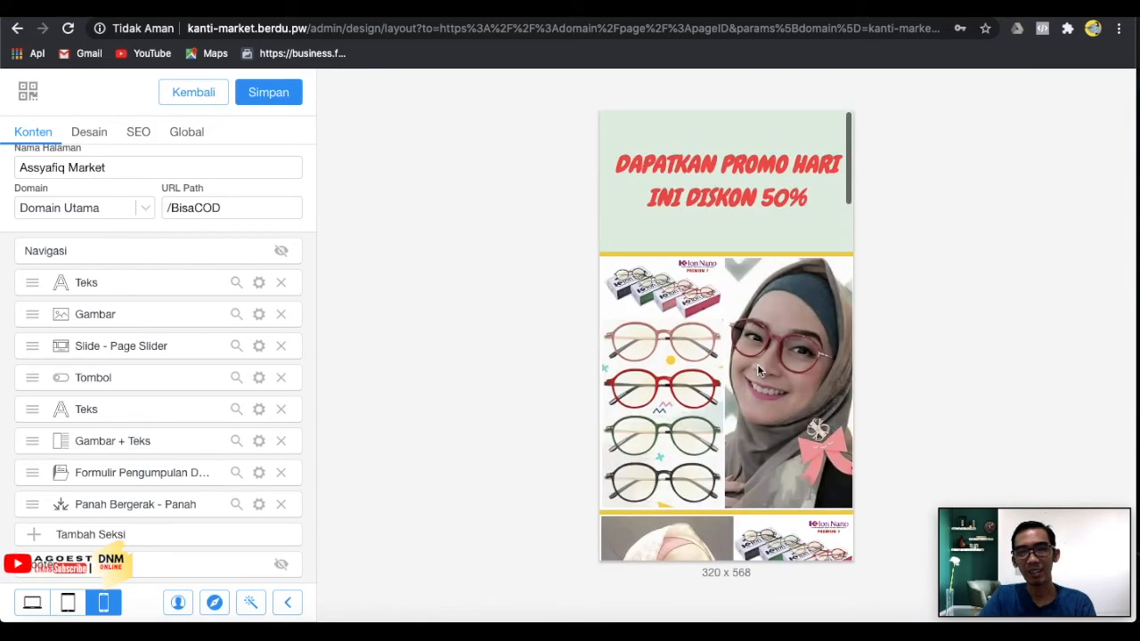
pyautogui.scroll(-6, 759, 370)
pyautogui.scroll(8, 759, 370)
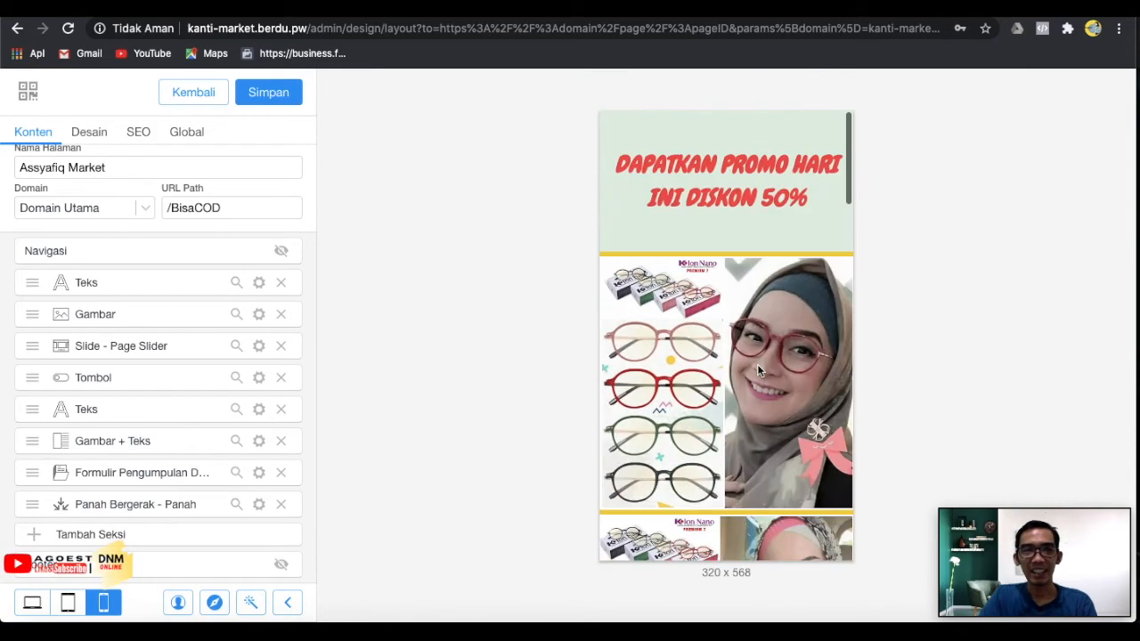
# Look over the Desain and SEO settings, then open the section catalogue from Konten.
pyautogui.click(79, 134)
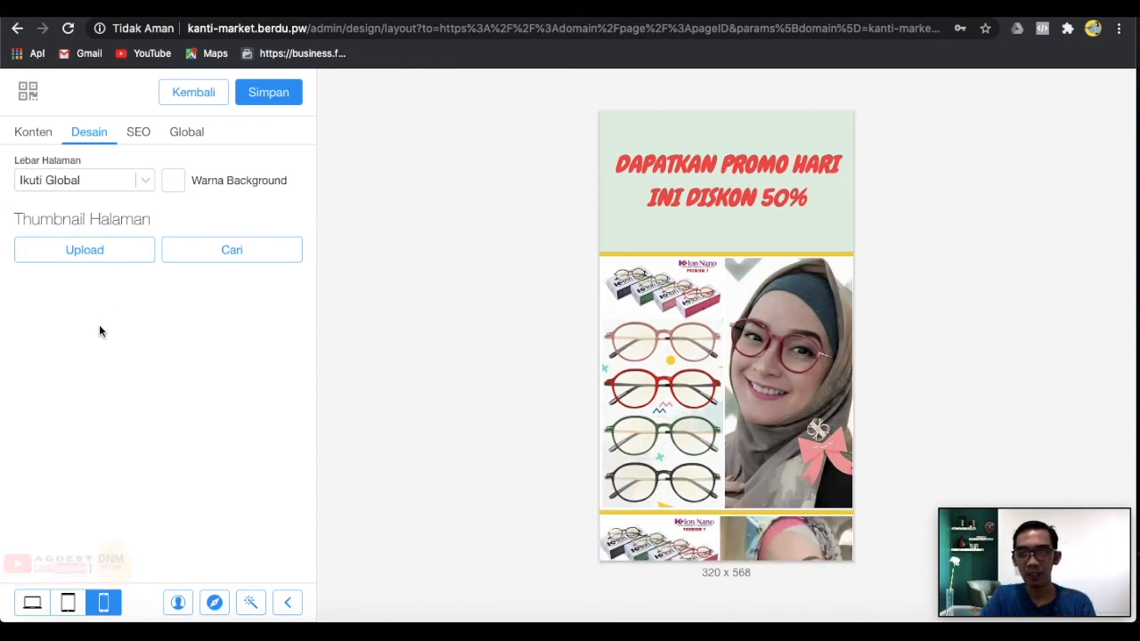
pyautogui.click(144, 132)
pyautogui.click(47, 132)
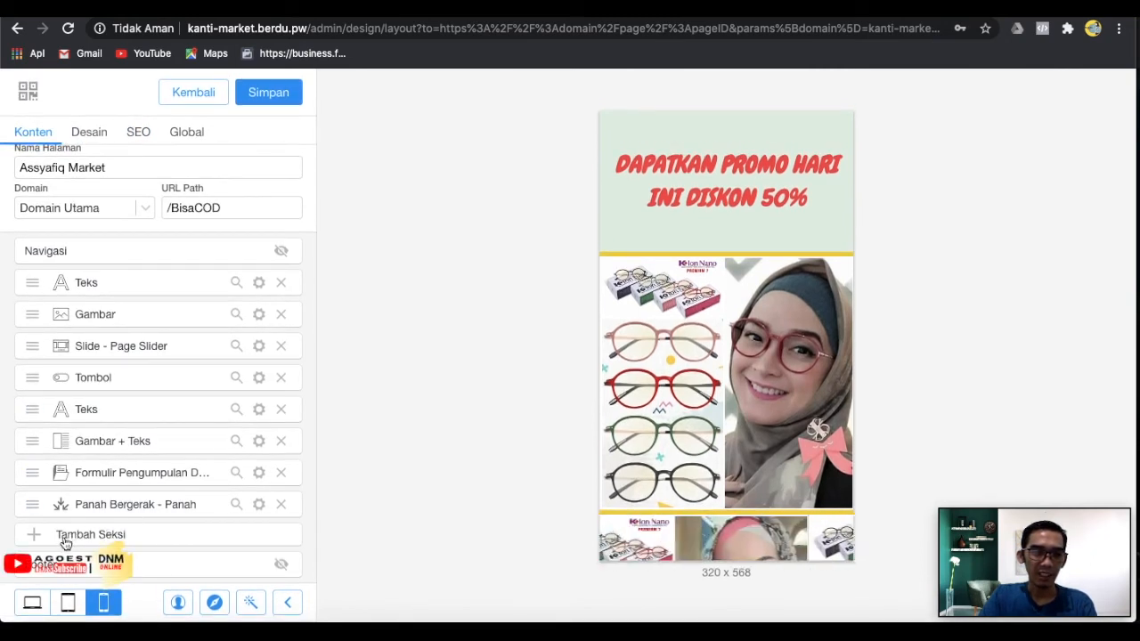
pyautogui.click(82, 541)
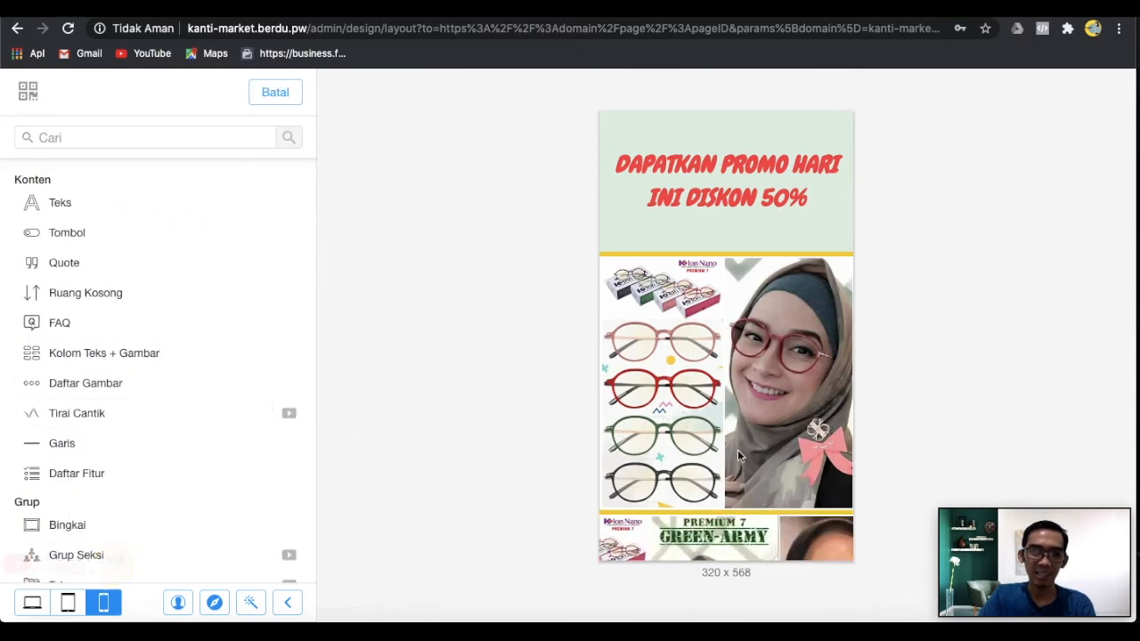
# Scroll through the section catalogue, then close it with Batal without adding anything.
pyautogui.scroll(-10, 738, 450)
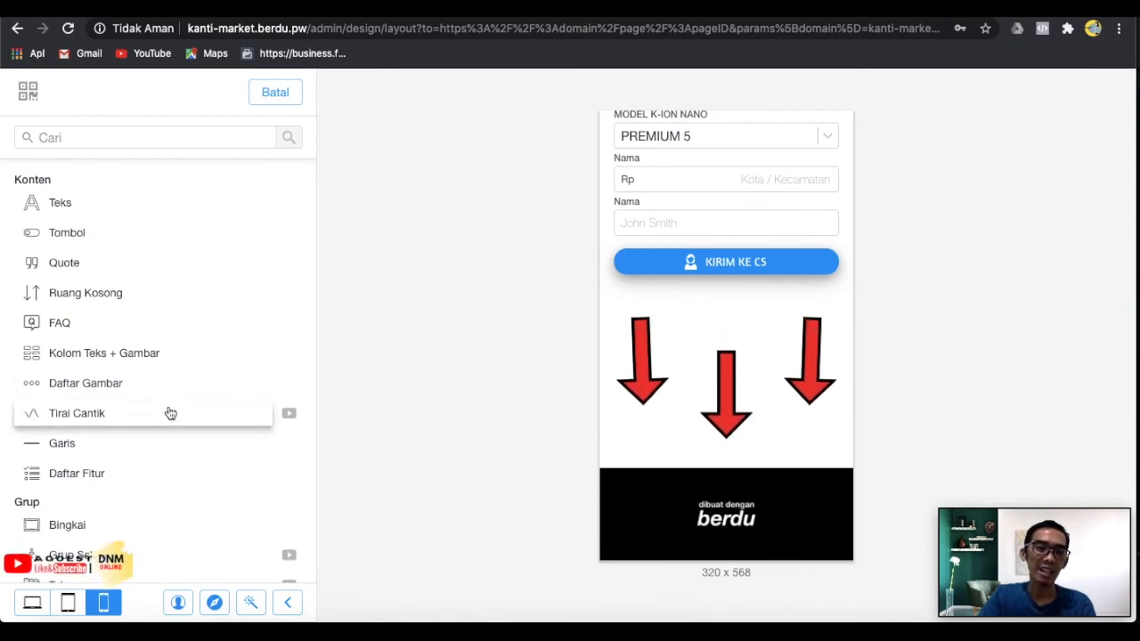
pyautogui.scroll(-1, 110, 287)
pyautogui.scroll(1, 109, 290)
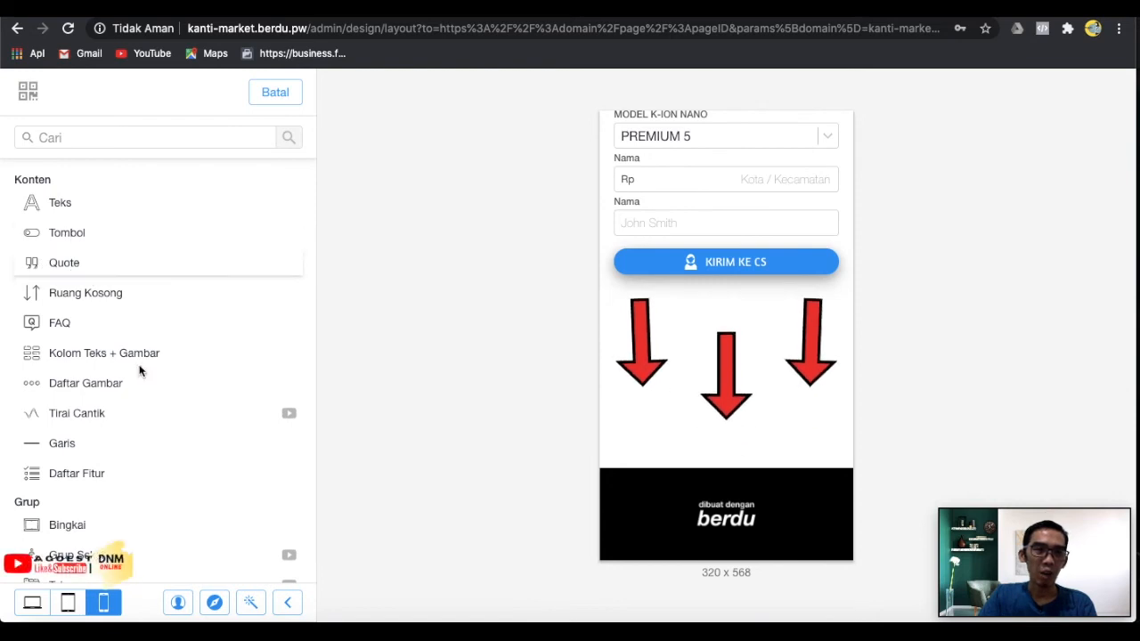
pyautogui.scroll(-5, 140, 369)
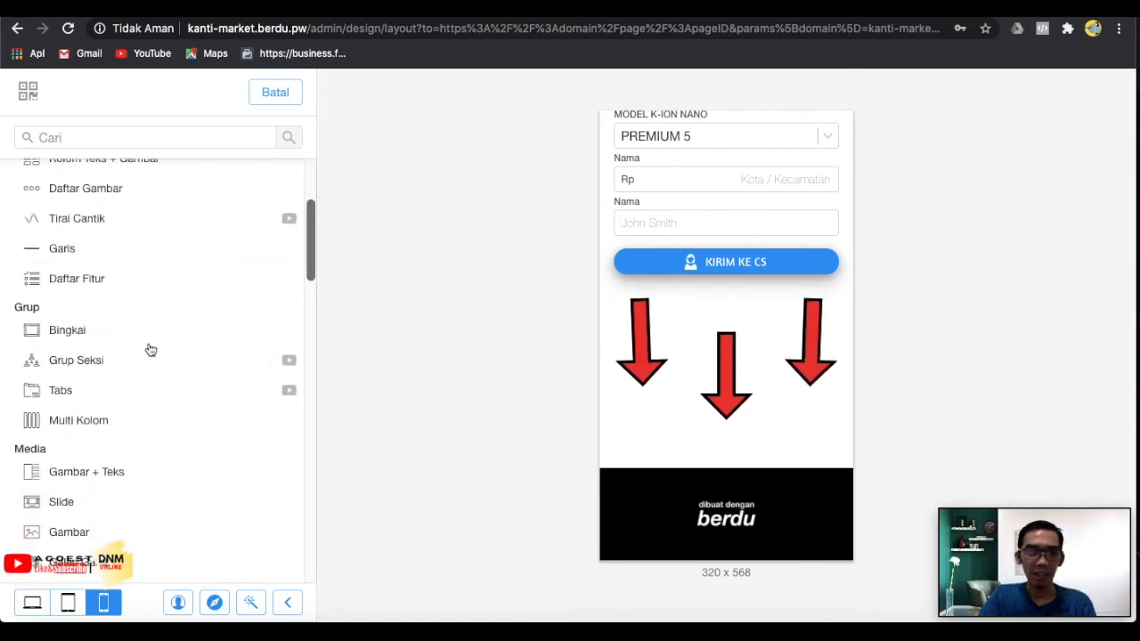
pyautogui.scroll(-10, 158, 369)
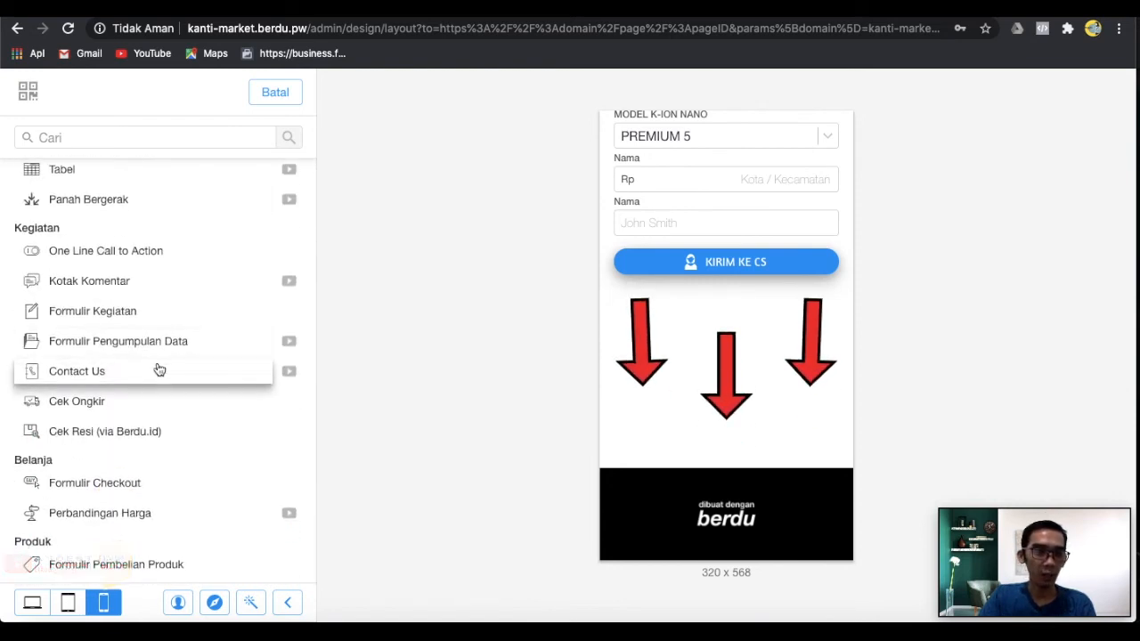
pyautogui.scroll(-5, 159, 369)
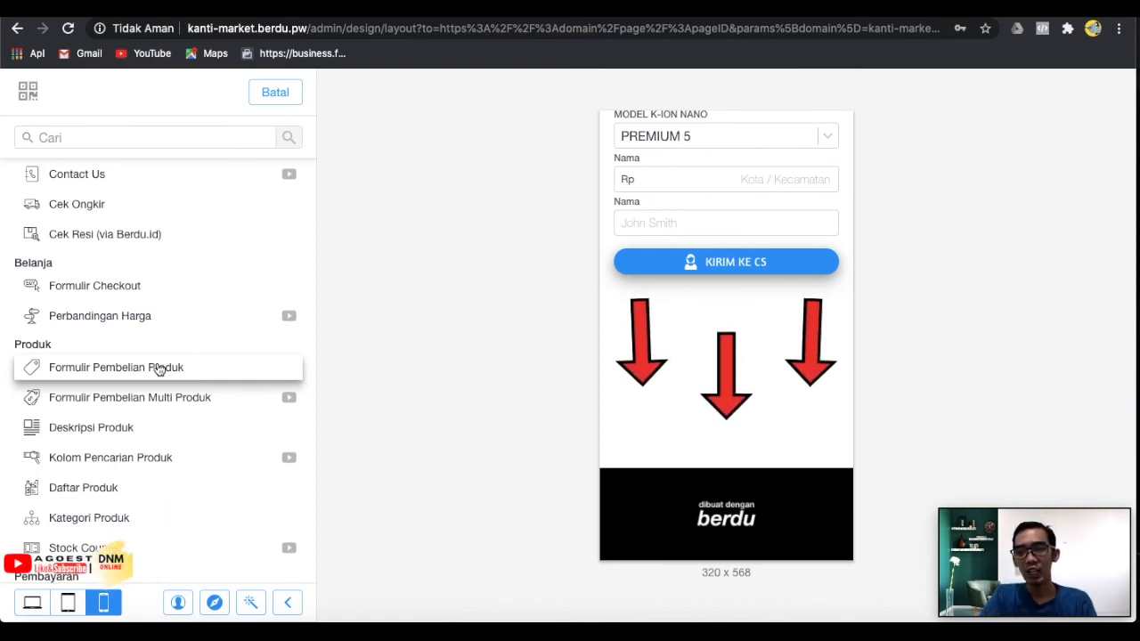
pyautogui.click(272, 92)
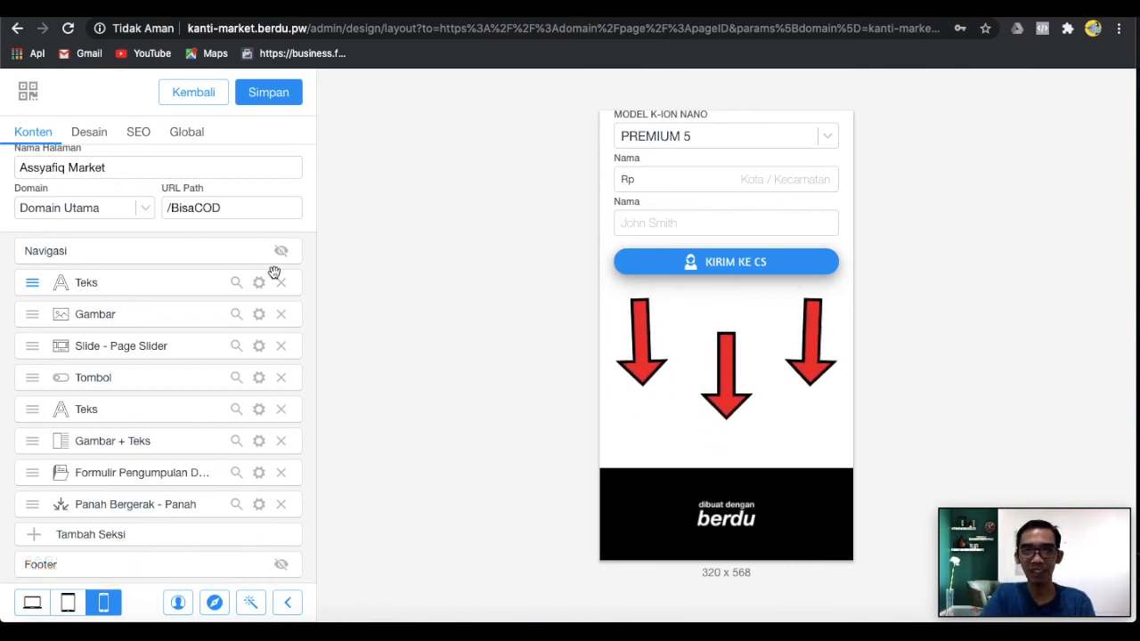
# Save the landing page design and leave the editor for the admin area.
pyautogui.click(267, 98)
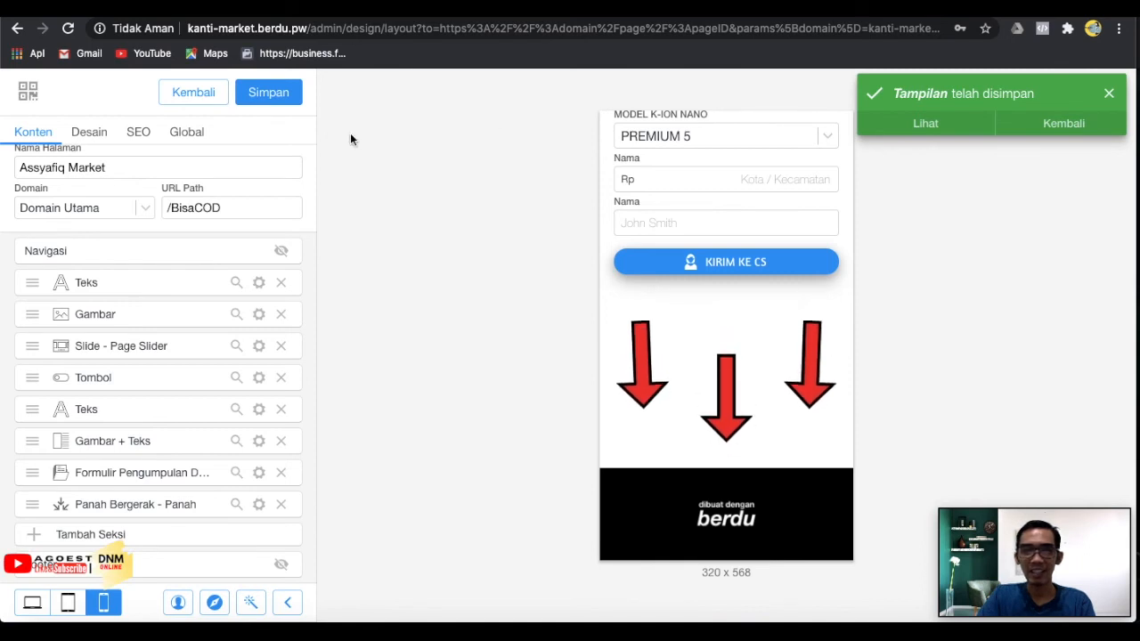
pyautogui.click(219, 107)
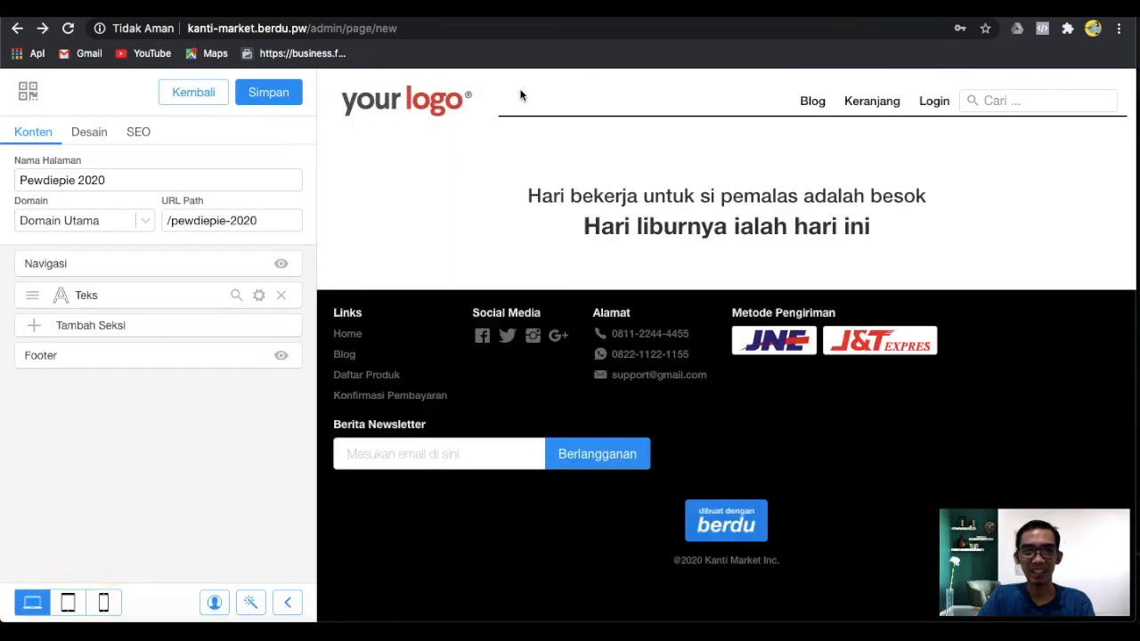
pyautogui.click(215, 93)
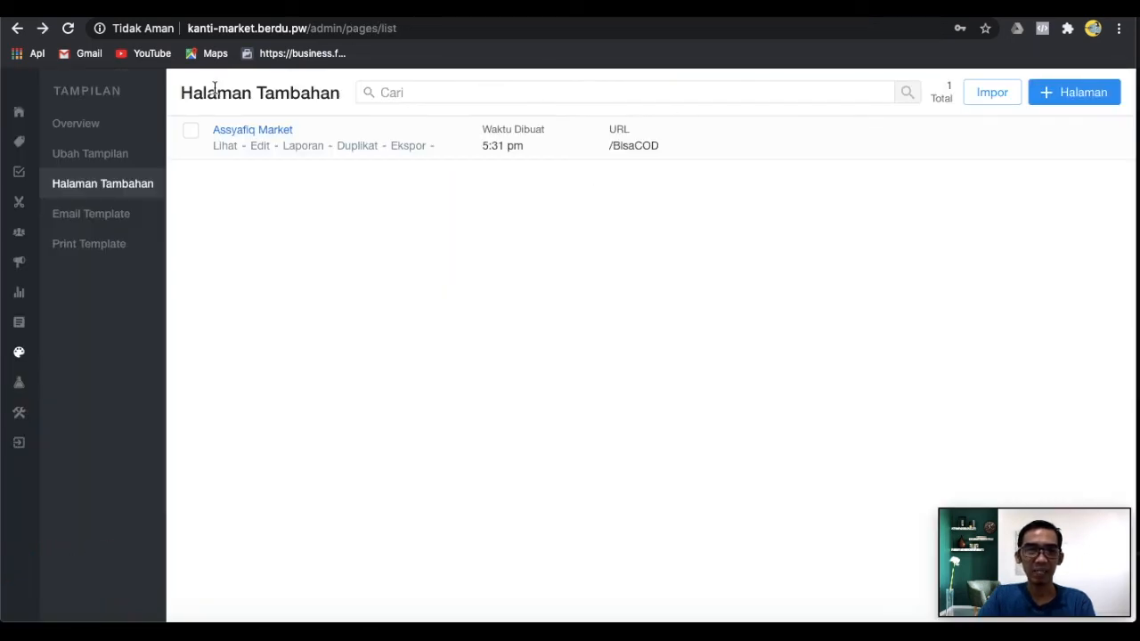
# Open Halaman Tambahan and view the live Assyafiq Market page at /BisaCOD.
pyautogui.click(79, 212)
pyautogui.click(79, 198)
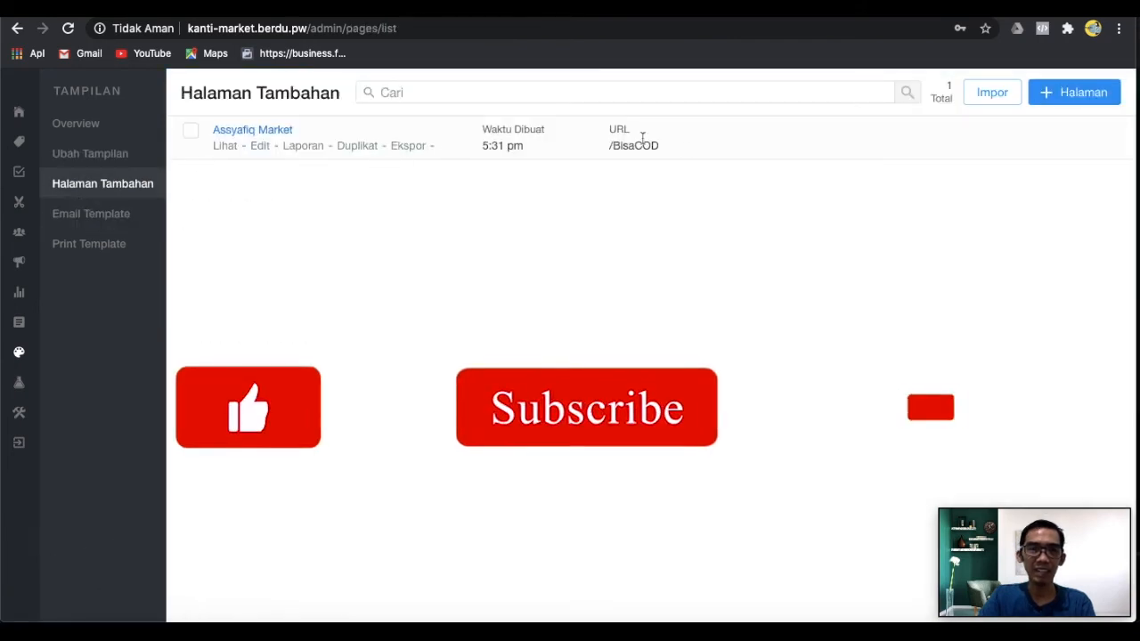
pyautogui.moveTo(679, 148); pyautogui.dragTo(603, 146)
pyautogui.click(752, 142)
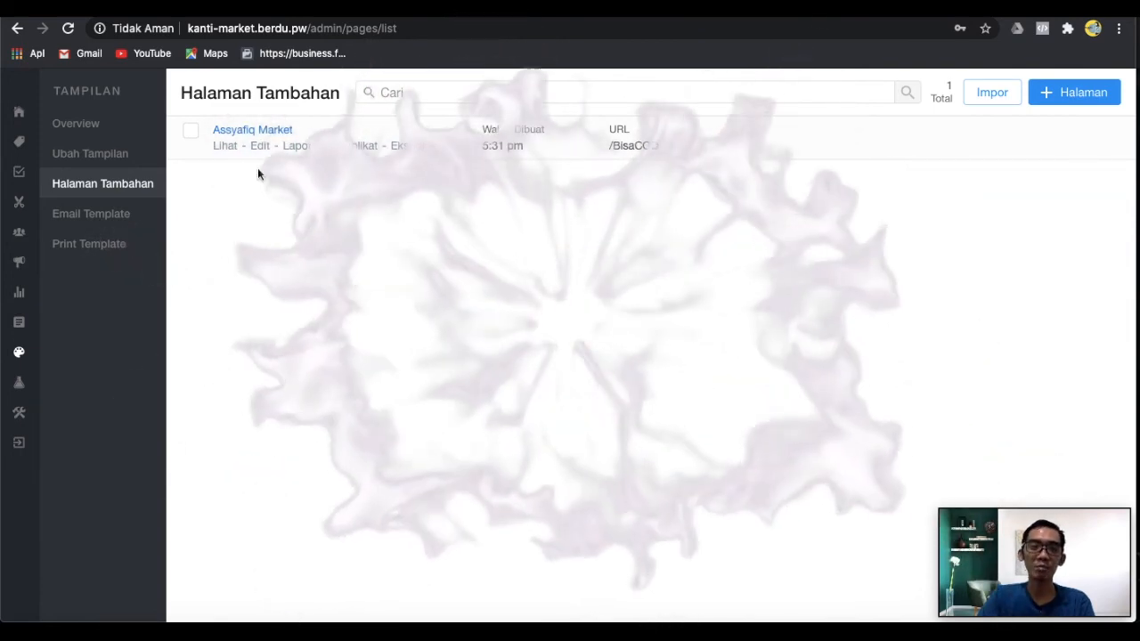
pyautogui.click(218, 145)
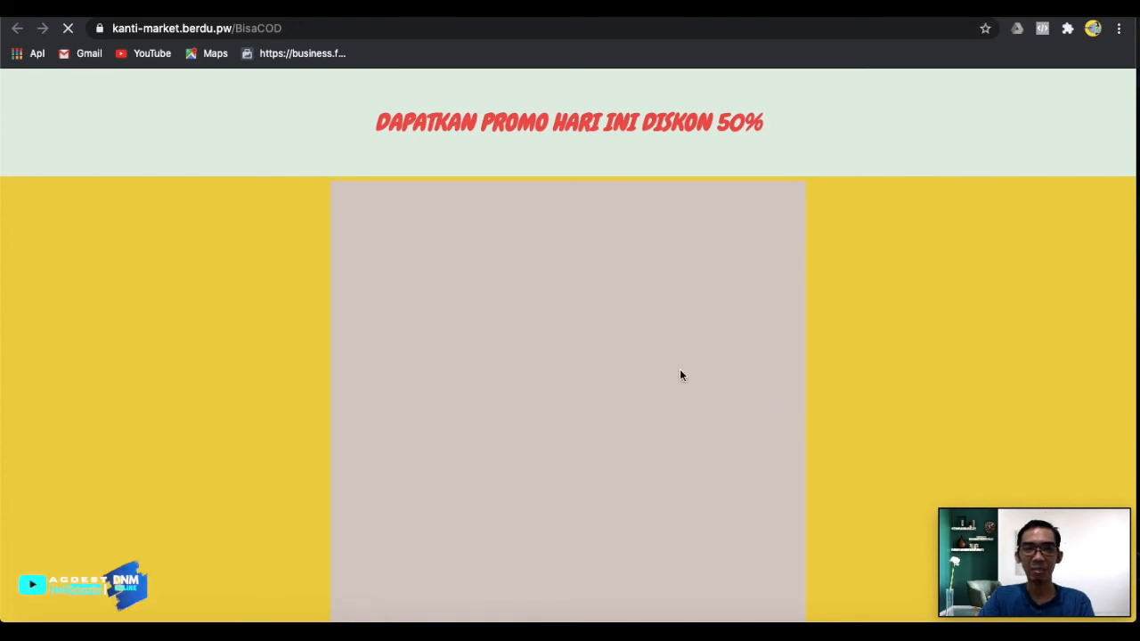
pyautogui.scroll(-10, 679, 376)
pyautogui.scroll(-5, 679, 374)
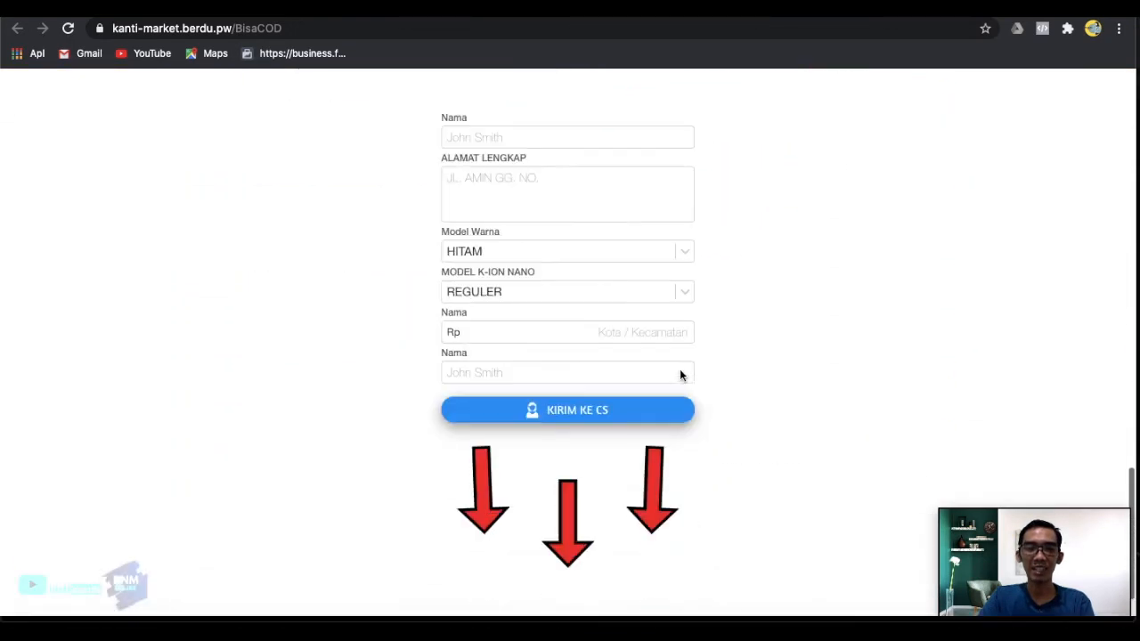
pyautogui.scroll(20, 680, 374)
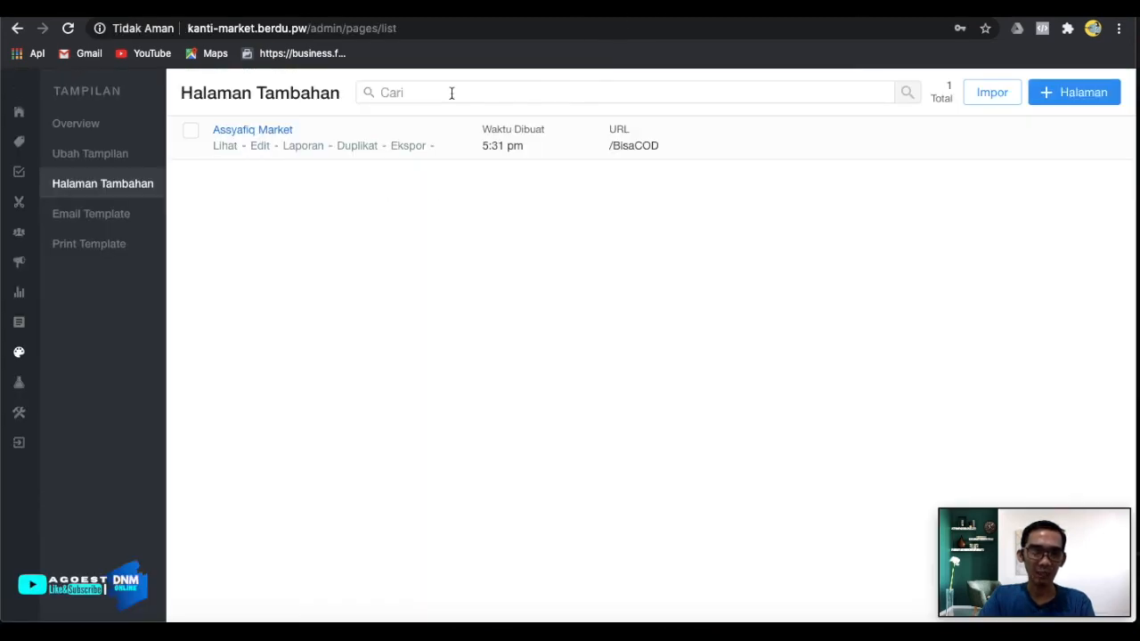
# Reopen Assyafiq Market in the editor and scroll through its order form and arrows.
pyautogui.click(260, 146)
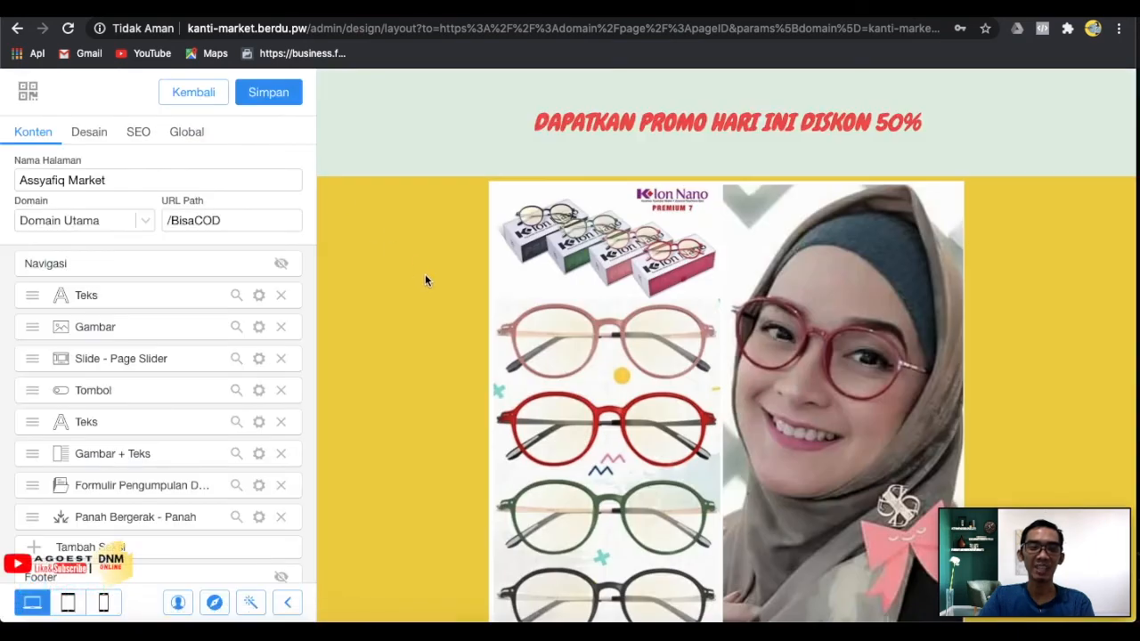
pyautogui.scroll(-10, 326, 337)
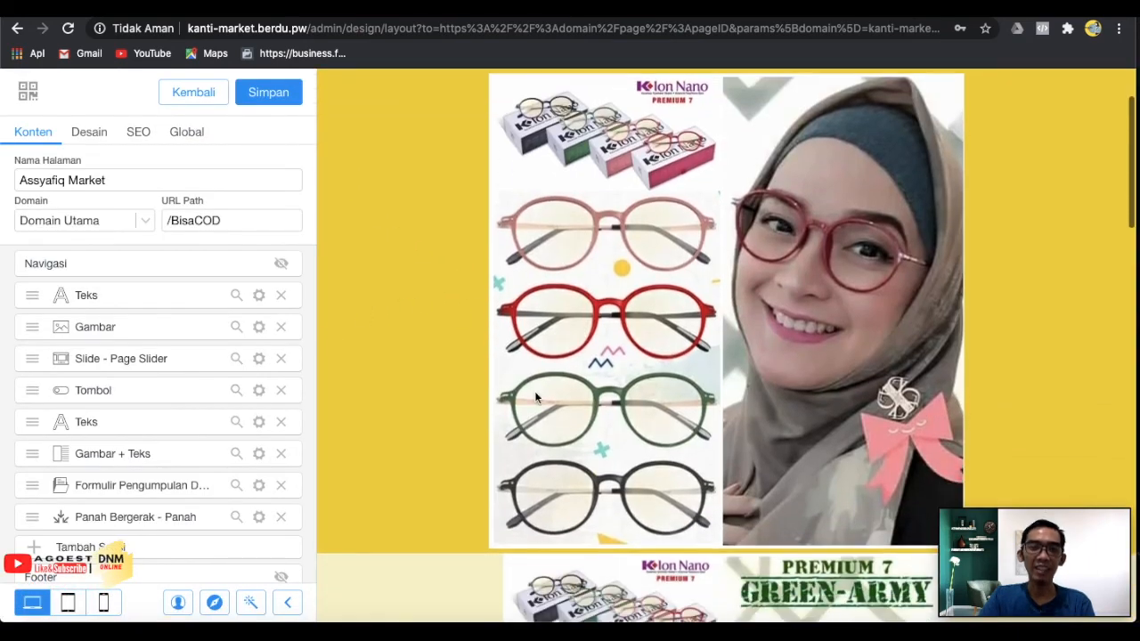
pyautogui.scroll(-10, 535, 397)
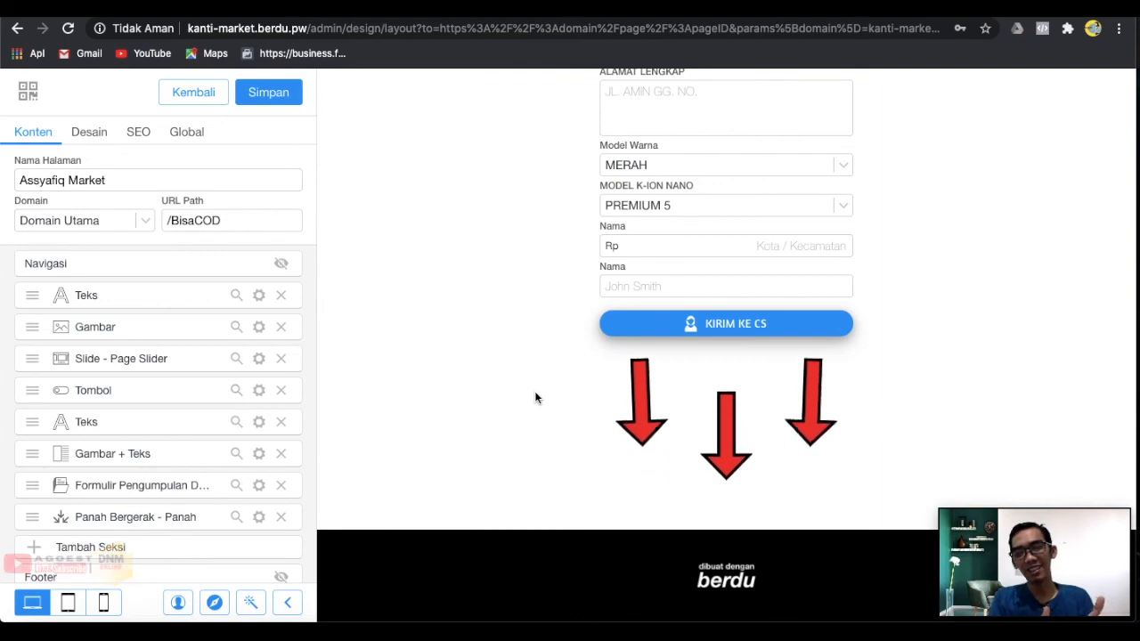
pyautogui.scroll(-1, 186, 437)
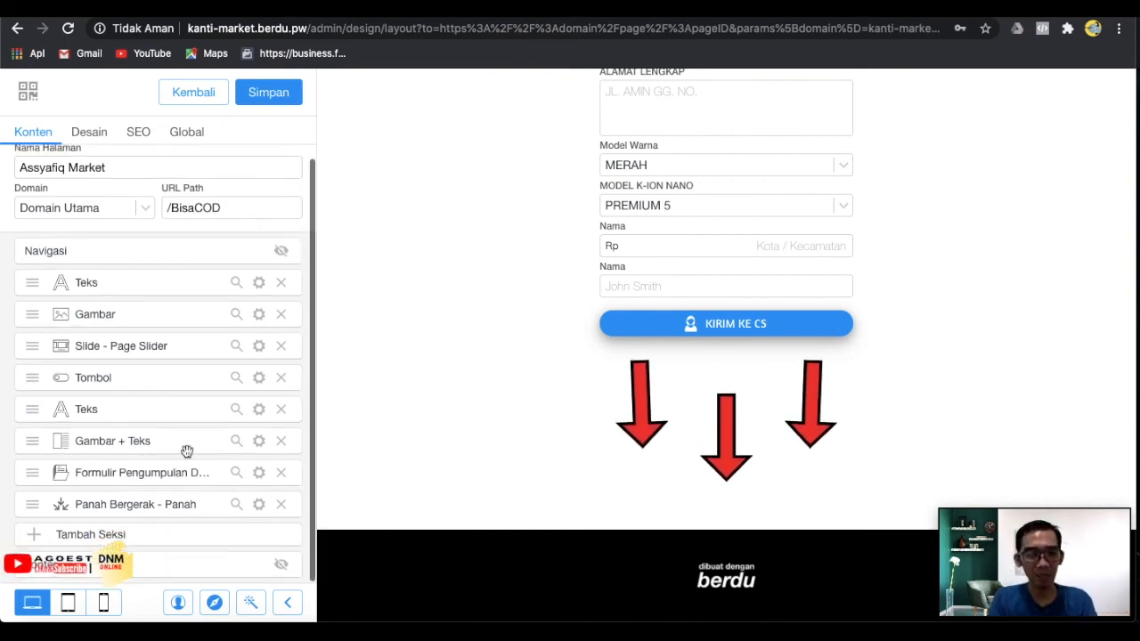
# Open and cancel Tambah Seksi, then save the design and go back.
pyautogui.click(106, 537)
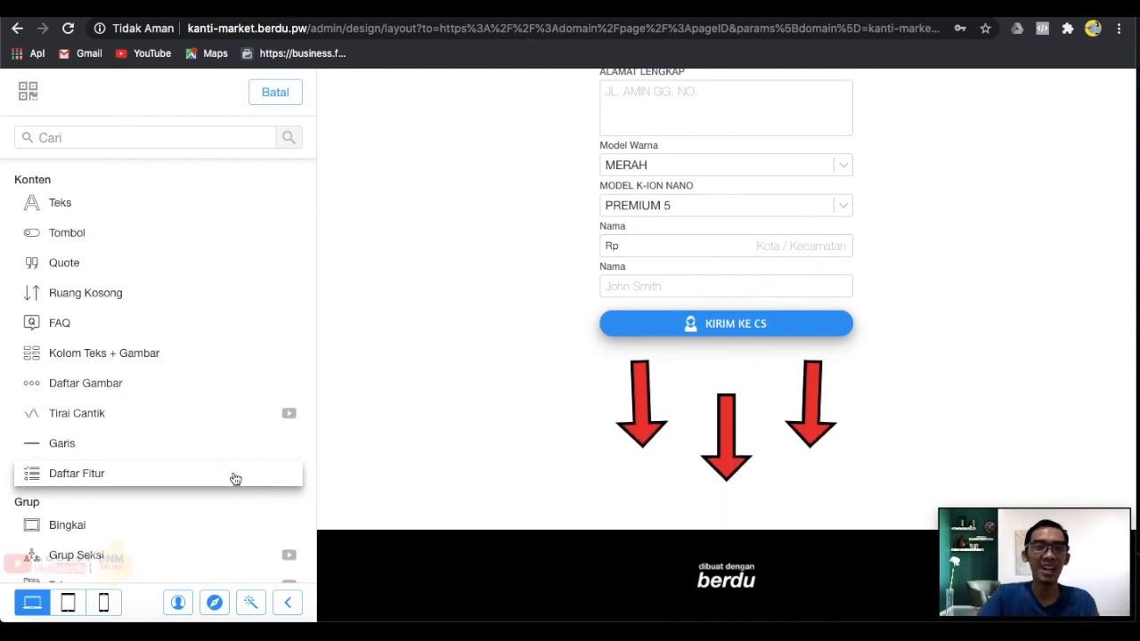
pyautogui.click(292, 100)
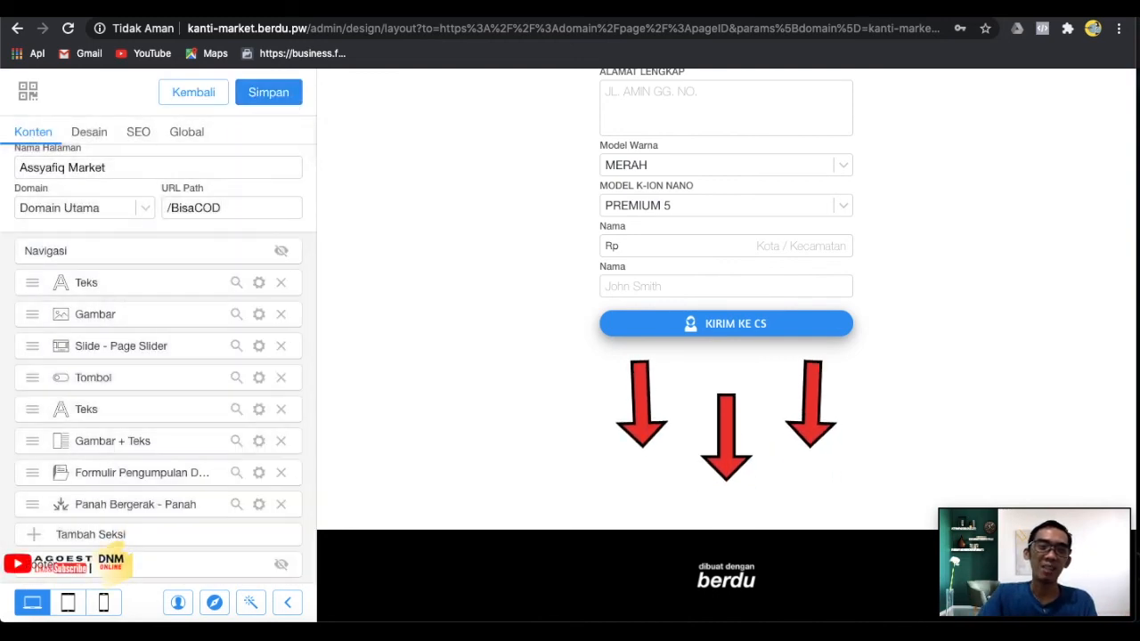
pyautogui.click(265, 95)
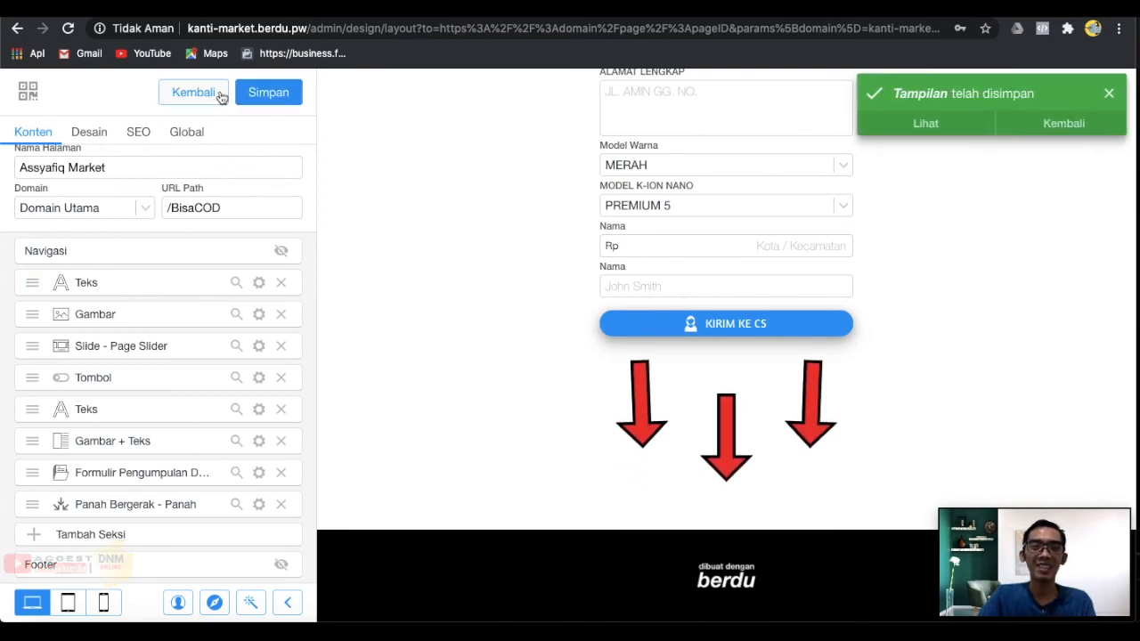
pyautogui.click(193, 93)
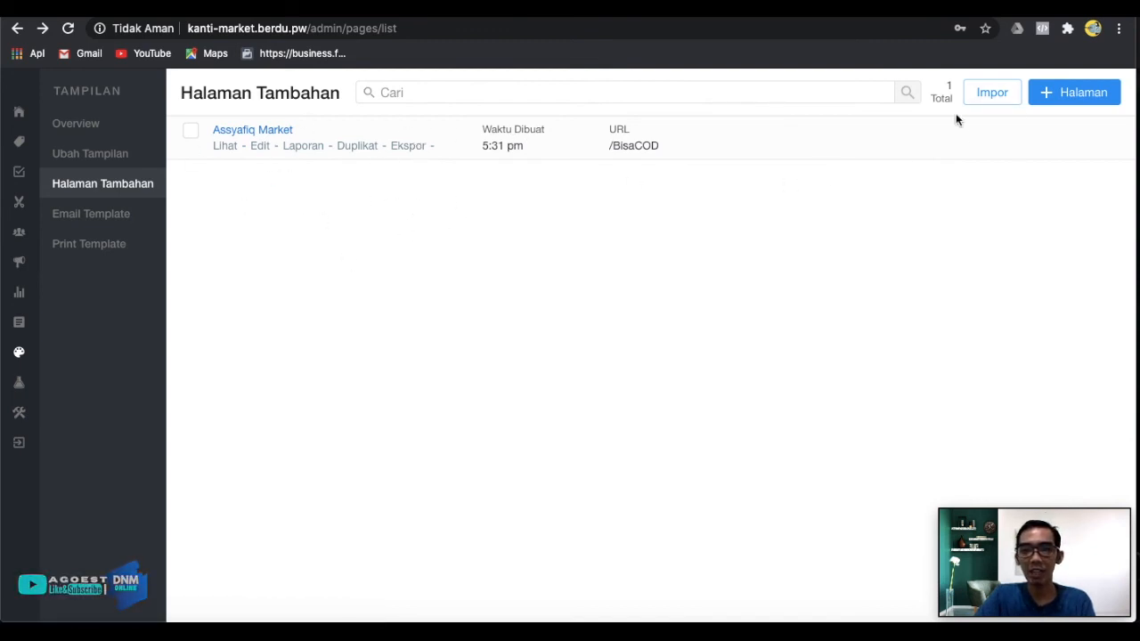
# Open the Impor file chooser on the Halaman Tambahan list.
pyautogui.click(1012, 104)
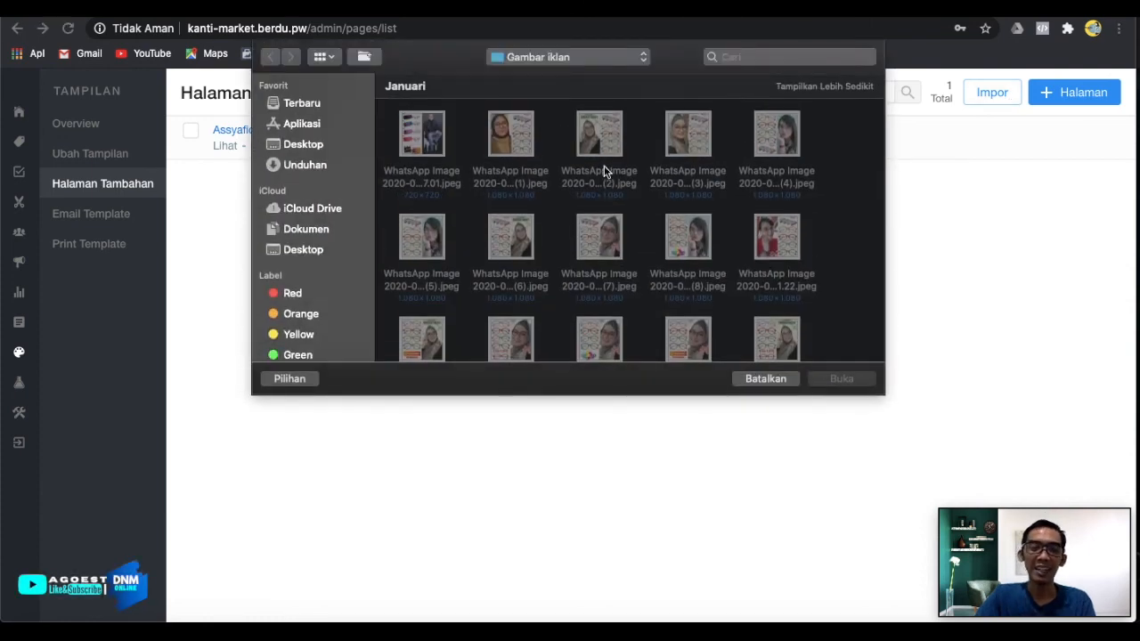
# Browse to Dokumen in the file dialog, then cancel the import.
pyautogui.click(313, 234)
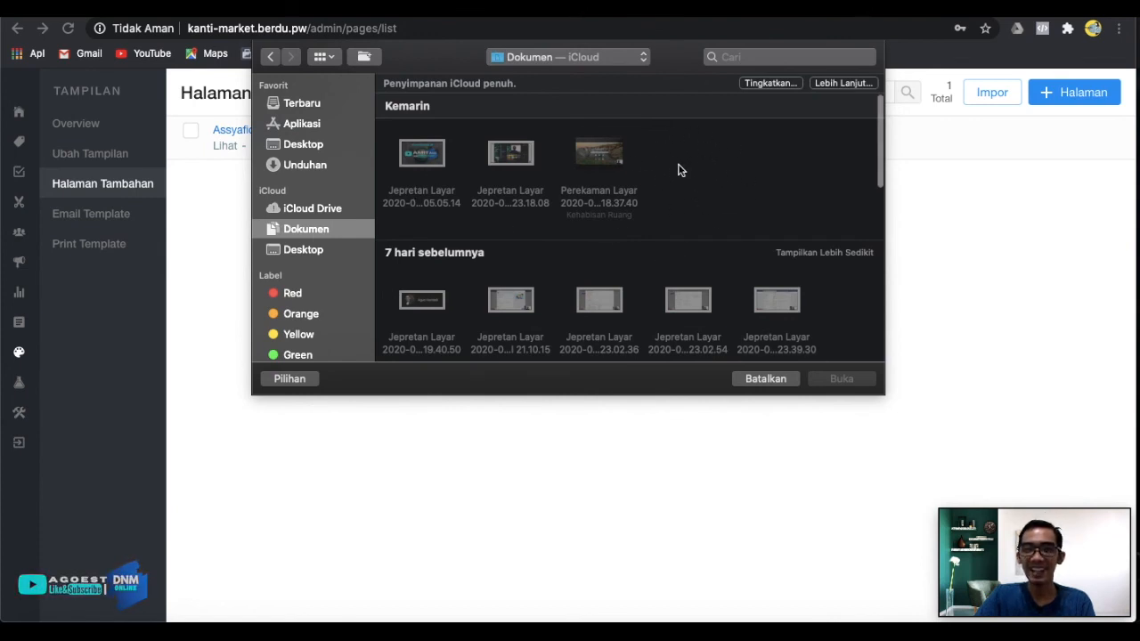
pyautogui.click(756, 380)
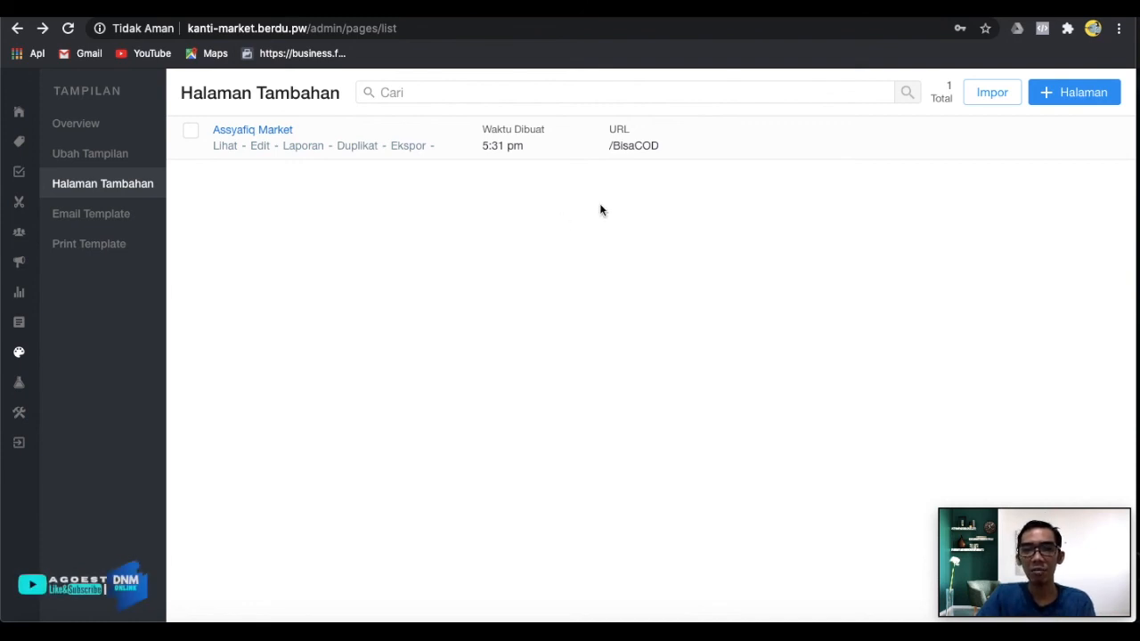
# Duplicate Assyafiq Market and change the copy's URL path to /BisaCAS.
pyautogui.moveTo(614, 146); pyautogui.dragTo(687, 147)
pyautogui.click(489, 269)
pyautogui.click(356, 146)
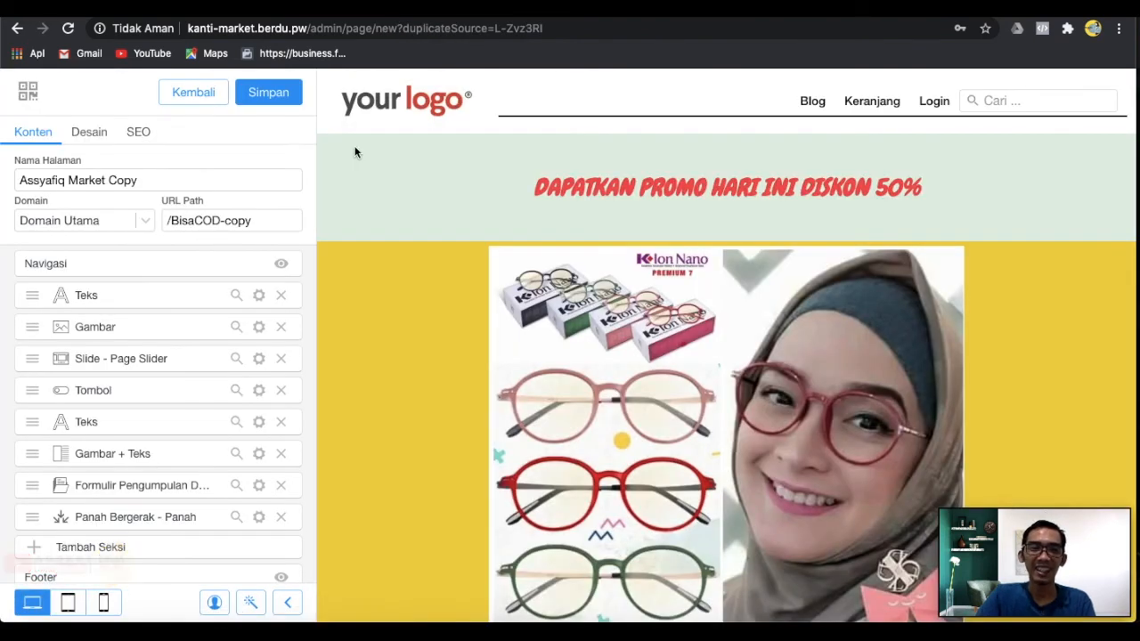
pyautogui.click(256, 219)
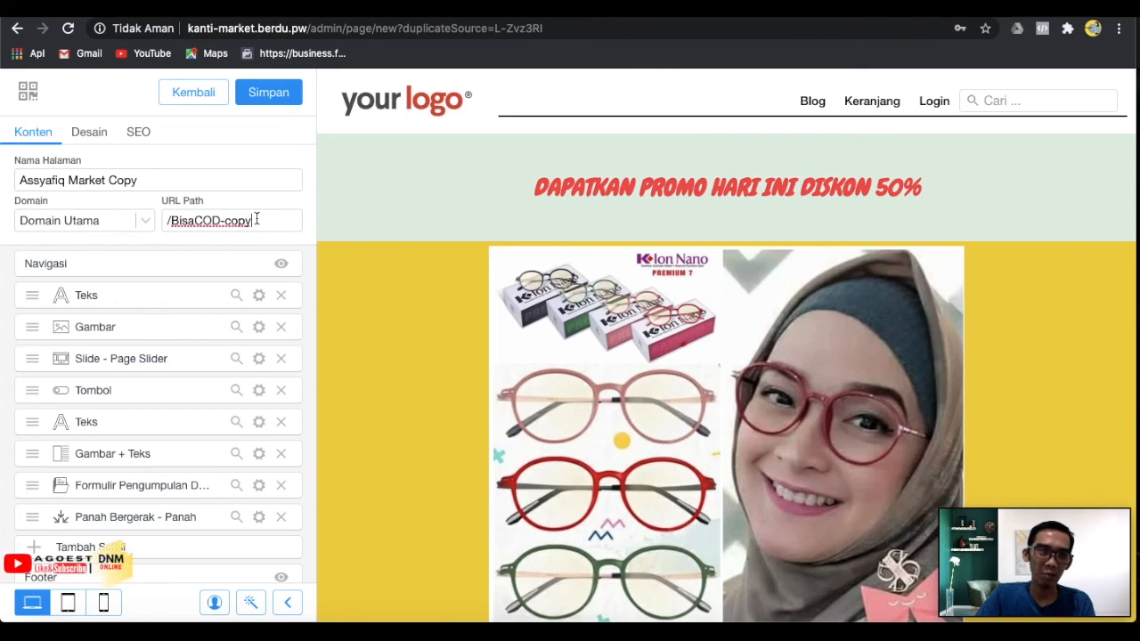
pyautogui.moveTo(256, 219); pyautogui.dragTo(203, 219)
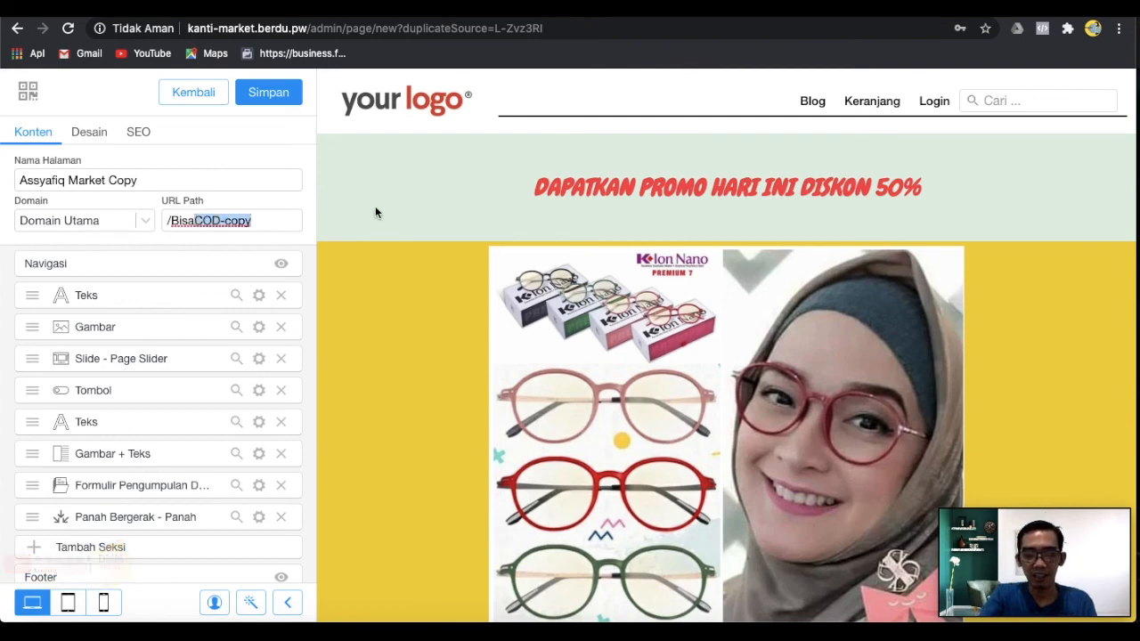
pyautogui.write('CAS')
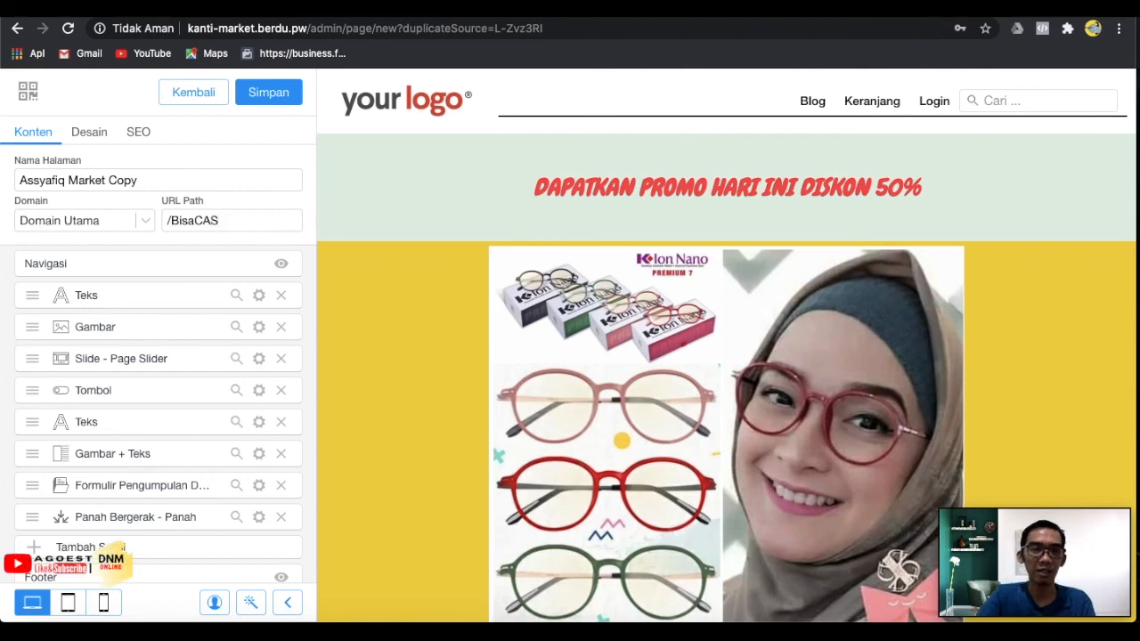
# Save the duplicated page and return to the additional pages list.
pyautogui.click(284, 97)
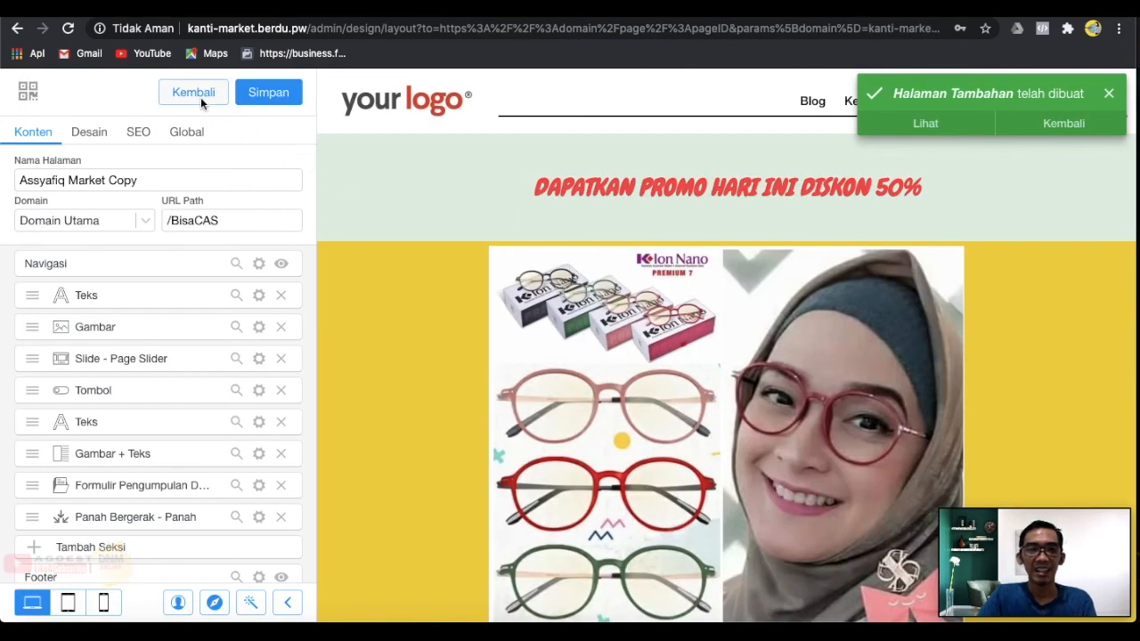
pyautogui.click(201, 103)
pyautogui.click(712, 118)
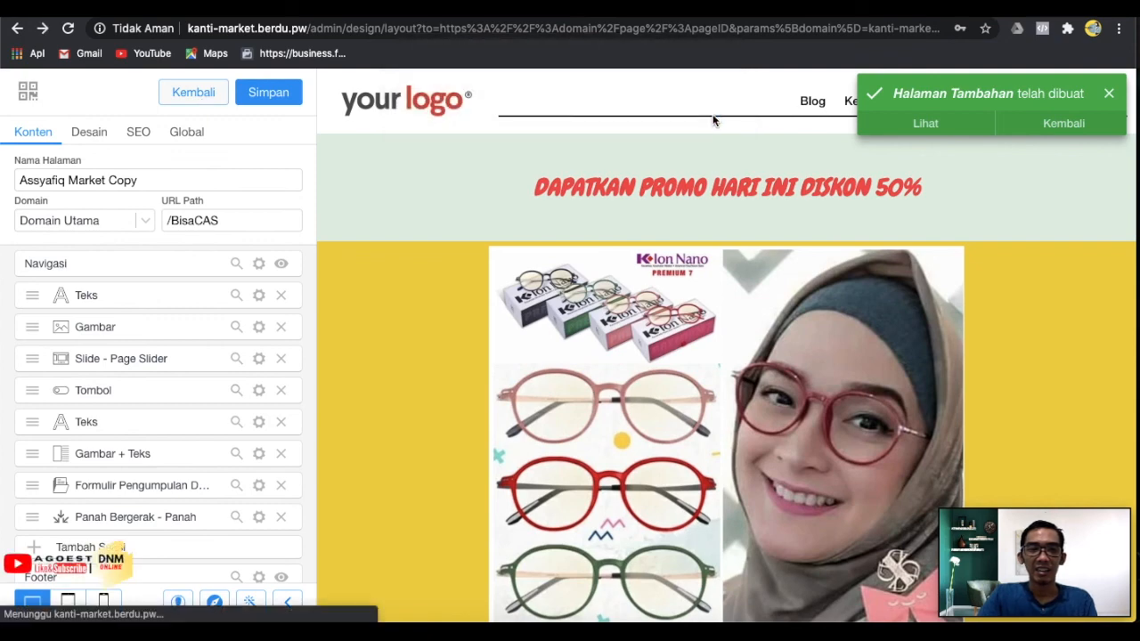
pyautogui.click(199, 93)
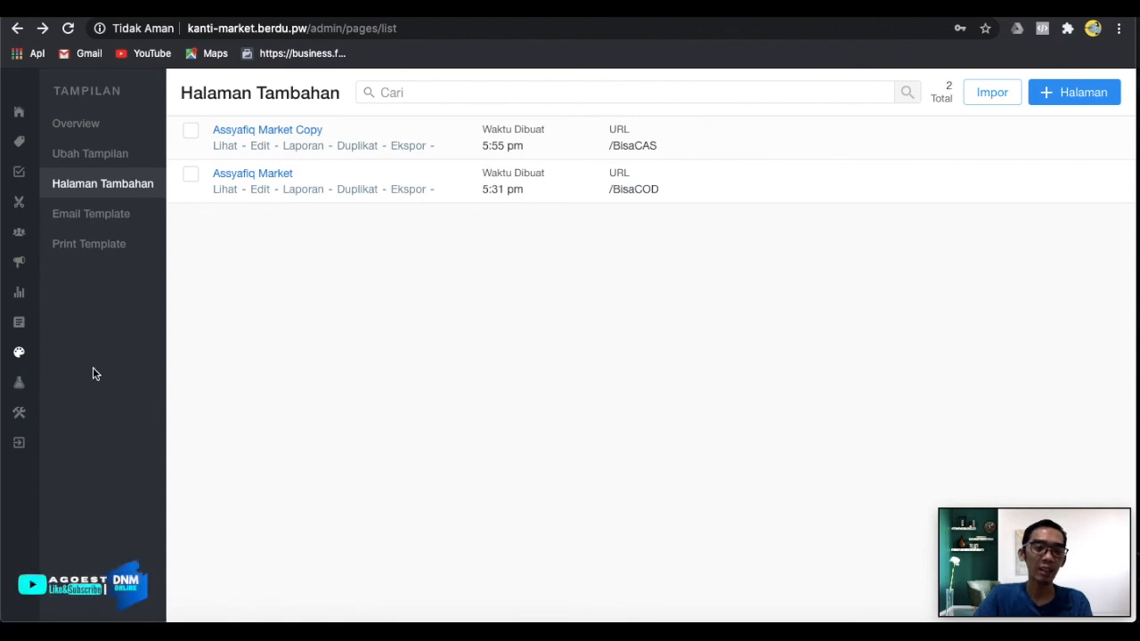
# Go to Apps, then Tampilan, to show the Desain Overview page with the Kunci Toko store lock.
pyautogui.click(25, 390)
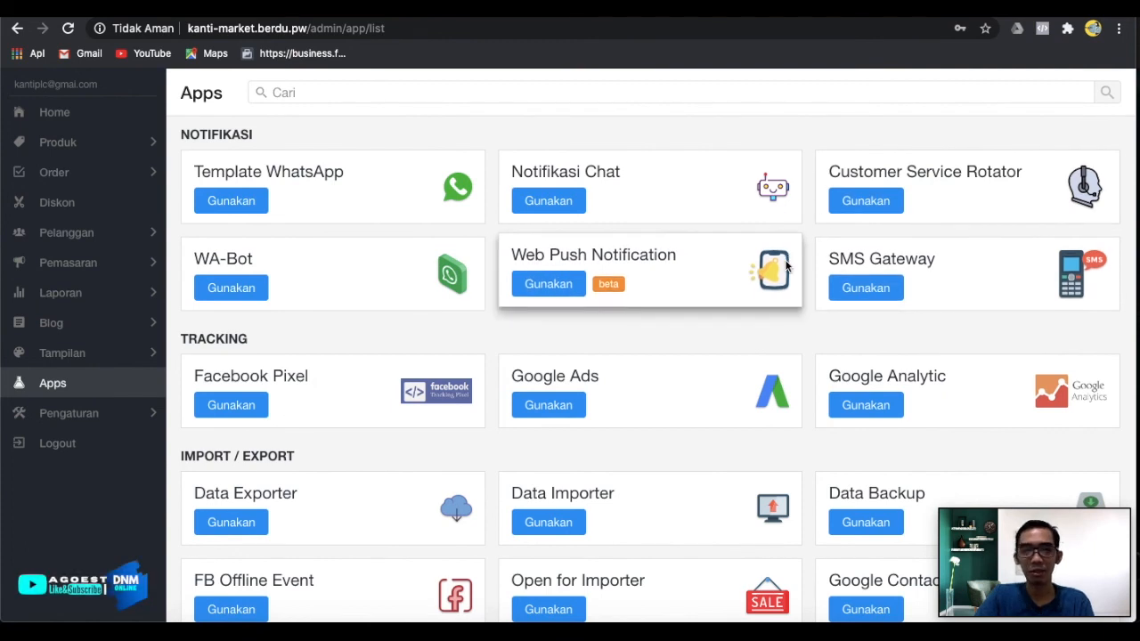
pyautogui.click(82, 355)
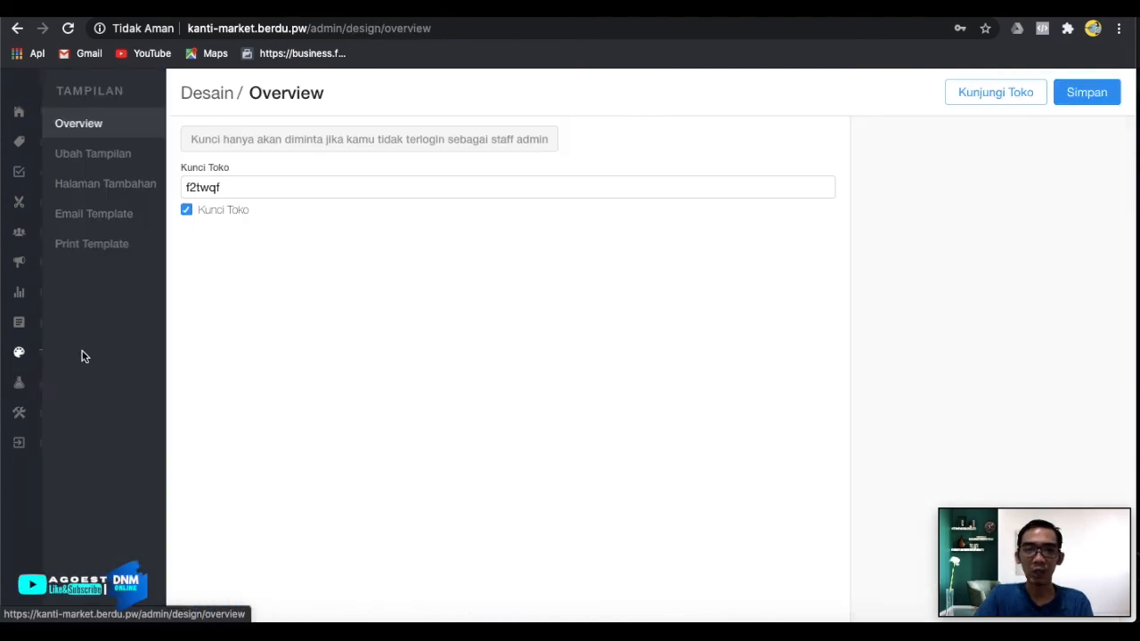